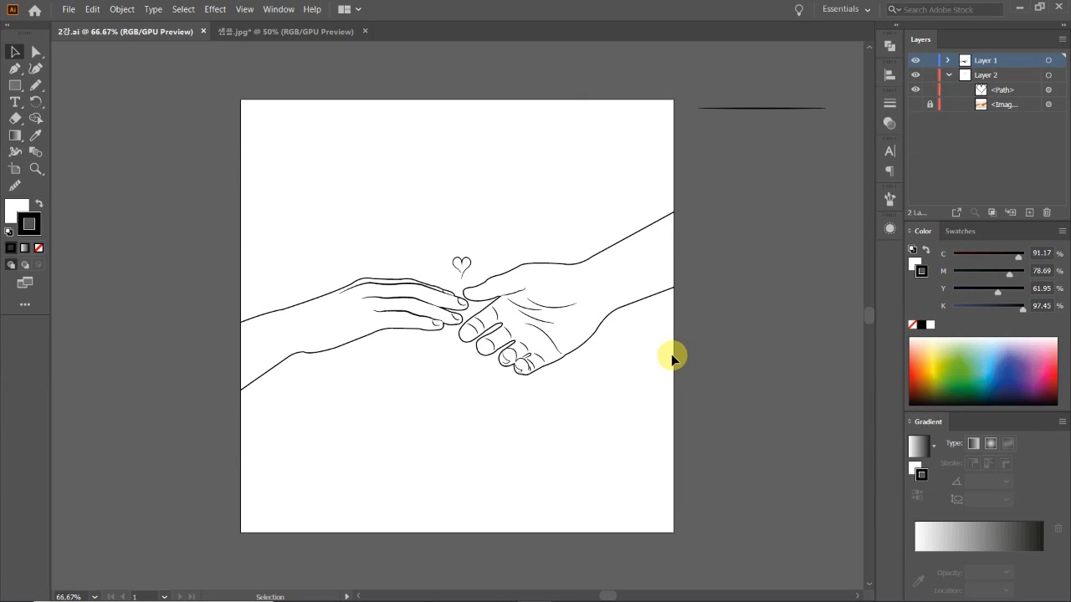
Compare the 2강.ai line-art example with the 샘플.jpg hands photo, then start a new document
{"action": "left_click", "coordinate": [256, 33]}
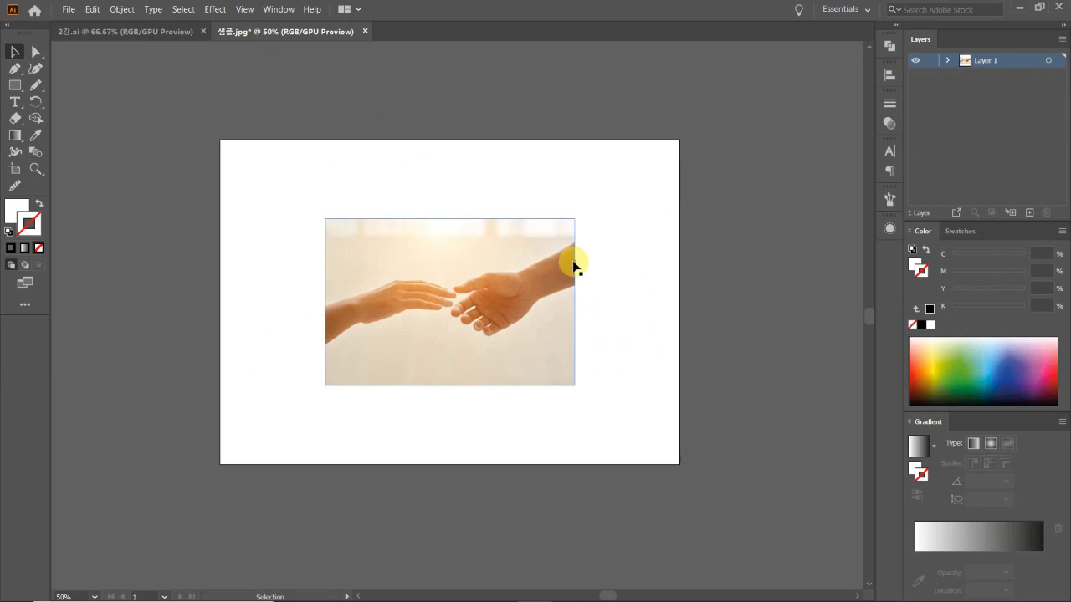
{"action": "left_click", "coordinate": [132, 35]}
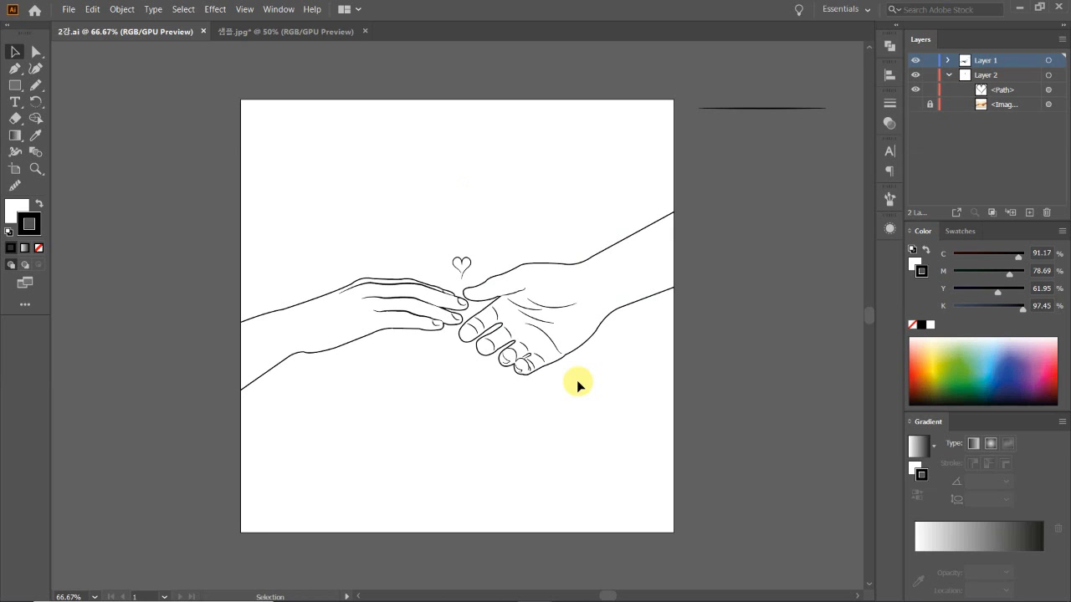
{"action": "left_click", "coordinate": [241, 31]}
{"action": "left_click", "coordinate": [443, 341]}
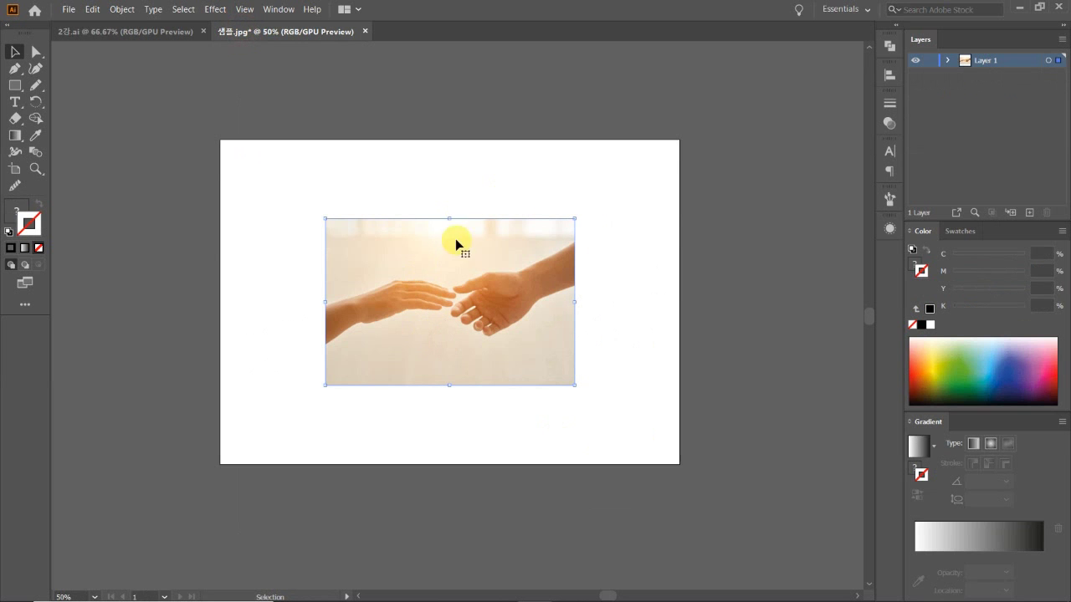
{"action": "left_click", "coordinate": [640, 370]}
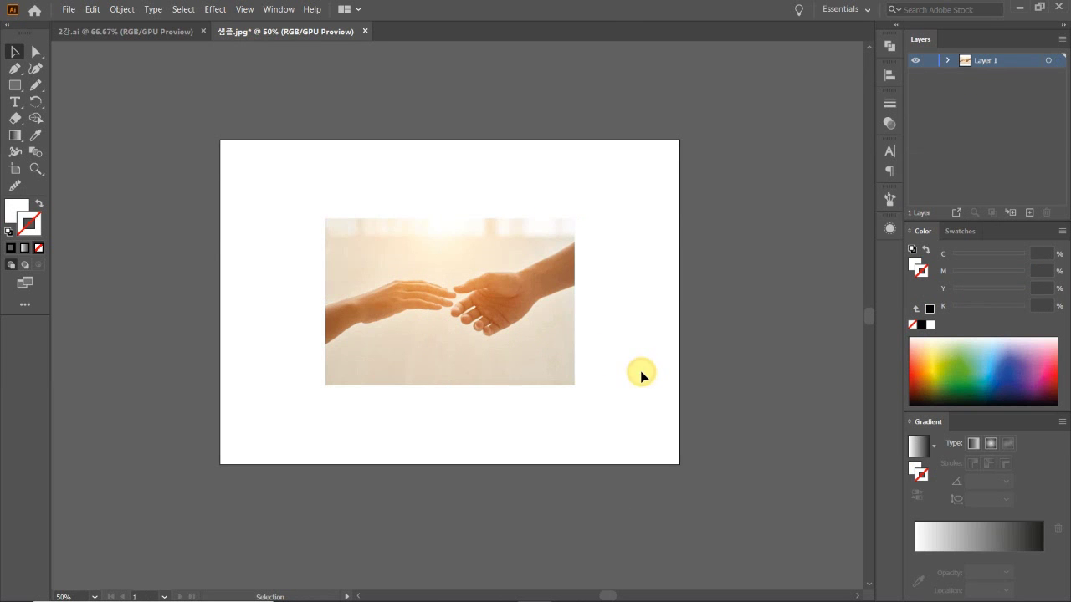
{"action": "left_click", "coordinate": [68, 9]}
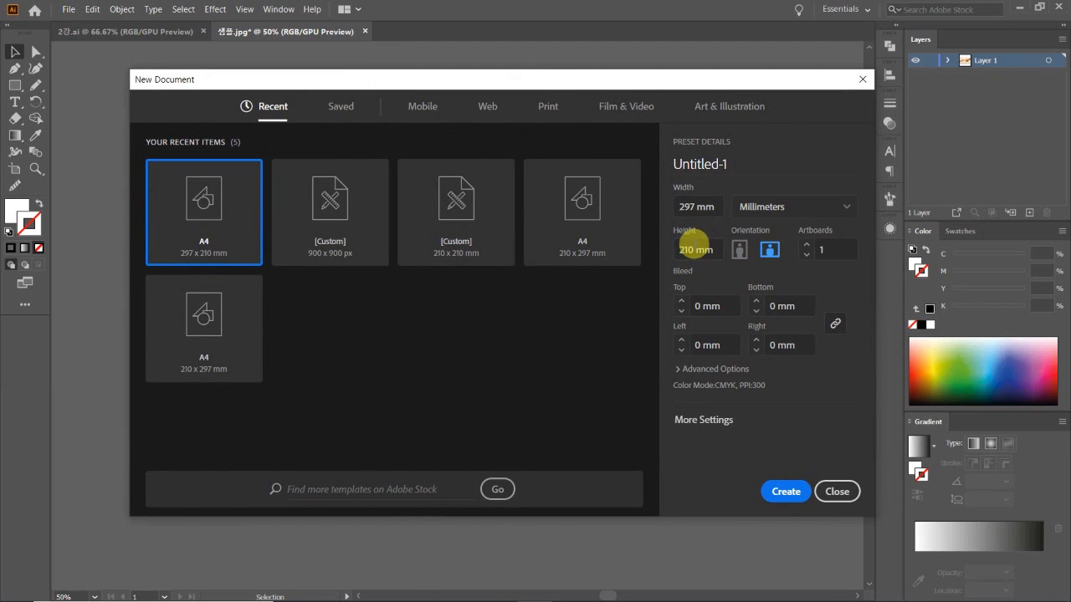
Change the A4 preset width to 210 mm and create the square 210 × 210 mm Untitled-1 document
{"action": "left_click", "coordinate": [693, 205]}
{"action": "type", "text": "2"}
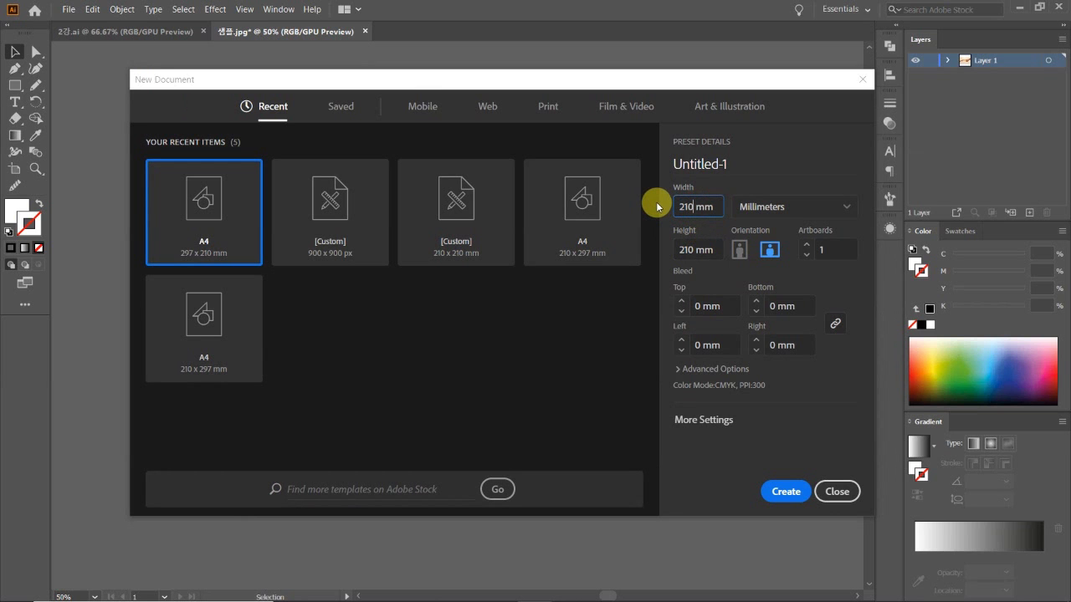
{"action": "left_click", "coordinate": [786, 492]}
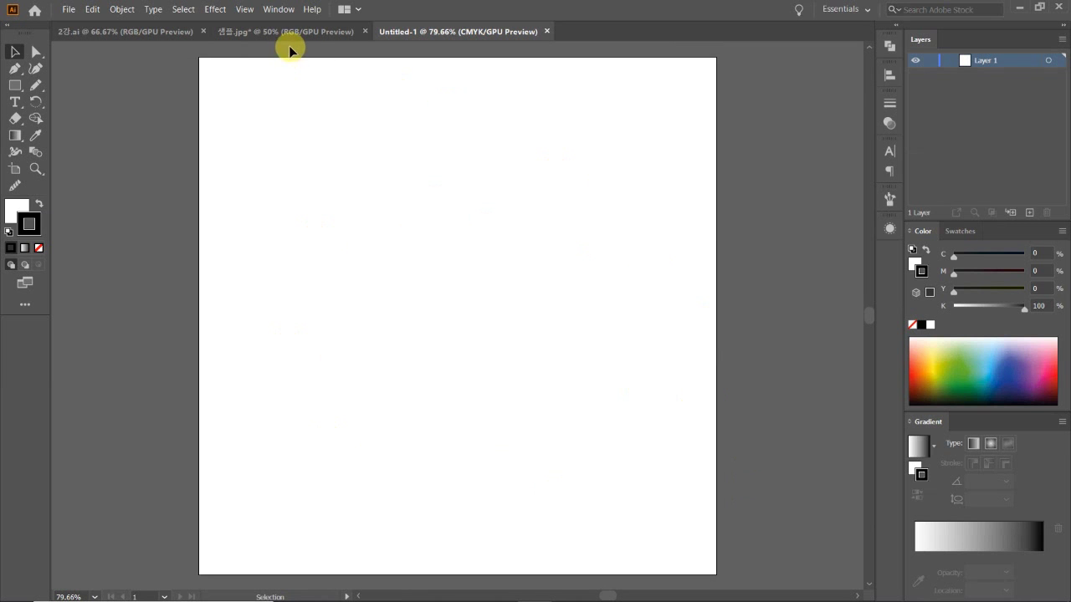
Drag the hands photo into Untitled-1 and close 샘플.jpg without saving
{"action": "left_click_drag", "start_coordinate": [289, 48], "coordinate": [154, 152]}
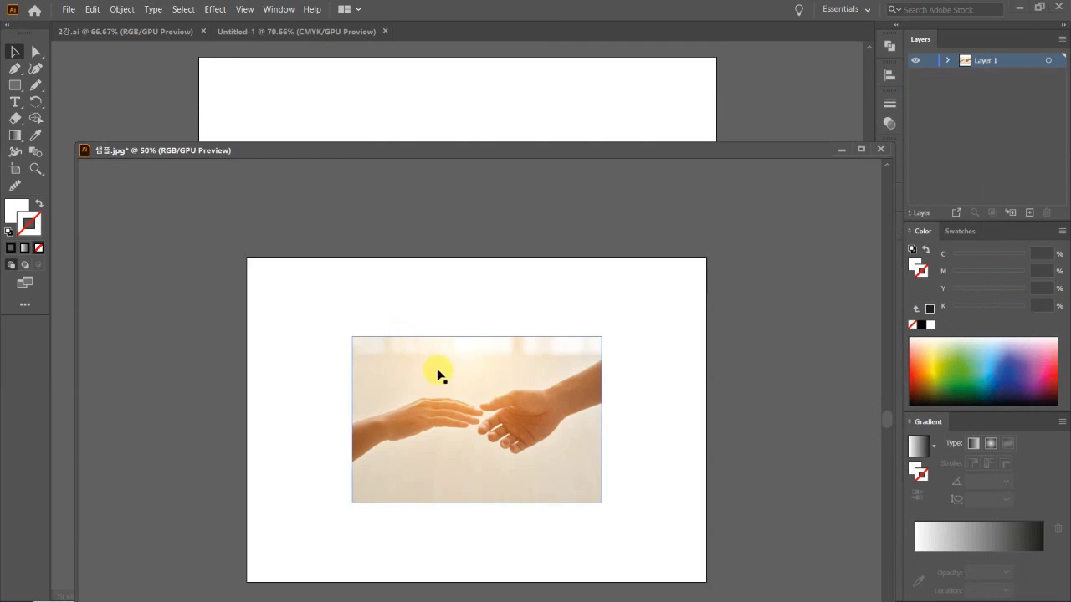
{"action": "left_click_drag", "start_coordinate": [437, 373], "coordinate": [514, 89]}
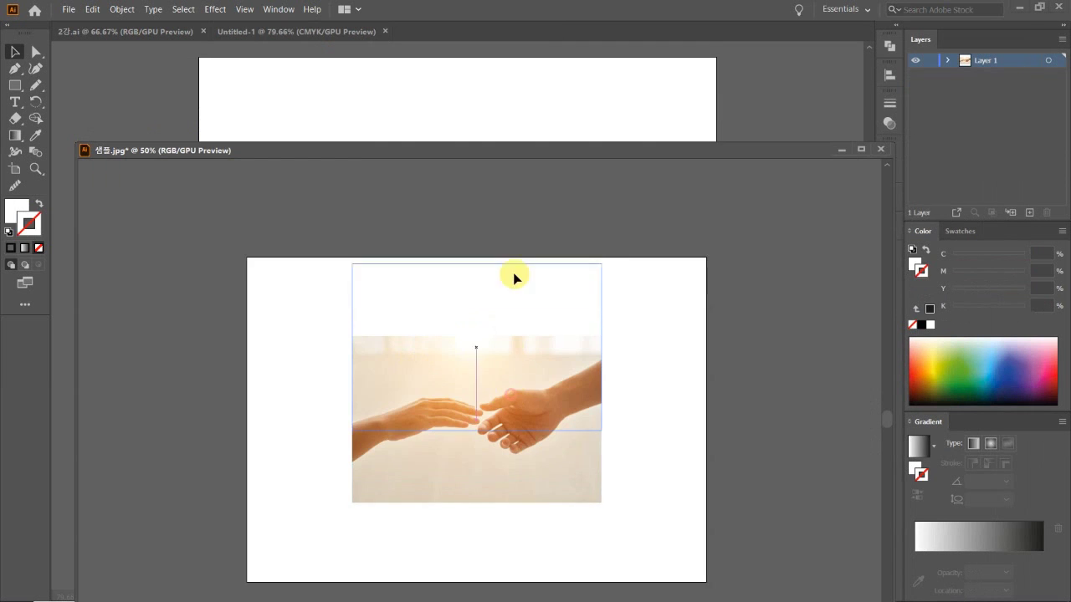
{"action": "left_click", "coordinate": [882, 151]}
{"action": "left_click", "coordinate": [880, 152]}
{"action": "left_click", "coordinate": [602, 329]}
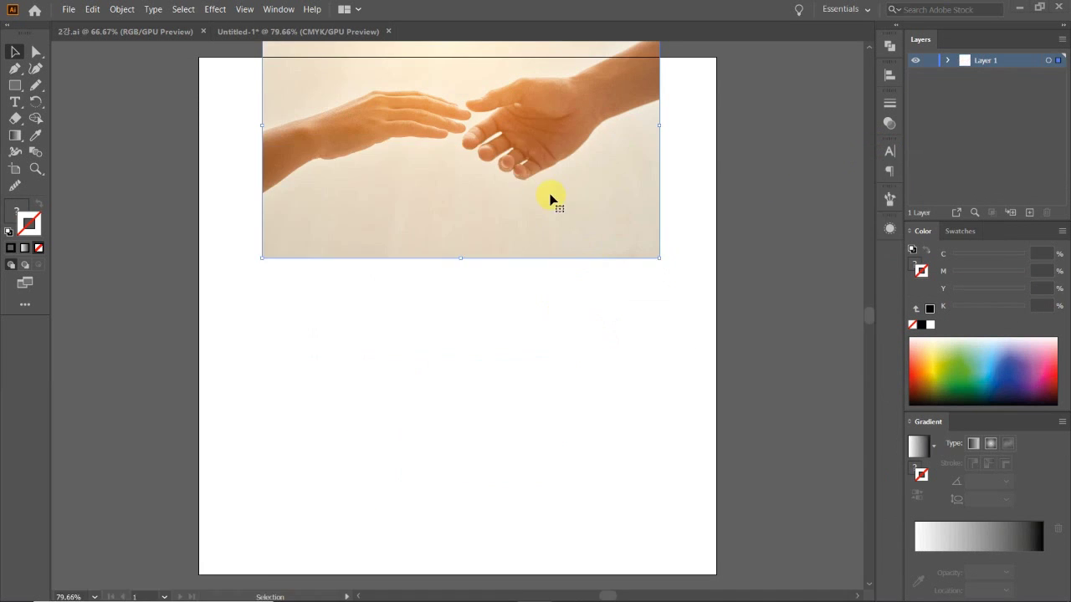
Scale the photo to the artboard's full width and centre it vertically
{"action": "left_click_drag", "start_coordinate": [550, 199], "coordinate": [526, 315]}
{"action": "key", "text": "ctrl+minus"}
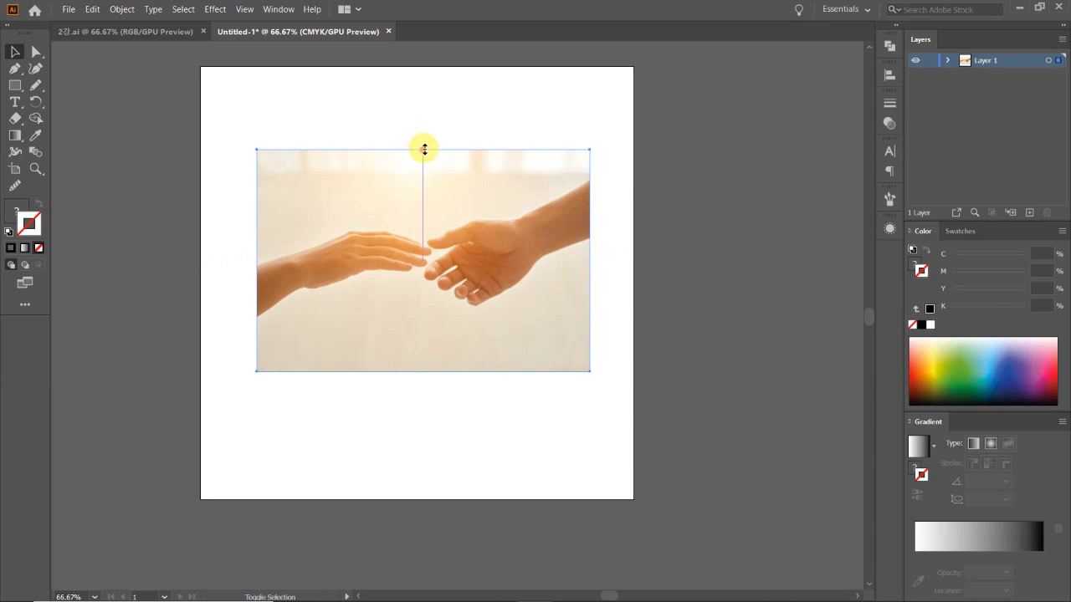
{"action": "left_click_drag", "start_coordinate": [424, 149], "coordinate": [426, 81]}
{"action": "left_click_drag", "start_coordinate": [426, 210], "coordinate": [416, 243]}
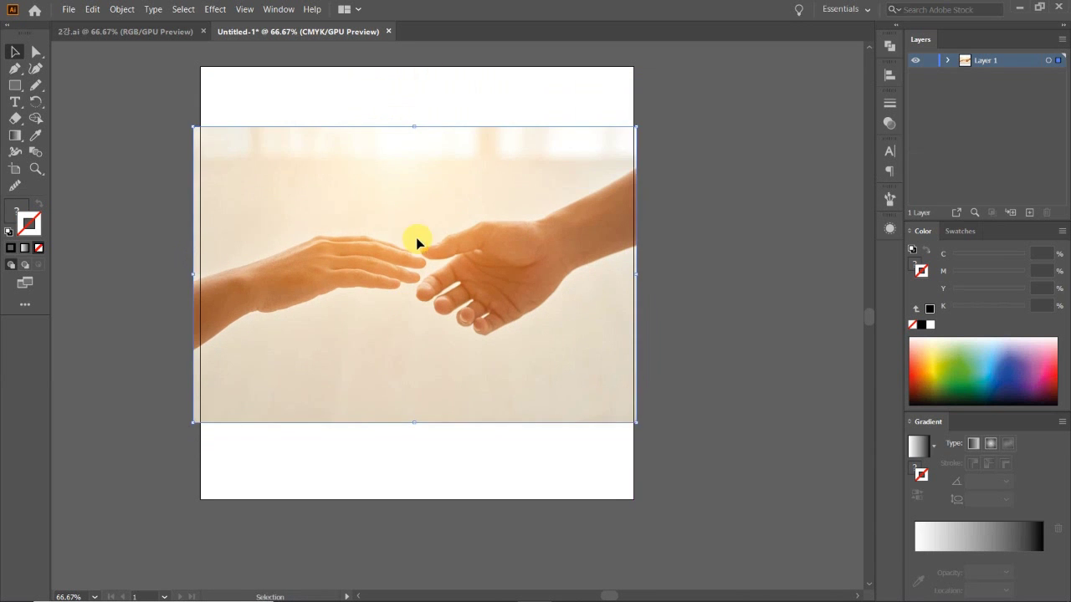
{"action": "left_click_drag", "start_coordinate": [636, 272], "coordinate": [635, 273]}
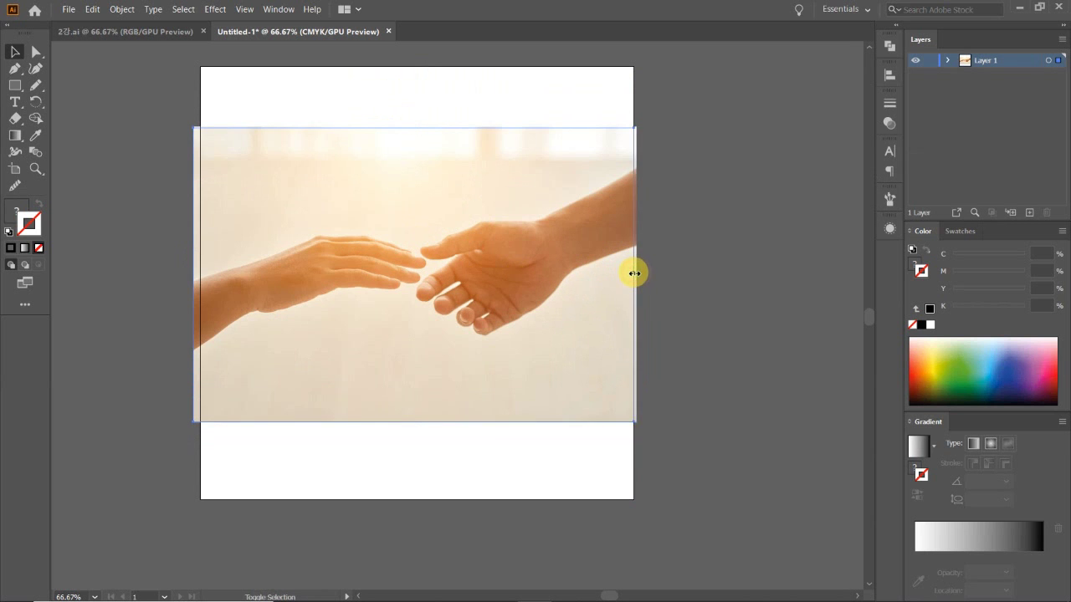
{"action": "left_click_drag", "start_coordinate": [195, 275], "coordinate": [203, 274]}
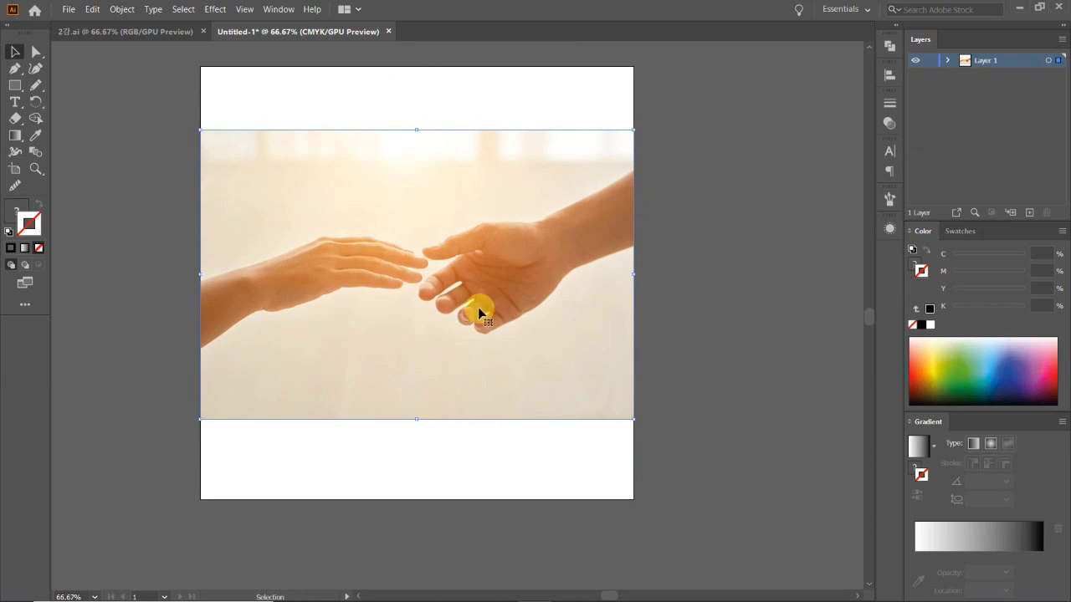
{"action": "left_click_drag", "start_coordinate": [429, 364], "coordinate": [430, 373]}
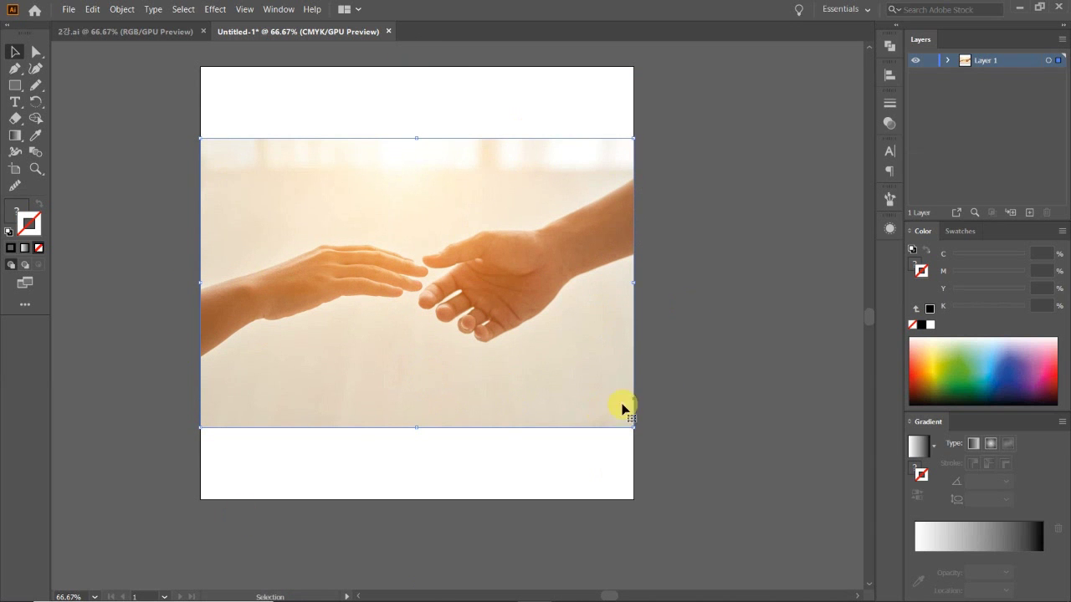
{"action": "left_click", "coordinate": [678, 360]}
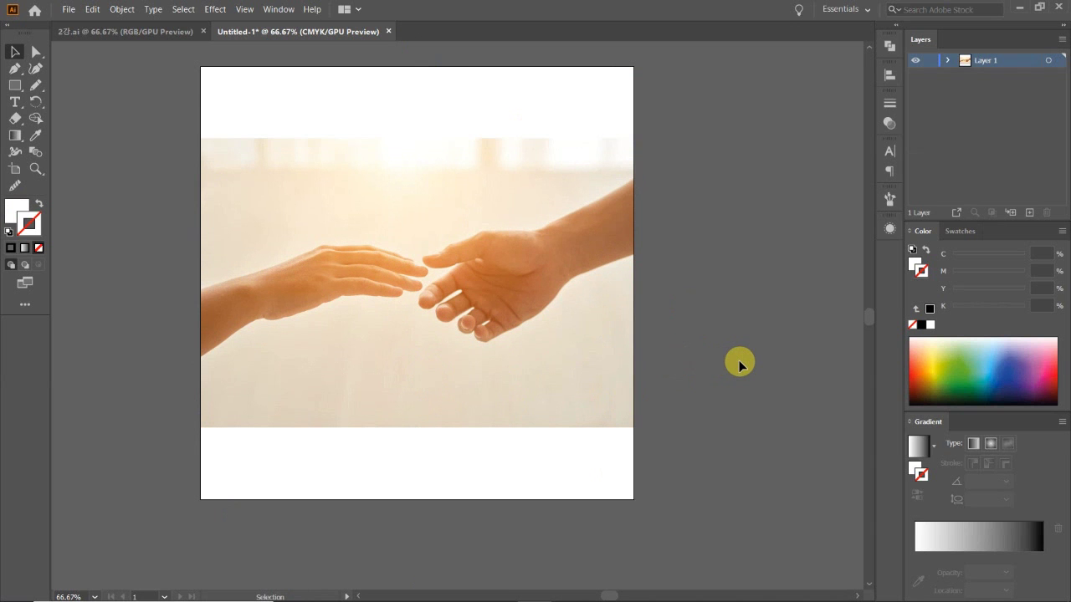
{"action": "left_click", "coordinate": [482, 292]}
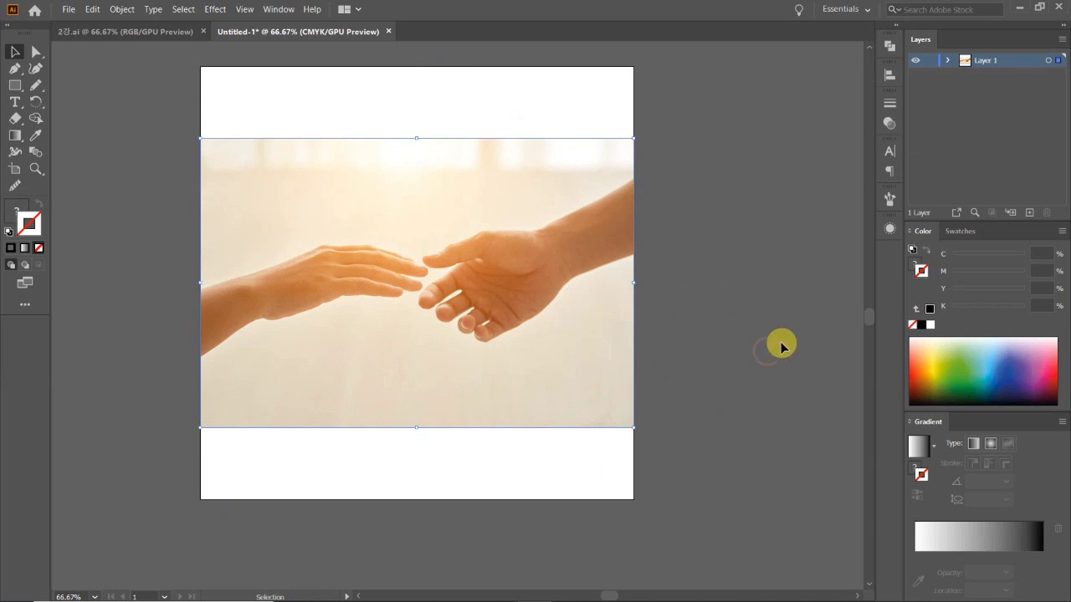
Lower the hands photo's opacity to about 50%
{"action": "left_click", "coordinate": [888, 123]}
{"action": "left_click", "coordinate": [855, 119]}
{"action": "left_click_drag", "start_coordinate": [852, 139], "coordinate": [829, 138]}
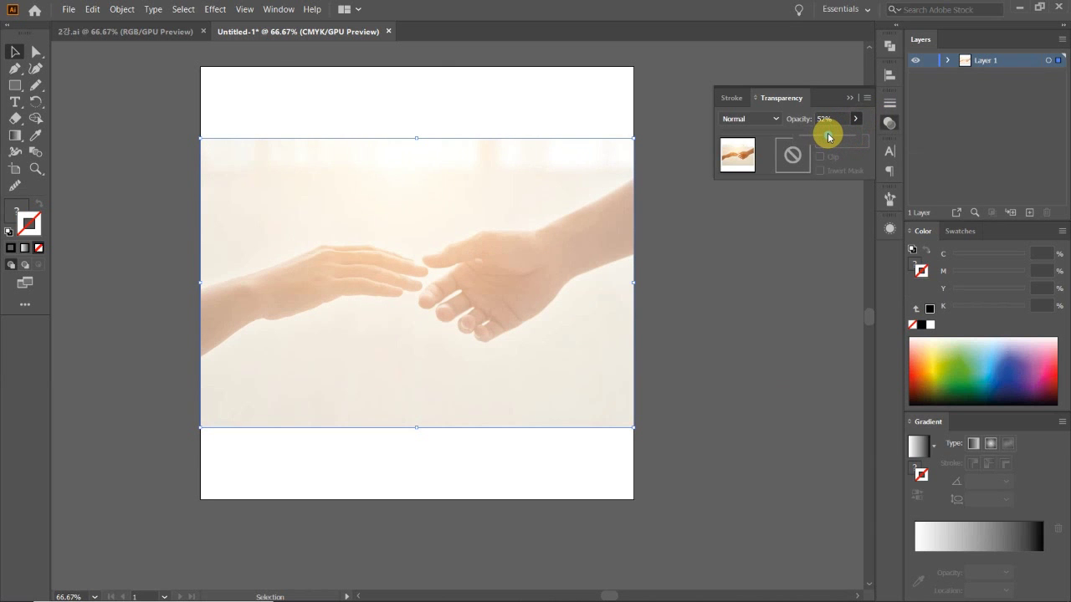
{"action": "left_click", "coordinate": [888, 123]}
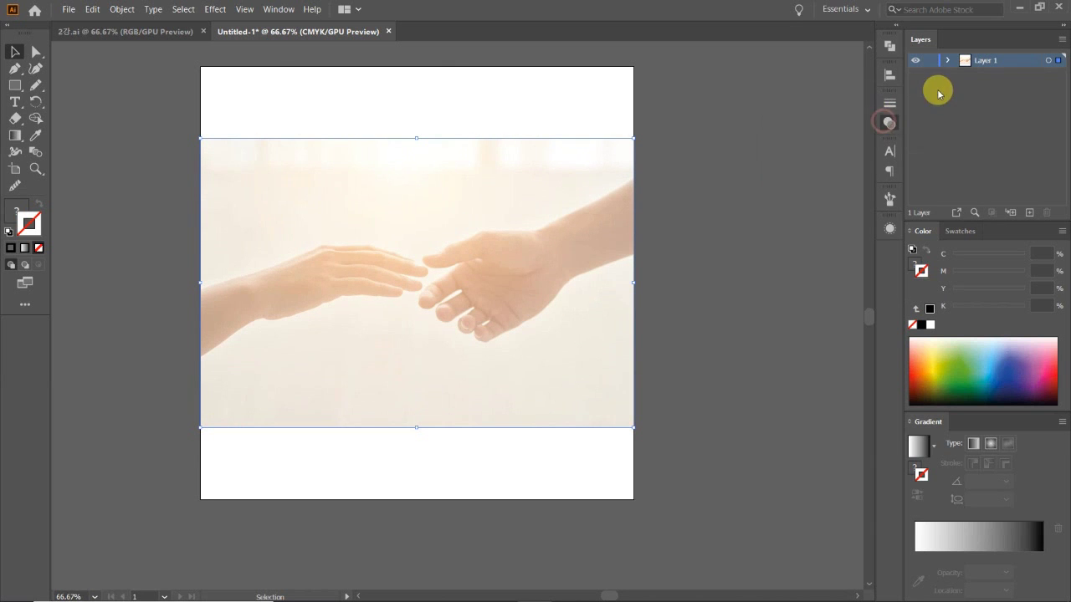
Lock the <Image> row in Layer 1 so the photo cannot move
{"action": "left_click", "coordinate": [946, 60]}
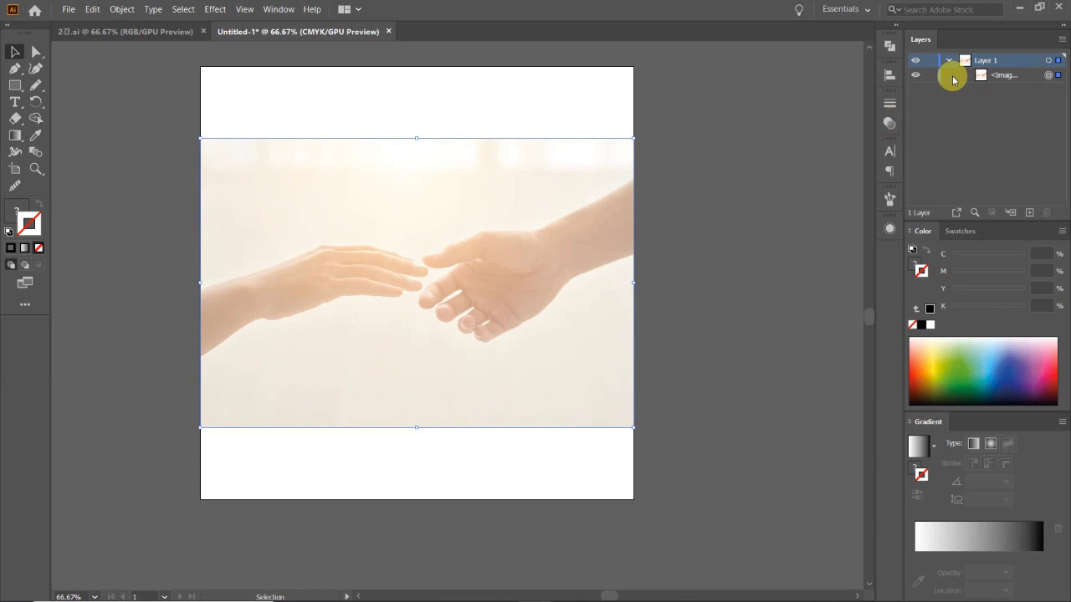
{"action": "left_click", "coordinate": [930, 75]}
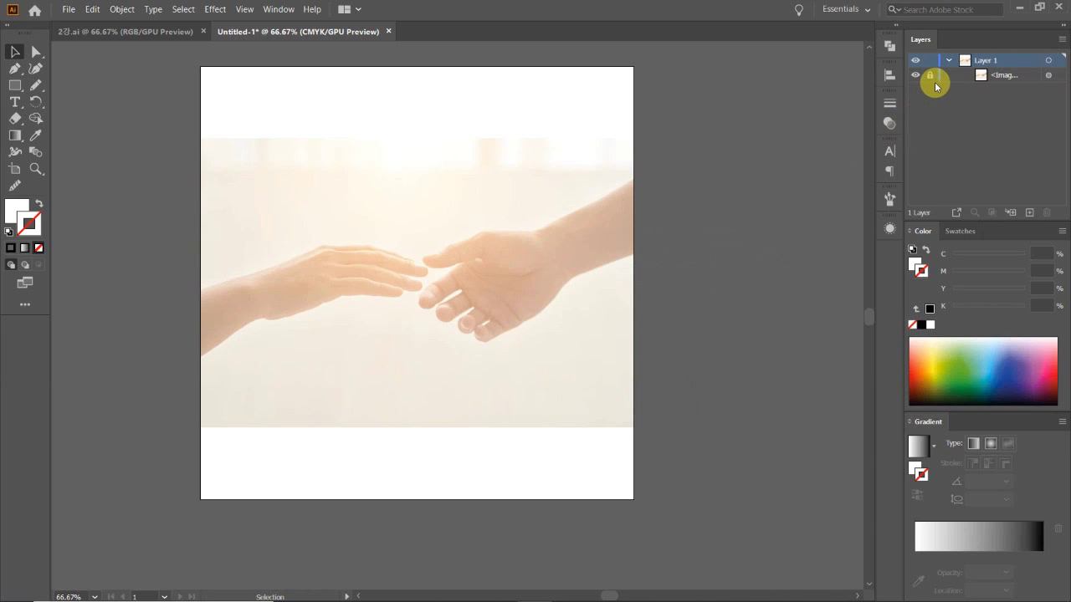
{"action": "left_click", "coordinate": [691, 320]}
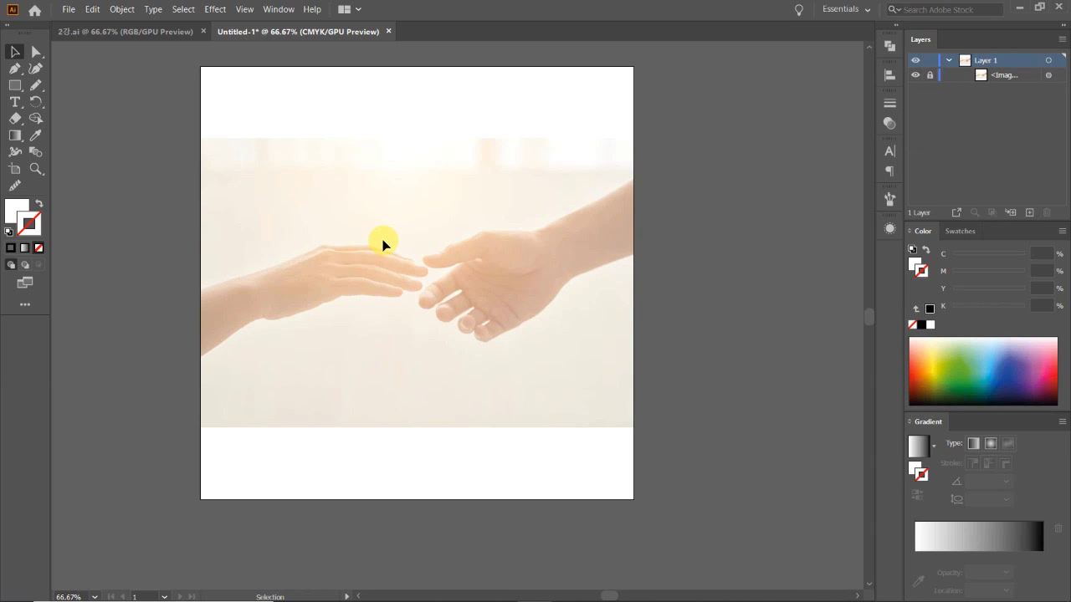
{"action": "key", "text": "z"}
{"action": "left_click", "coordinate": [337, 277]}
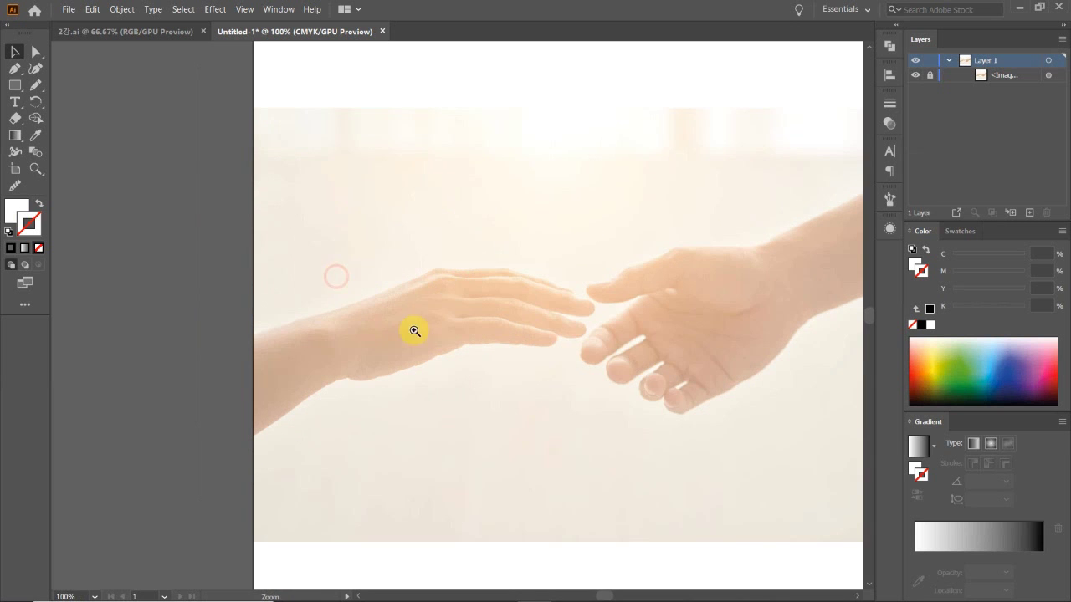
{"action": "left_click", "coordinate": [409, 324], "text": "alt"}
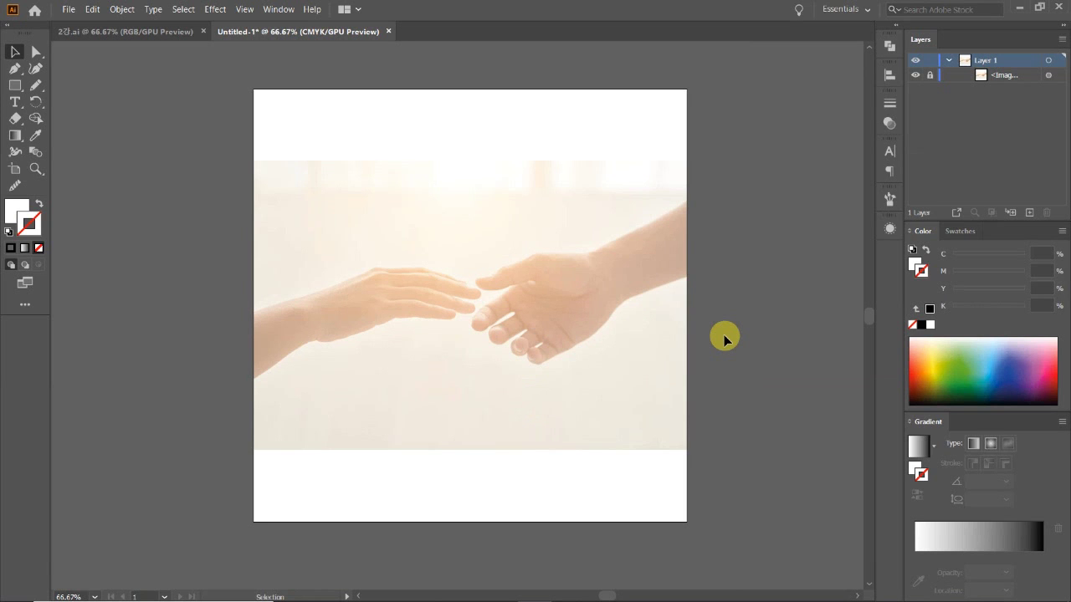
Draw a straight horizontal line beside the artboard with the Line Segment tool
{"action": "left_click", "coordinate": [12, 85]}
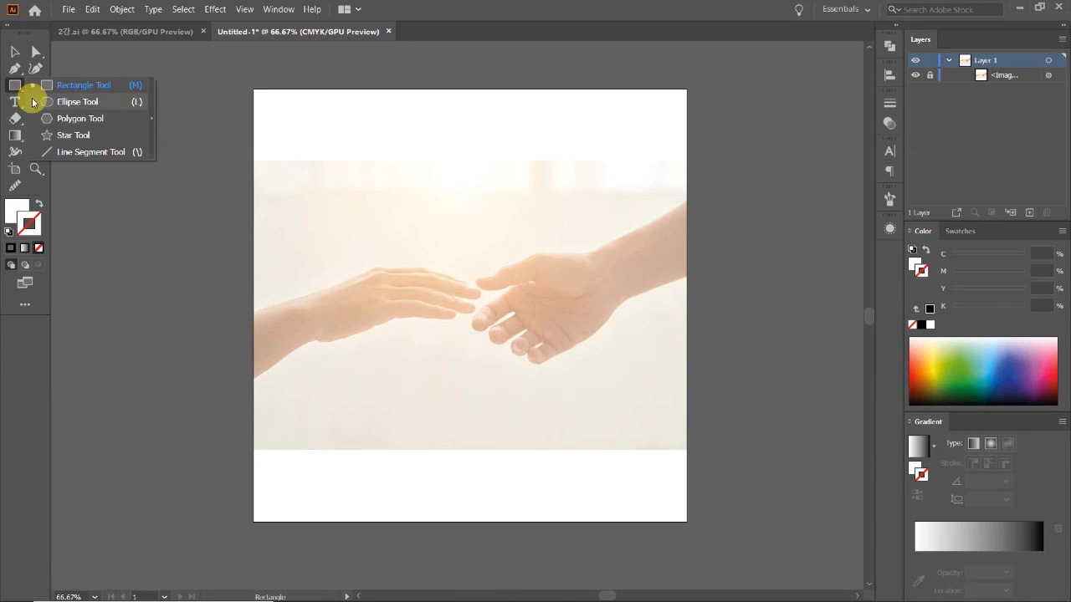
{"action": "left_click", "coordinate": [70, 151]}
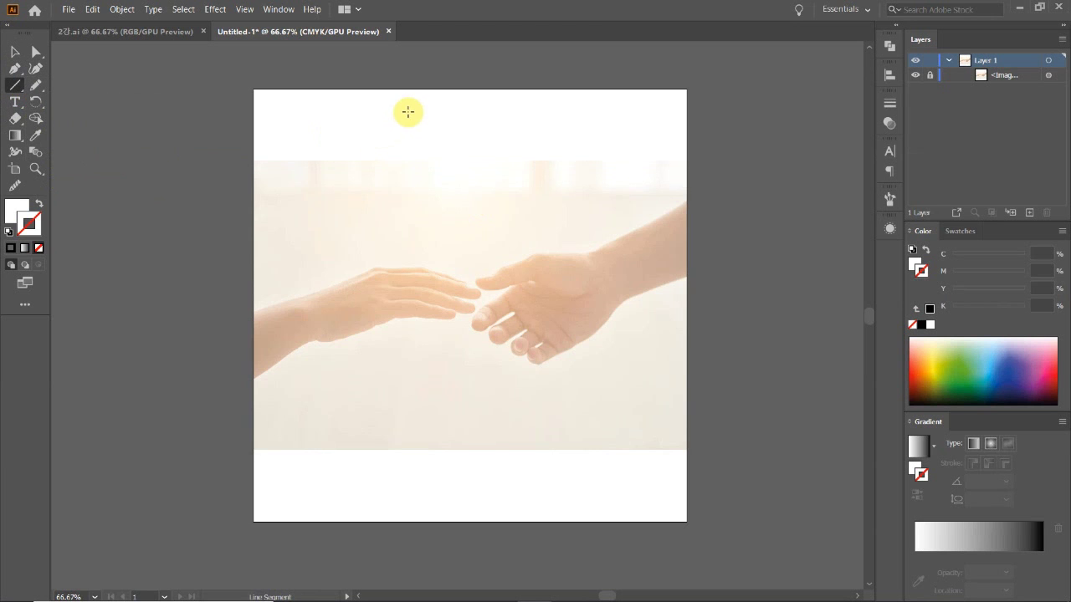
{"action": "mouse_move", "coordinate": [770, 233]}
{"action": "left_mouse_down"}
{"action": "mouse_move", "coordinate": [487, 270]}
{"action": "mouse_move", "coordinate": [663, 278]}
{"action": "left_mouse_up"}
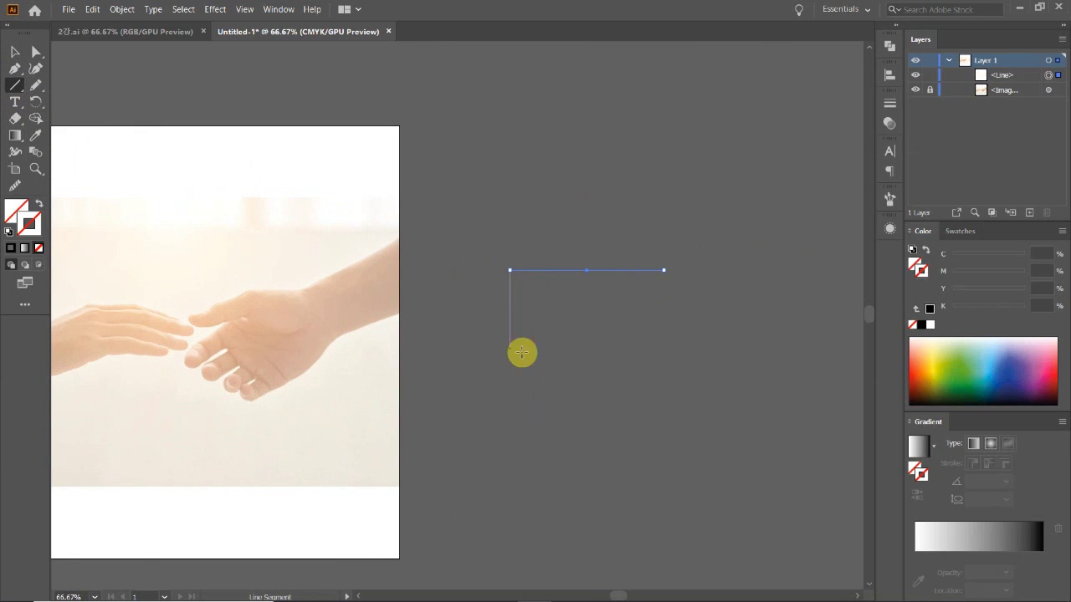
{"action": "left_click", "coordinate": [17, 57]}
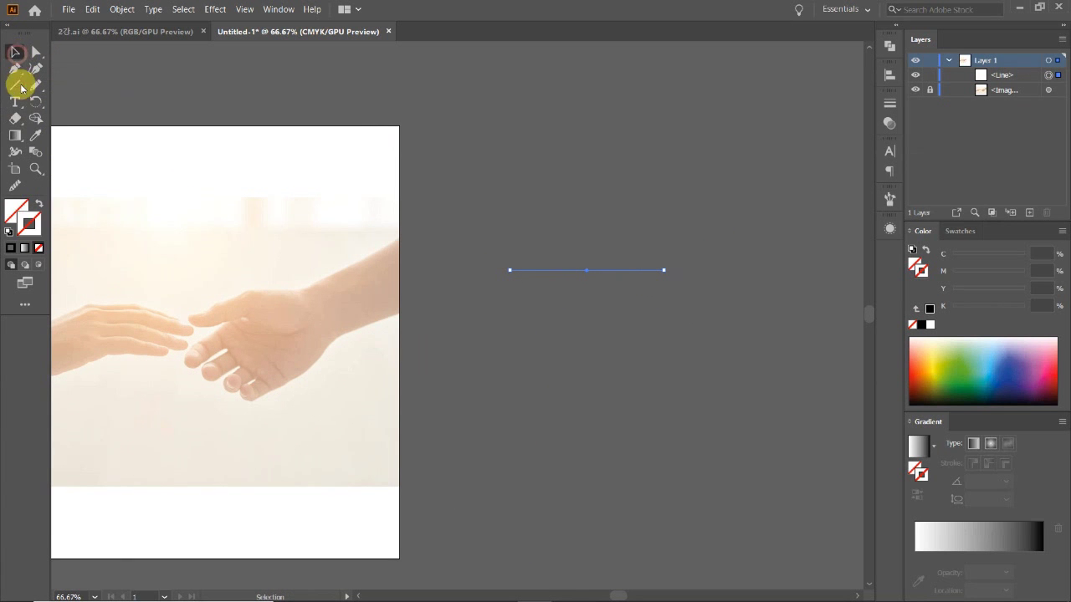
Reset to default colours and set the line's fill to None, keeping the black stroke
{"action": "left_click", "coordinate": [9, 232]}
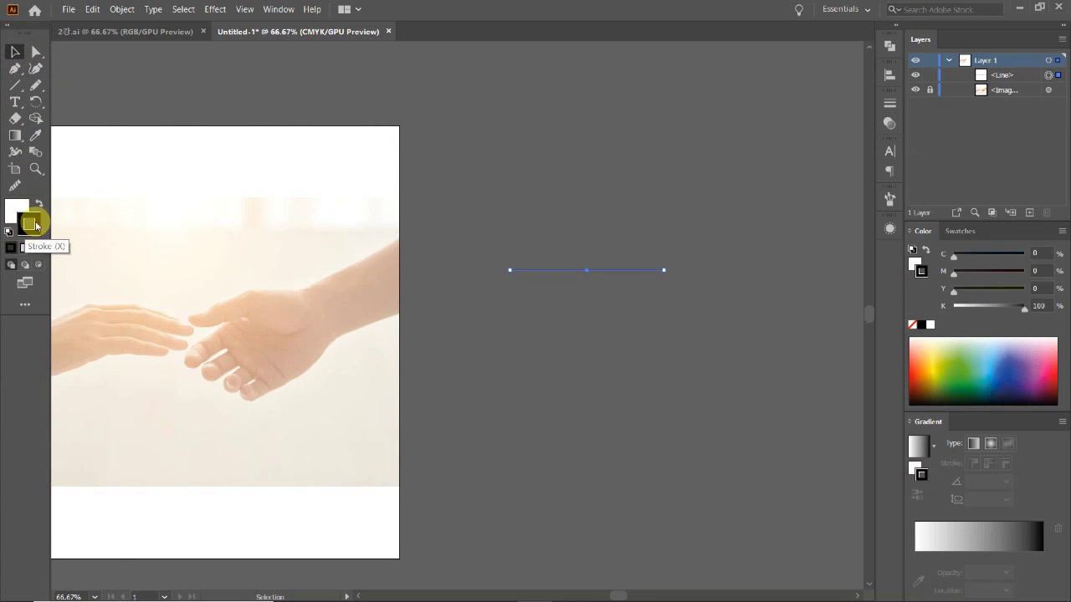
{"action": "left_click", "coordinate": [16, 209]}
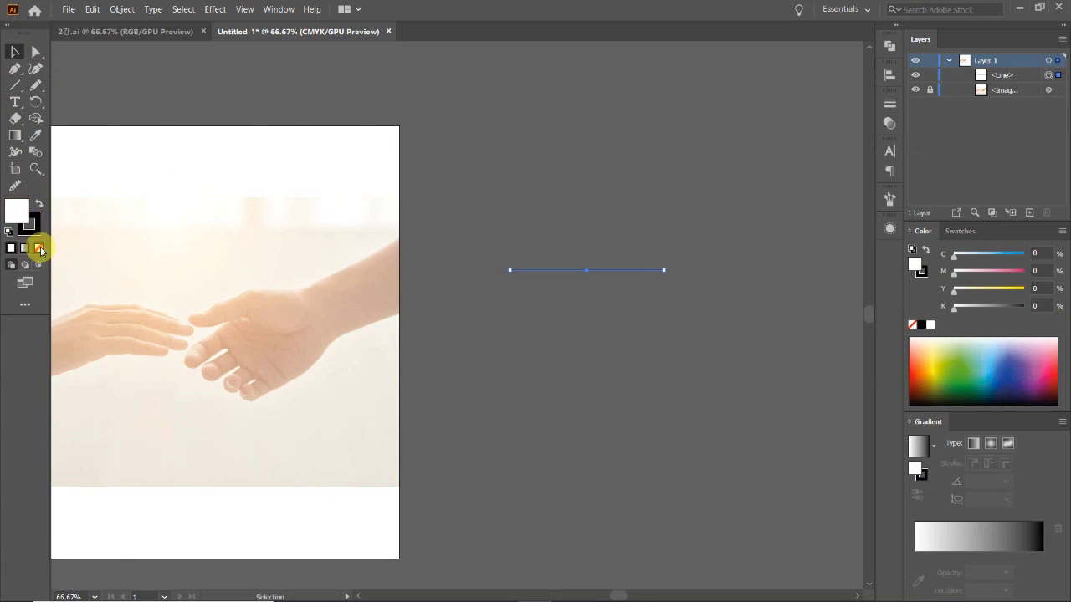
{"action": "left_click", "coordinate": [39, 248]}
{"action": "left_click", "coordinate": [32, 226]}
{"action": "left_click", "coordinate": [19, 210]}
{"action": "left_click", "coordinate": [39, 248]}
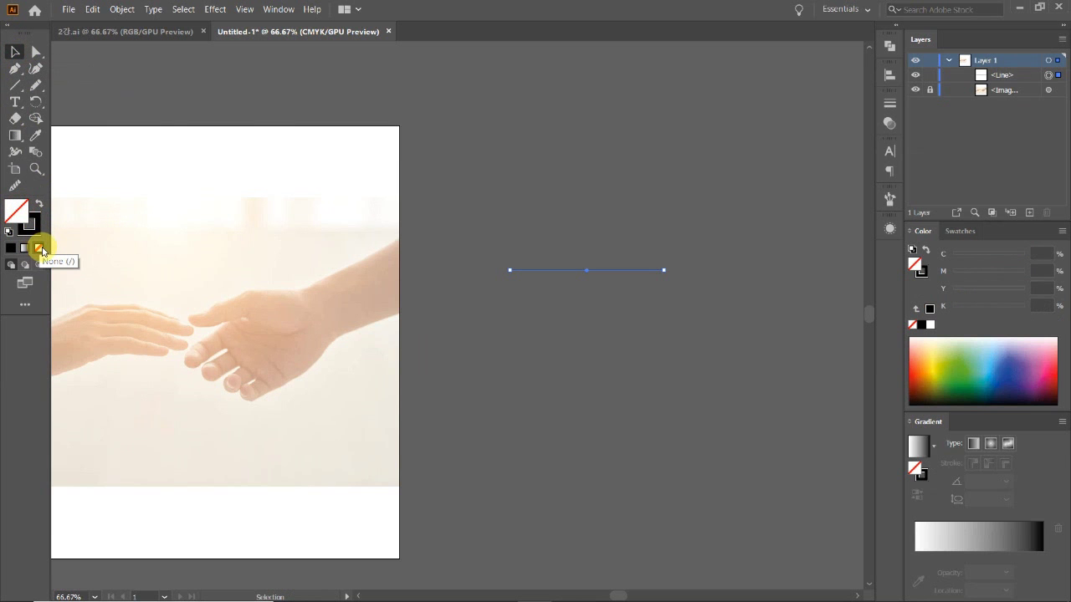
Zoom in on the line and select it
{"action": "left_click", "coordinate": [461, 224]}
{"action": "key", "text": "z"}
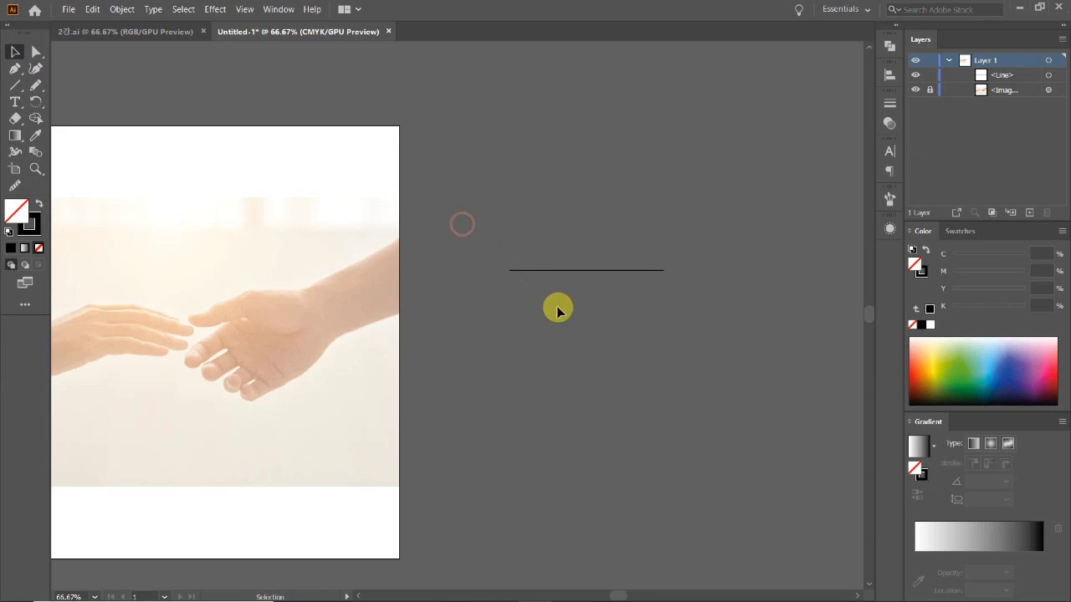
{"action": "left_click", "coordinate": [558, 301]}
{"action": "left_click", "coordinate": [421, 308]}
{"action": "mouse_move", "coordinate": [511, 357]}
{"action": "left_mouse_down"}
{"action": "mouse_move", "coordinate": [466, 315]}
{"action": "mouse_move", "coordinate": [410, 232]}
{"action": "left_mouse_up"}
{"action": "key", "text": "v"}
{"action": "left_click_drag", "start_coordinate": [541, 361], "coordinate": [435, 181]}
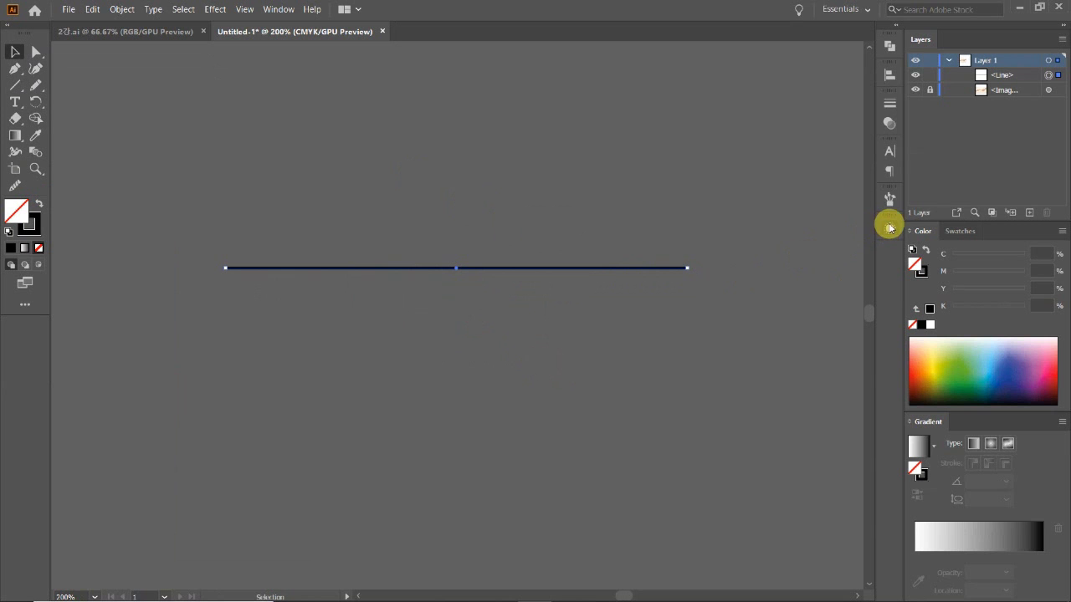
Set the line's stroke weight to 2 pt in the Stroke panel
{"action": "left_click", "coordinate": [890, 105]}
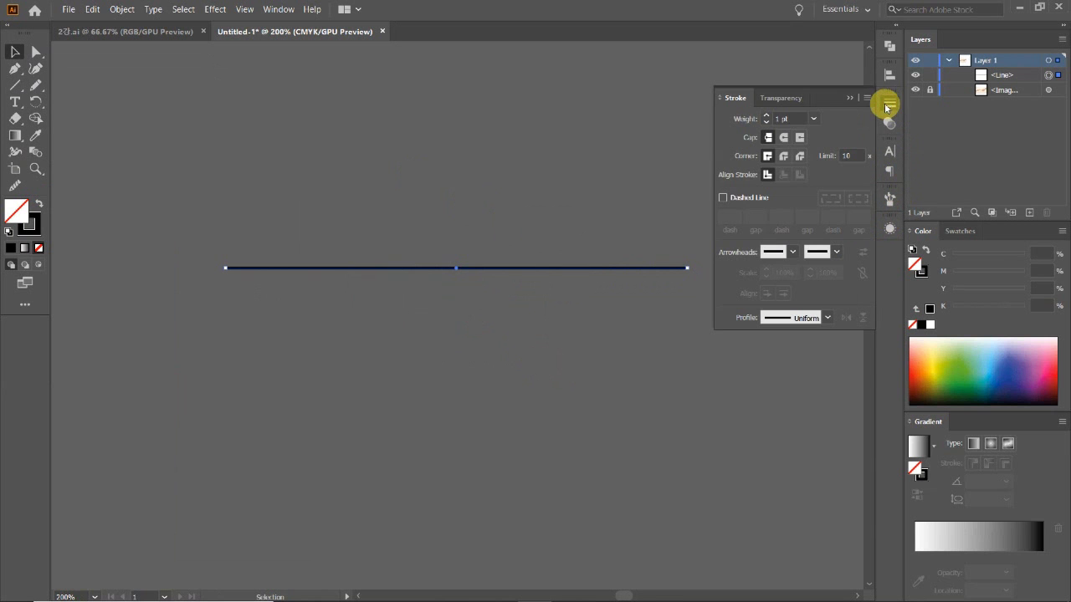
{"action": "left_click", "coordinate": [768, 116]}
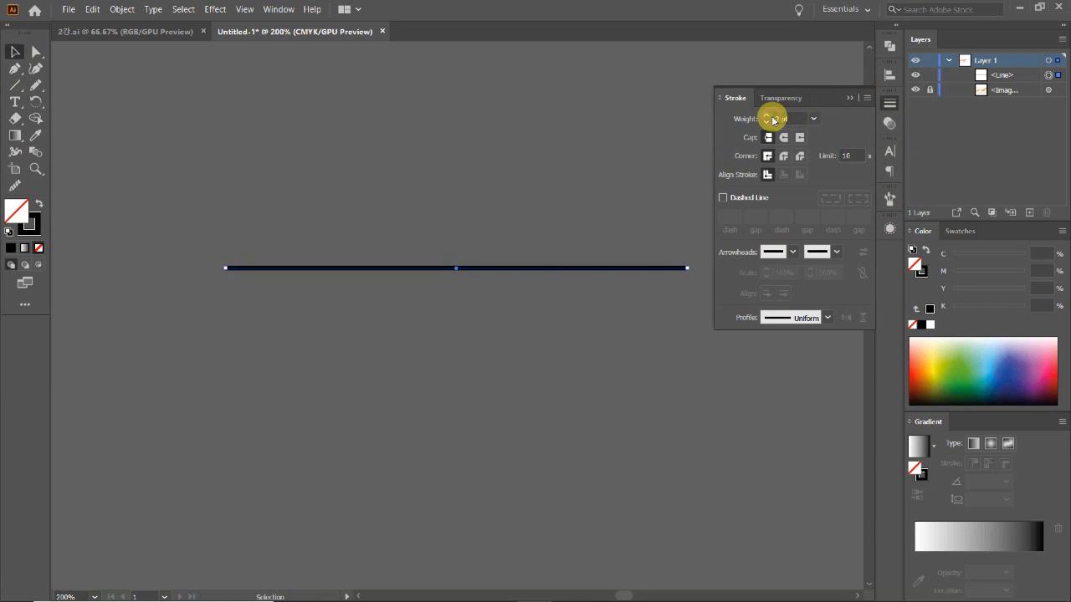
{"action": "left_click", "coordinate": [782, 118]}
{"action": "double_click", "coordinate": [801, 118]}
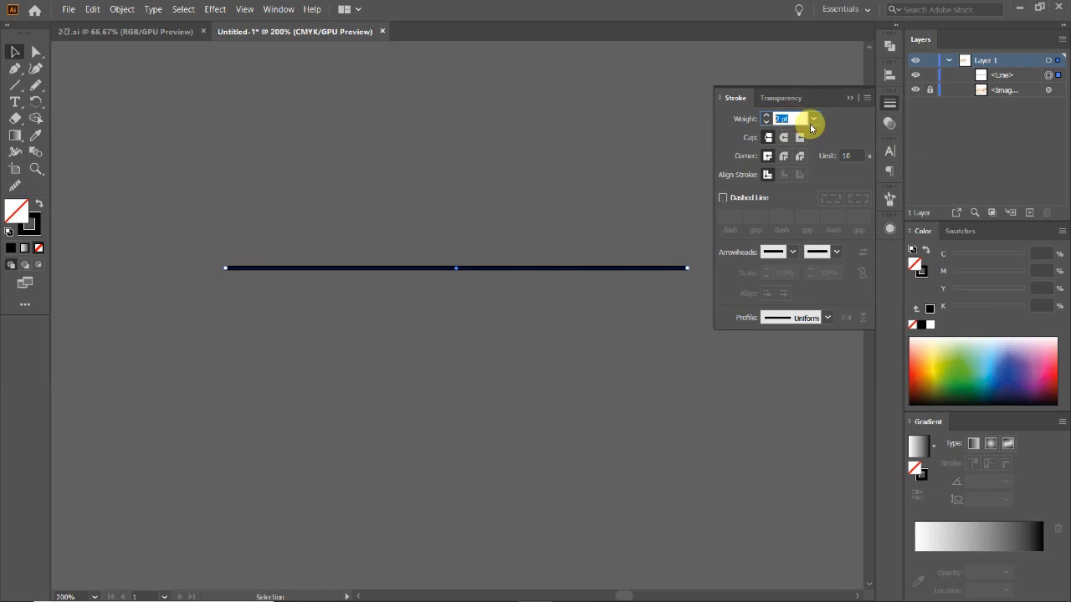
Preview the 2 pt line up close, then switch to the finished hands artwork document
{"action": "left_click", "coordinate": [554, 229]}
{"action": "left_click_drag", "start_coordinate": [458, 216], "coordinate": [500, 349]}
{"action": "left_click", "coordinate": [500, 387]}
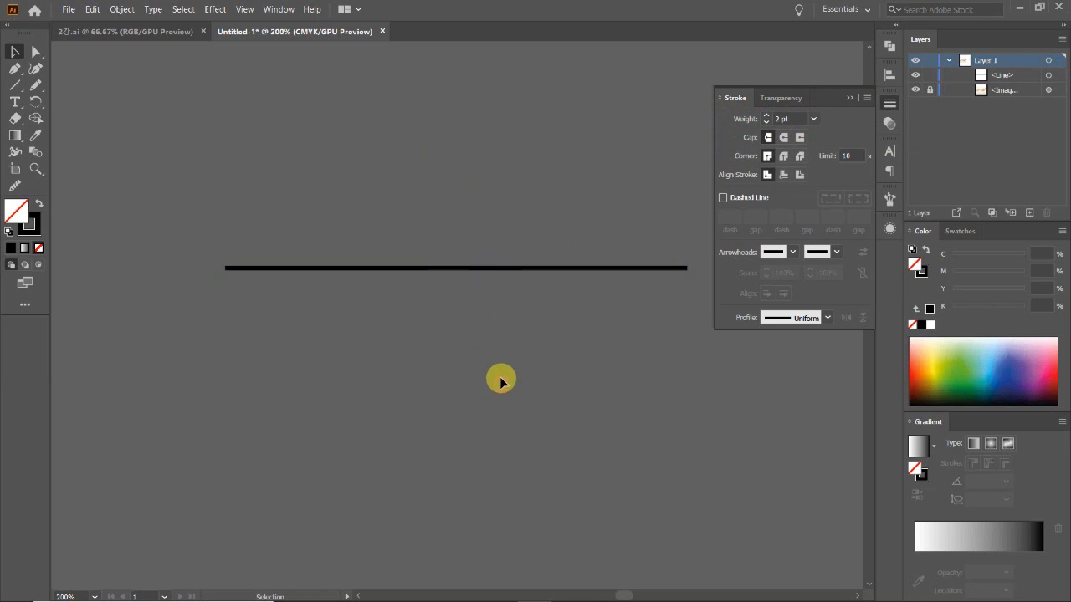
{"action": "key", "text": "ctrl+plus"}
{"action": "left_click", "coordinate": [889, 103]}
{"action": "mouse_move", "coordinate": [387, 311]}
{"action": "left_mouse_down"}
{"action": "mouse_move", "coordinate": [466, 329]}
{"action": "mouse_move", "coordinate": [438, 323]}
{"action": "mouse_move", "coordinate": [442, 180]}
{"action": "left_mouse_up"}
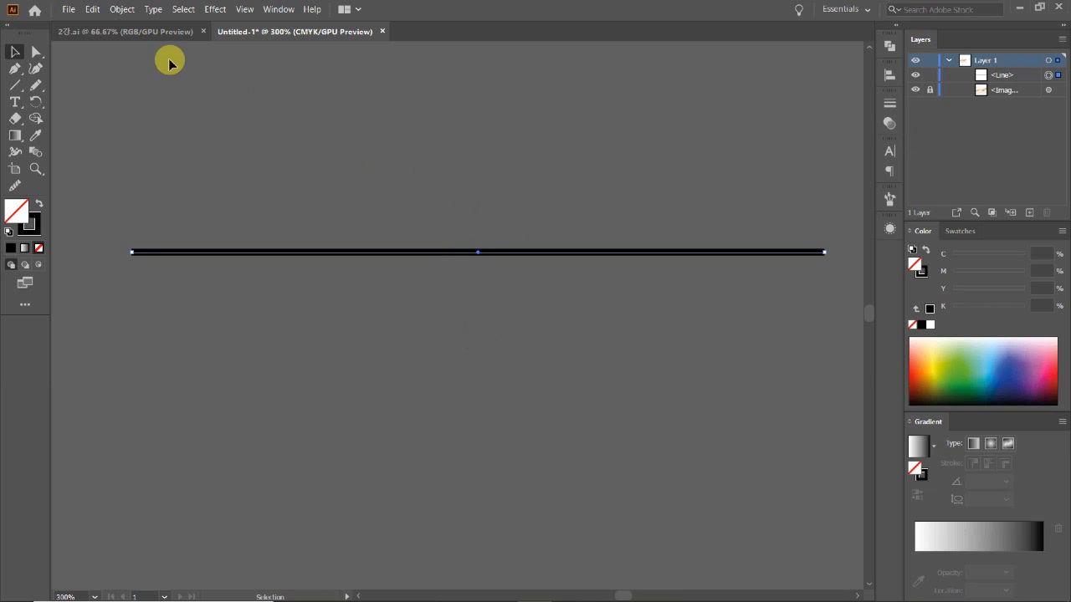
{"action": "left_click", "coordinate": [142, 33]}
{"action": "left_click", "coordinate": [439, 319]}
{"action": "left_click", "coordinate": [398, 319]}
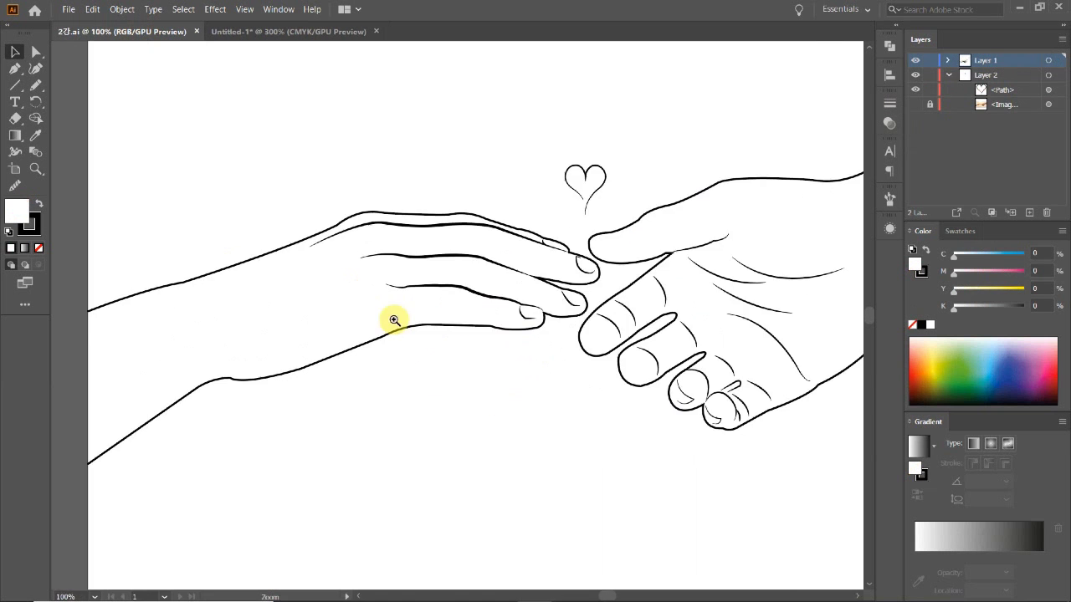
{"action": "left_click", "coordinate": [457, 326]}
{"action": "left_click_drag", "start_coordinate": [540, 310], "coordinate": [514, 359]}
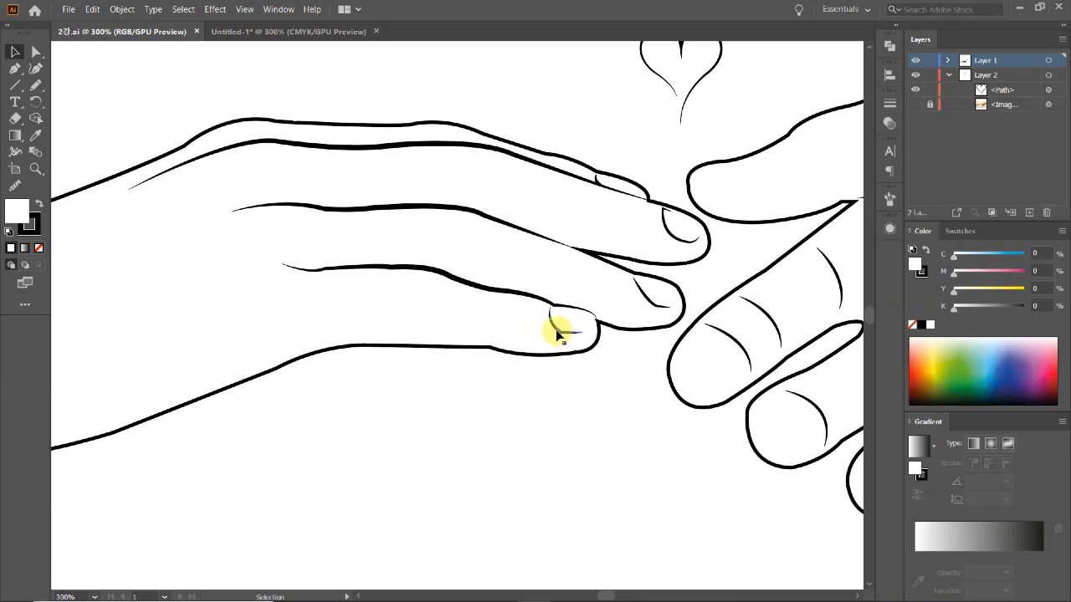
{"action": "left_click_drag", "start_coordinate": [235, 289], "coordinate": [346, 352]}
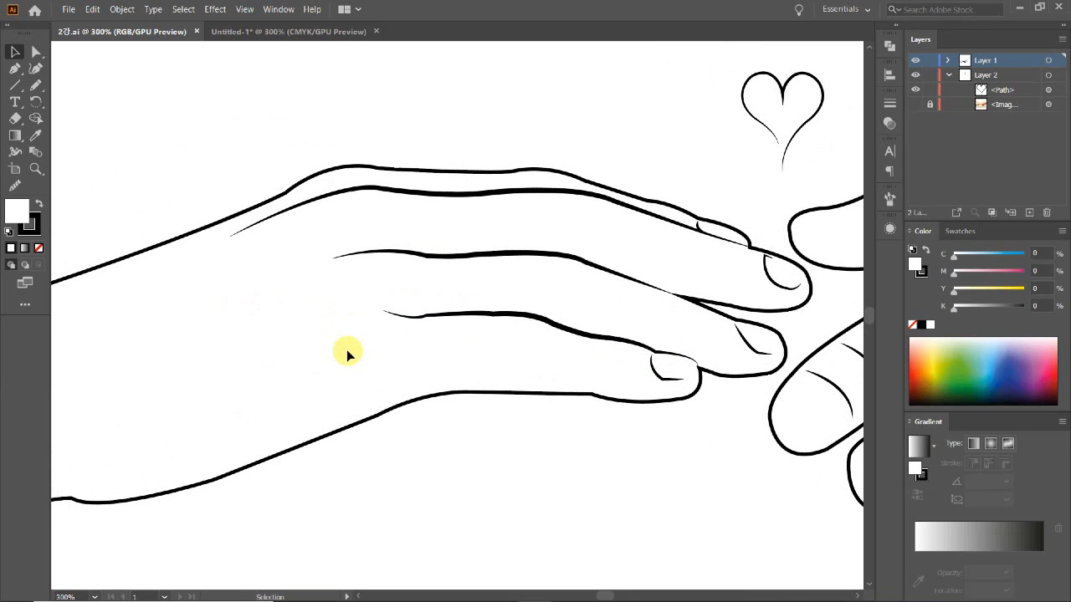
{"action": "left_click_drag", "start_coordinate": [581, 342], "coordinate": [253, 351]}
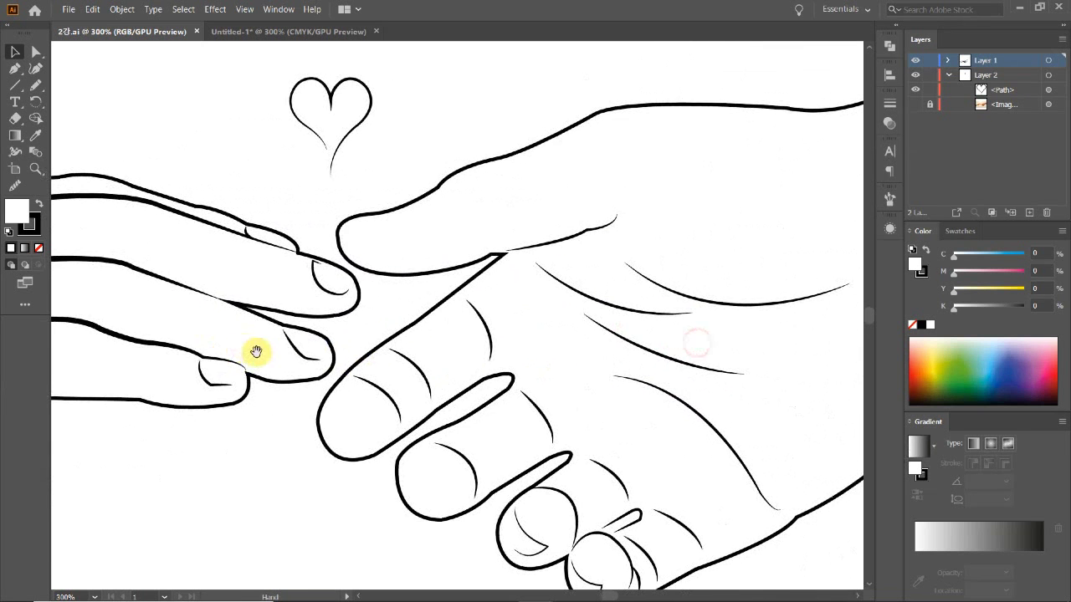
{"action": "left_click", "coordinate": [391, 284], "text": "ctrl+alt"}
{"action": "left_click", "coordinate": [260, 32]}
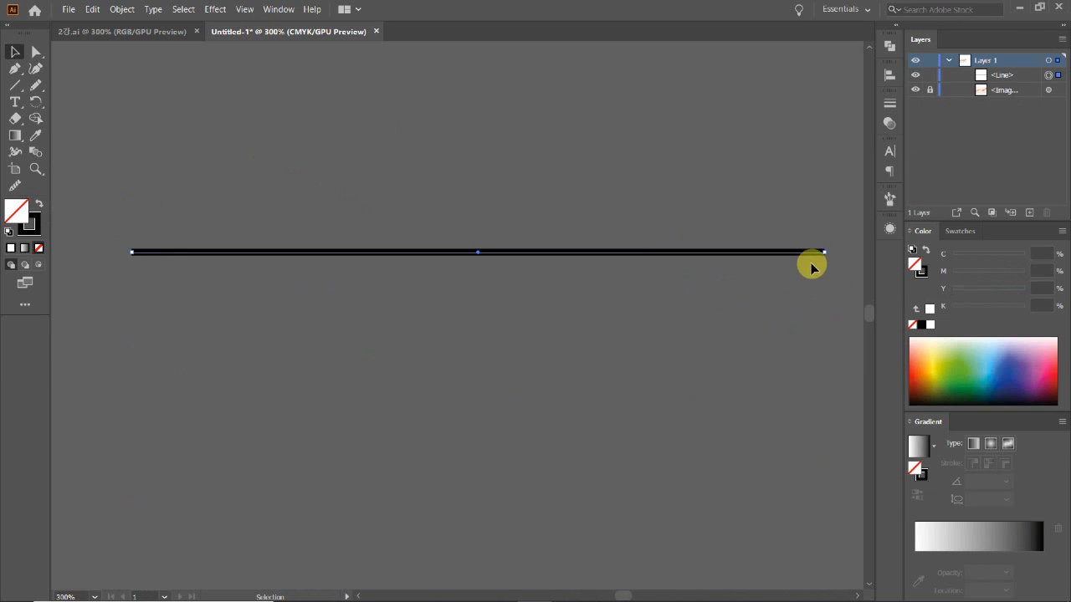
{"action": "left_click", "coordinate": [809, 348]}
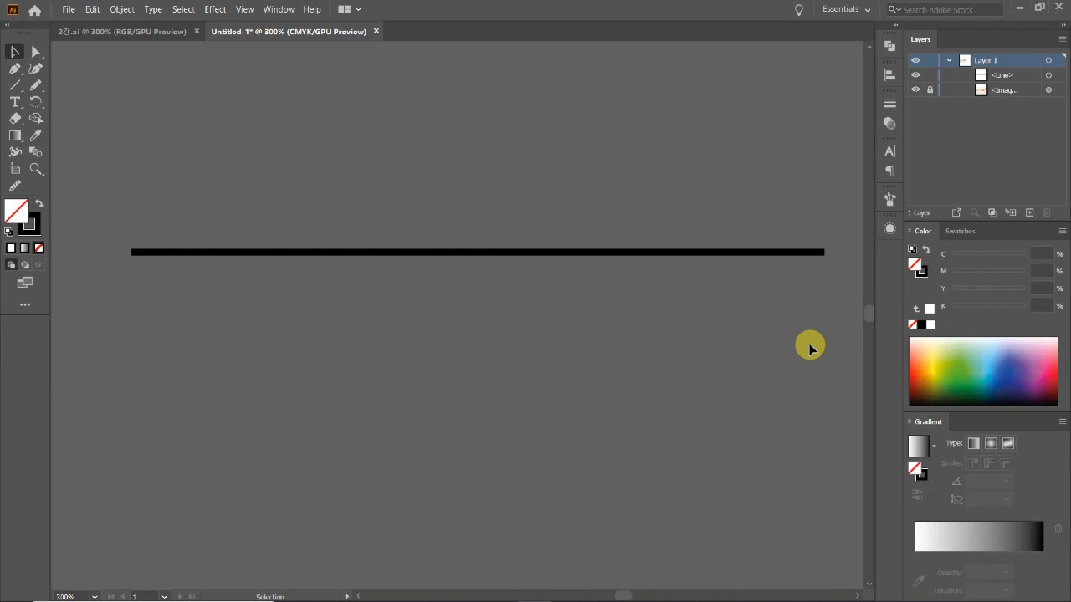
{"action": "key", "text": "ctrl+a"}
{"action": "key", "text": "shift+m"}
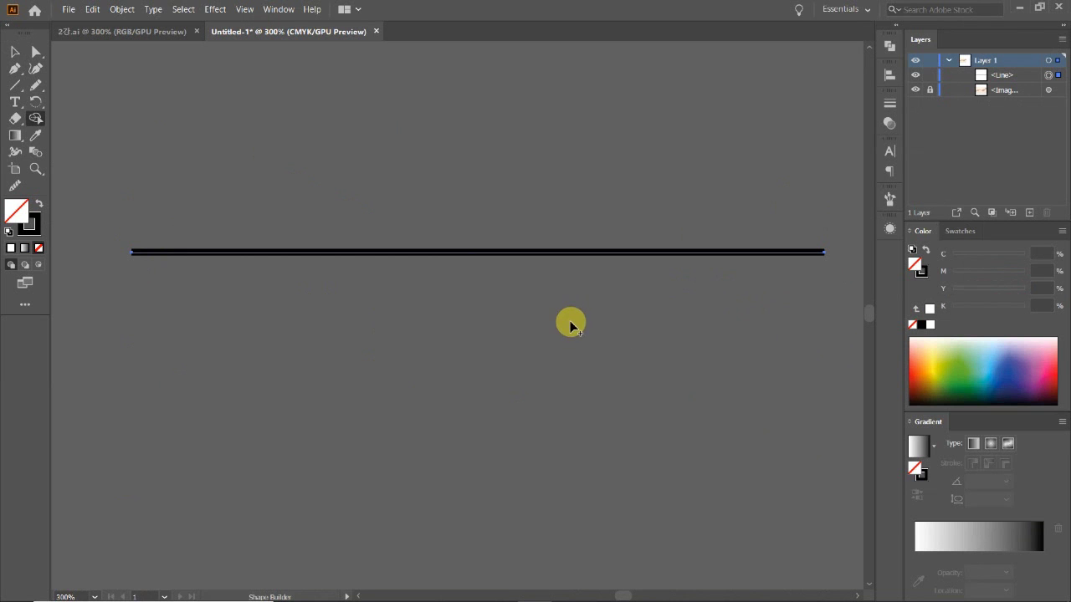
{"action": "left_click", "coordinate": [13, 56]}
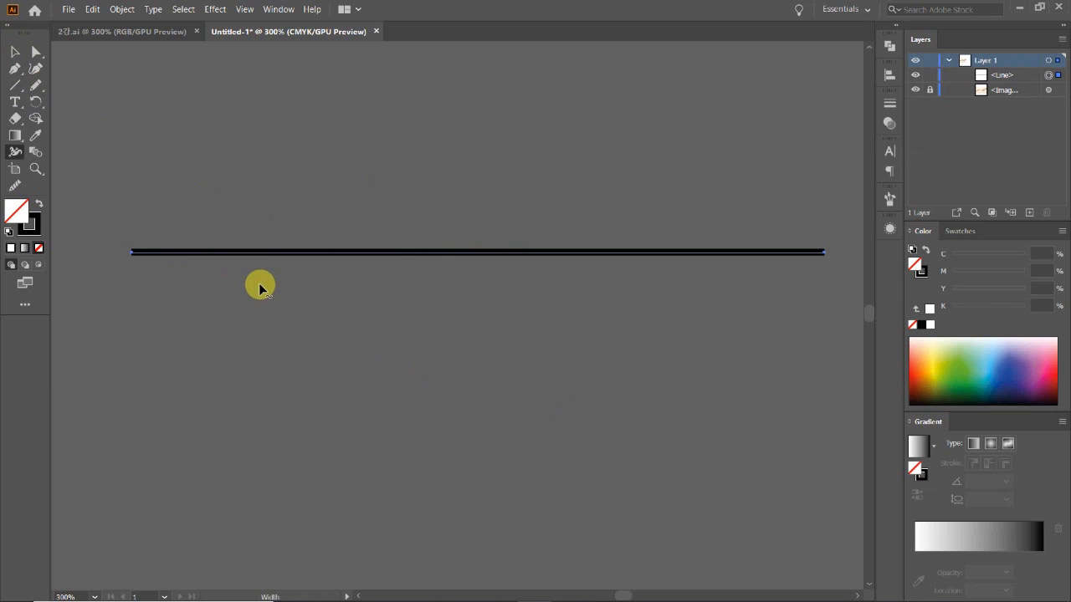
{"action": "left_click", "coordinate": [215, 267]}
{"action": "left_click", "coordinate": [411, 295]}
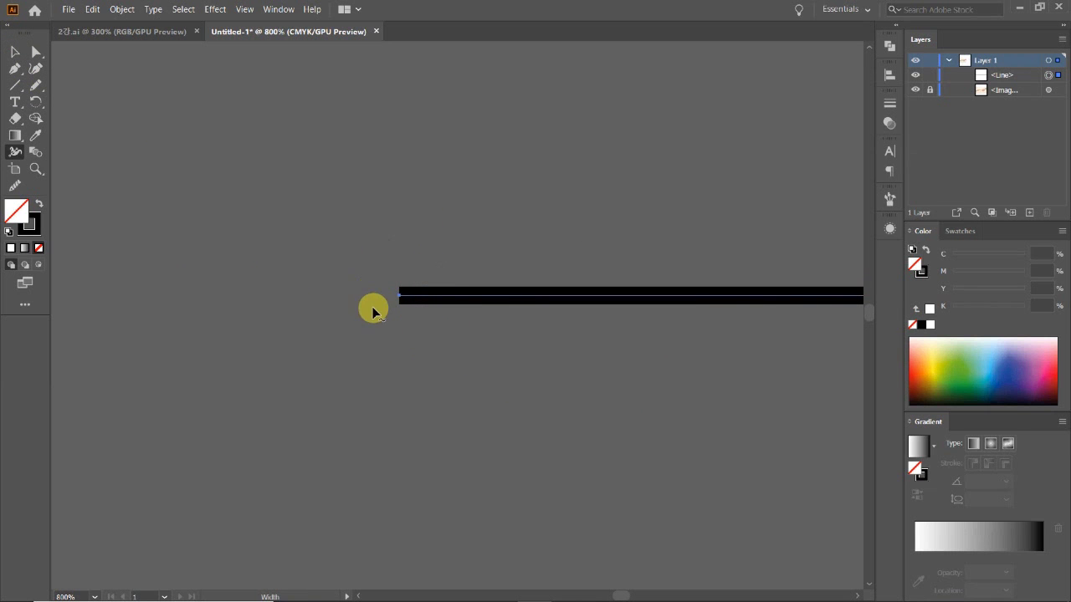
{"action": "left_click_drag", "start_coordinate": [400, 291], "coordinate": [399, 296]}
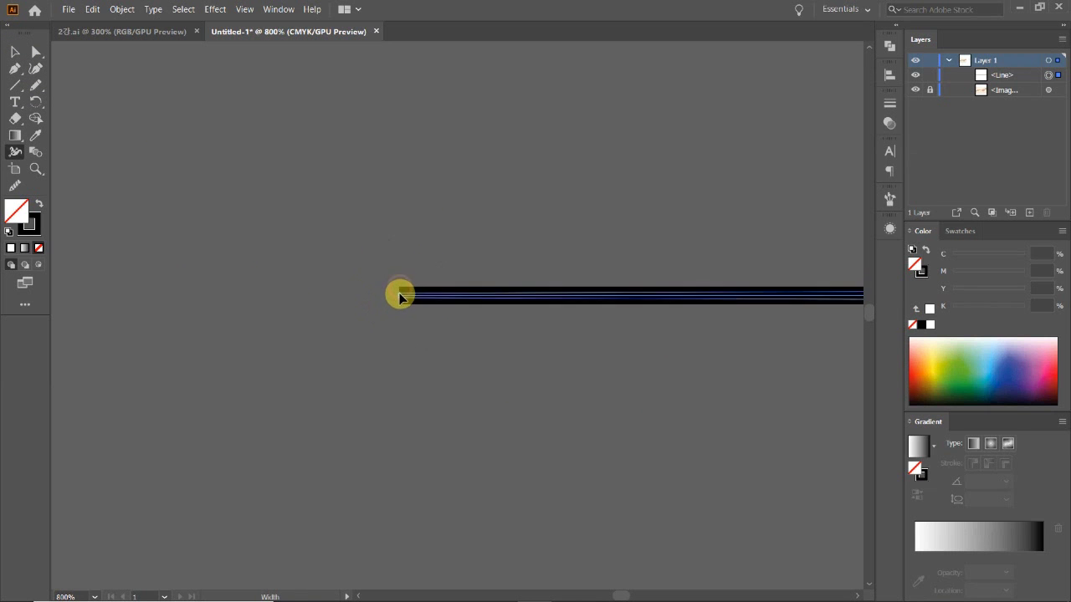
{"action": "left_click_drag", "start_coordinate": [501, 325], "coordinate": [318, 320]}
{"action": "left_click_drag", "start_coordinate": [655, 313], "coordinate": [365, 315]}
{"action": "left_click_drag", "start_coordinate": [599, 310], "coordinate": [453, 317]}
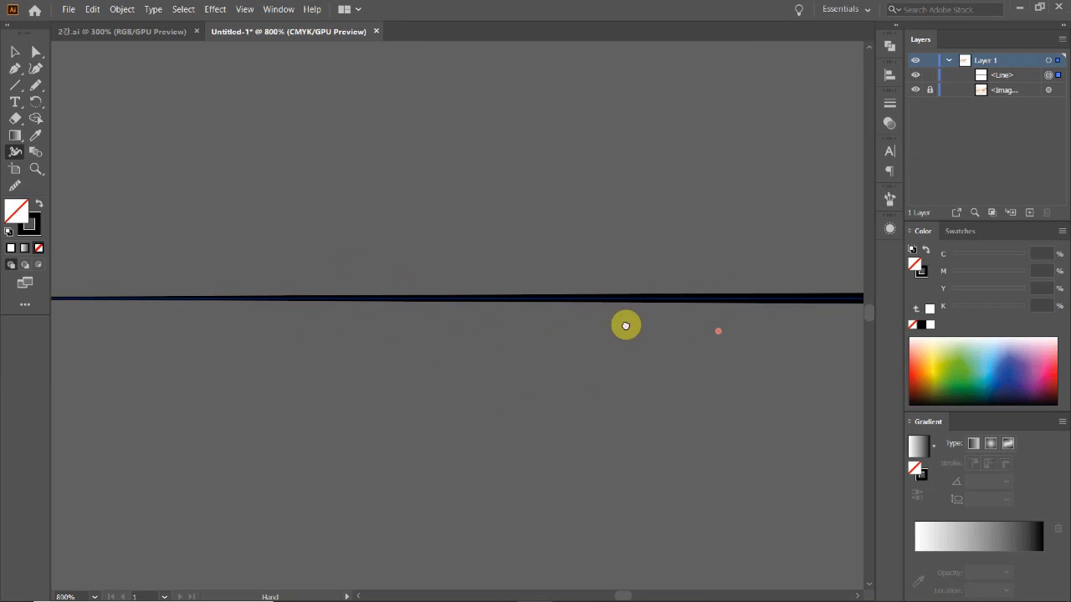
{"action": "left_click", "coordinate": [550, 318]}
{"action": "key", "text": "ctrl+minus"}
{"action": "key", "text": "ctrl+minus"}
{"action": "key", "text": "ctrl+minus"}
{"action": "left_click_drag", "start_coordinate": [361, 343], "coordinate": [493, 343]}
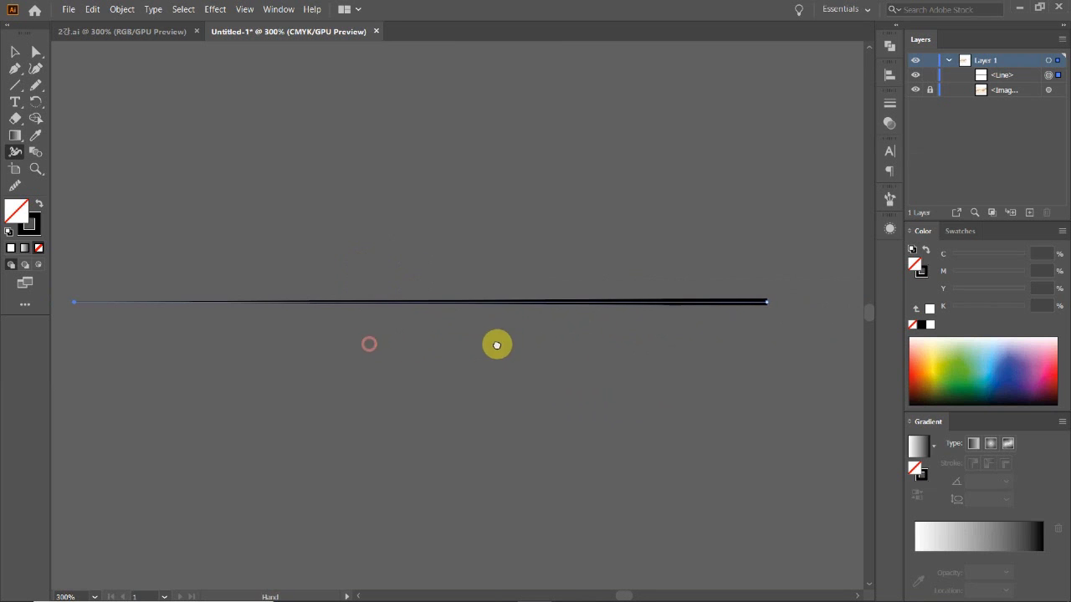
{"action": "left_click_drag", "start_coordinate": [432, 306], "coordinate": [433, 312]}
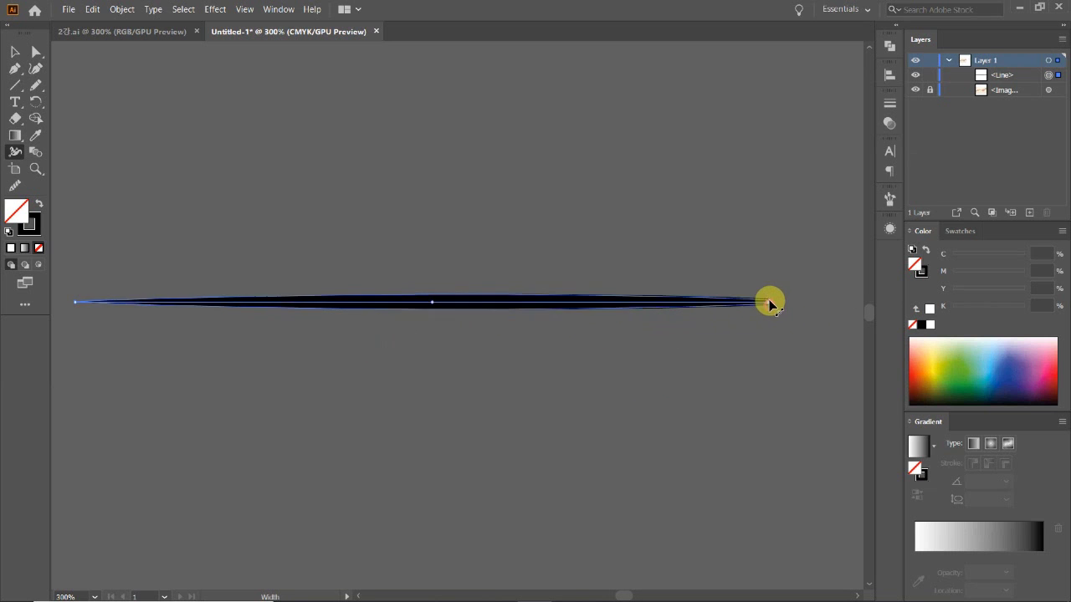
{"action": "left_click_drag", "start_coordinate": [442, 370], "coordinate": [476, 371]}
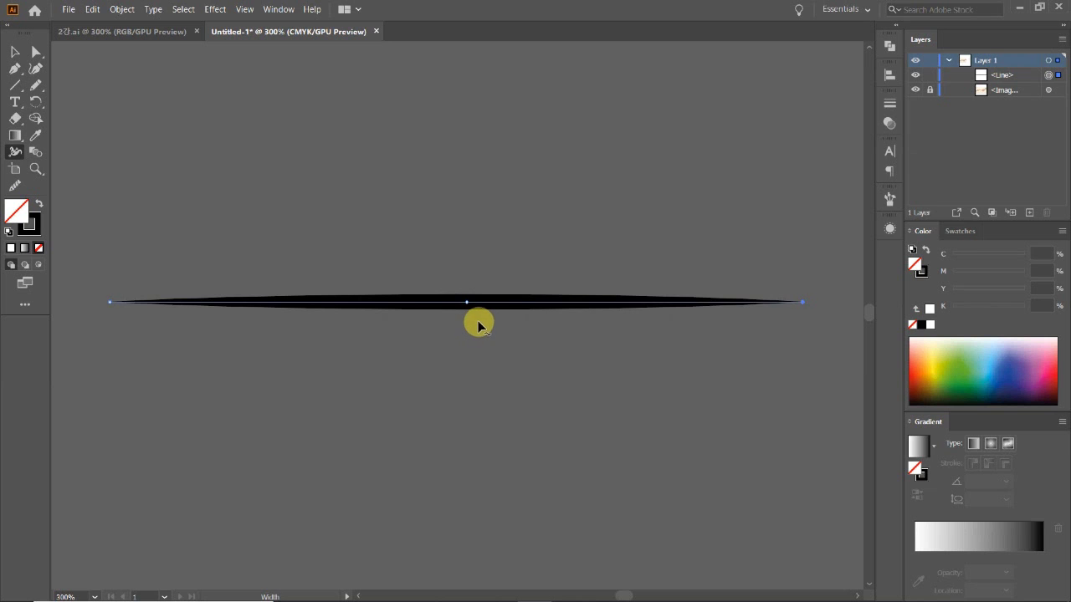
{"action": "key", "text": "ctrl+z"}
{"action": "key", "text": "ctrl+z"}
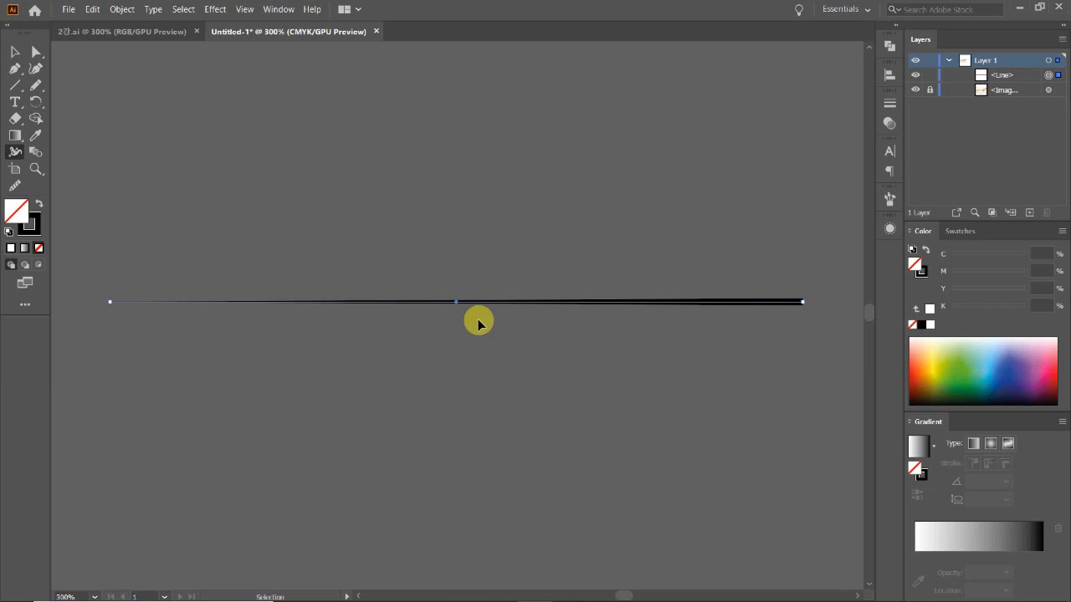
{"action": "key", "text": "ctrl+shift+z"}
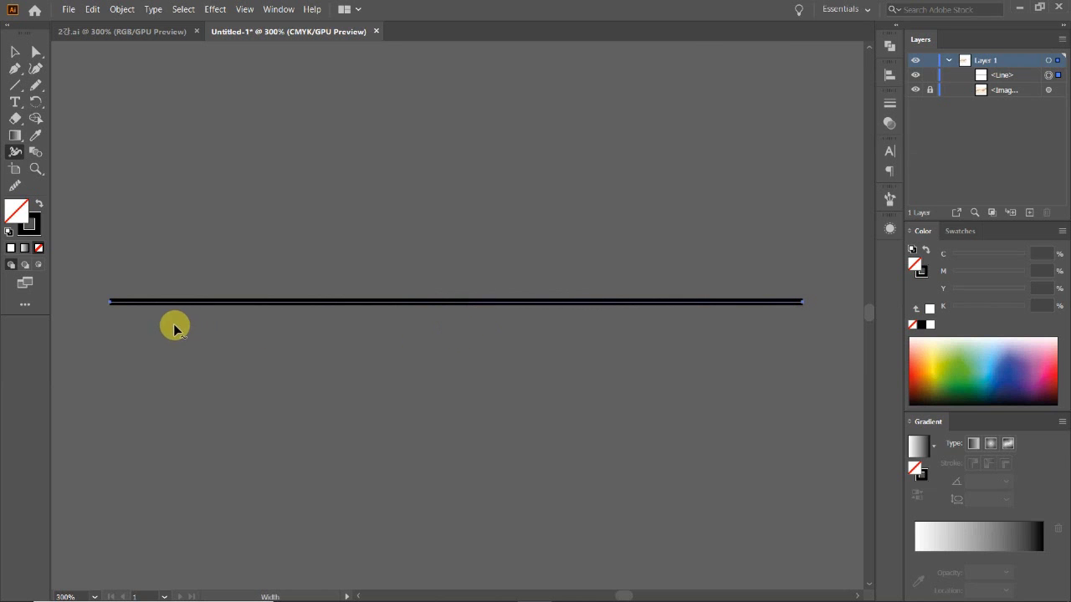
Taper the line's left end to a point with the Width tool
{"action": "left_click", "coordinate": [198, 316]}
{"action": "left_click", "coordinate": [466, 311]}
{"action": "left_click", "coordinate": [309, 313]}
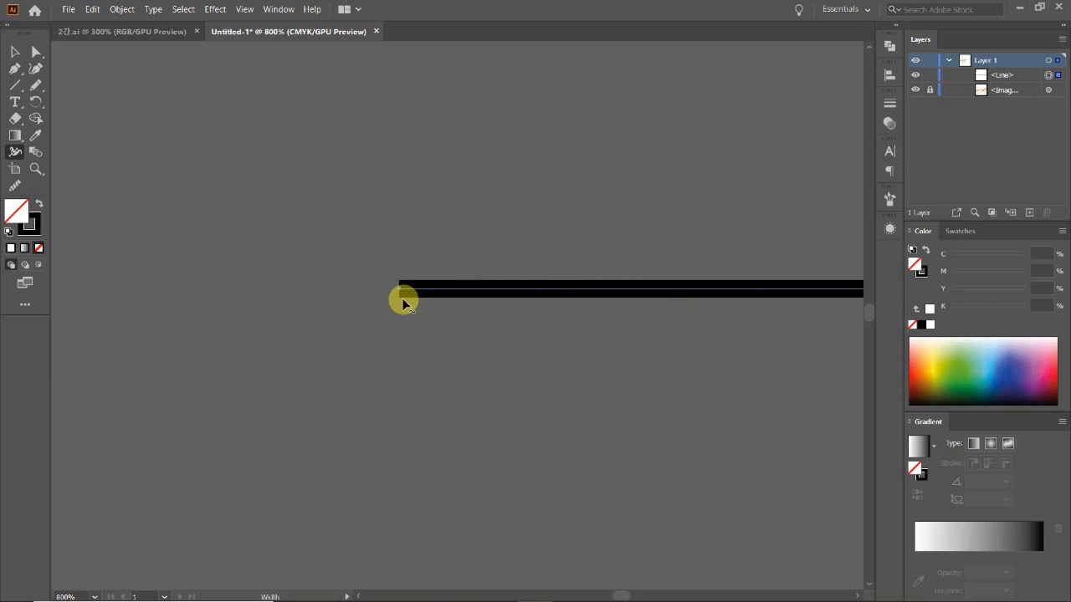
{"action": "left_click_drag", "start_coordinate": [400, 299], "coordinate": [399, 289]}
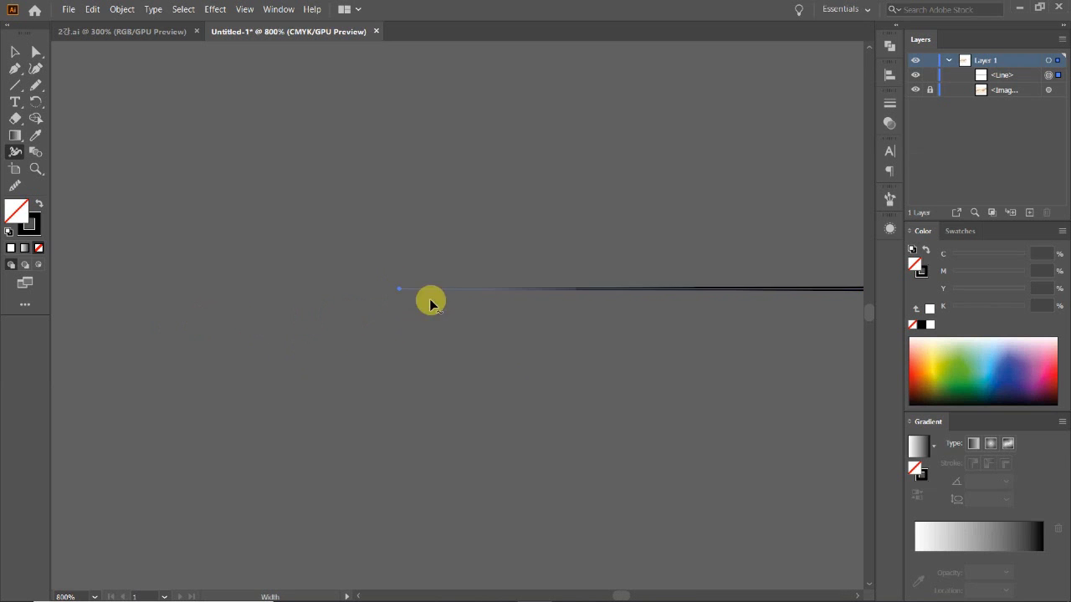
{"action": "mouse_move", "coordinate": [688, 327]}
{"action": "left_mouse_down"}
{"action": "mouse_move", "coordinate": [387, 338]}
{"action": "mouse_move", "coordinate": [466, 339]}
{"action": "left_mouse_up"}
{"action": "key", "text": "ctrl+minus"}
{"action": "key", "text": "ctrl+minus"}
{"action": "key", "text": "ctrl+minus"}
{"action": "key", "text": "ctrl+minus"}
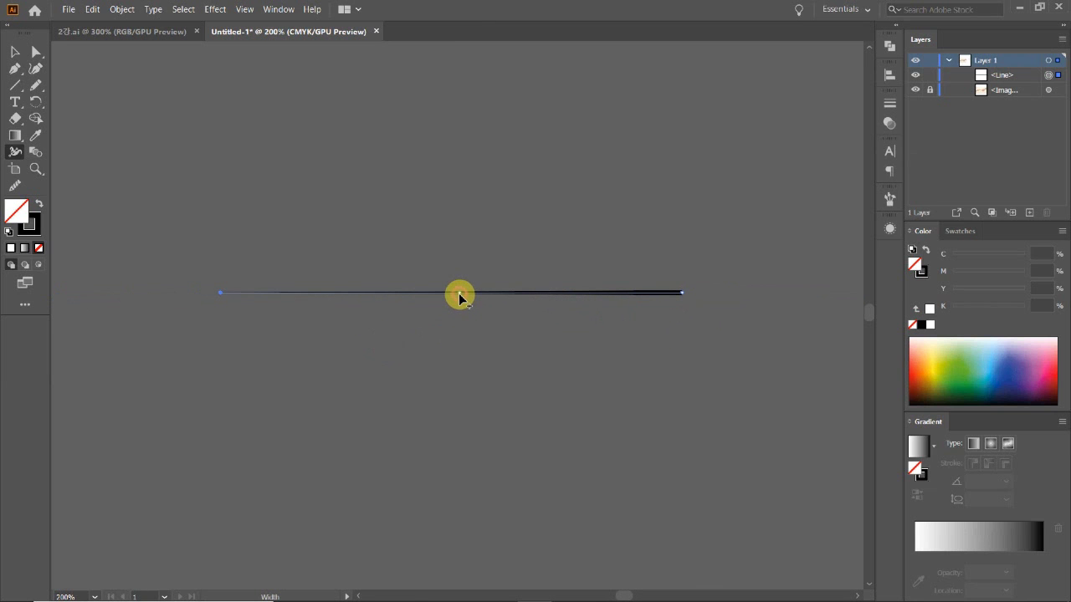
Widen the stroke at its middle and inspect the tapered tips up close
{"action": "left_click_drag", "start_coordinate": [461, 296], "coordinate": [477, 307]}
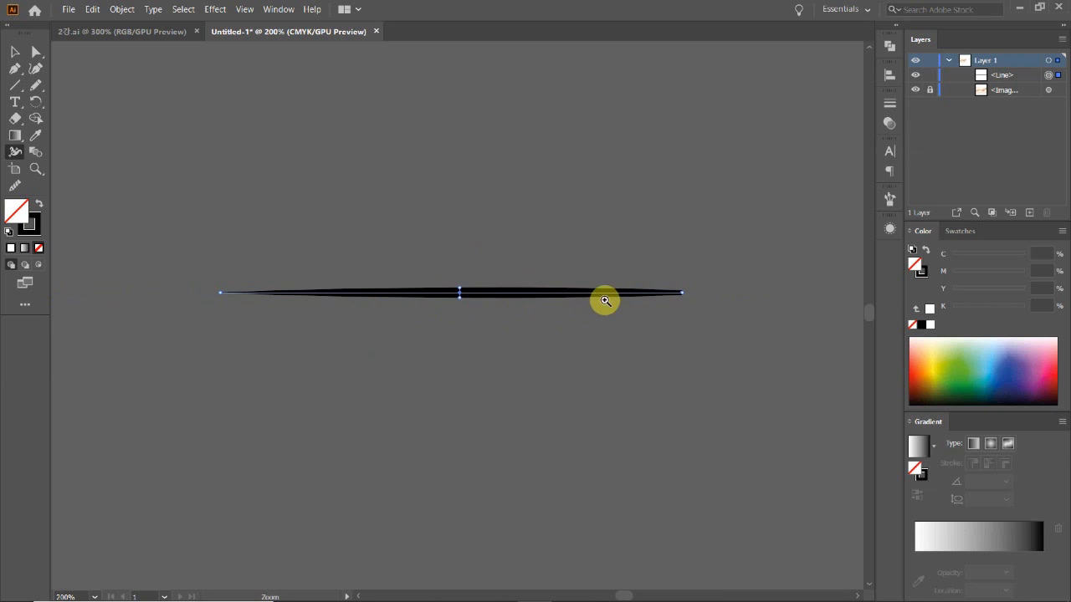
{"action": "left_click", "coordinate": [606, 303]}
{"action": "left_click", "coordinate": [542, 316]}
{"action": "left_click", "coordinate": [495, 299]}
{"action": "left_click", "coordinate": [421, 342]}
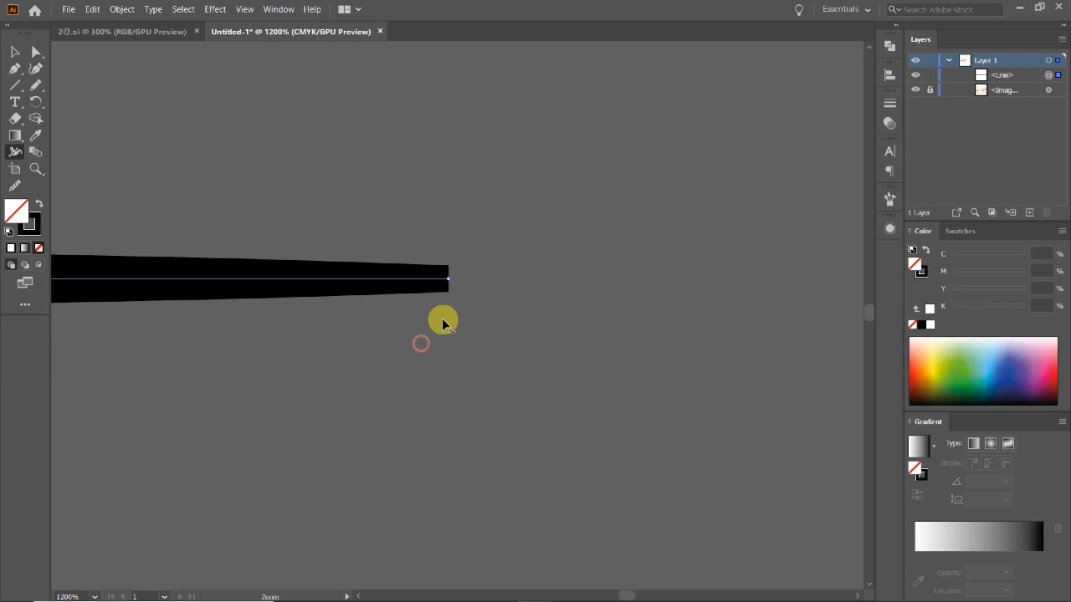
{"action": "left_click", "coordinate": [426, 334], "text": "ctrl+alt"}
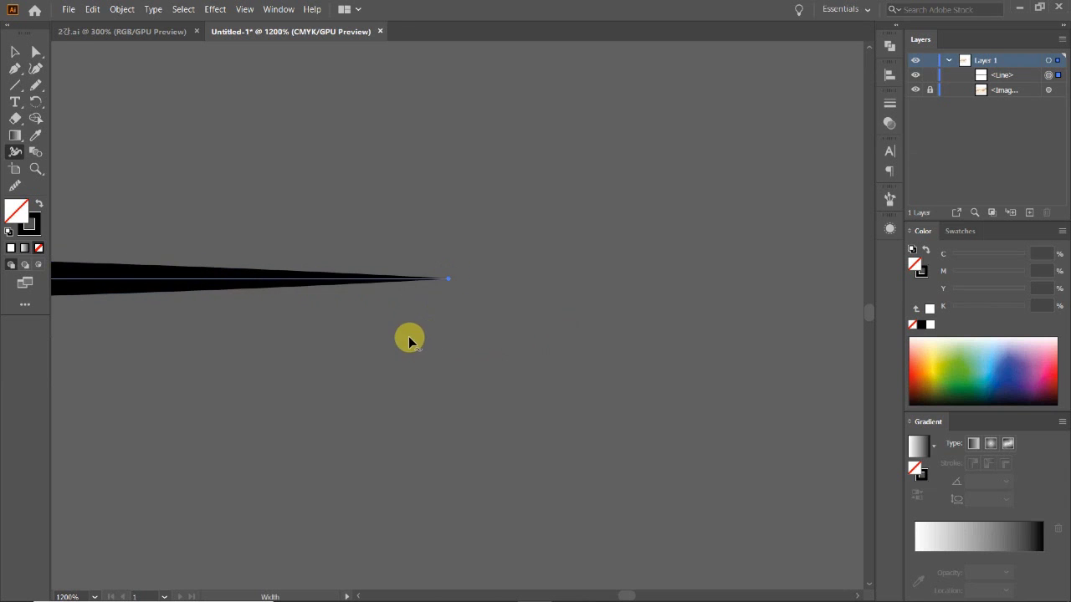
{"action": "left_click", "coordinate": [366, 332], "text": "ctrl+alt"}
{"action": "left_click", "coordinate": [423, 295], "text": "ctrl"}
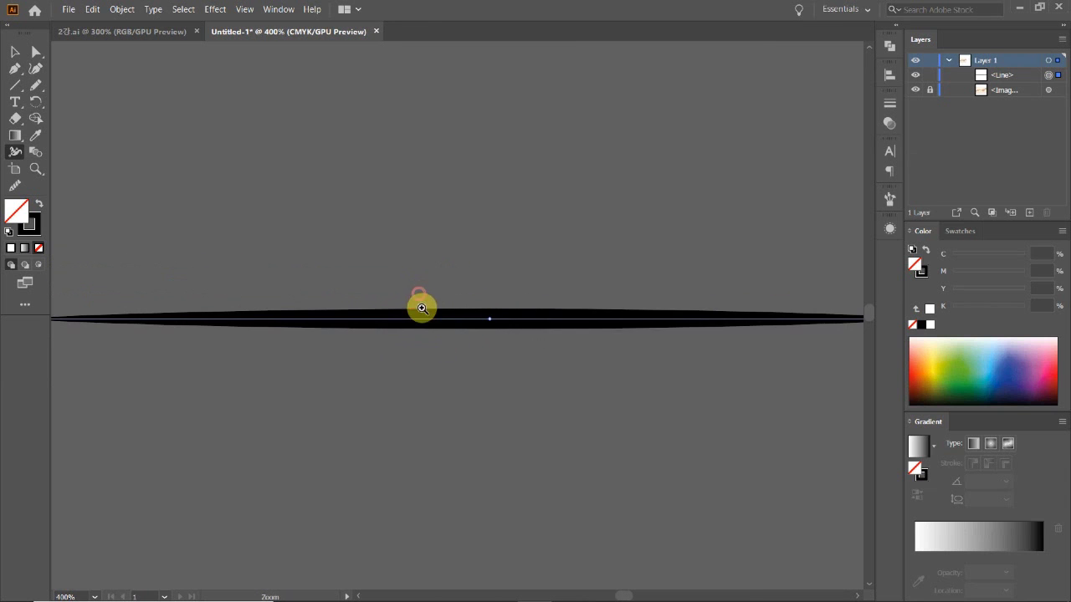
{"action": "left_click", "coordinate": [491, 328], "text": "ctrl+alt"}
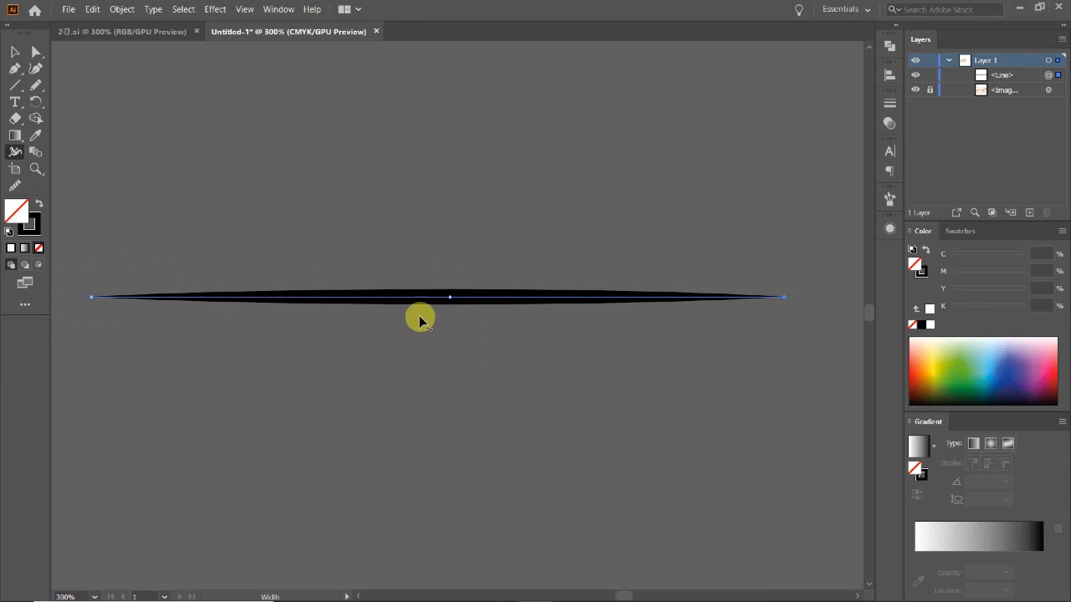
Slim the middle bulge slightly and deselect to view the finished stroke
{"action": "left_click_drag", "start_coordinate": [449, 308], "coordinate": [455, 303]}
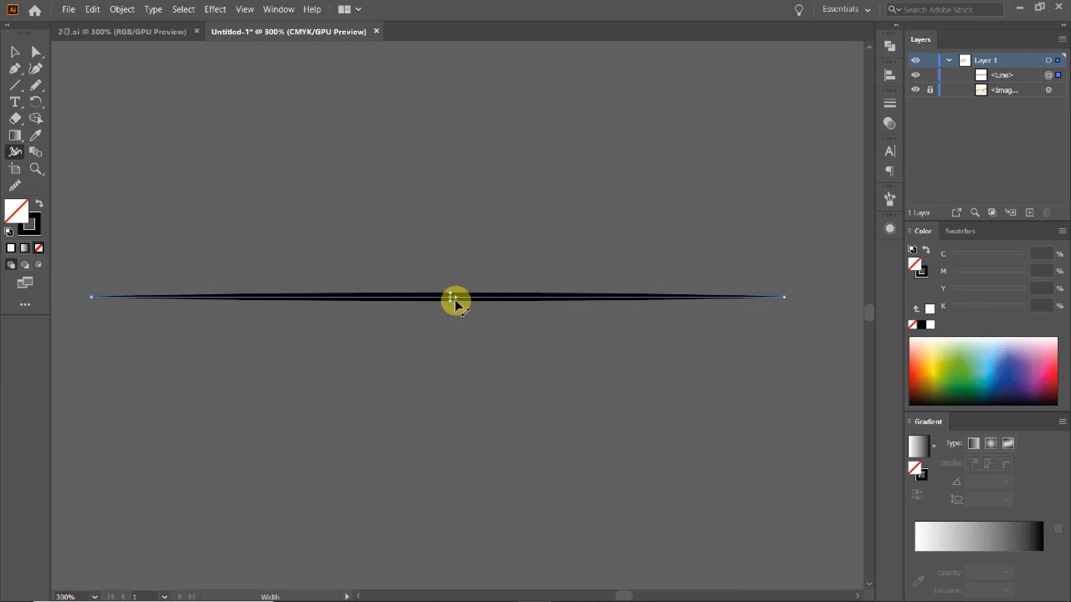
{"action": "left_click", "coordinate": [15, 52]}
{"action": "left_click", "coordinate": [282, 153]}
{"action": "left_click", "coordinate": [435, 344], "text": "ctrl+alt"}
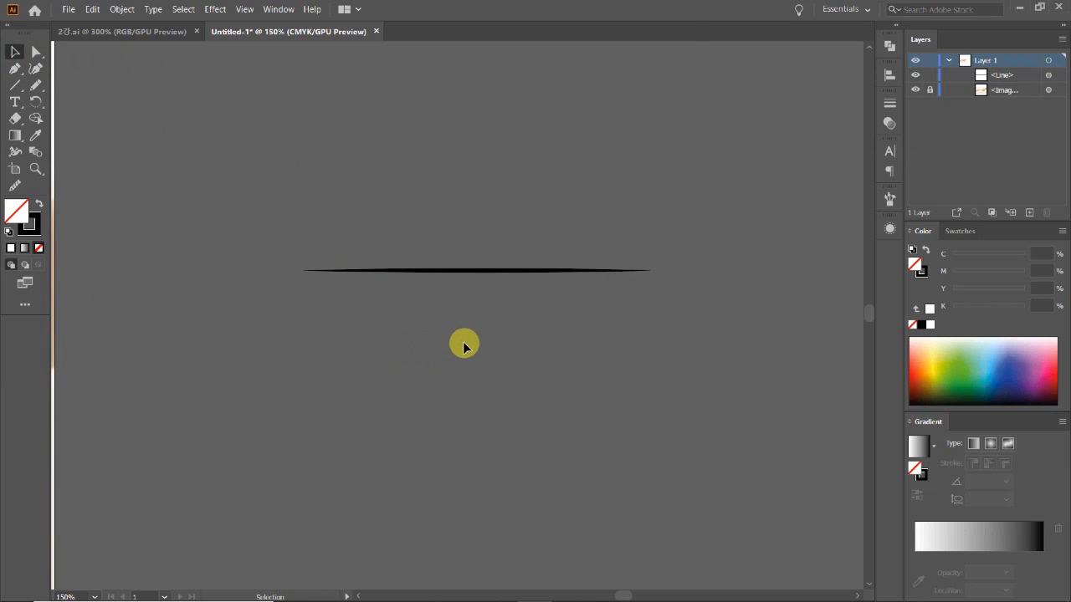
Select the tapered line and open the Brushes panel
{"action": "left_click_drag", "start_coordinate": [296, 243], "coordinate": [324, 307]}
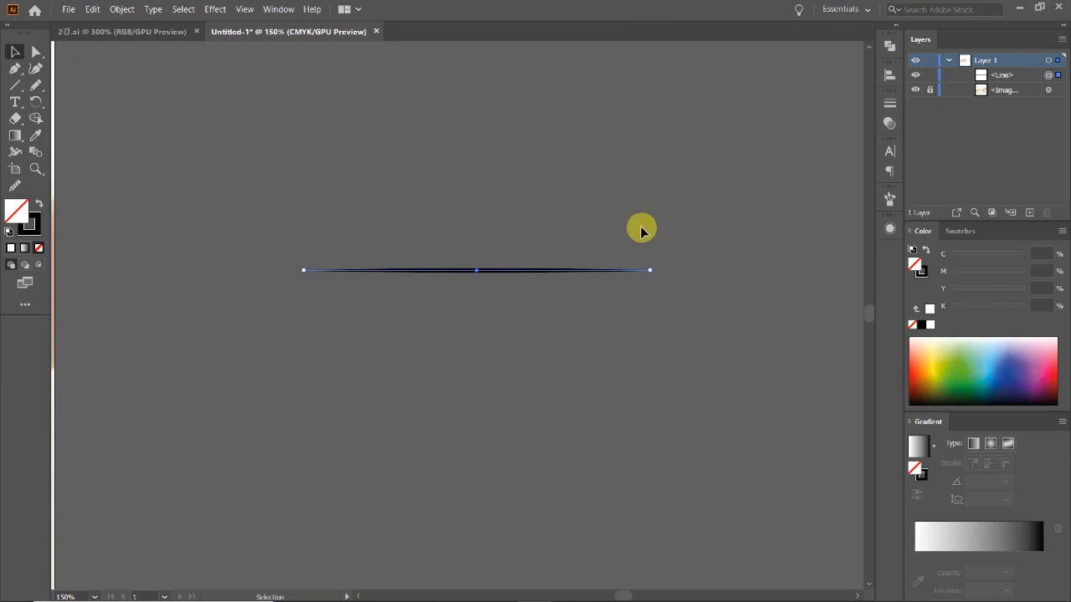
{"action": "left_click_drag", "start_coordinate": [547, 324], "coordinate": [430, 193]}
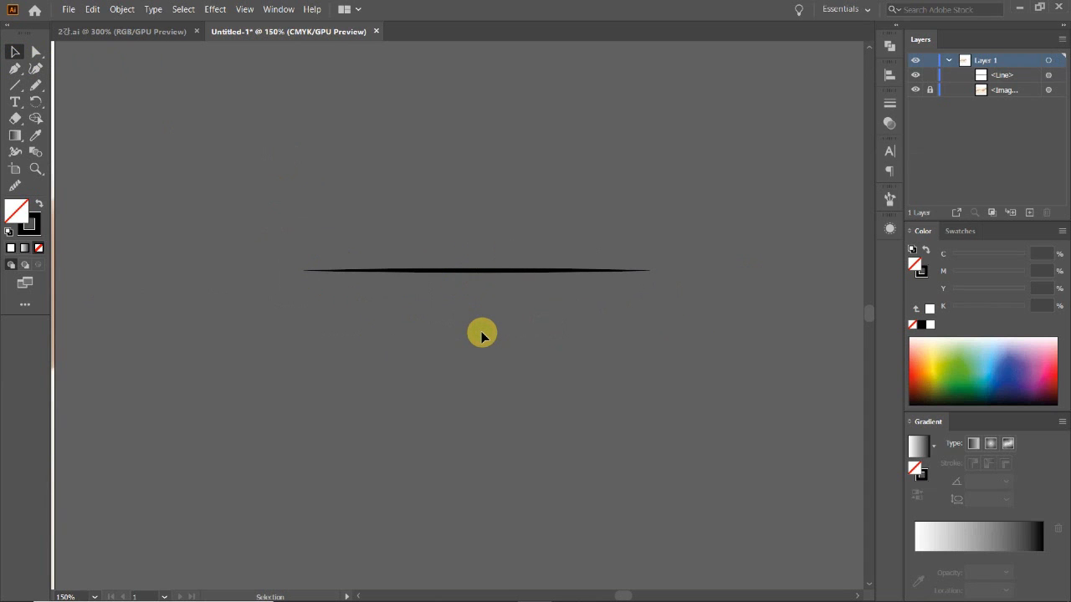
{"action": "left_click_drag", "start_coordinate": [482, 336], "coordinate": [411, 235]}
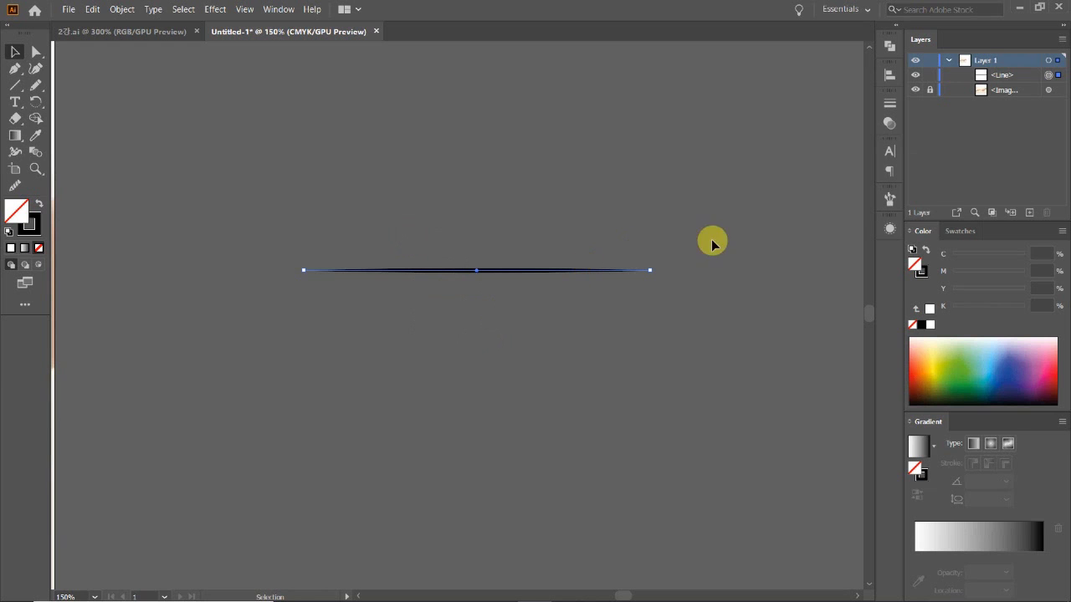
{"action": "left_click", "coordinate": [887, 206]}
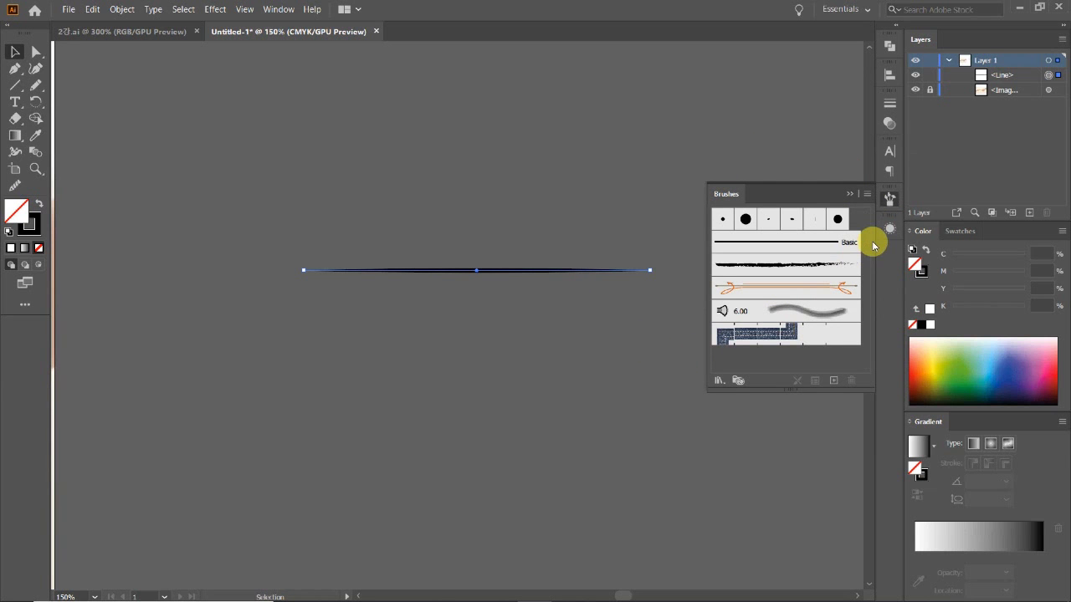
{"action": "left_click", "coordinate": [270, 9]}
{"action": "left_click", "coordinate": [628, 174]}
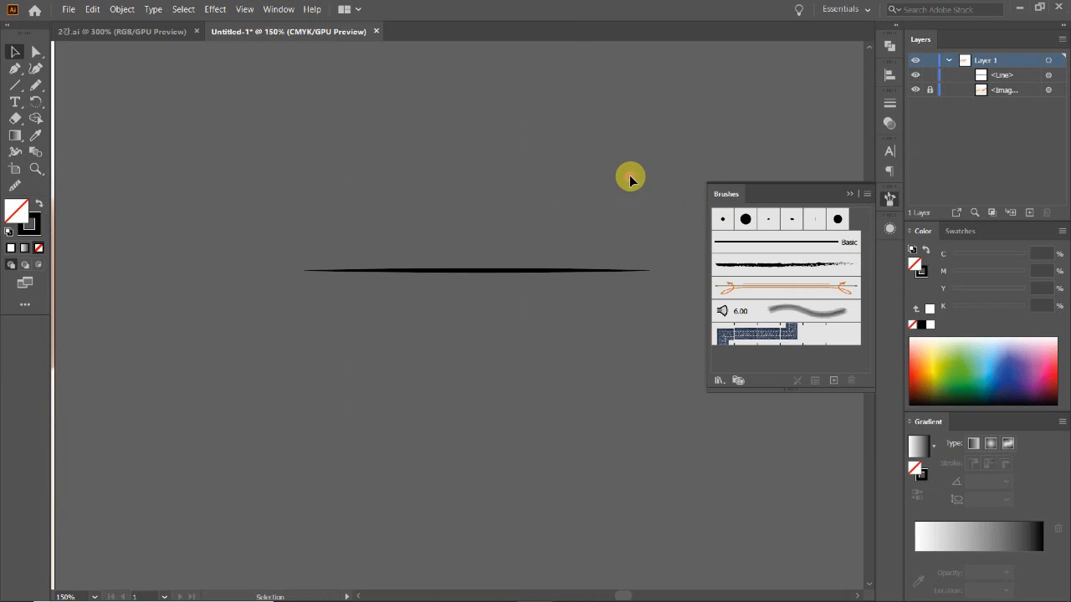
Delete the last brush from the Brushes panel, confirming Yes, and reselect the Basic brush
{"action": "left_click", "coordinate": [799, 336]}
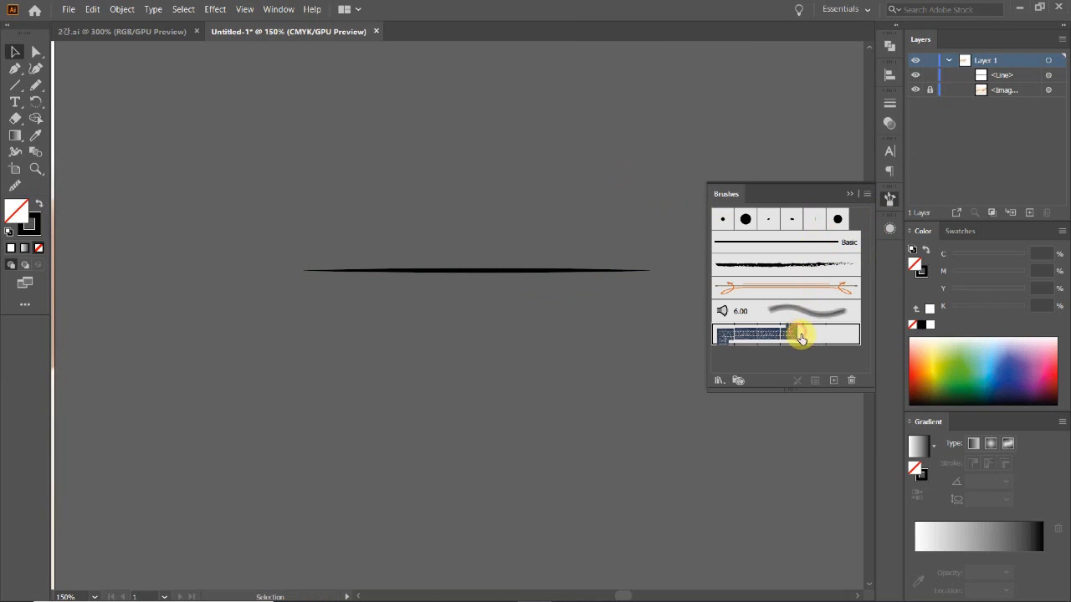
{"action": "left_click", "coordinate": [852, 381]}
{"action": "left_click", "coordinate": [518, 325]}
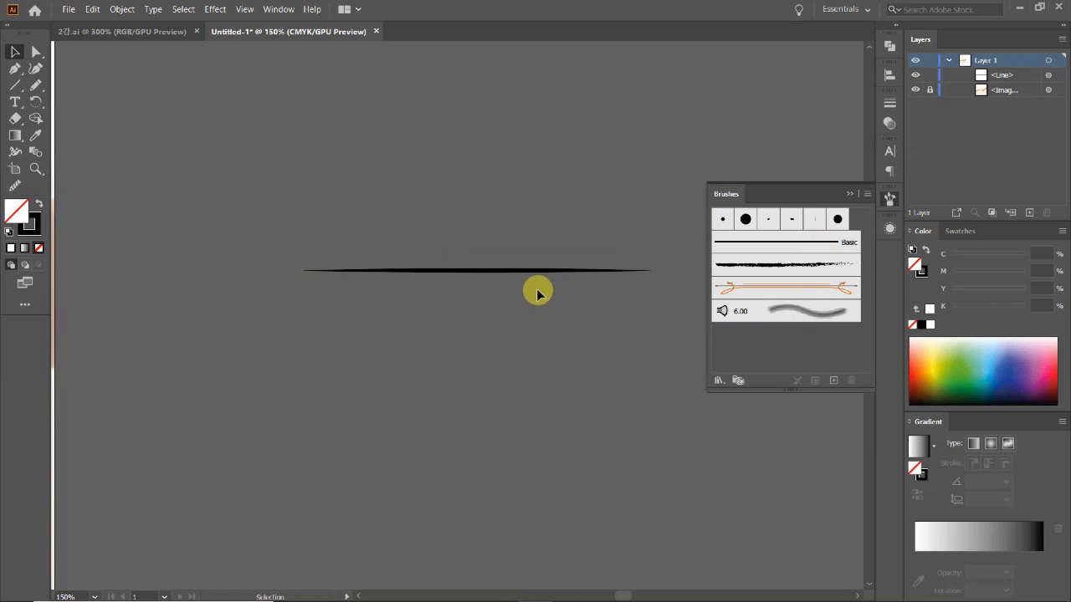
{"action": "left_click", "coordinate": [791, 311]}
{"action": "left_click", "coordinate": [790, 264]}
{"action": "left_click", "coordinate": [793, 243]}
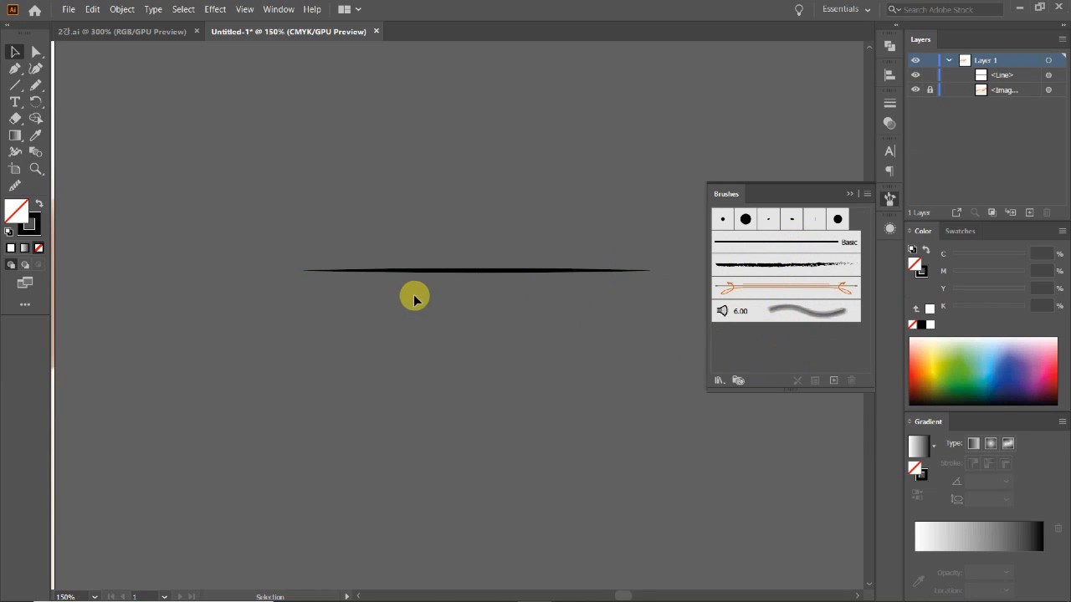
{"action": "left_click", "coordinate": [958, 231]}
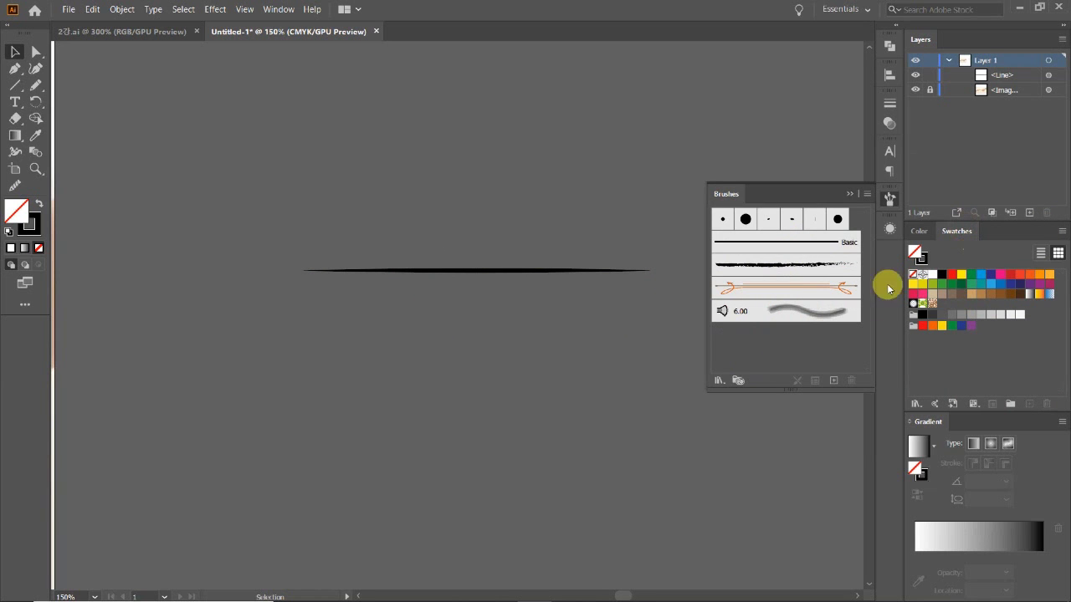
{"action": "left_click", "coordinate": [728, 195]}
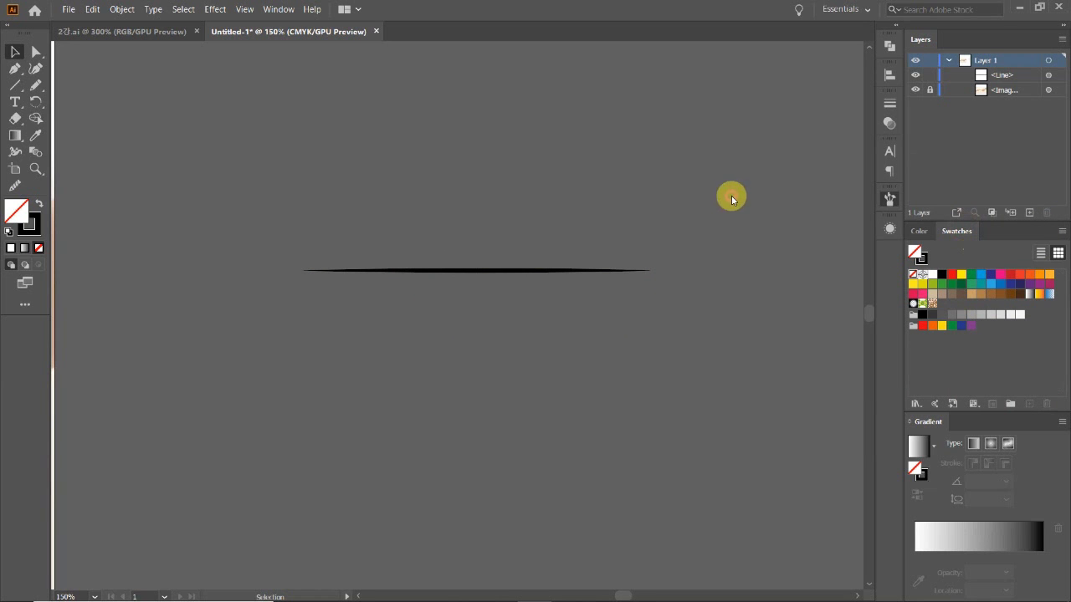
{"action": "left_click", "coordinate": [889, 202]}
Drag the tapered line into the Brushes panel and choose Art Brush as the new brush type
{"action": "left_click_drag", "start_coordinate": [459, 270], "coordinate": [778, 343]}
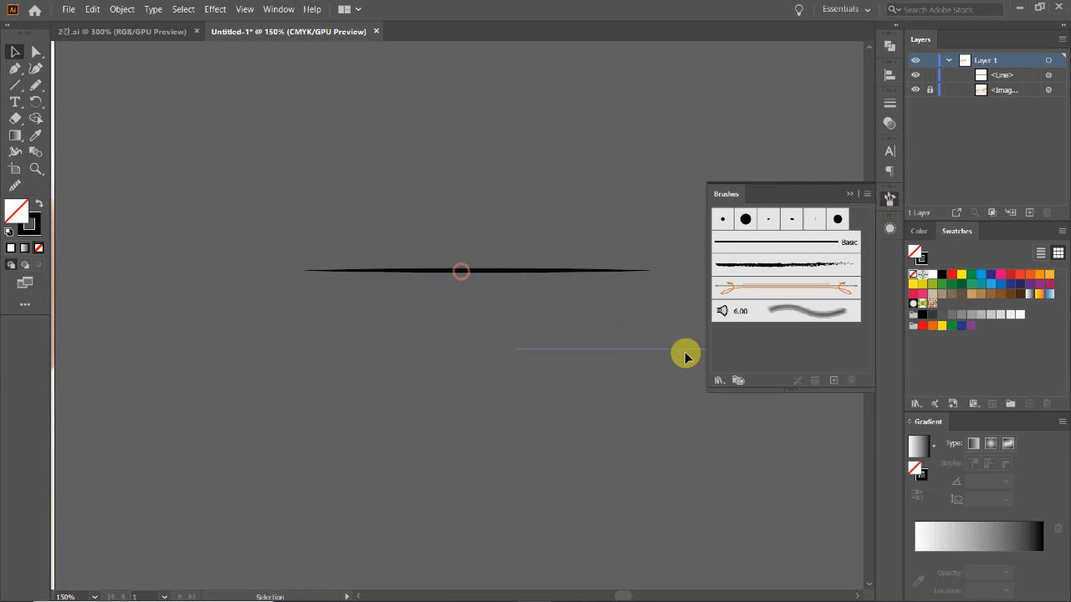
{"action": "left_click_drag", "start_coordinate": [525, 250], "coordinate": [525, 193]}
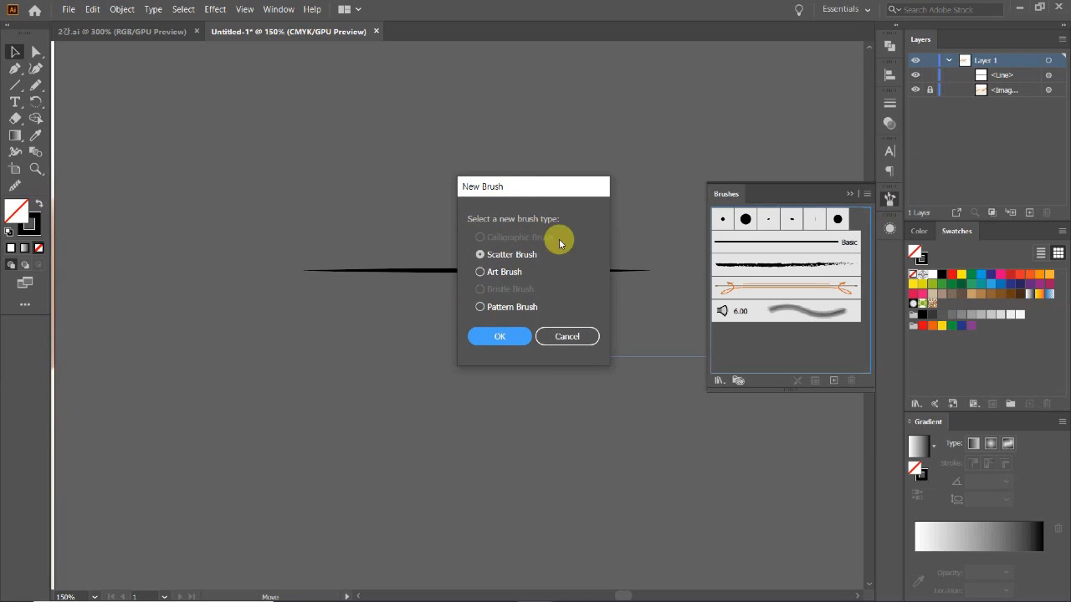
{"action": "left_click", "coordinate": [504, 276]}
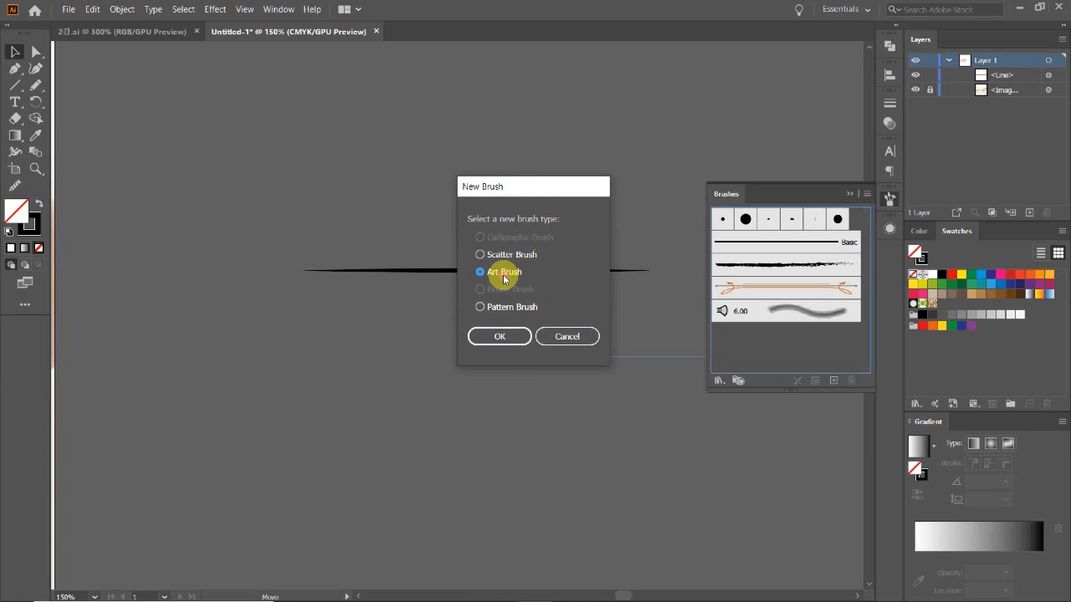
{"action": "left_click", "coordinate": [499, 335]}
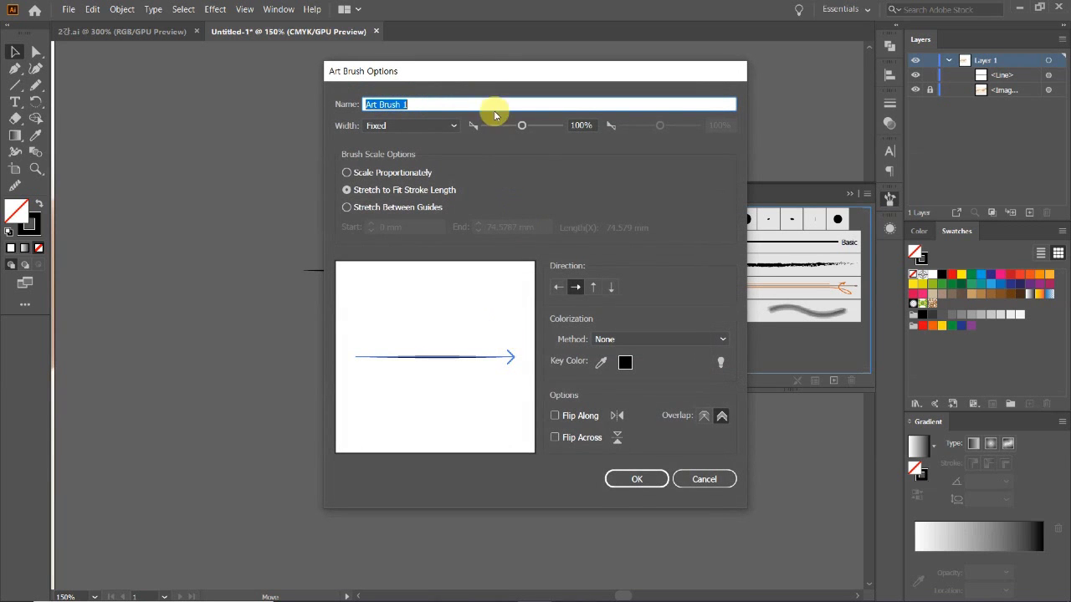
Set Art Brush 1's colorization method to Hue Shift and save the brush
{"action": "left_click_drag", "start_coordinate": [489, 79], "coordinate": [475, 83]}
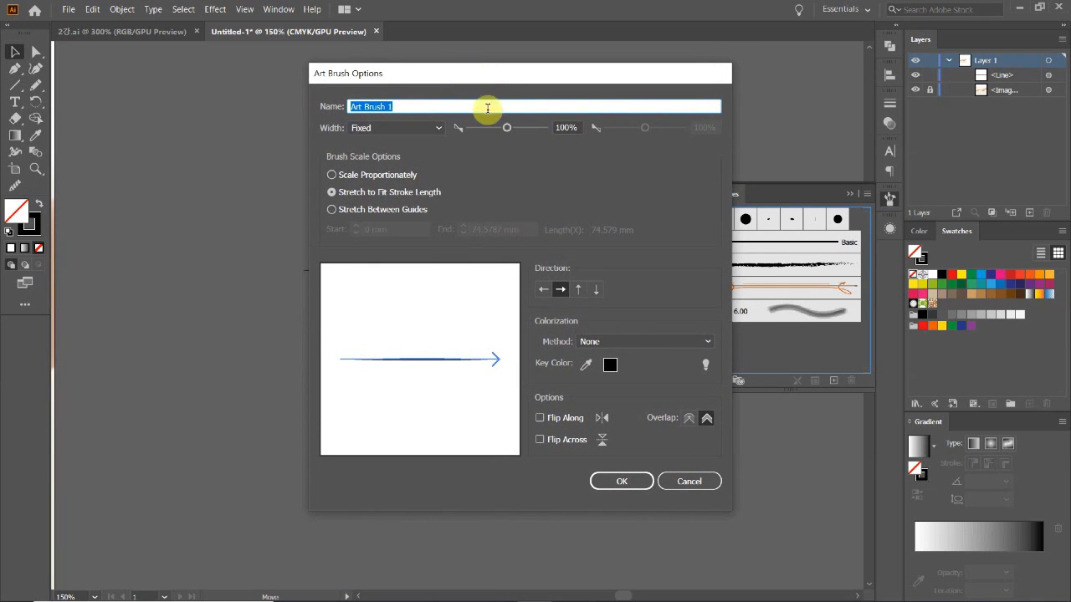
{"action": "left_click", "coordinate": [590, 342]}
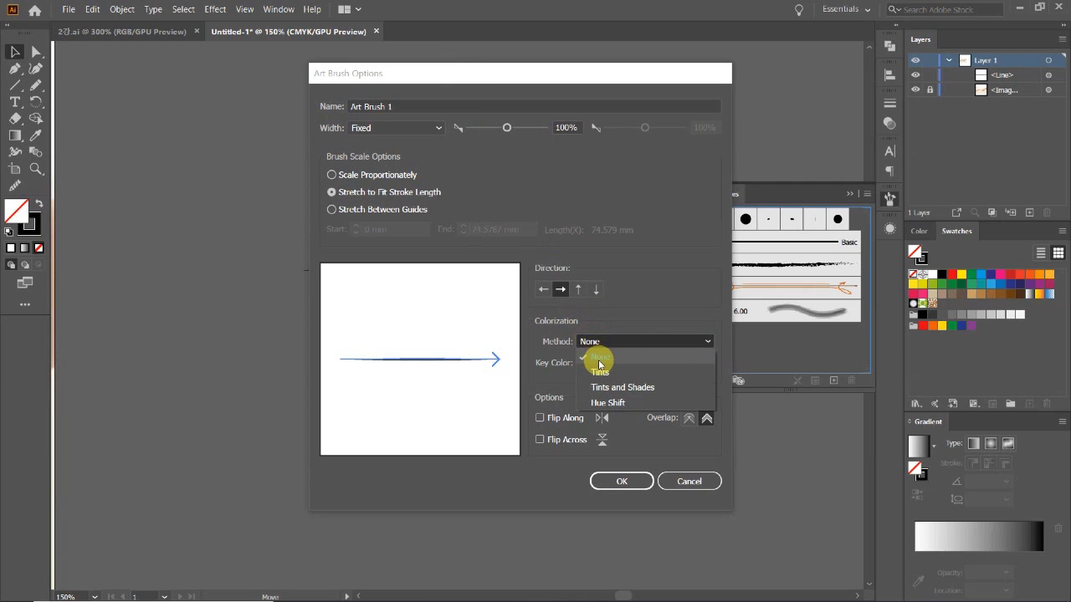
{"action": "left_click", "coordinate": [619, 405]}
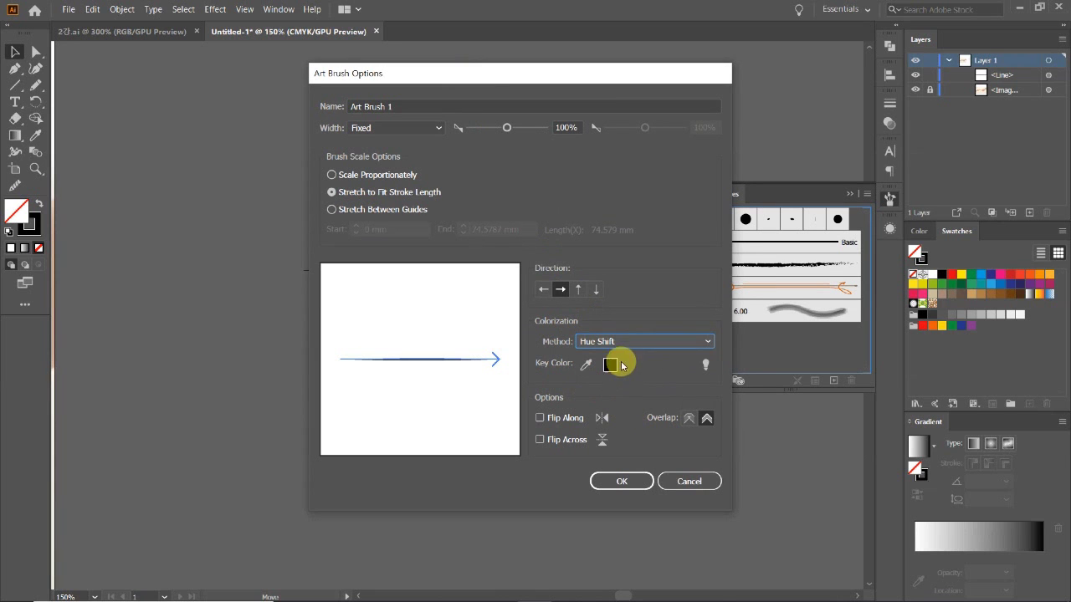
{"action": "left_click", "coordinate": [609, 342]}
{"action": "left_click", "coordinate": [611, 358]}
{"action": "left_click", "coordinate": [609, 402]}
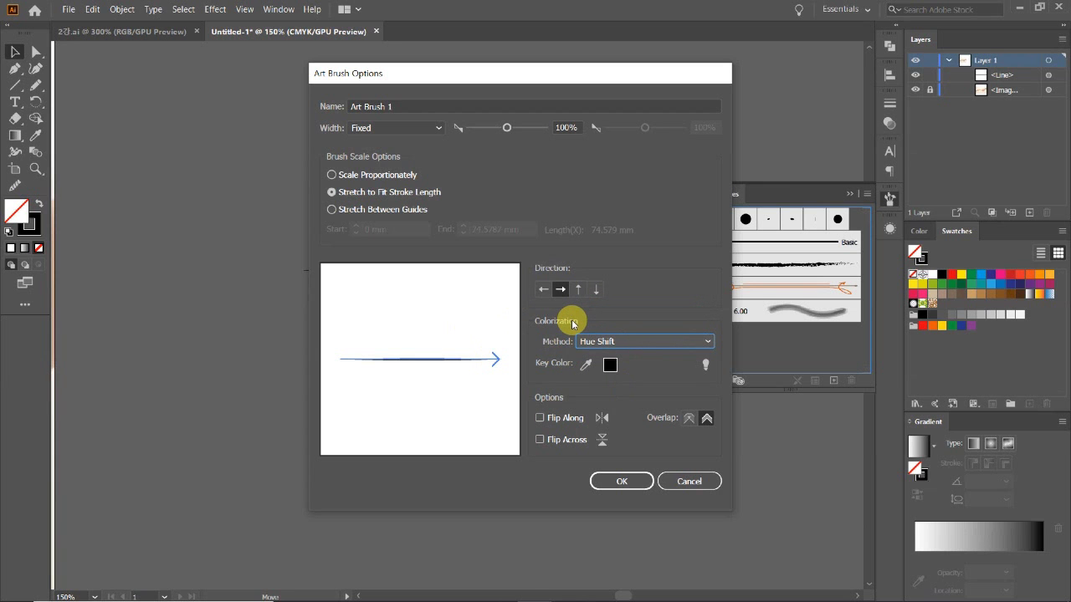
{"action": "left_click", "coordinate": [613, 481]}
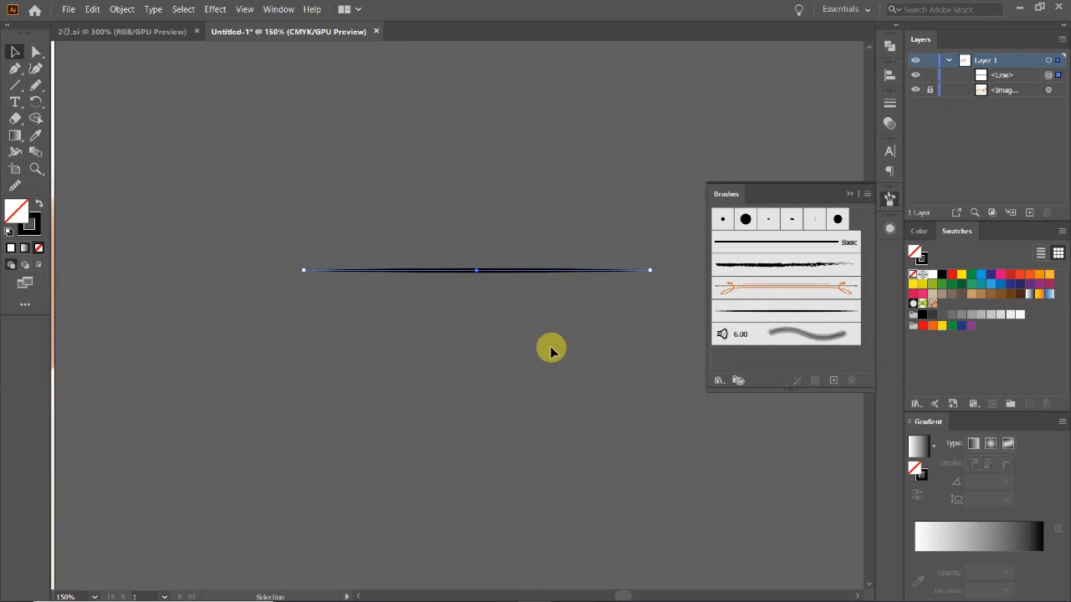
{"action": "left_click", "coordinate": [794, 316]}
{"action": "left_click", "coordinate": [544, 339]}
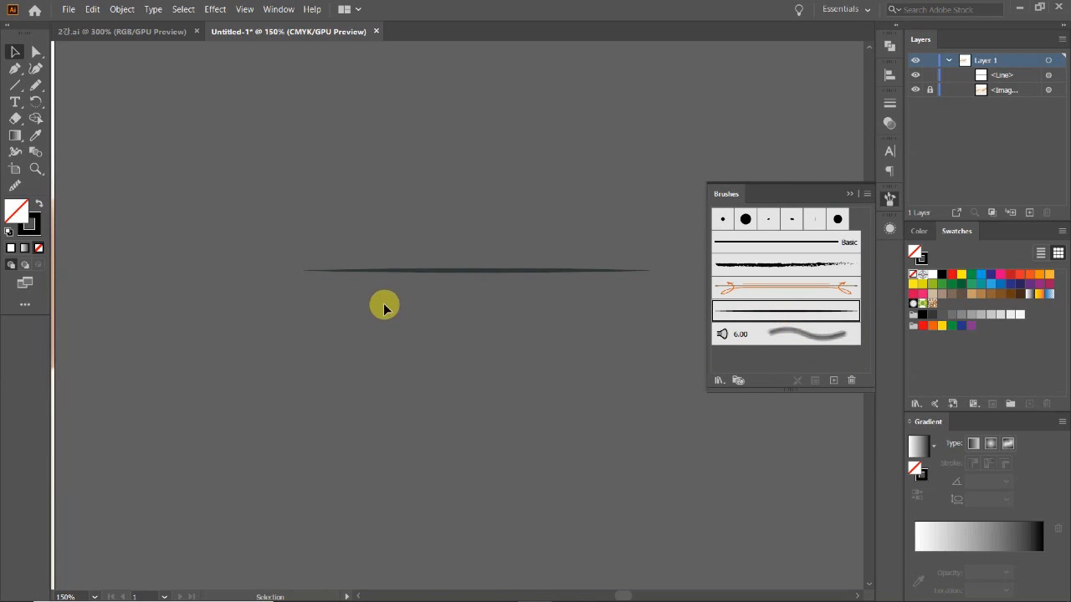
{"action": "scroll", "coordinate": [382, 301], "scroll_direction": "down", "scroll_amount": 2}
{"action": "scroll", "coordinate": [382, 298], "scroll_direction": "down", "scroll_amount": 2}
{"action": "scroll", "coordinate": [394, 371], "scroll_direction": "down", "scroll_amount": 1}
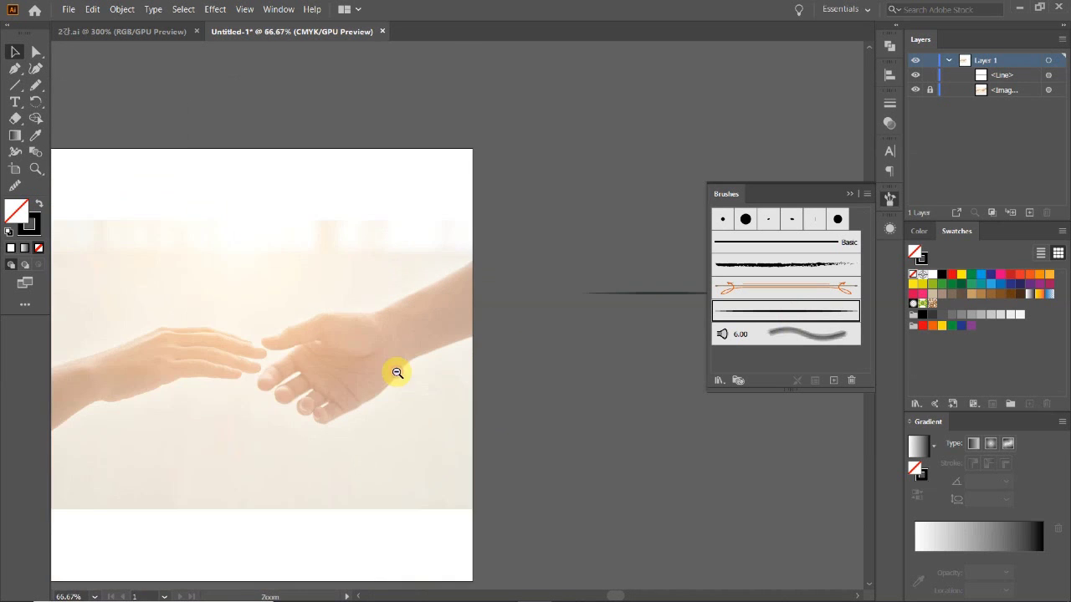
{"action": "scroll", "coordinate": [397, 382], "scroll_direction": "down", "scroll_amount": 1}
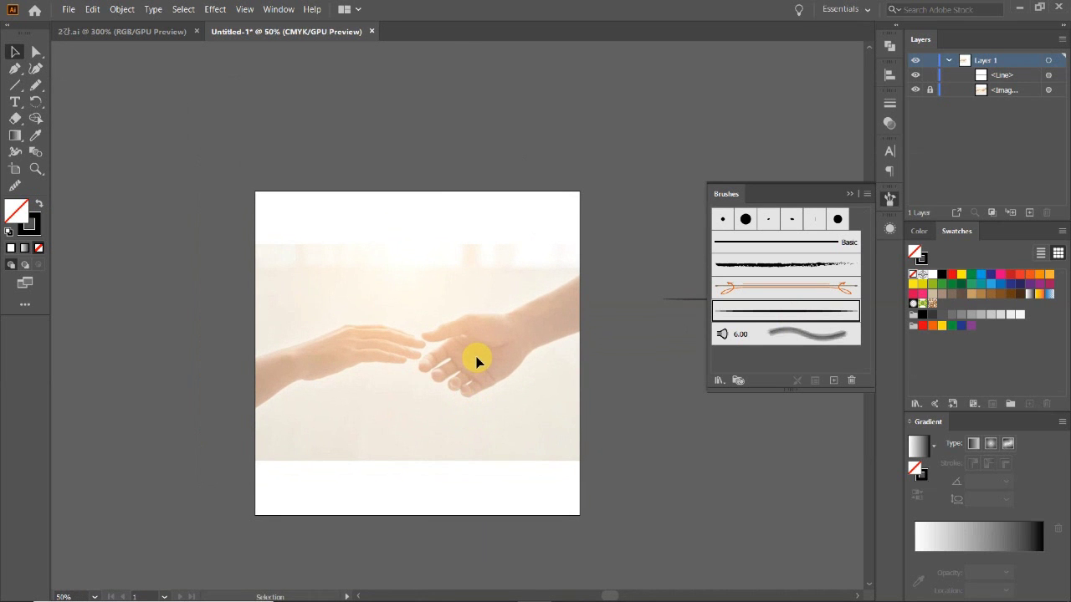
{"action": "scroll", "coordinate": [392, 360], "scroll_direction": "up", "scroll_amount": 1}
{"action": "scroll", "coordinate": [471, 326], "scroll_direction": "up", "scroll_amount": 1}
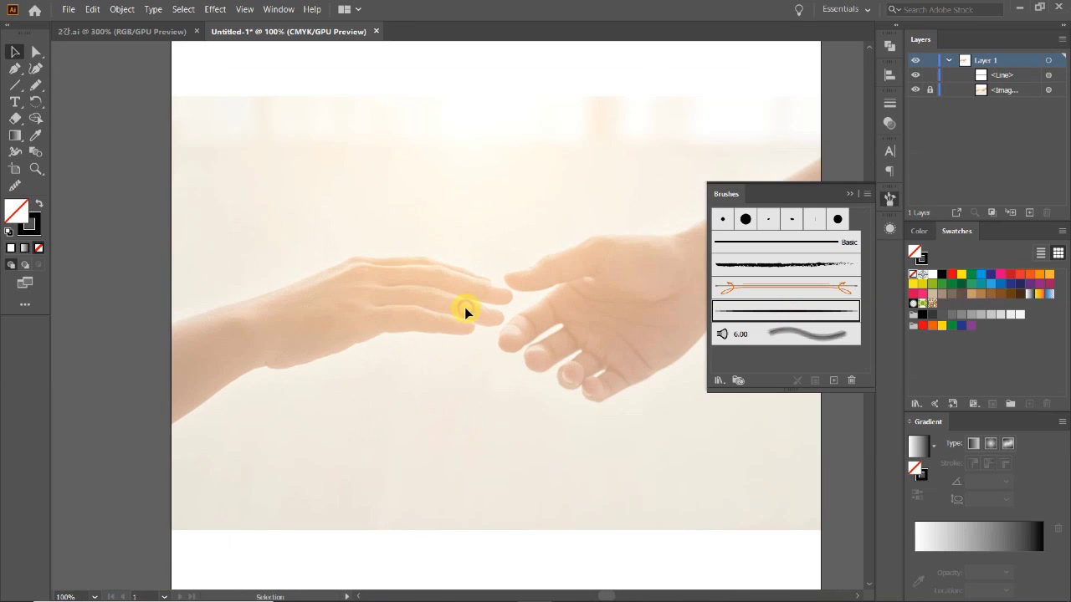
{"action": "left_click_drag", "start_coordinate": [335, 368], "coordinate": [381, 360]}
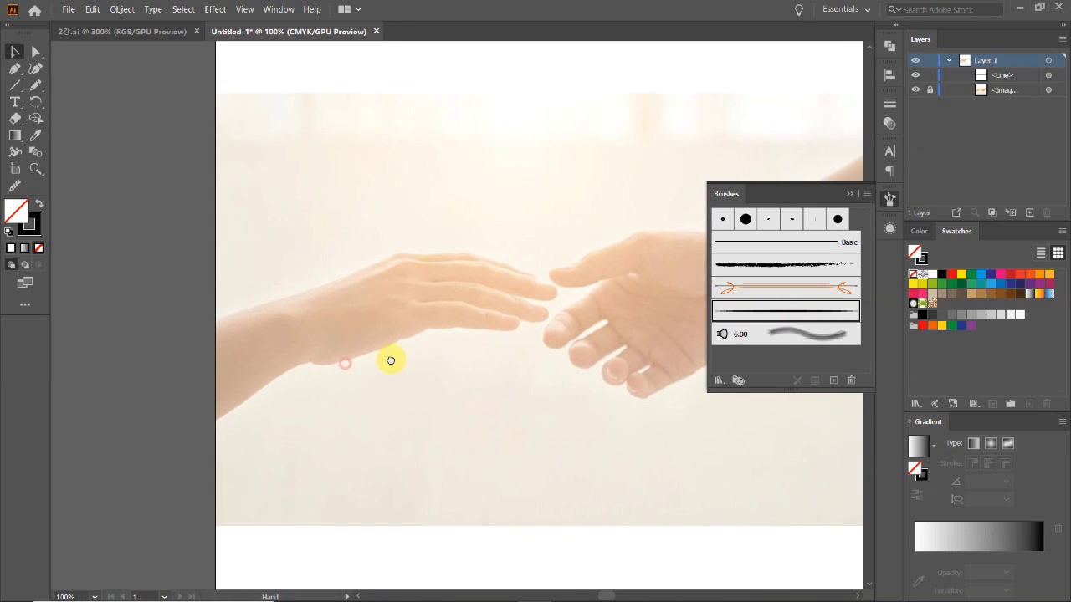
Move the 2강.ai document tab so it docks after Untitled-1
{"action": "left_click", "coordinate": [127, 34]}
{"action": "scroll", "coordinate": [494, 346], "scroll_direction": "down", "scroll_amount": 2}
{"action": "scroll", "coordinate": [468, 346], "scroll_direction": "down", "scroll_amount": 2}
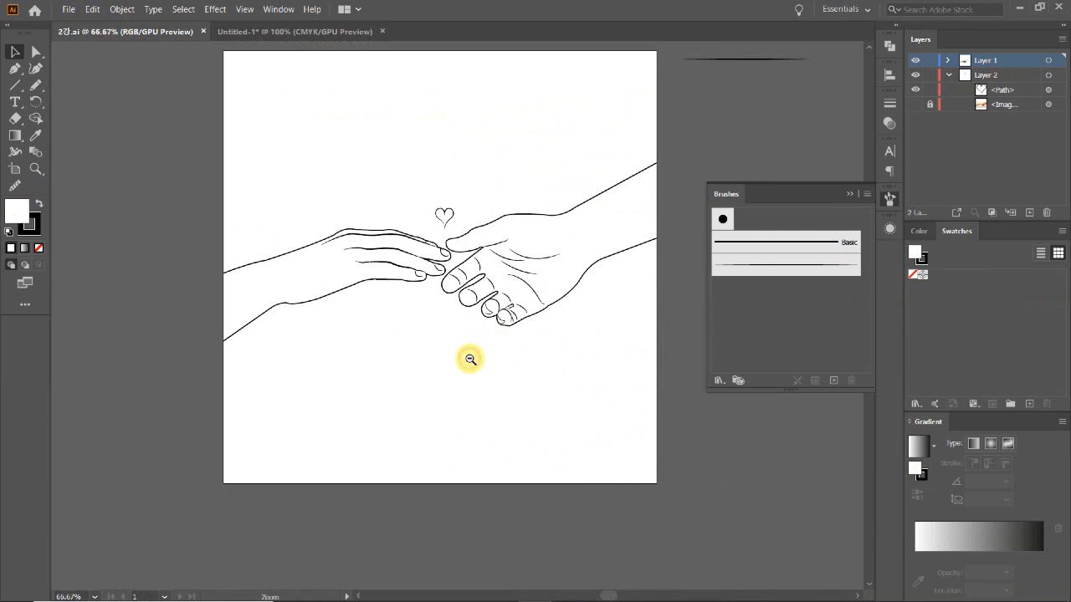
{"action": "scroll", "coordinate": [334, 301], "scroll_direction": "up", "scroll_amount": 1}
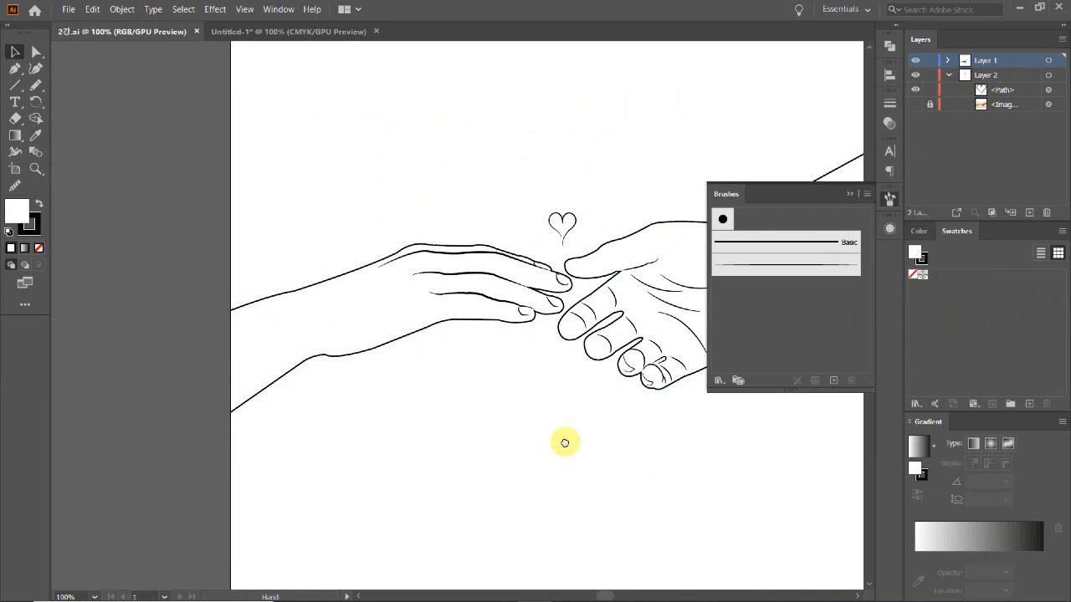
{"action": "left_click_drag", "start_coordinate": [565, 440], "coordinate": [374, 470]}
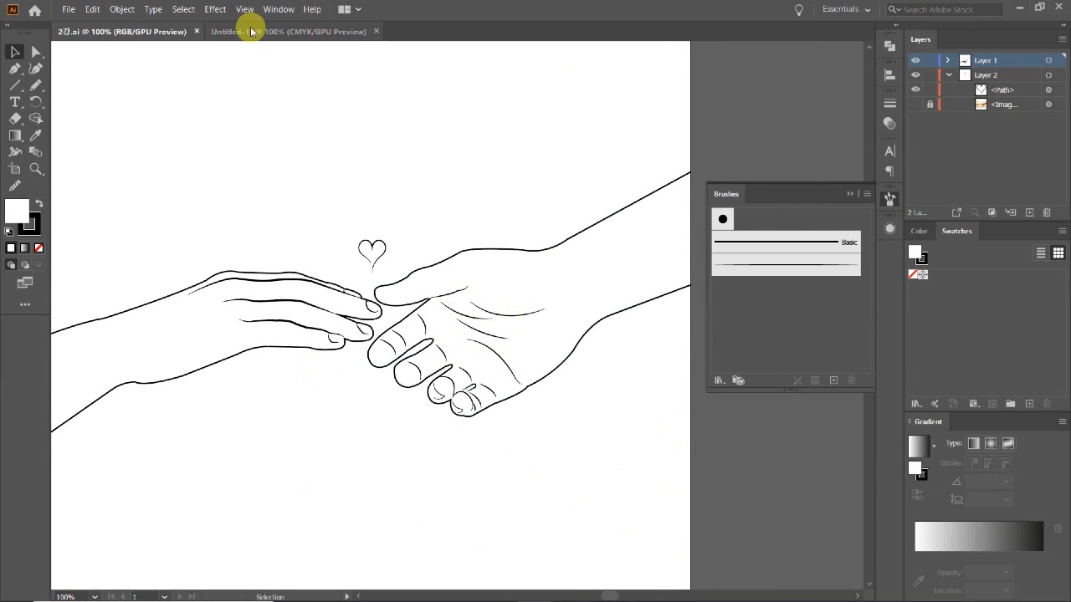
{"action": "left_click_drag", "start_coordinate": [125, 34], "coordinate": [263, 35]}
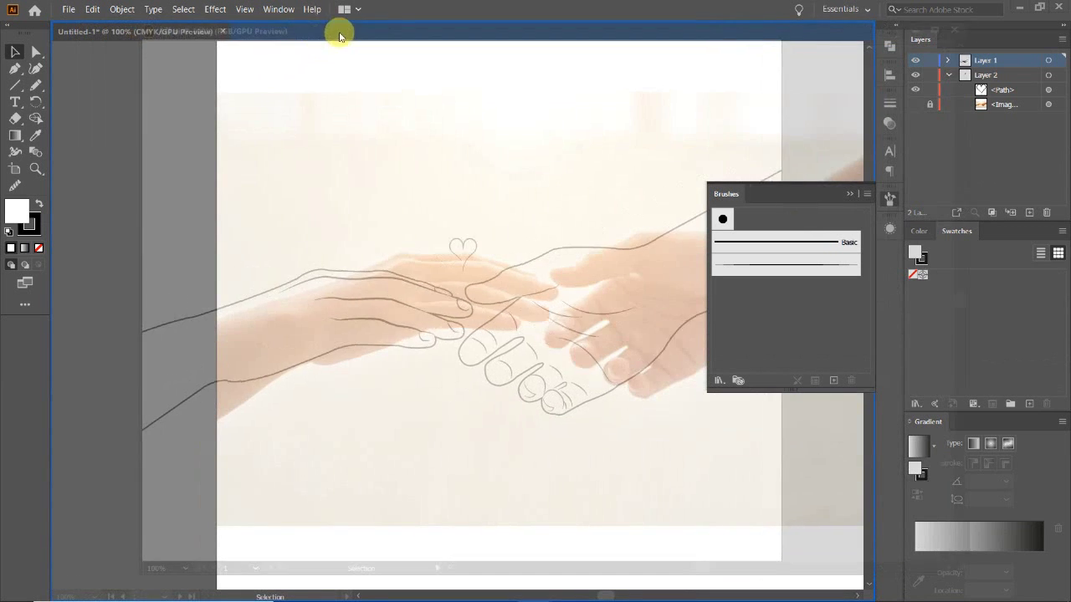
{"action": "left_click_drag", "start_coordinate": [264, 35], "coordinate": [174, 32]}
{"action": "left_click", "coordinate": [174, 32]}
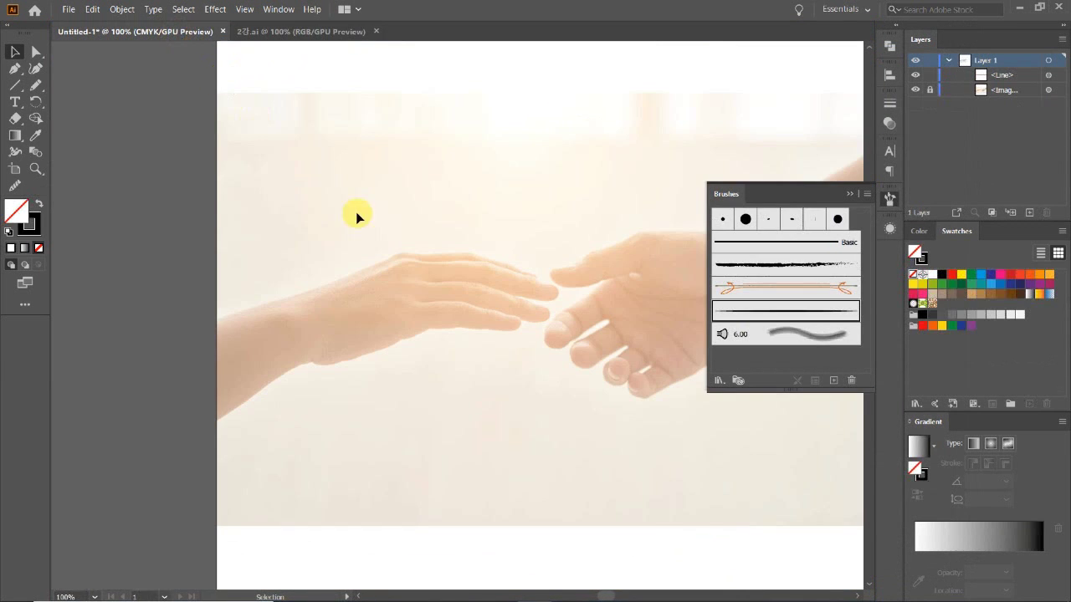
Compare the left hand in the photo with the 2강.ai line art
{"action": "left_click", "coordinate": [329, 307]}
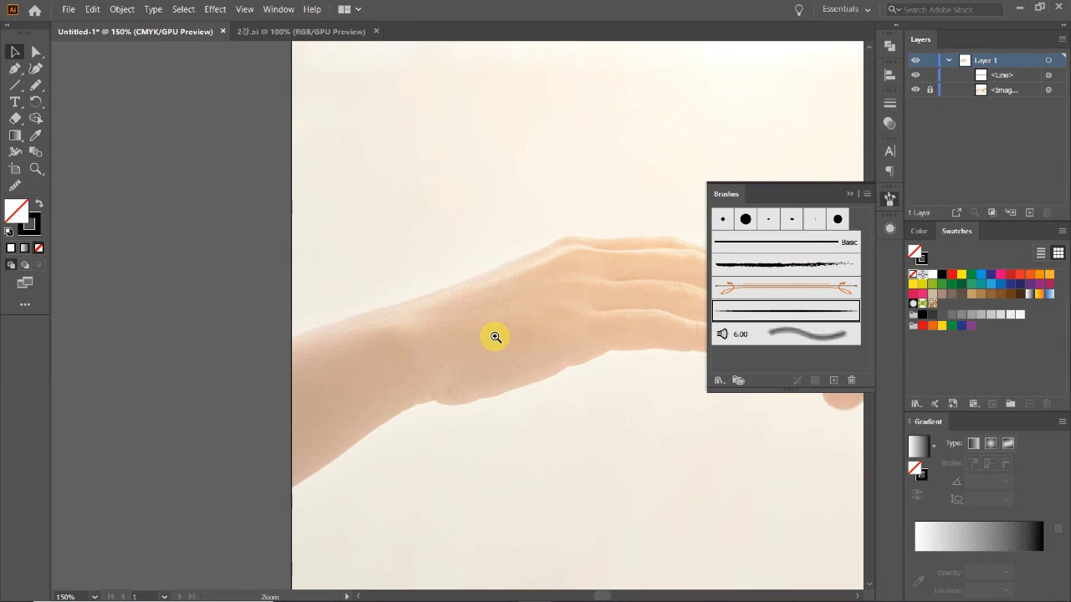
{"action": "left_click_drag", "start_coordinate": [493, 349], "coordinate": [373, 321]}
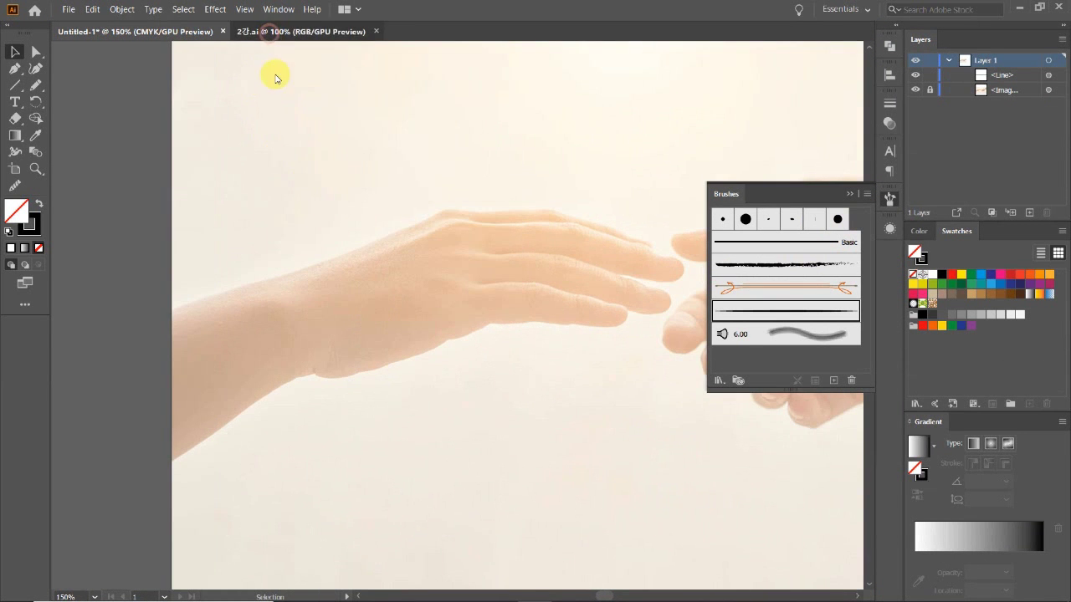
{"action": "left_click", "coordinate": [271, 34]}
{"action": "left_click_drag", "start_coordinate": [164, 393], "coordinate": [322, 369]}
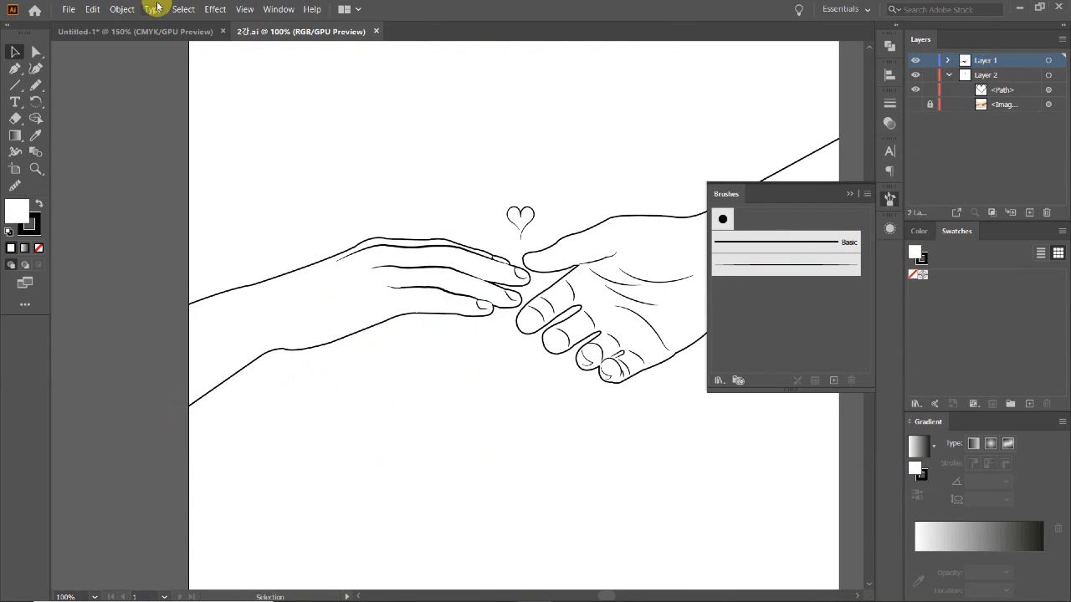
{"action": "left_click", "coordinate": [155, 32]}
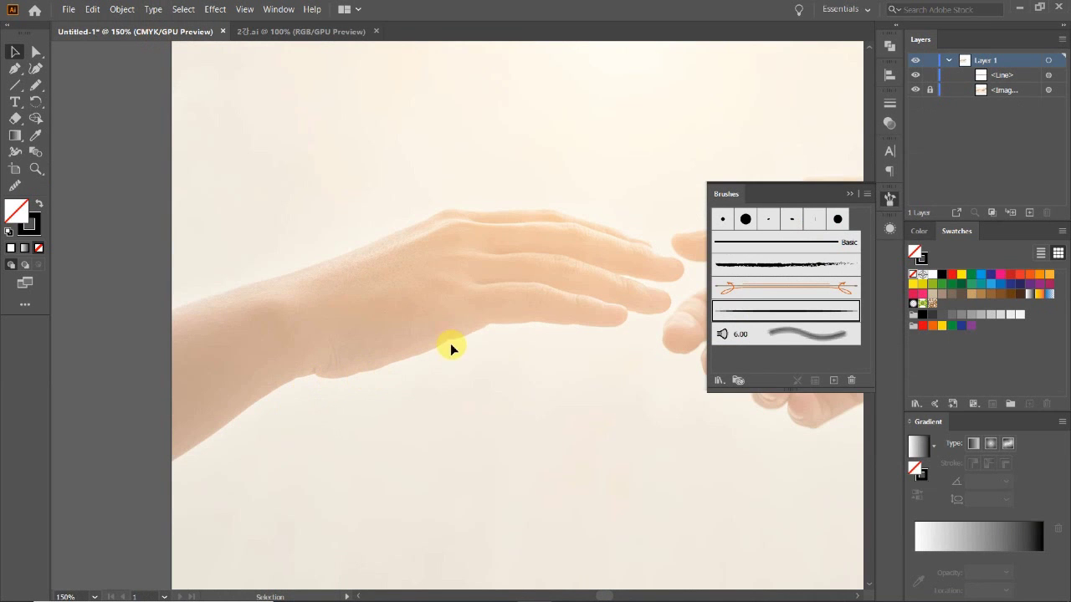
{"action": "left_click", "coordinate": [303, 31]}
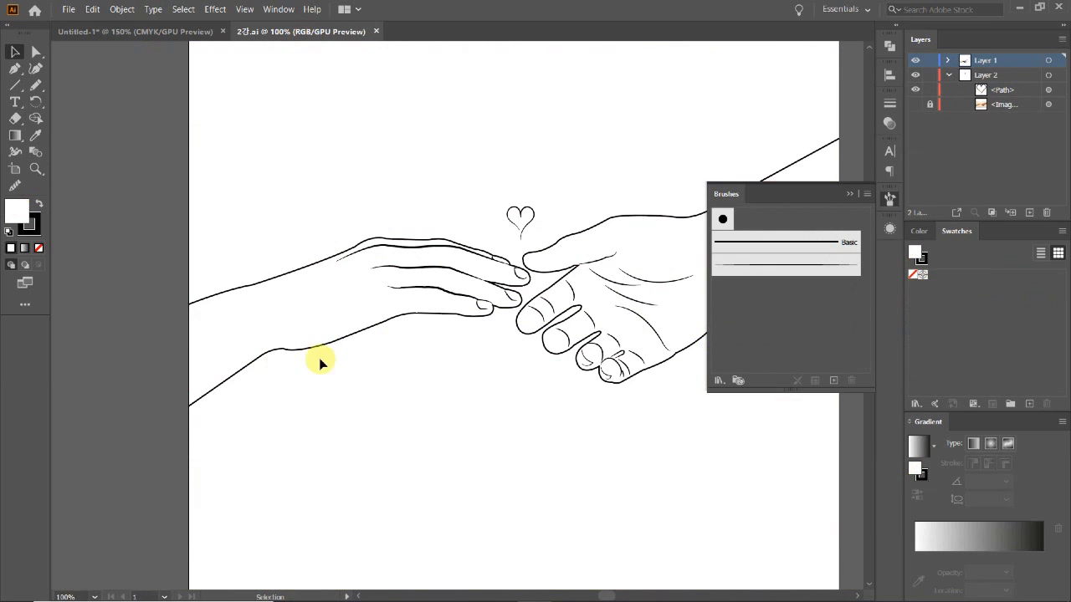
{"action": "left_click_drag", "start_coordinate": [449, 377], "coordinate": [413, 393]}
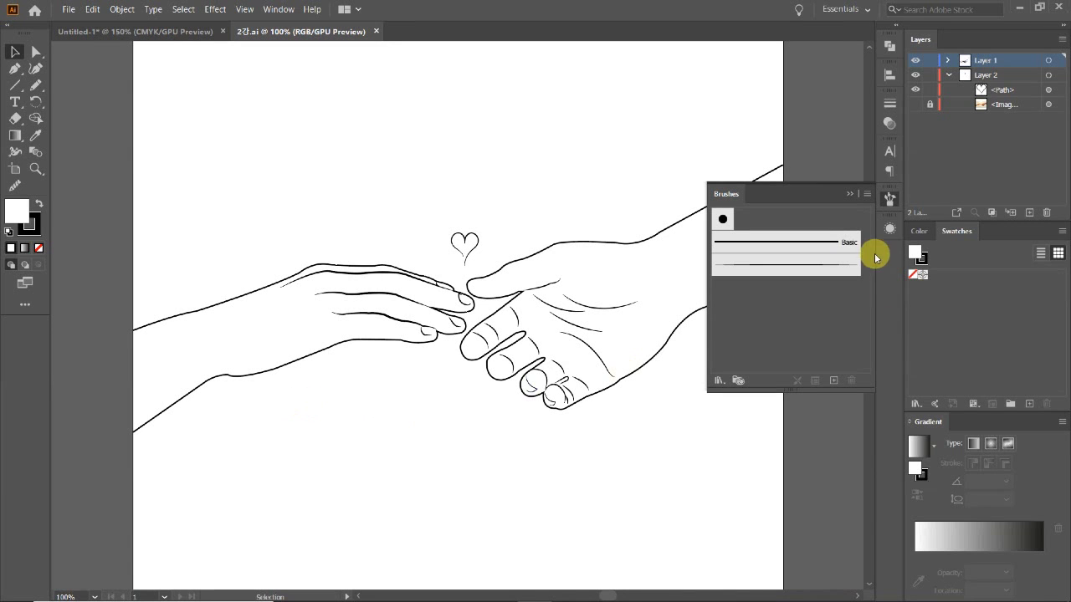
Close the Brushes panel and check the right hand's outline in the line art
{"action": "left_click", "coordinate": [889, 199]}
{"action": "left_click", "coordinate": [518, 370]}
{"action": "left_click", "coordinate": [452, 378]}
{"action": "left_click_drag", "start_coordinate": [419, 407], "coordinate": [430, 413]}
{"action": "scroll", "coordinate": [428, 416], "scroll_direction": "up", "scroll_amount": 1}
{"action": "scroll", "coordinate": [427, 415], "scroll_direction": "down", "scroll_amount": 1}
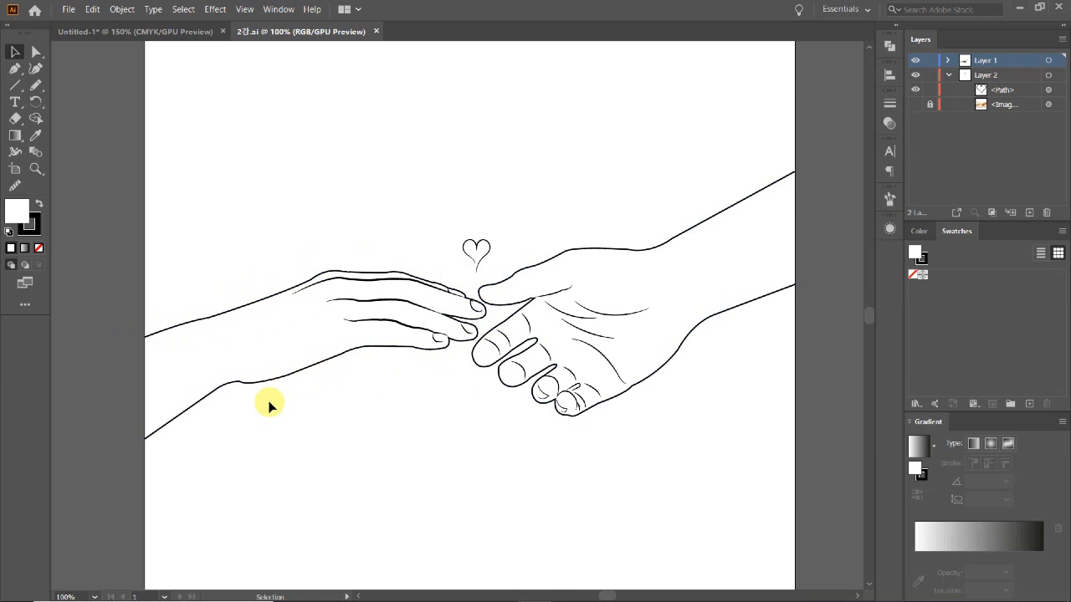
Zoom to 200% on the photo's left hand and start a Pen outline along the wrist's upper edge
{"action": "left_click", "coordinate": [142, 34]}
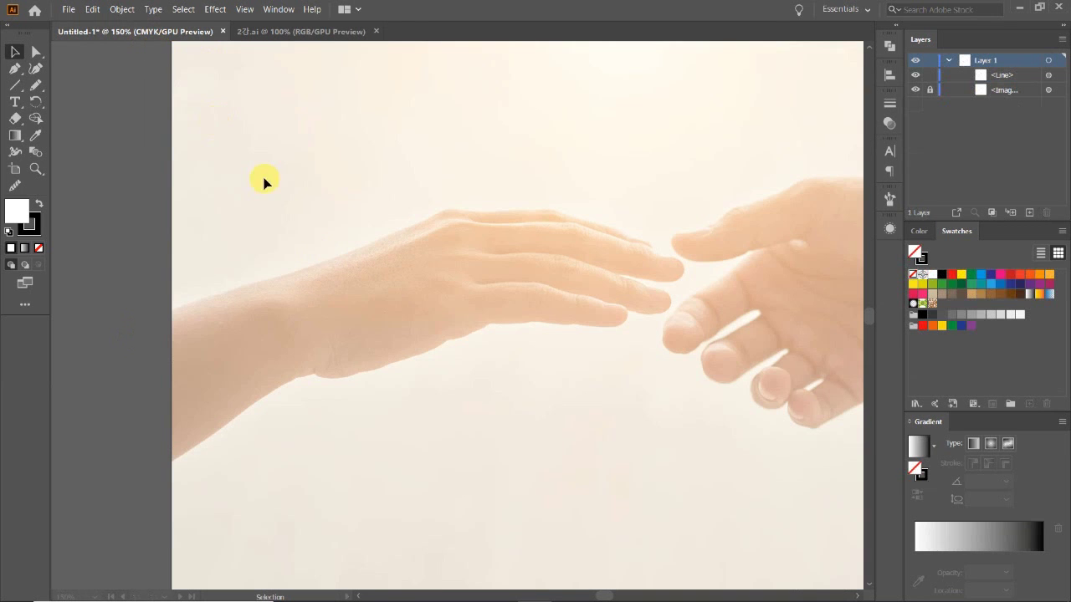
{"action": "left_click_drag", "start_coordinate": [379, 323], "coordinate": [407, 330]}
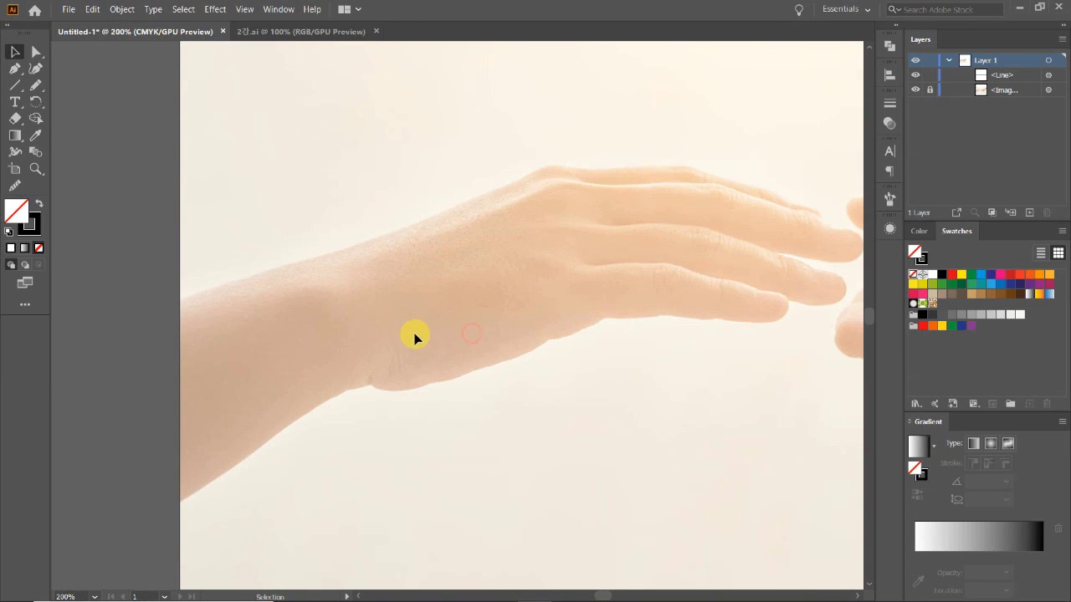
{"action": "left_click", "coordinate": [14, 68]}
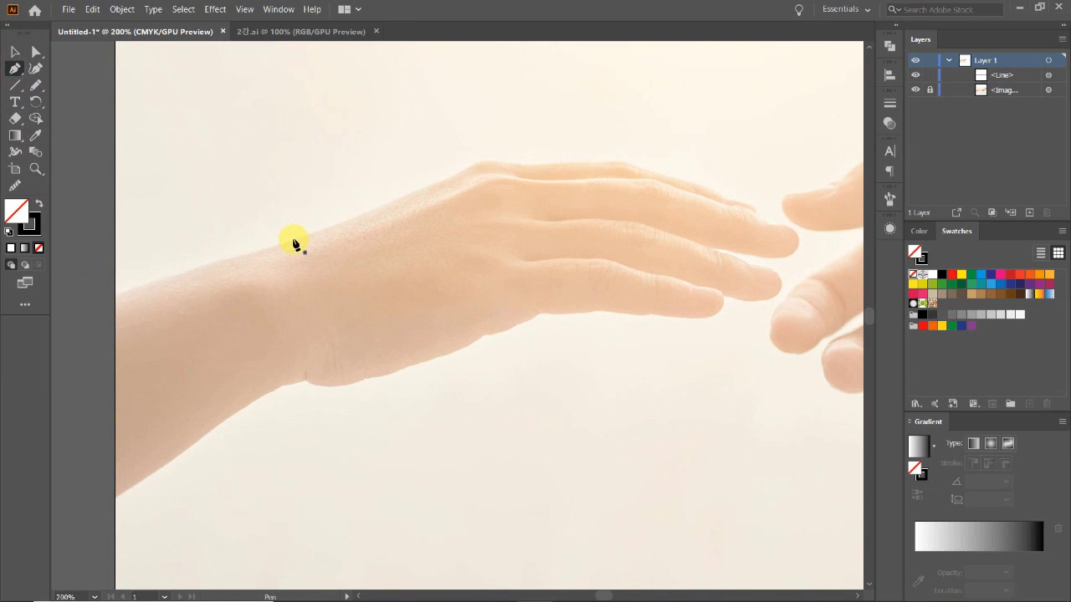
{"action": "left_click", "coordinate": [116, 295]}
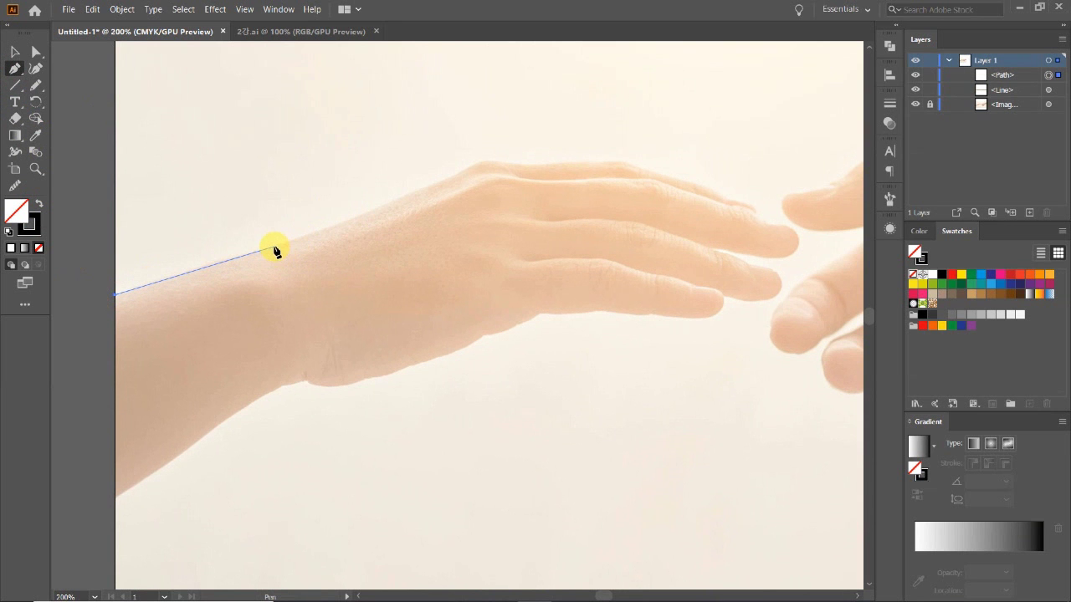
{"action": "left_click_drag", "start_coordinate": [276, 247], "coordinate": [338, 235]}
{"action": "left_click", "coordinate": [277, 249]}
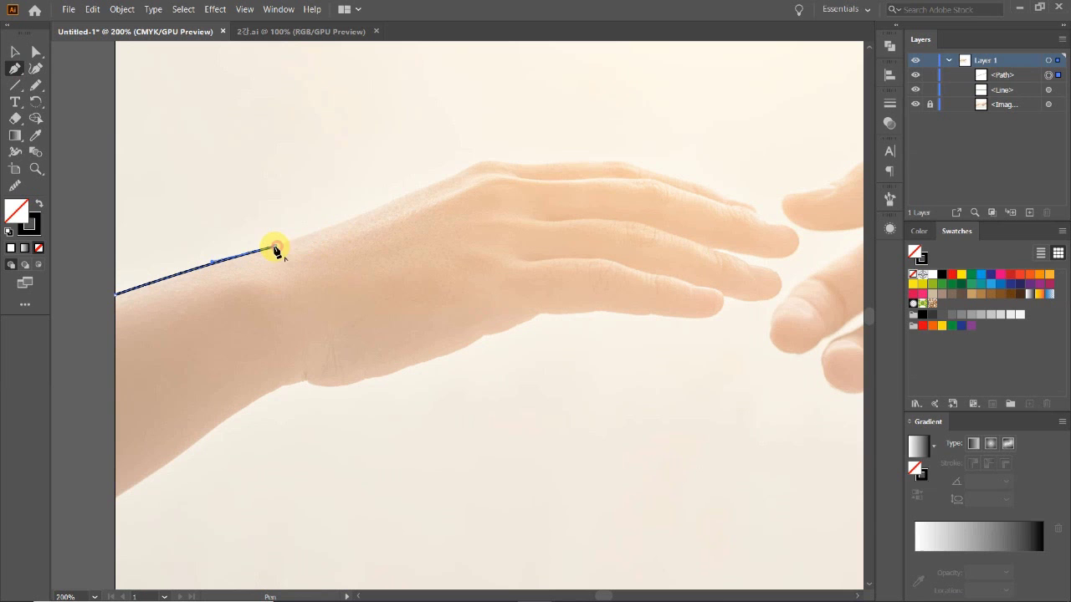
Continue the outline to the back of the hand, then zoom to 300% on the knuckles
{"action": "left_click", "coordinate": [442, 184]}
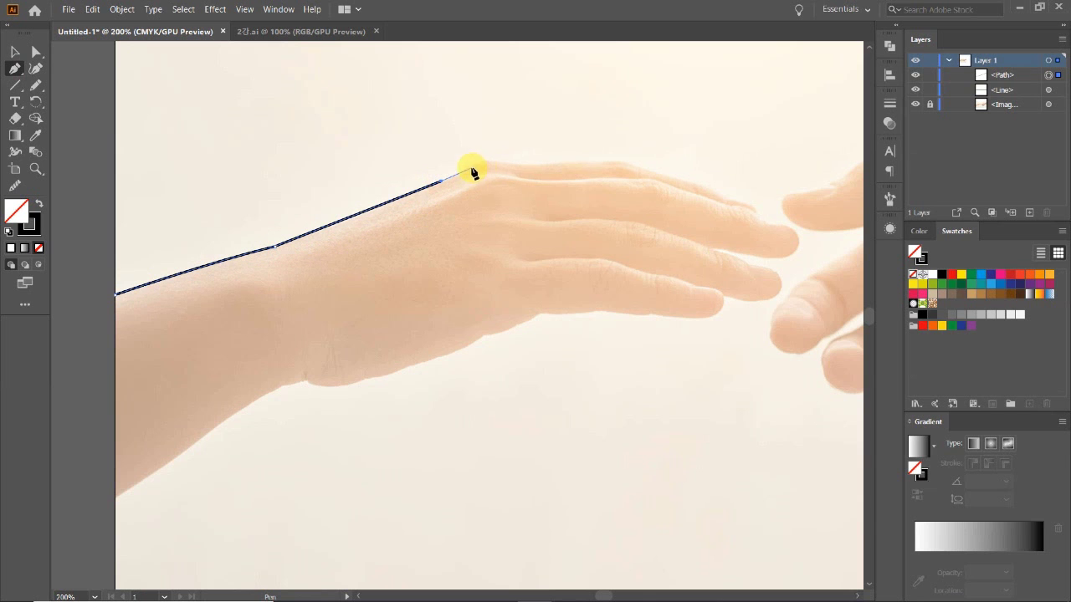
{"action": "left_click", "coordinate": [466, 169], "text": "ctrl"}
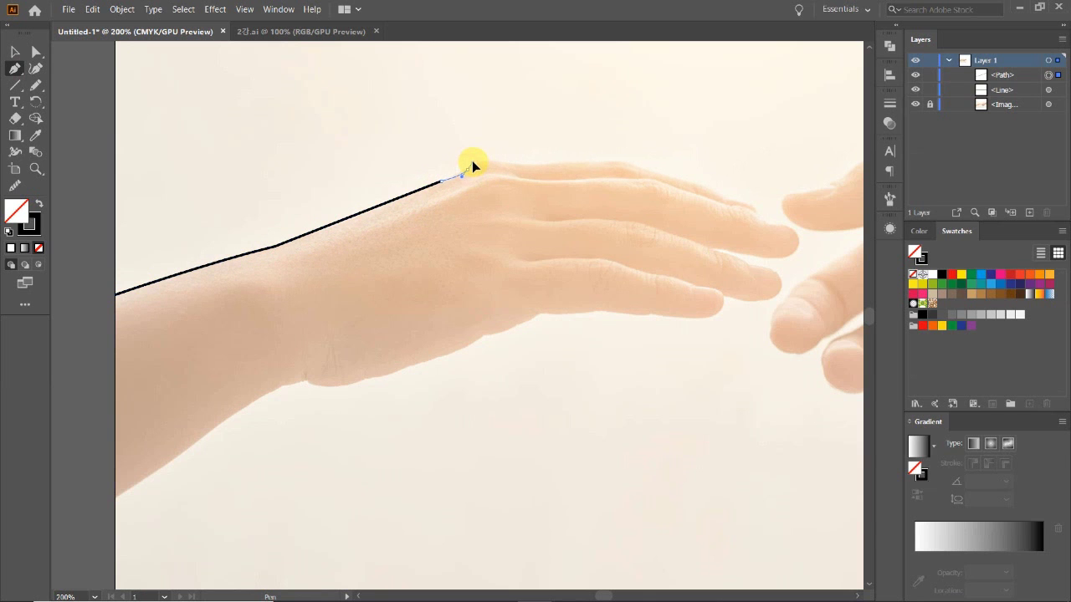
{"action": "left_click", "coordinate": [463, 174]}
{"action": "left_click", "coordinate": [511, 168], "text": "ctrl"}
{"action": "left_click", "coordinate": [512, 166]}
{"action": "scroll", "coordinate": [511, 292], "scroll_direction": "up", "scroll_amount": 2}
{"action": "scroll", "coordinate": [477, 323], "scroll_direction": "up", "scroll_amount": 2}
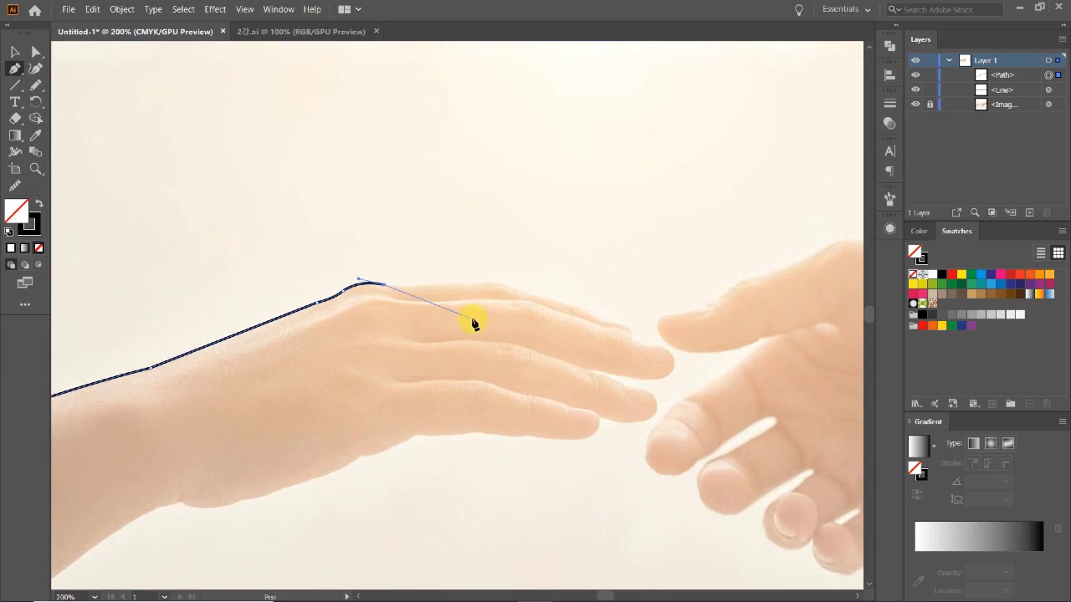
{"action": "key", "text": "ctrl+plus"}
Curve the outline over the knuckles to the base of the index finger
{"action": "left_click_drag", "start_coordinate": [425, 276], "coordinate": [489, 264]}
{"action": "key", "text": "ctrl+z"}
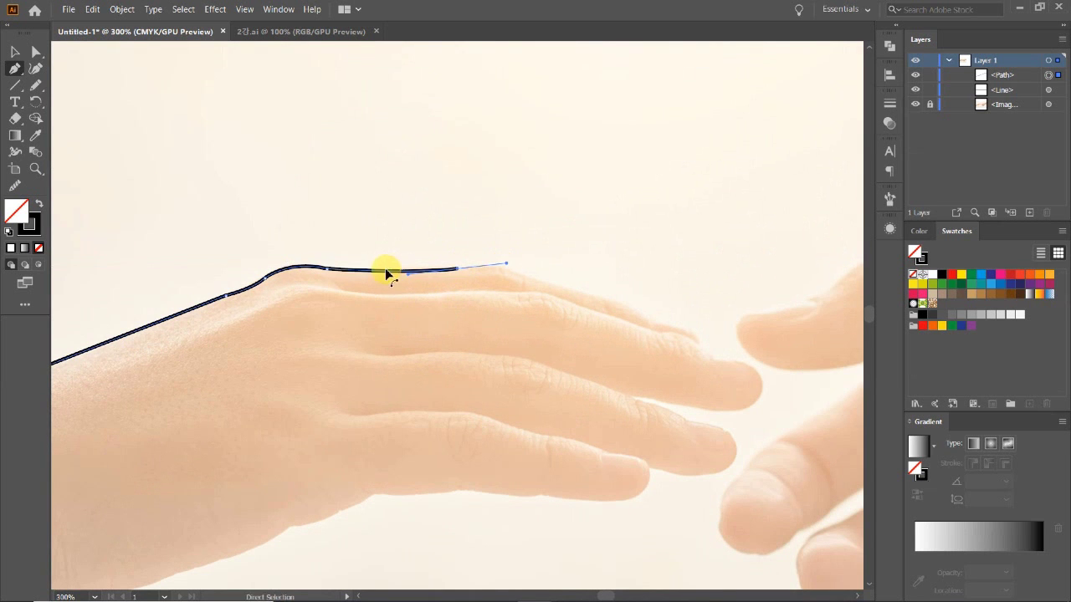
{"action": "left_click_drag", "start_coordinate": [461, 267], "coordinate": [497, 257]}
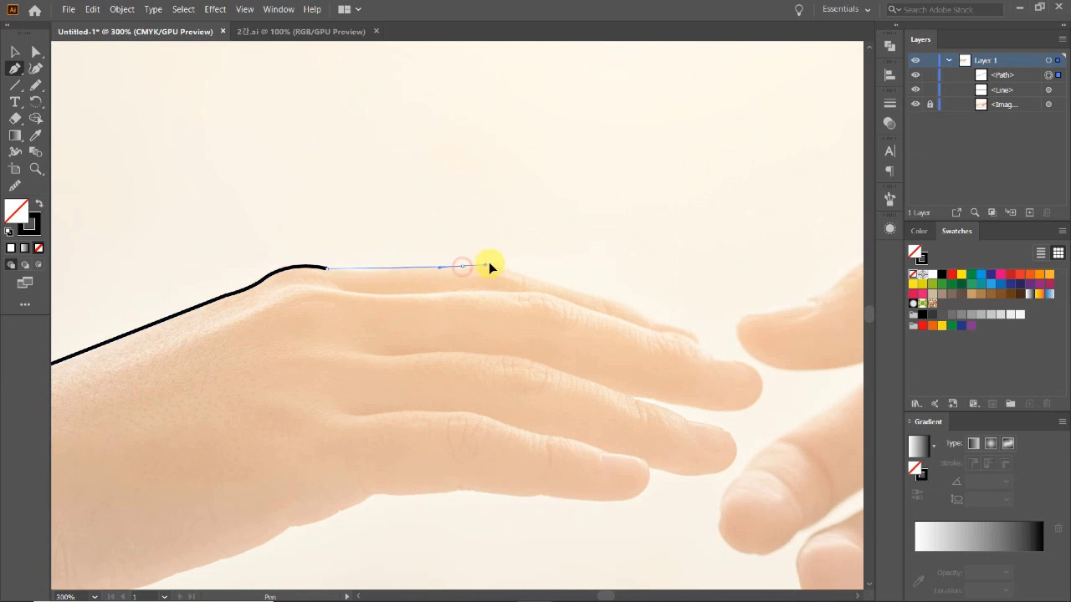
{"action": "left_click", "coordinate": [463, 268]}
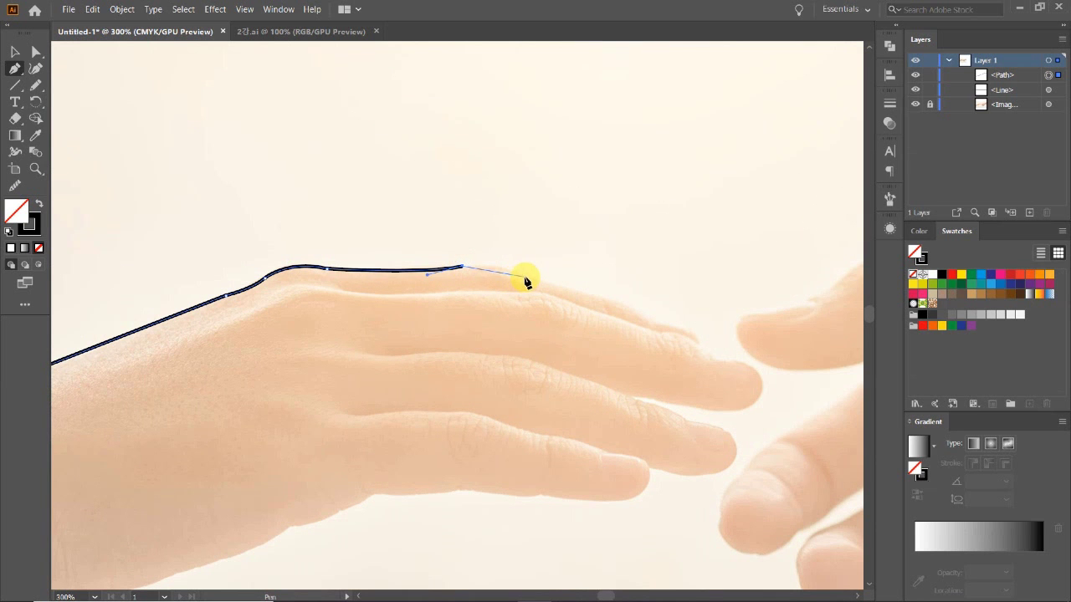
{"action": "left_click", "coordinate": [524, 276]}
Extend the outline along the top of the index finger and around its fingertip
{"action": "left_click", "coordinate": [602, 299]}
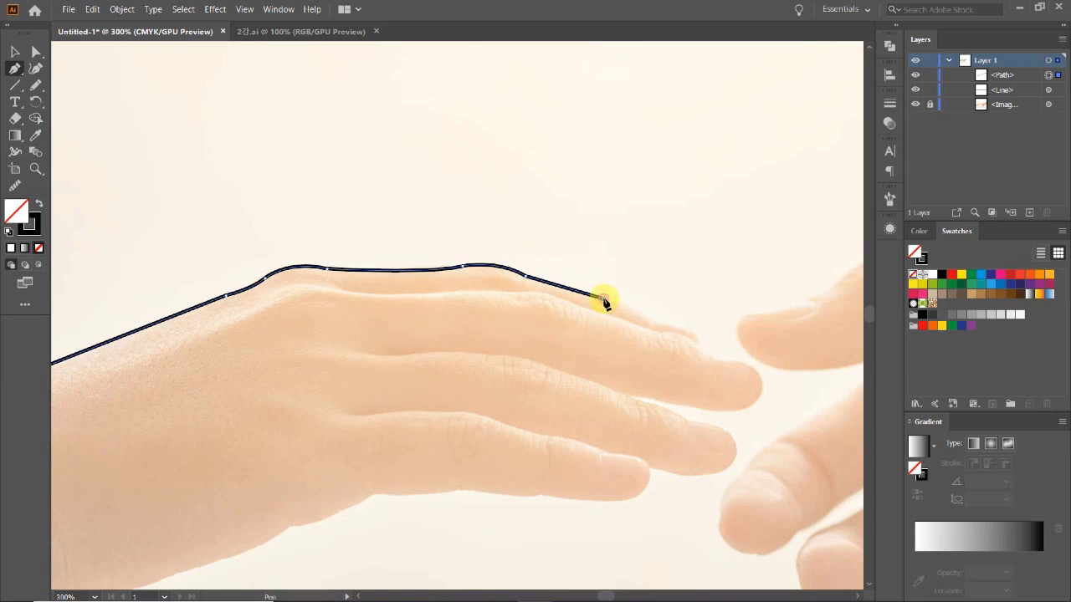
{"action": "left_click_drag", "start_coordinate": [659, 338], "coordinate": [692, 348]}
{"action": "left_click", "coordinate": [649, 318]}
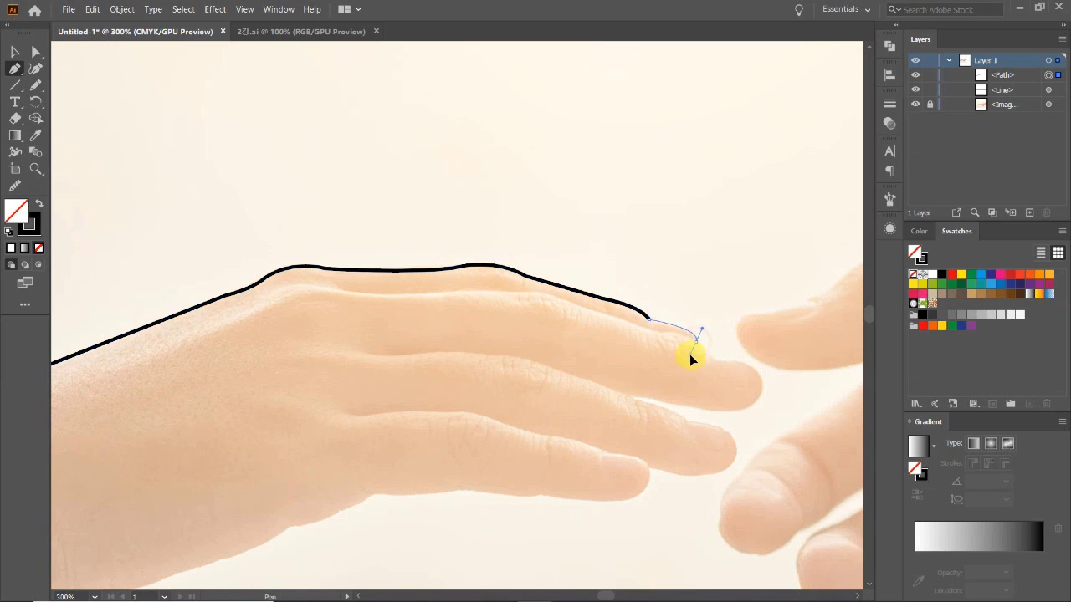
{"action": "mouse_move", "coordinate": [717, 371]}
{"action": "left_mouse_down"}
{"action": "mouse_move", "coordinate": [616, 346]}
{"action": "mouse_move", "coordinate": [629, 336]}
{"action": "left_mouse_up"}
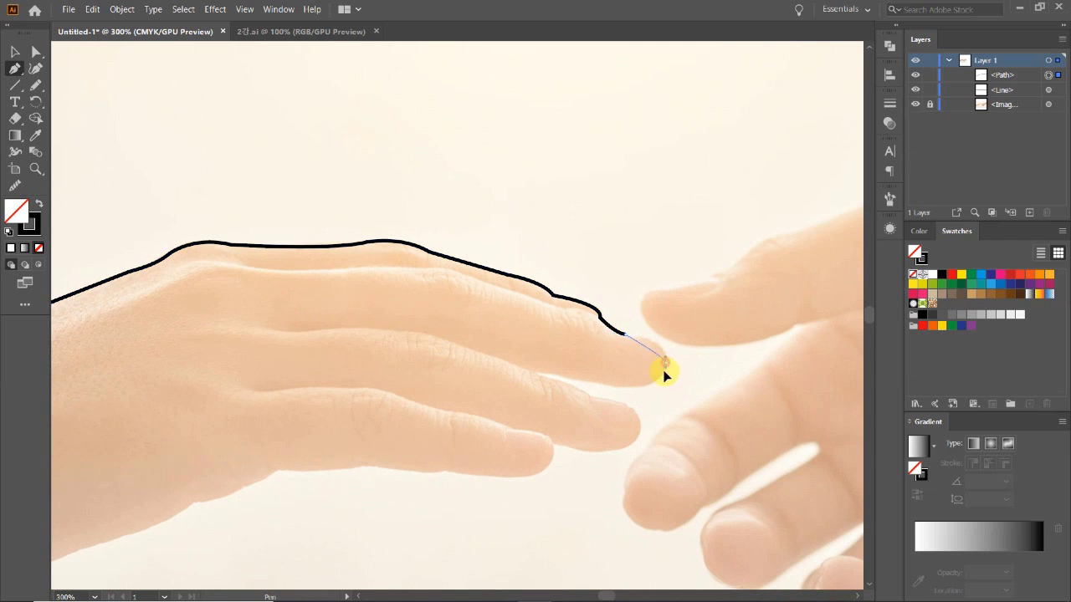
{"action": "left_click_drag", "start_coordinate": [661, 390], "coordinate": [665, 371]}
{"action": "left_click_drag", "start_coordinate": [615, 387], "coordinate": [662, 394]}
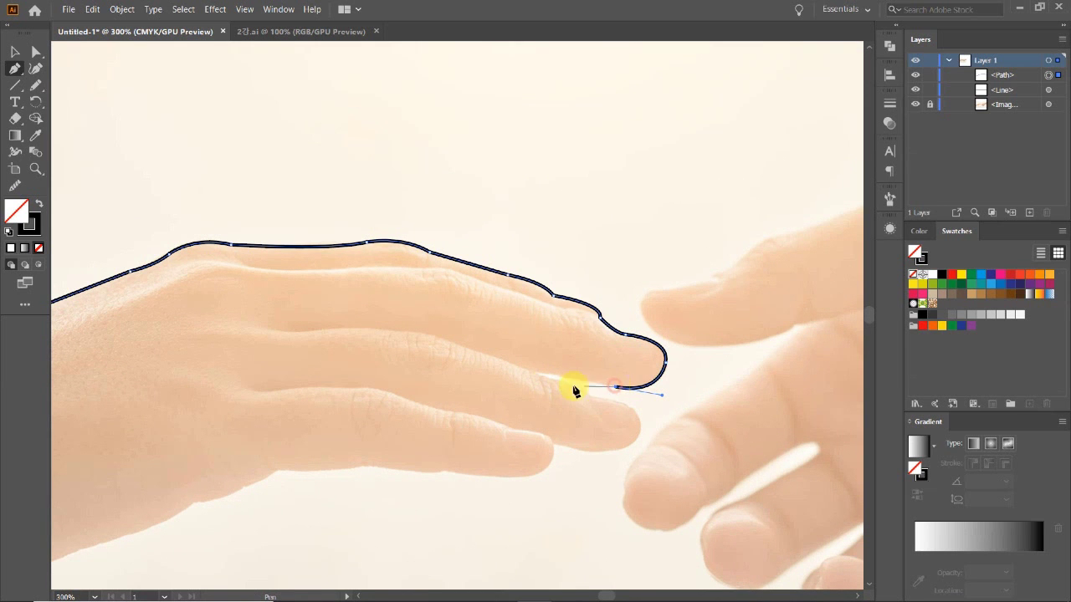
Trace the outline under the index finger, between the fingers and around the second fingertip
{"action": "left_click", "coordinate": [536, 373]}
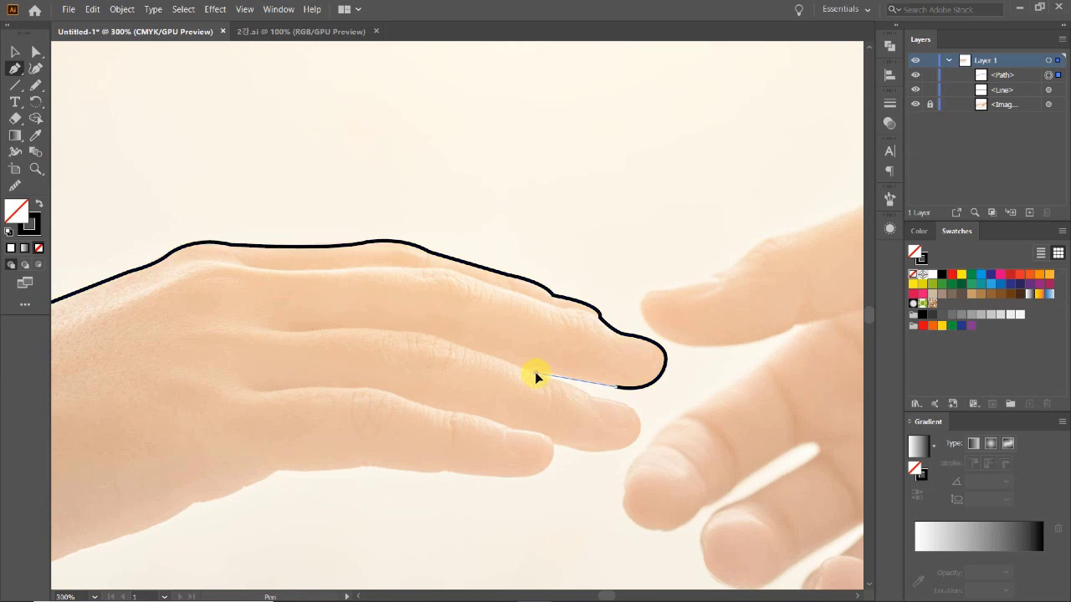
{"action": "left_click", "coordinate": [593, 401]}
{"action": "left_click", "coordinate": [627, 407]}
{"action": "left_click", "coordinate": [641, 429]}
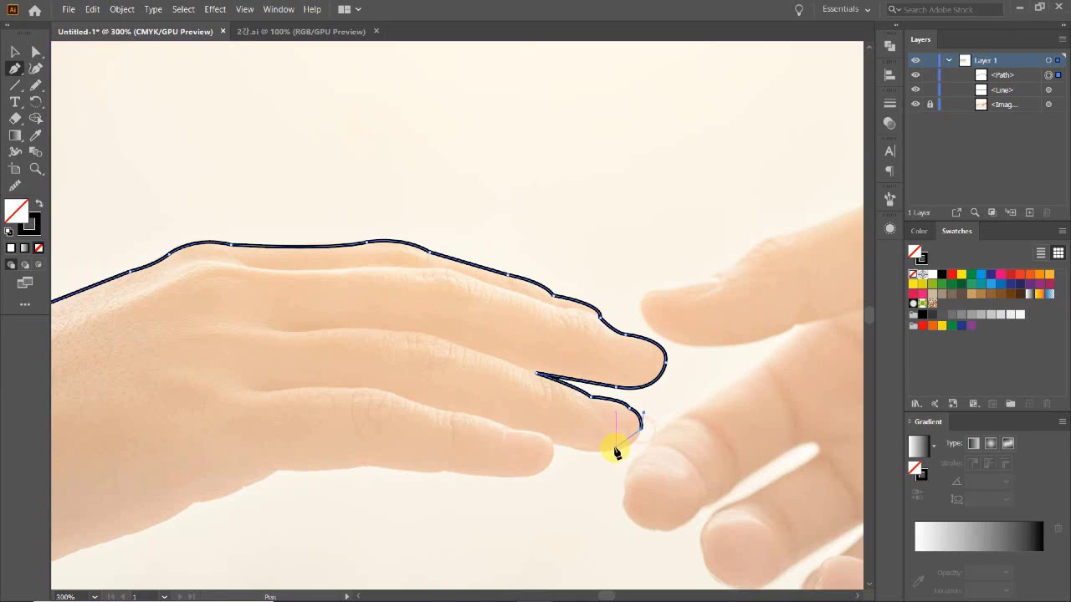
{"action": "mouse_move", "coordinate": [623, 449]}
{"action": "left_mouse_down"}
{"action": "mouse_move", "coordinate": [567, 452]}
{"action": "mouse_move", "coordinate": [542, 440]}
{"action": "mouse_move", "coordinate": [529, 480]}
{"action": "mouse_move", "coordinate": [445, 475]}
{"action": "left_mouse_up"}
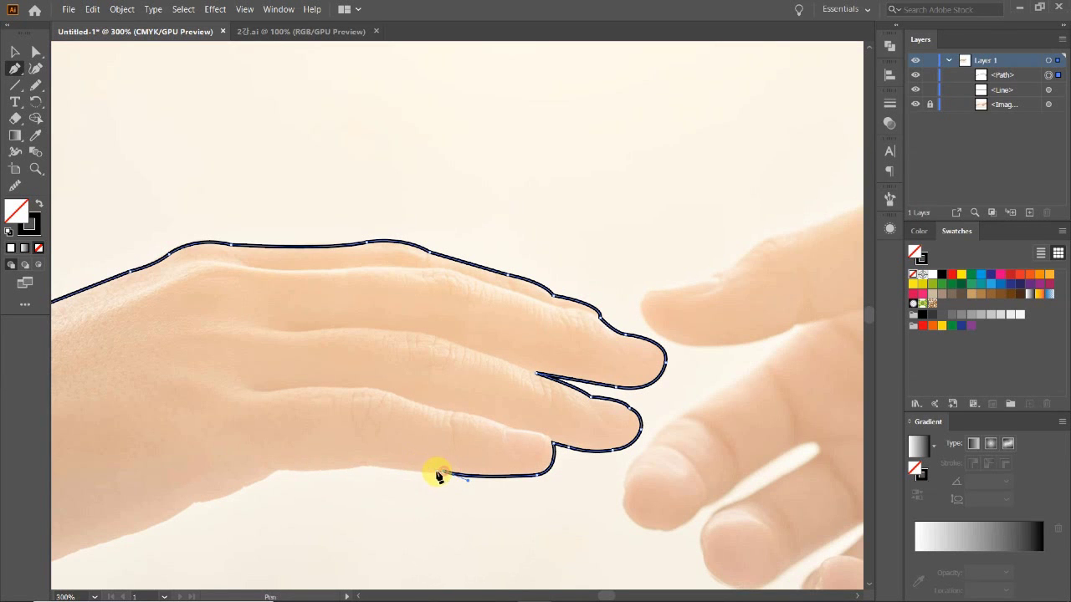
{"action": "left_click_drag", "start_coordinate": [368, 466], "coordinate": [344, 460]}
{"action": "left_click", "coordinate": [277, 474], "text": "ctrl"}
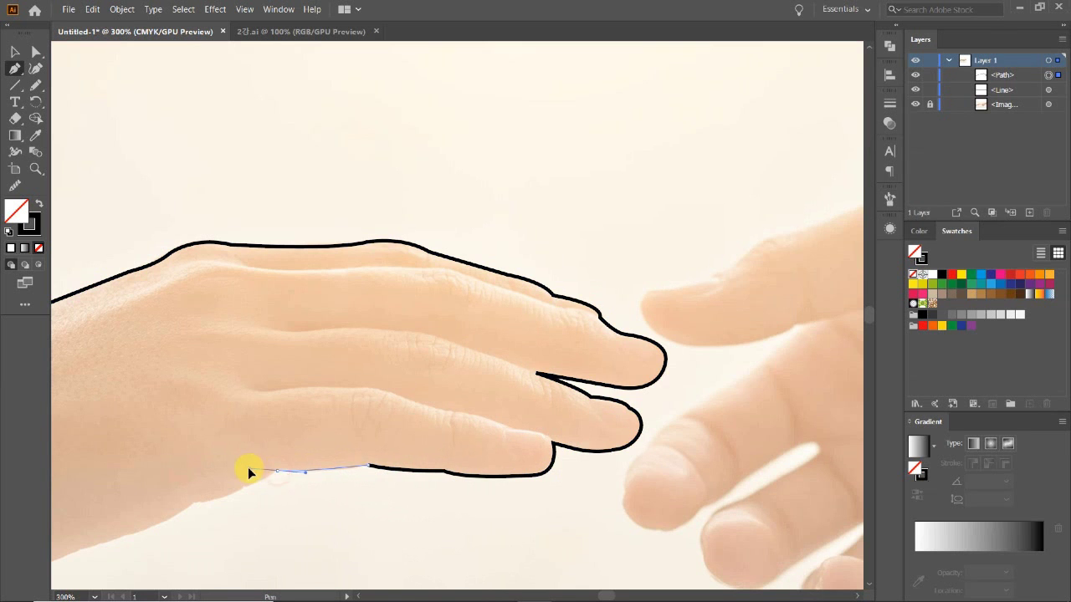
Continue the outline along the wrist's lower edge and down the forearm
{"action": "mouse_move", "coordinate": [251, 497]}
{"action": "left_mouse_down"}
{"action": "mouse_move", "coordinate": [513, 301]}
{"action": "mouse_move", "coordinate": [490, 298]}
{"action": "left_mouse_up"}
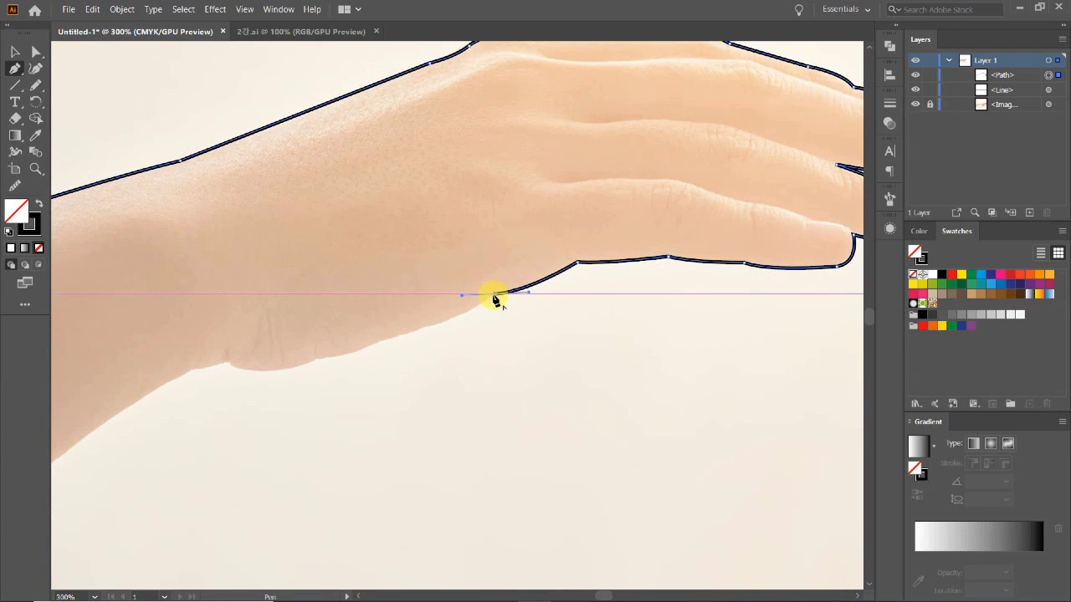
{"action": "left_click_drag", "start_coordinate": [227, 368], "coordinate": [160, 333]}
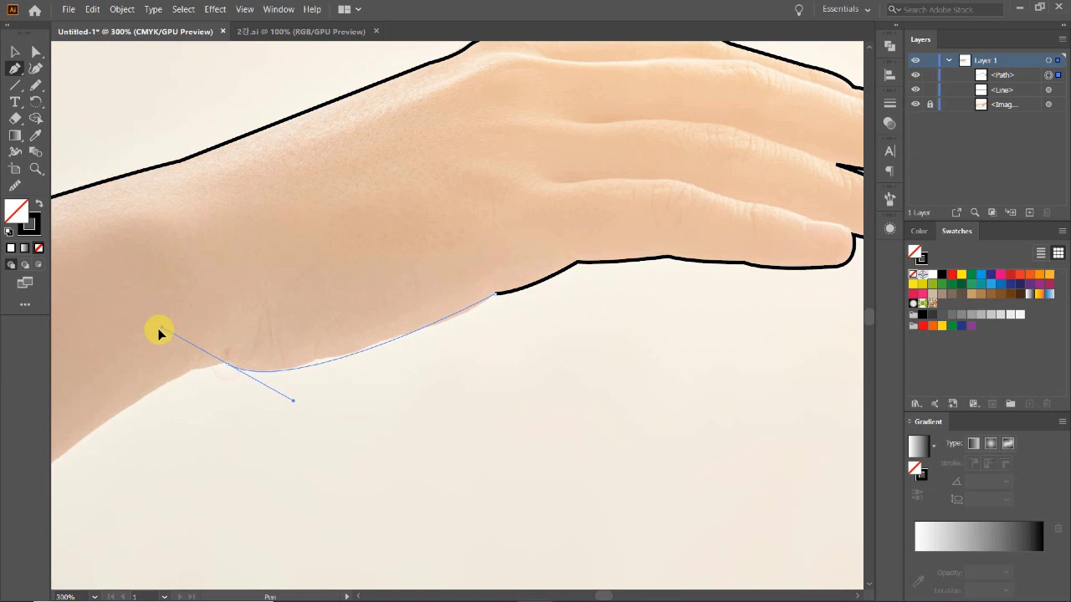
{"action": "left_click", "coordinate": [230, 368]}
{"action": "left_click_drag", "start_coordinate": [174, 411], "coordinate": [561, 384]}
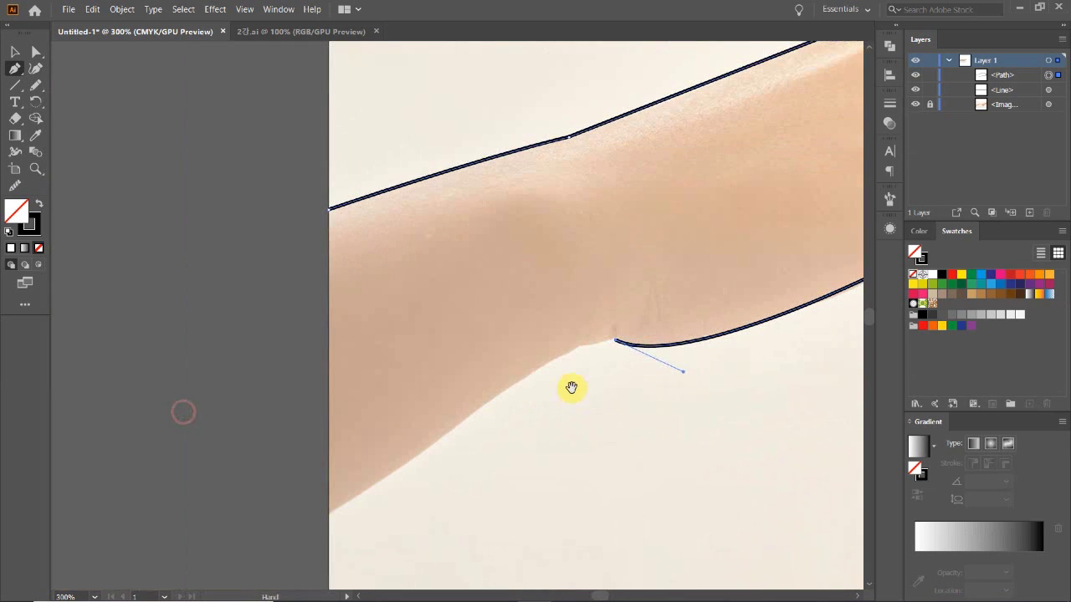
{"action": "left_click", "coordinate": [580, 345]}
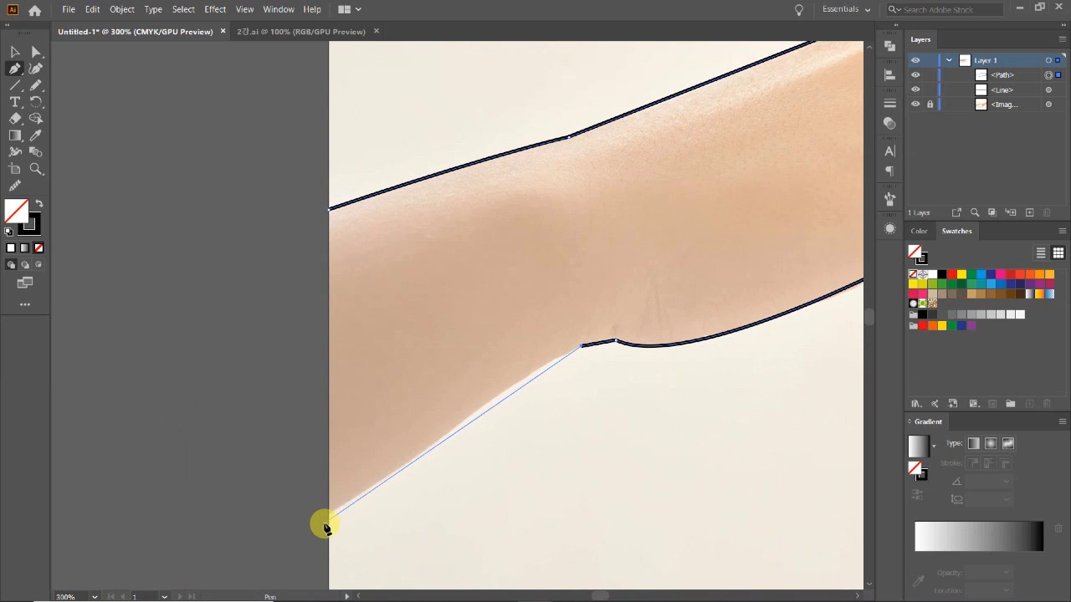
{"action": "mouse_move", "coordinate": [330, 513]}
{"action": "left_mouse_down"}
{"action": "mouse_move", "coordinate": [283, 579]}
{"action": "mouse_move", "coordinate": [194, 595]}
{"action": "mouse_move", "coordinate": [189, 576]}
{"action": "mouse_move", "coordinate": [133, 573]}
{"action": "mouse_move", "coordinate": [112, 588]}
{"action": "left_mouse_up"}
{"action": "left_click", "coordinate": [329, 437]}
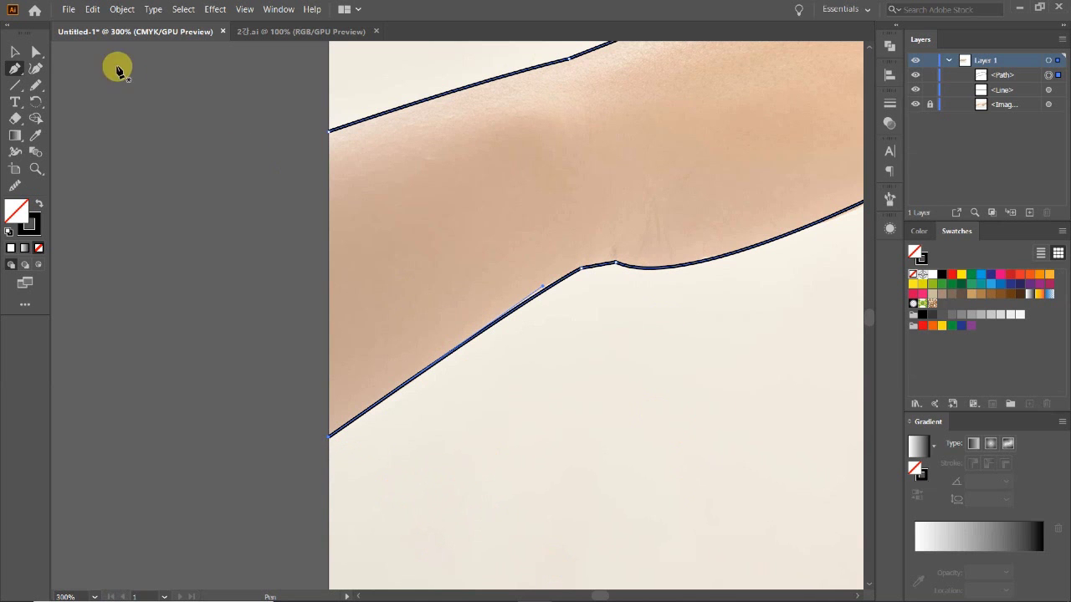
Stop drawing, zoom out to 100%, and select the finished hand outline
{"action": "left_click", "coordinate": [15, 51]}
{"action": "left_click", "coordinate": [664, 340]}
{"action": "left_click", "coordinate": [602, 316]}
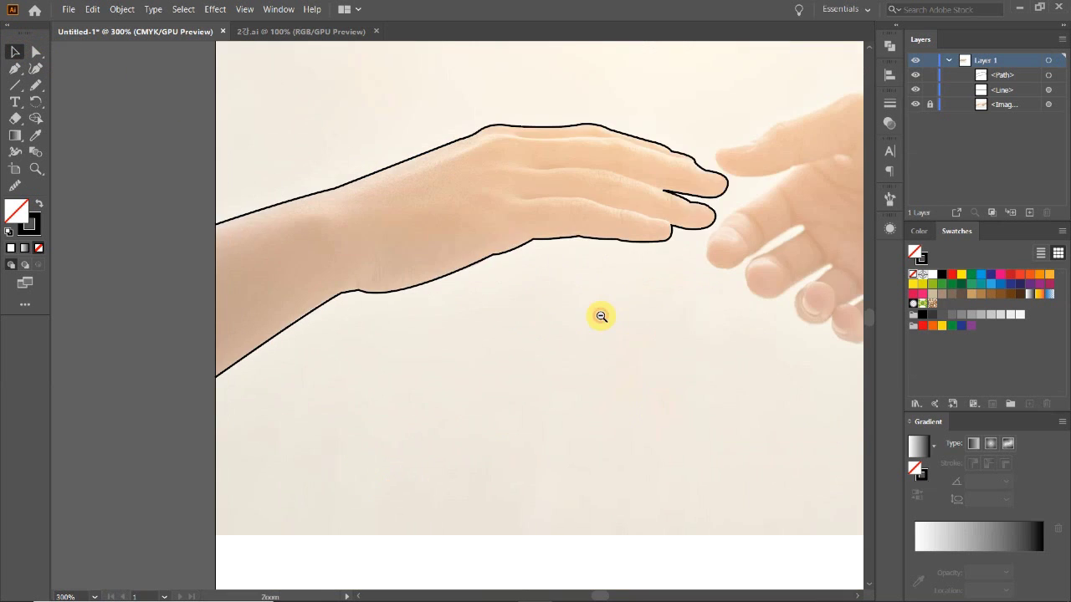
{"action": "left_click", "coordinate": [547, 346]}
{"action": "key", "text": "ctrl+1"}
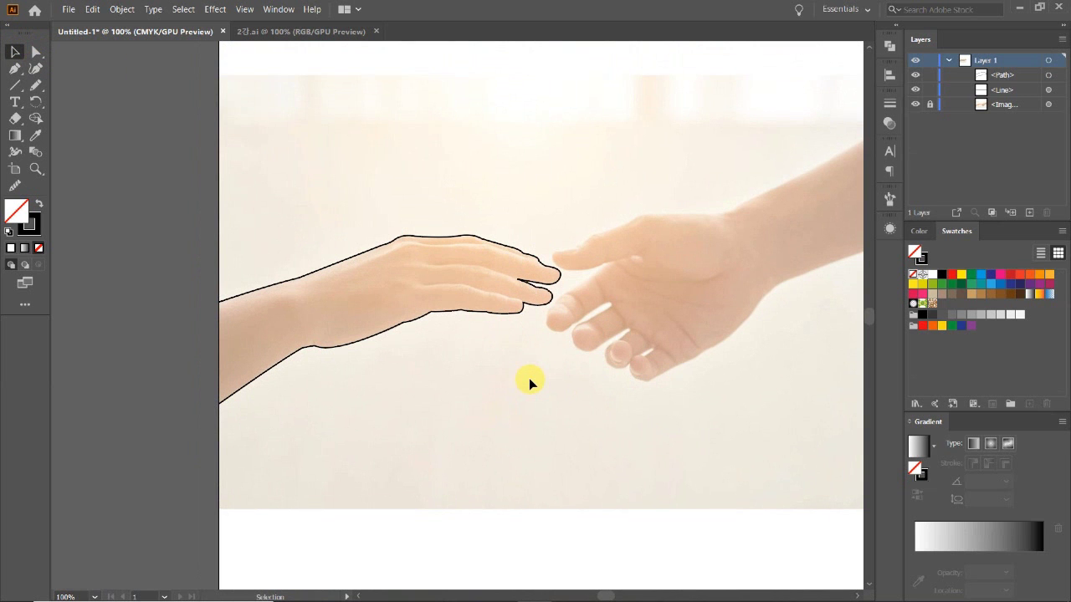
{"action": "left_click", "coordinate": [393, 238]}
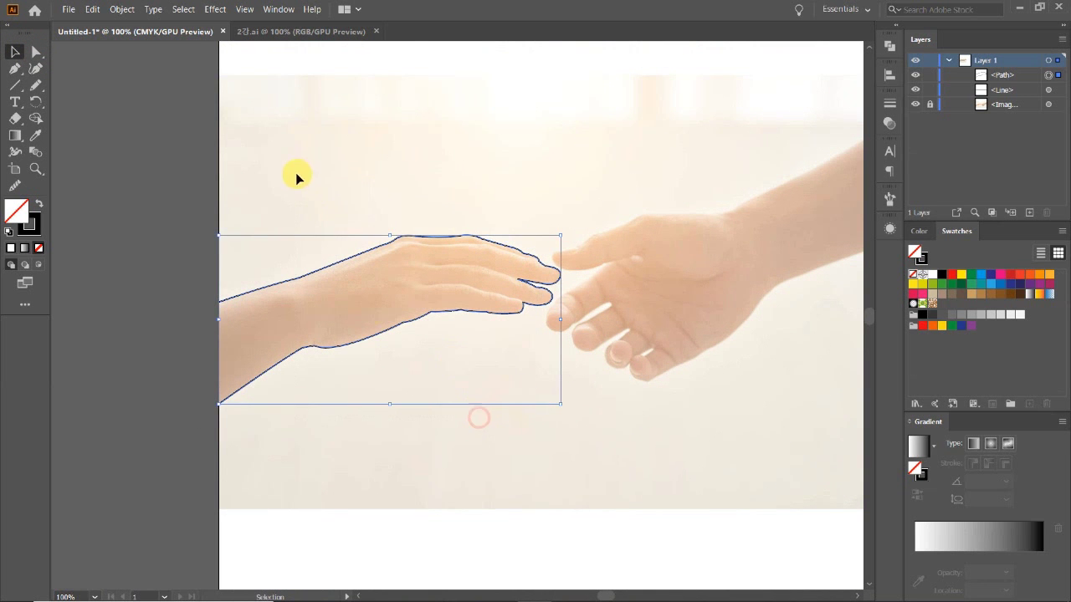
Zoom to 300% on the fingers and start a Pen crease line at the index knuckle
{"action": "left_click", "coordinate": [454, 359]}
{"action": "left_click", "coordinate": [465, 323], "text": "ctrl"}
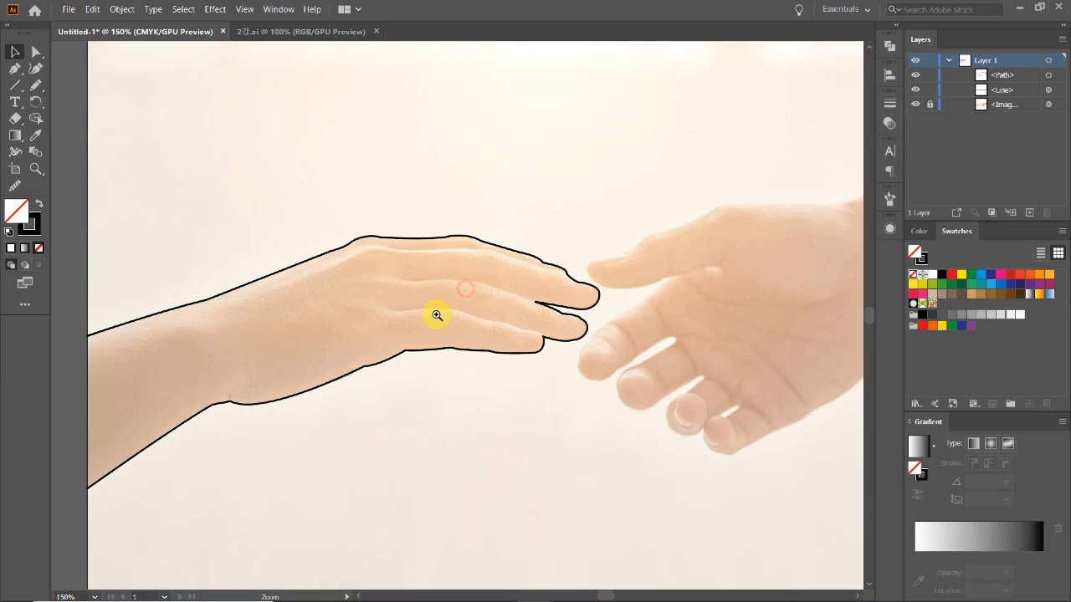
{"action": "left_click", "coordinate": [485, 294], "text": "ctrl"}
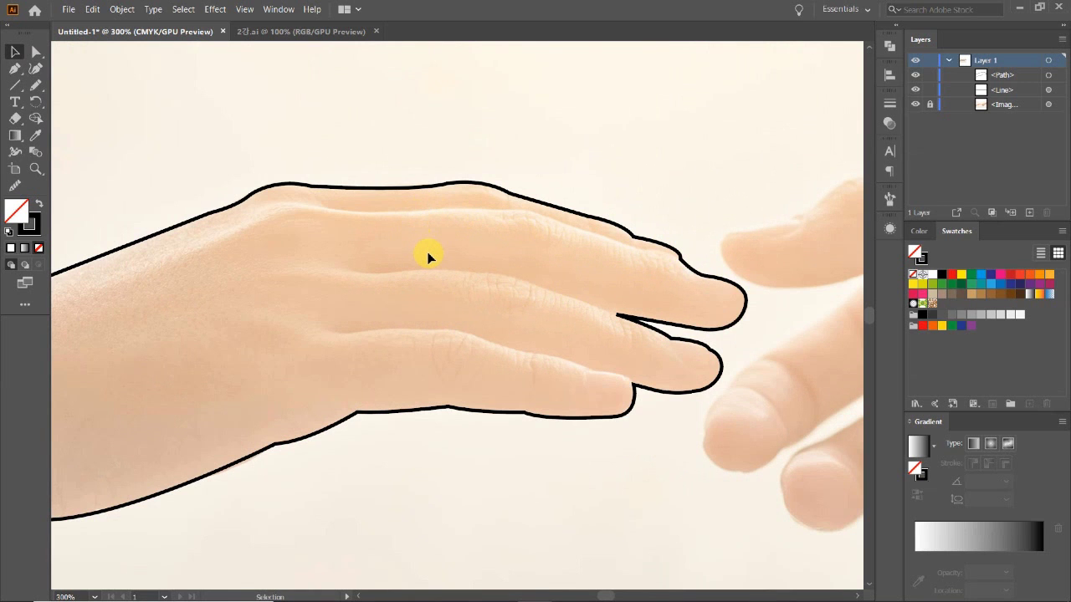
{"action": "left_click", "coordinate": [15, 69]}
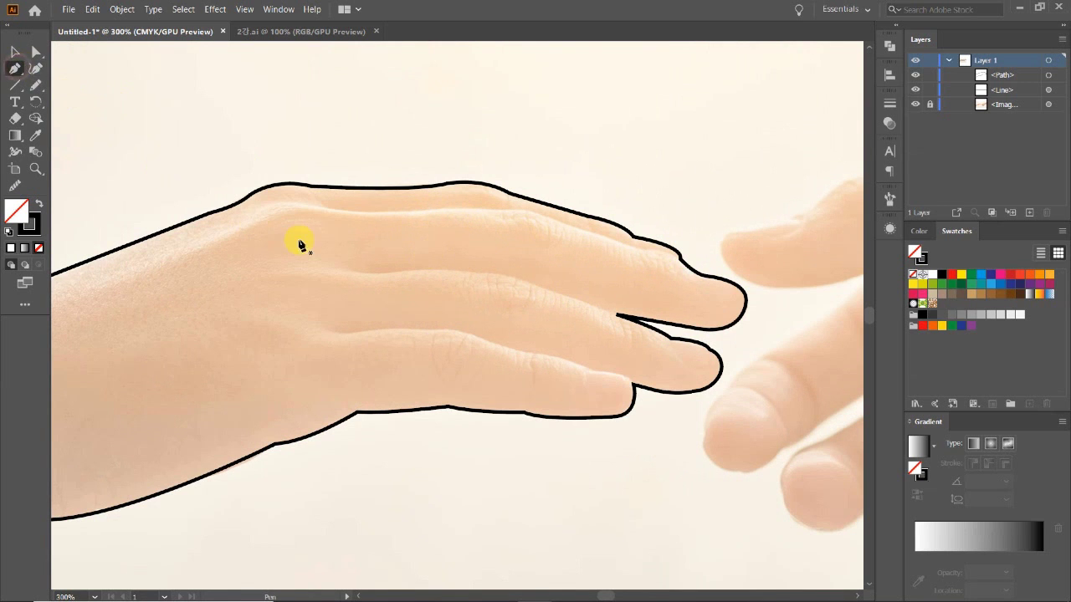
{"action": "left_click", "coordinate": [248, 216]}
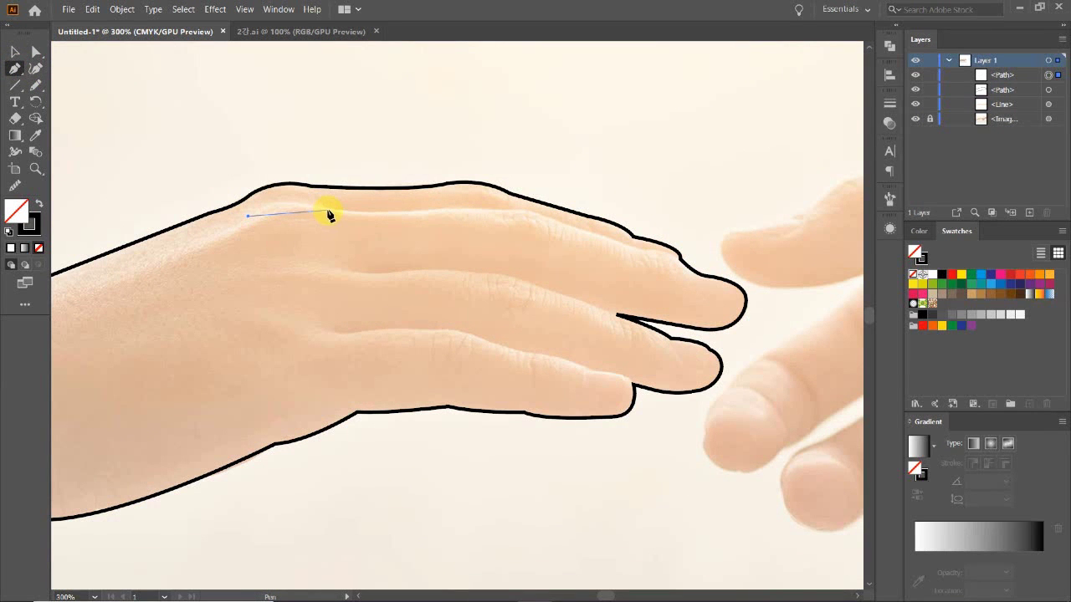
{"action": "left_click", "coordinate": [329, 209]}
Curve the crease line along the finger's bend and end it at the fingertip
{"action": "left_click_drag", "start_coordinate": [435, 212], "coordinate": [455, 210]}
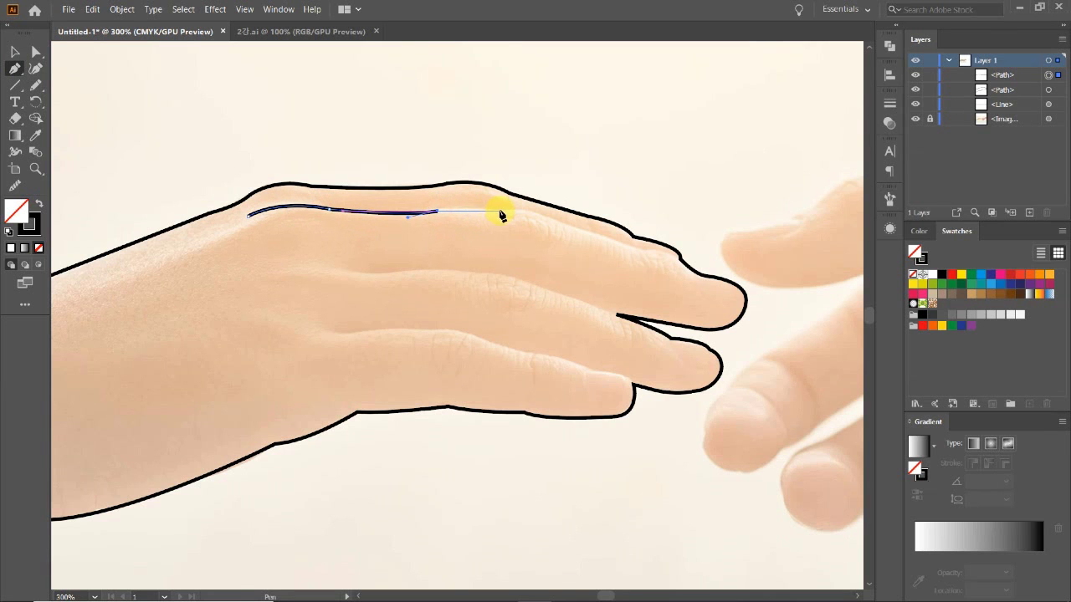
{"action": "left_click", "coordinate": [495, 208]}
{"action": "left_click_drag", "start_coordinate": [551, 220], "coordinate": [567, 232]}
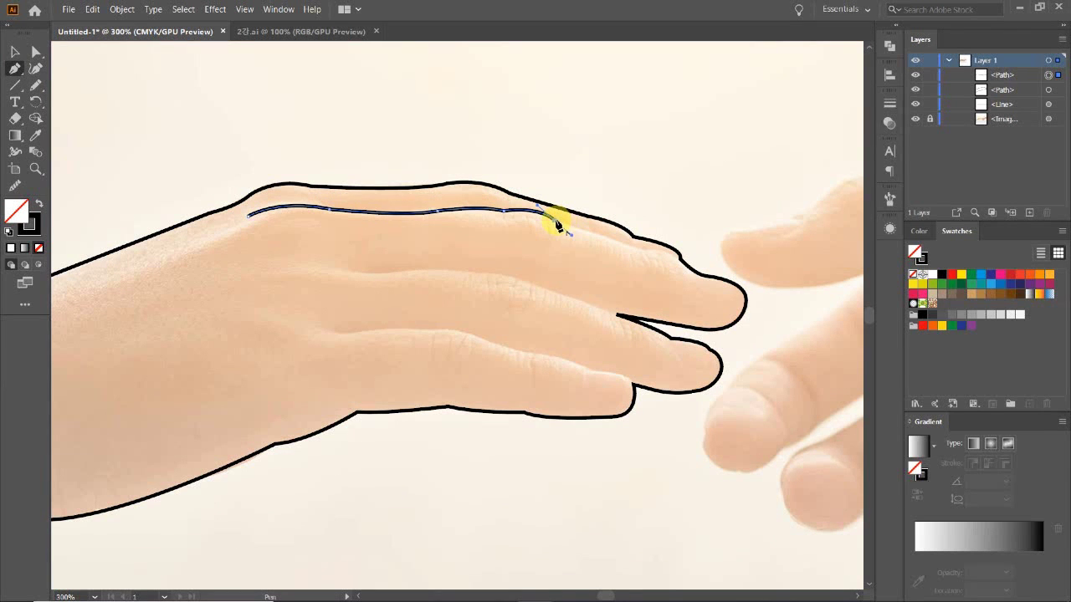
{"action": "left_click", "coordinate": [645, 253]}
{"action": "left_click", "coordinate": [680, 262]}
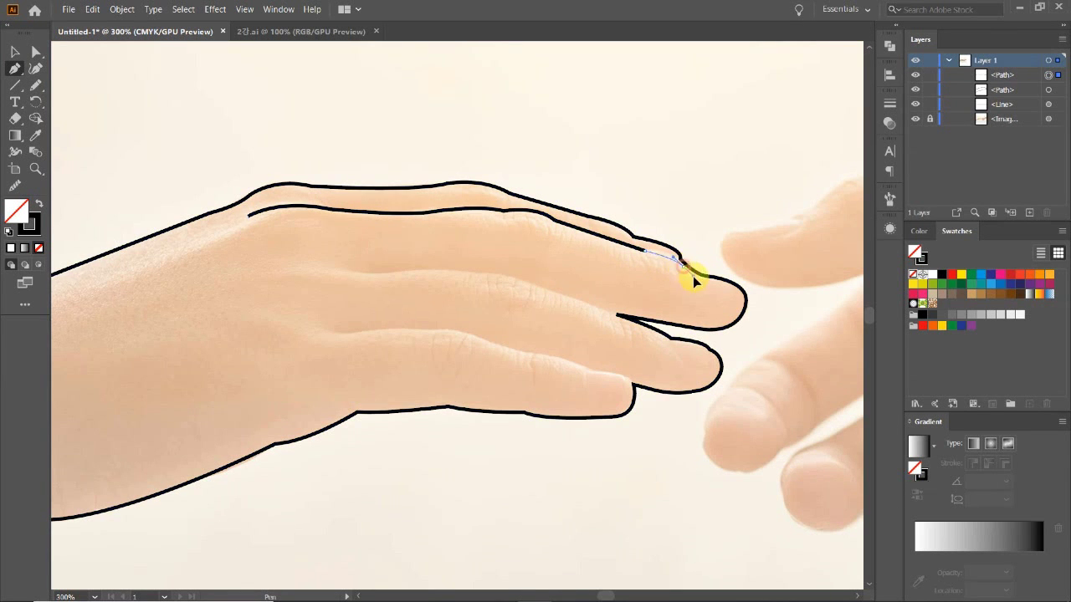
{"action": "left_click", "coordinate": [704, 287]}
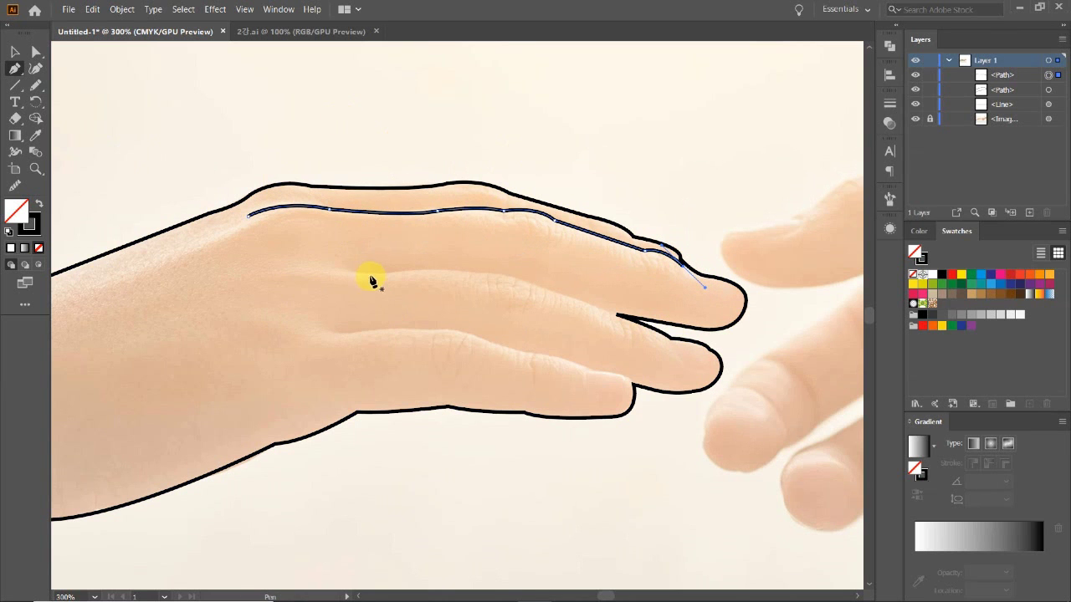
{"action": "left_click", "coordinate": [15, 51]}
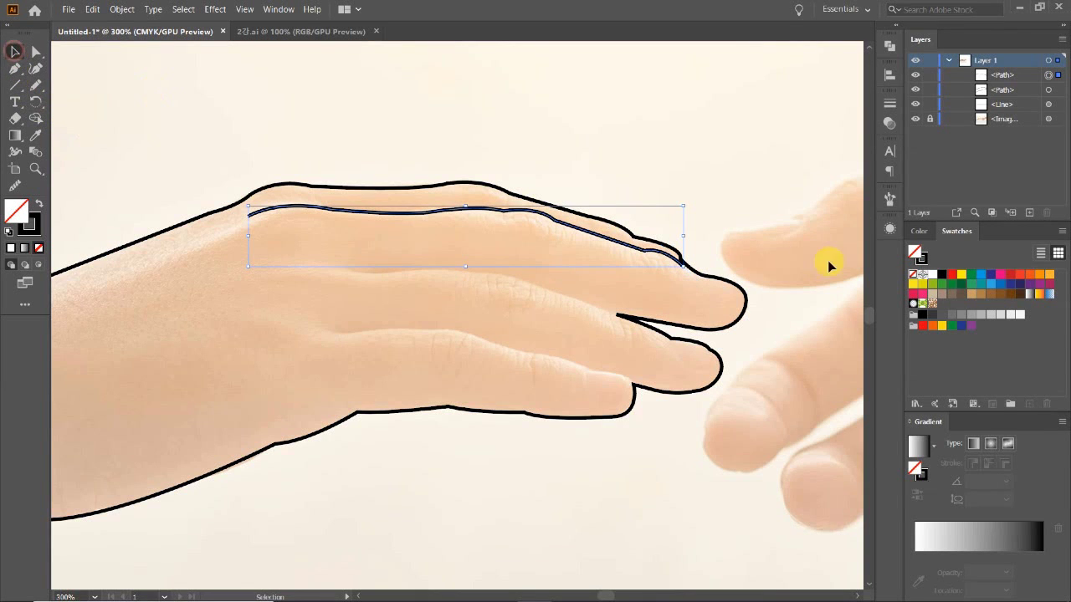
Apply the tapered Art Brush 1 to the index finger crease line
{"action": "left_click", "coordinate": [891, 201]}
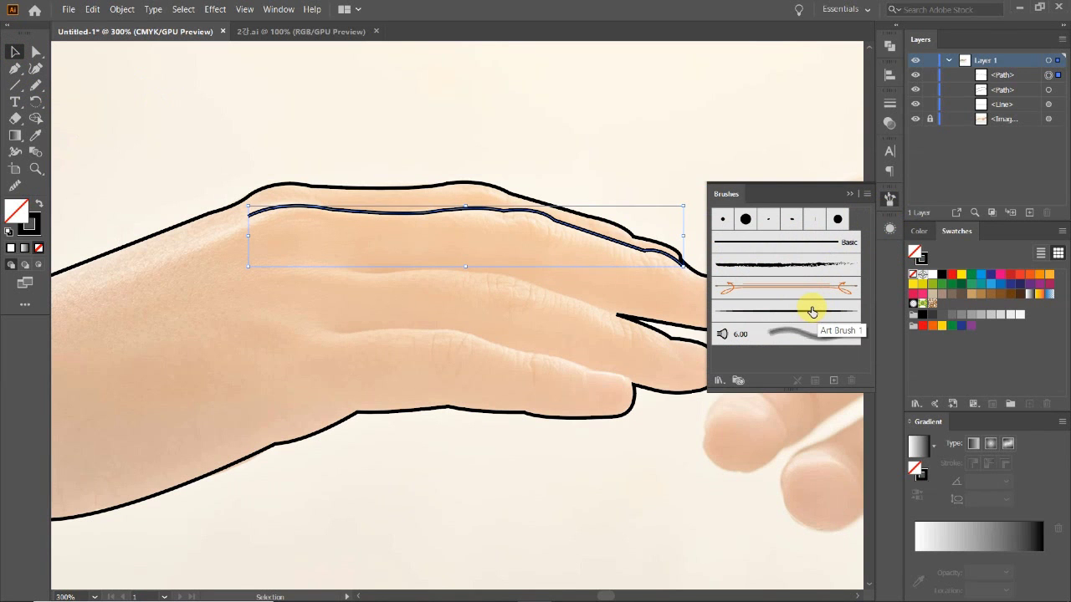
{"action": "left_click", "coordinate": [811, 312]}
{"action": "left_click", "coordinate": [552, 147]}
{"action": "scroll", "coordinate": [468, 352], "scroll_direction": "right", "scroll_amount": 3}
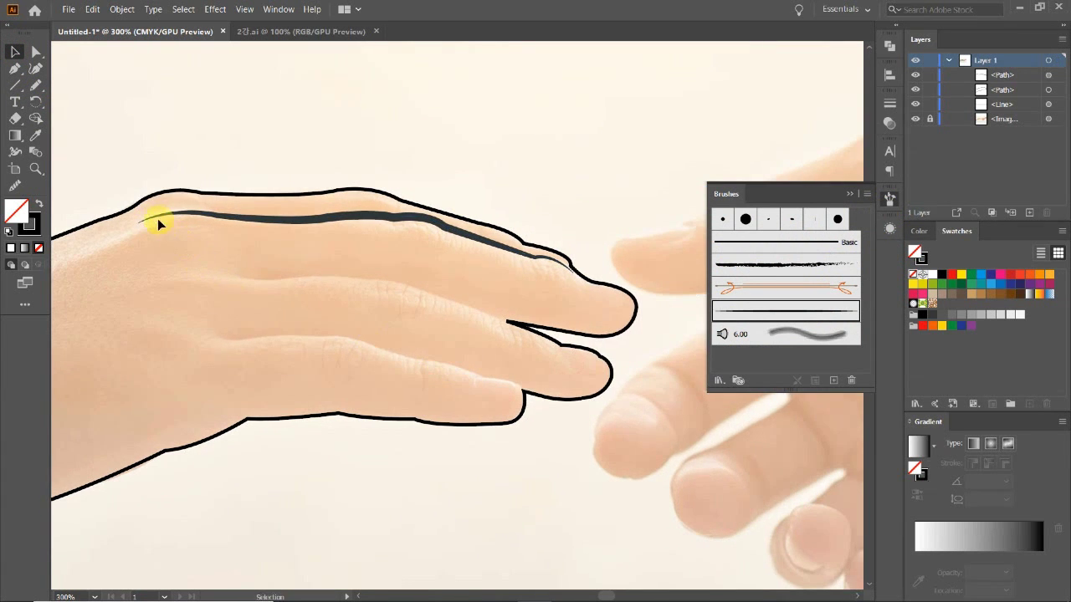
Set the brushed crease line's stroke weight to 0.5 pt and zoom out to view the hand
{"action": "left_click", "coordinate": [410, 220]}
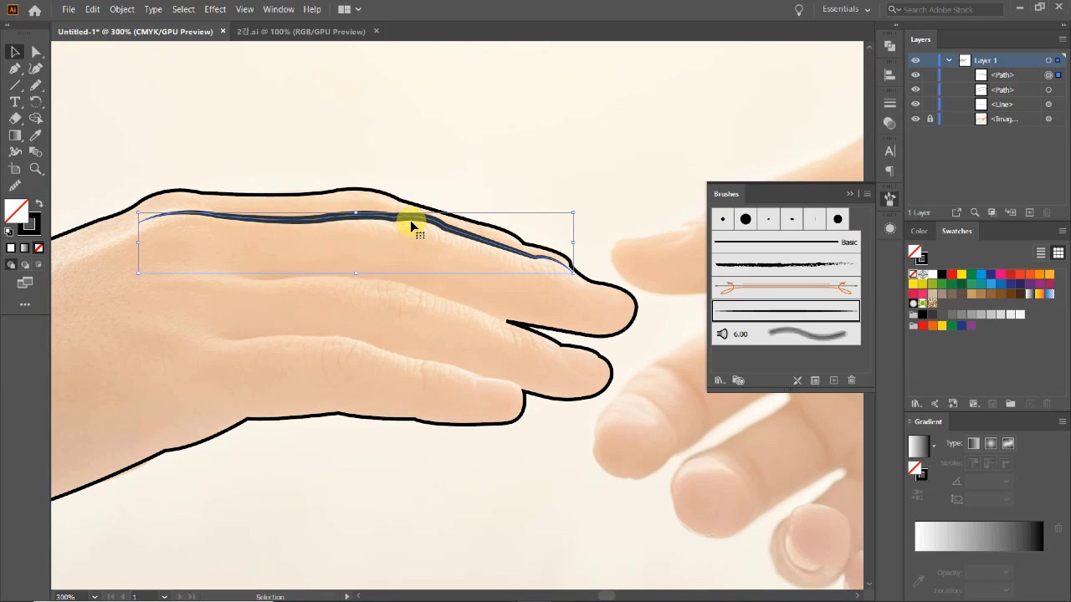
{"action": "left_click", "coordinate": [535, 332]}
{"action": "left_click", "coordinate": [519, 167]}
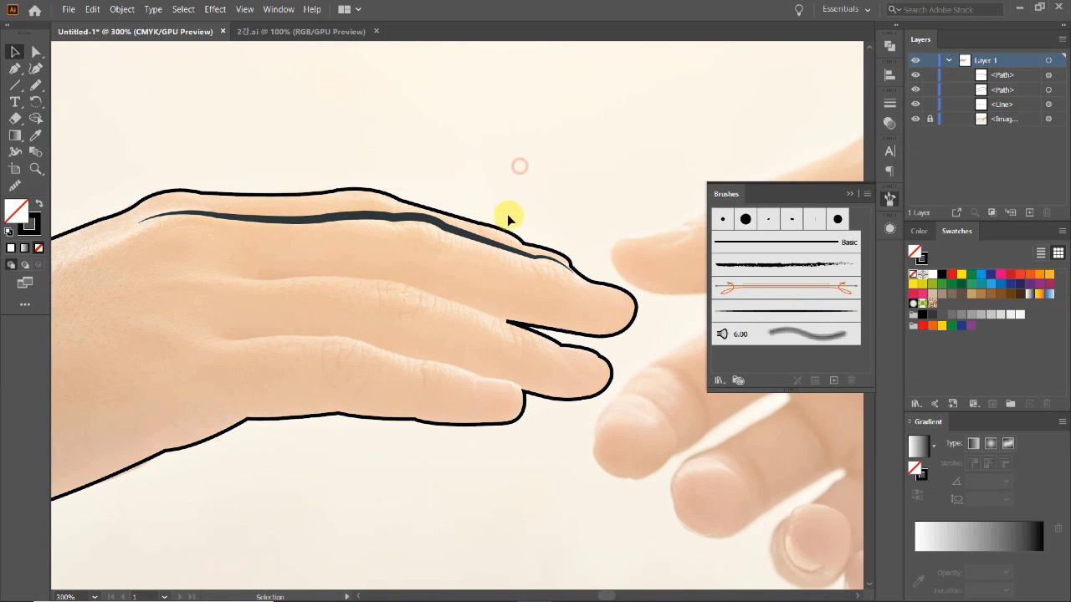
{"action": "left_click", "coordinate": [395, 217]}
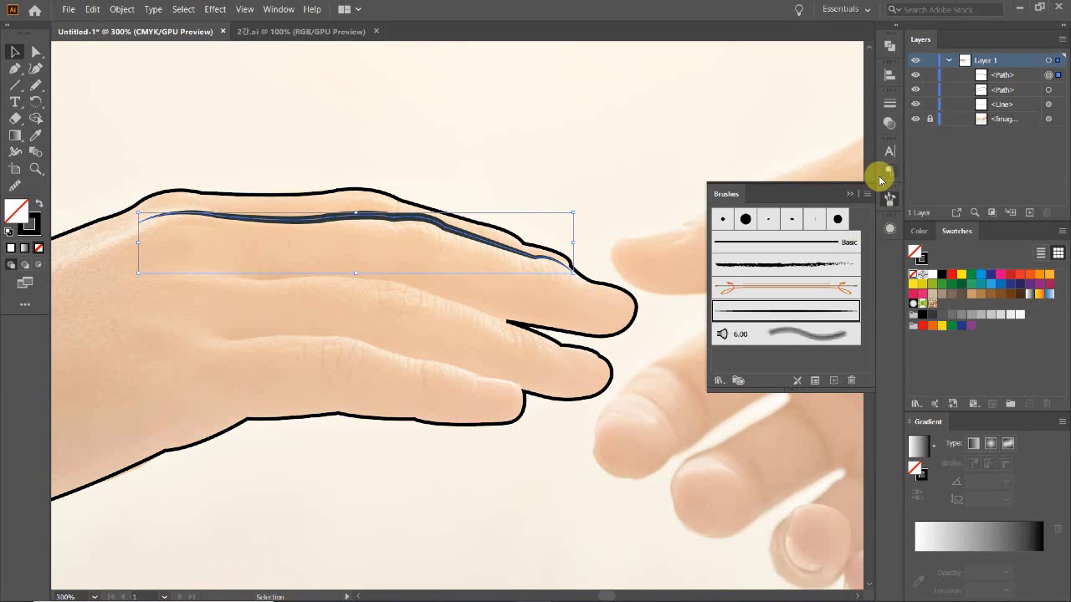
{"action": "left_click", "coordinate": [889, 103]}
{"action": "left_click", "coordinate": [766, 118]}
{"action": "left_click", "coordinate": [766, 122]}
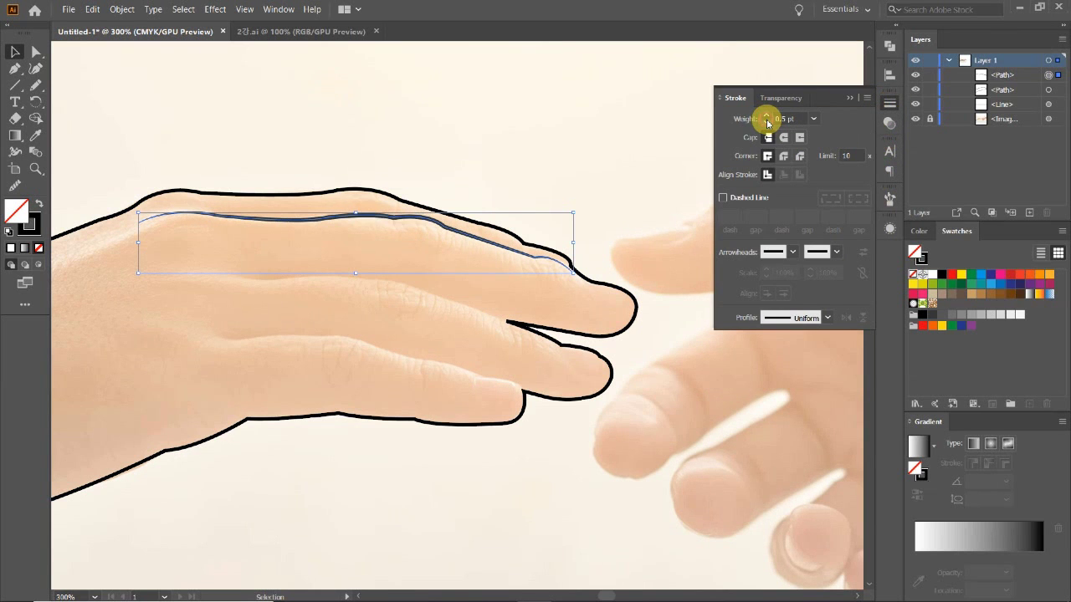
{"action": "left_click", "coordinate": [432, 148]}
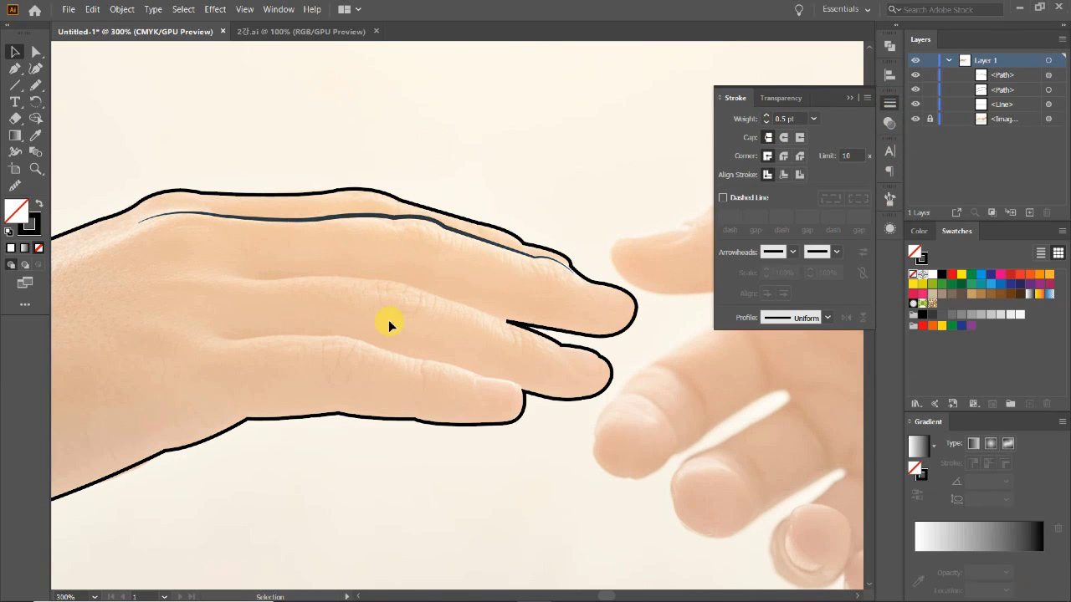
{"action": "key", "text": "ctrl+minus"}
{"action": "key", "text": "ctrl+minus"}
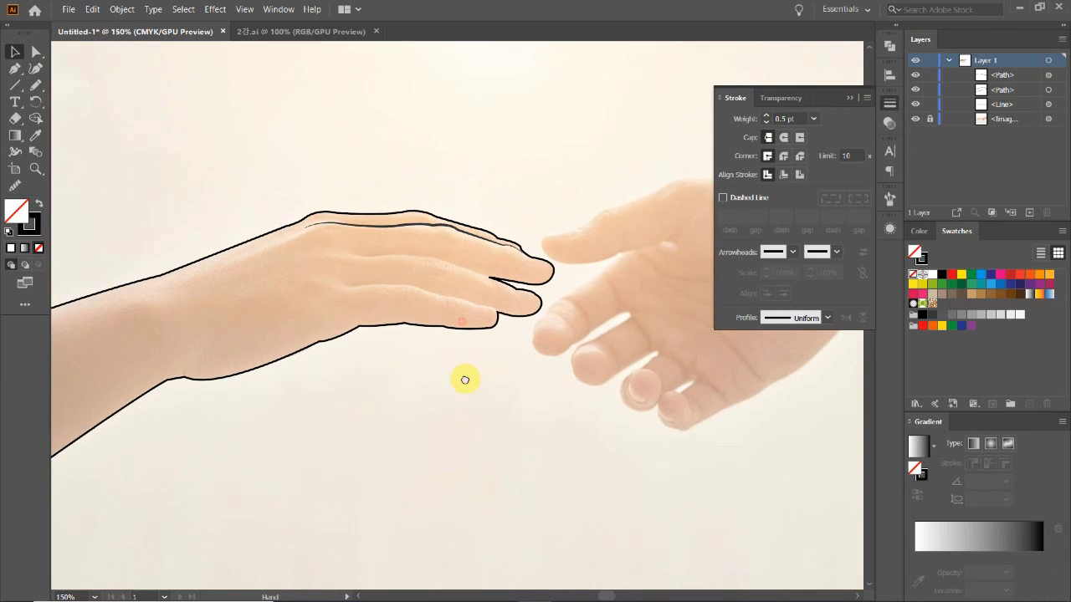
{"action": "scroll", "coordinate": [452, 352], "scroll_direction": "up", "scroll_amount": 3}
Zoom in on the fingers and draw a curved Pen crease line along the second finger
{"action": "left_click", "coordinate": [440, 317]}
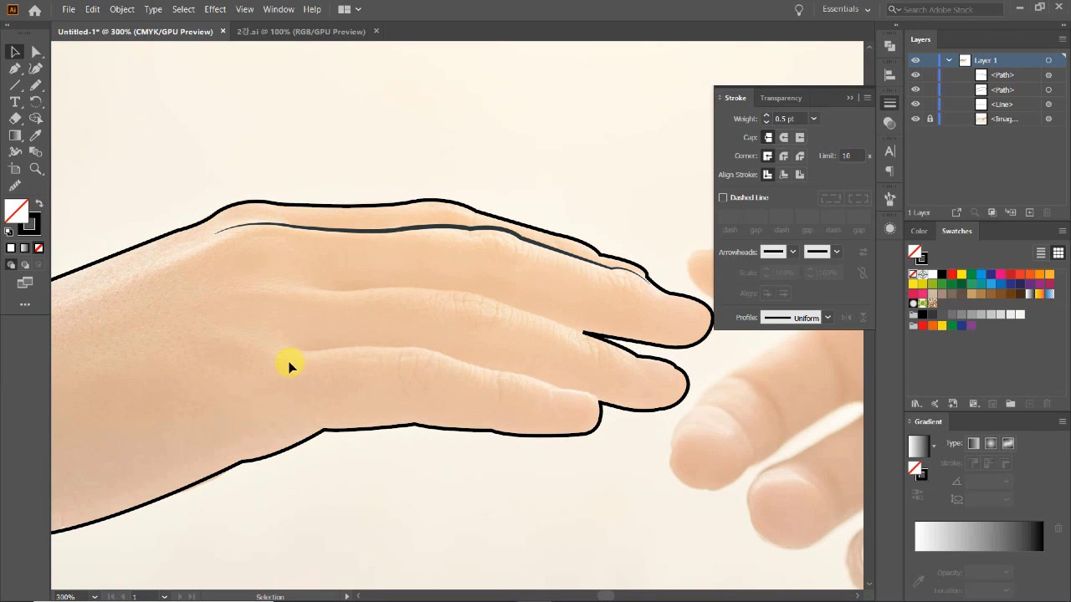
{"action": "left_click", "coordinate": [448, 353]}
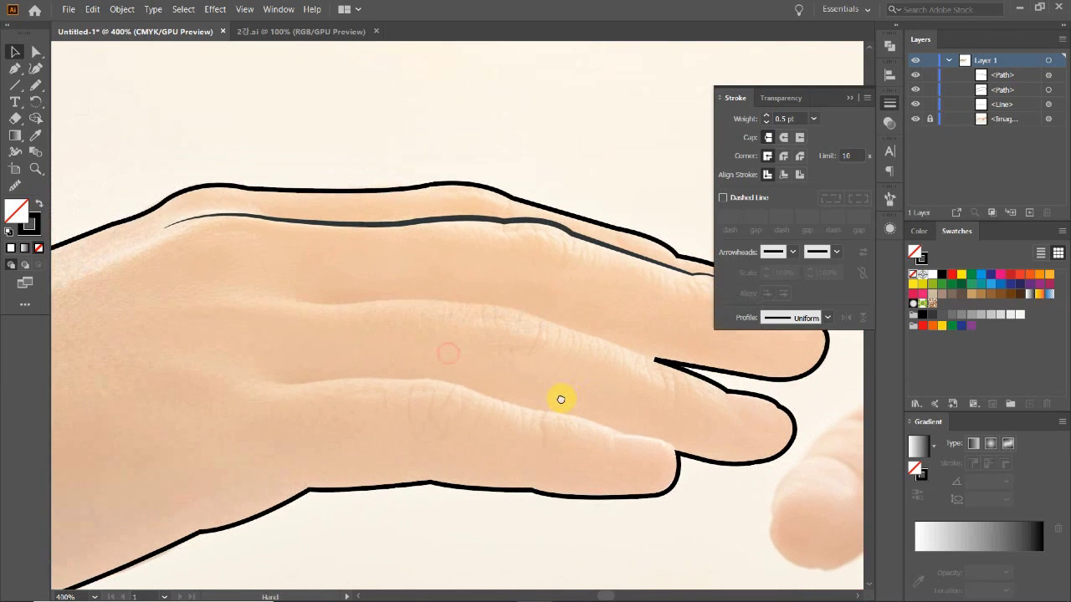
{"action": "key", "text": "q"}
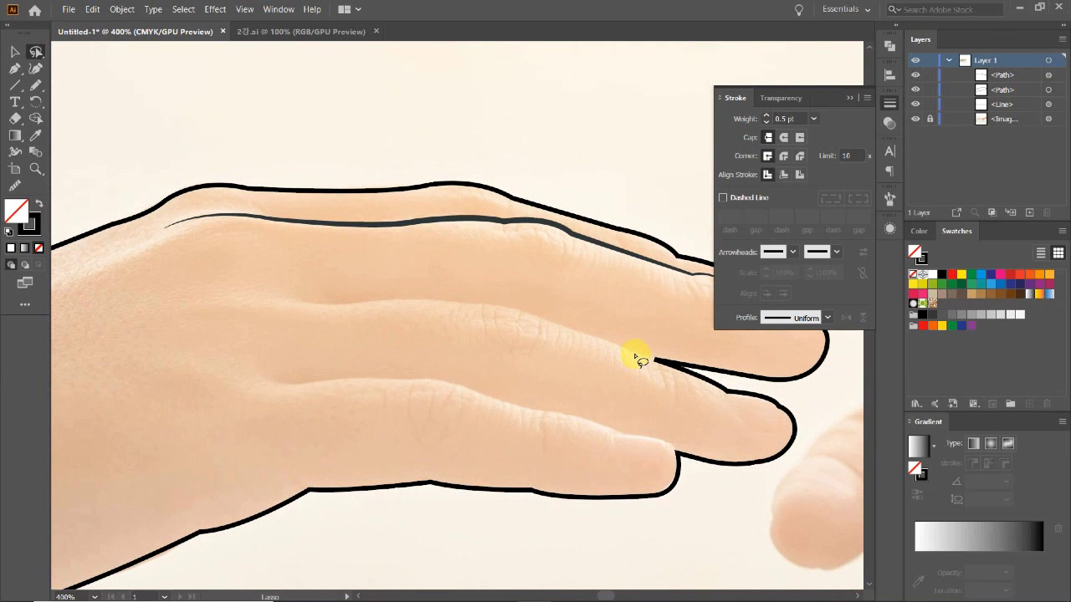
{"action": "key", "text": "p"}
{"action": "left_click", "coordinate": [653, 361]}
{"action": "left_click", "coordinate": [529, 314]}
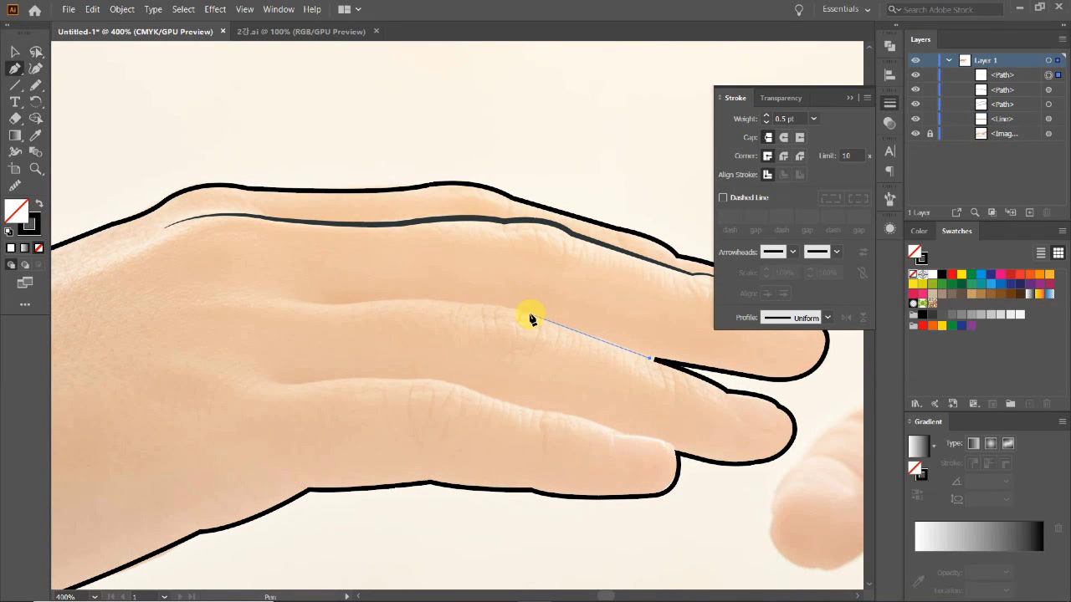
{"action": "left_click", "coordinate": [470, 304]}
{"action": "left_click", "coordinate": [444, 304]}
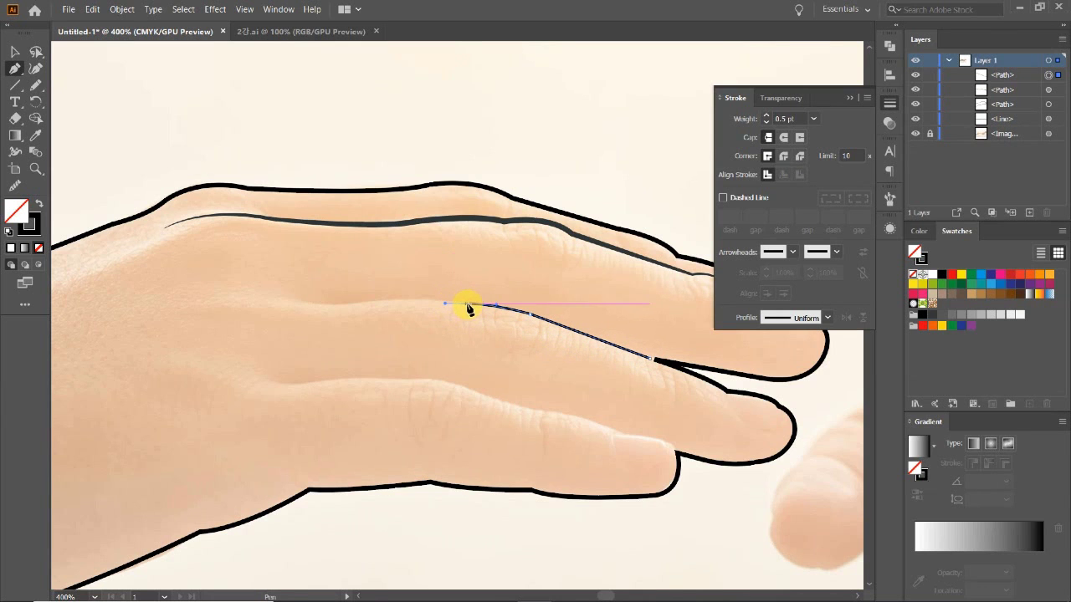
{"action": "left_click_drag", "start_coordinate": [368, 304], "coordinate": [322, 311]}
{"action": "left_click_drag", "start_coordinate": [335, 306], "coordinate": [265, 294]}
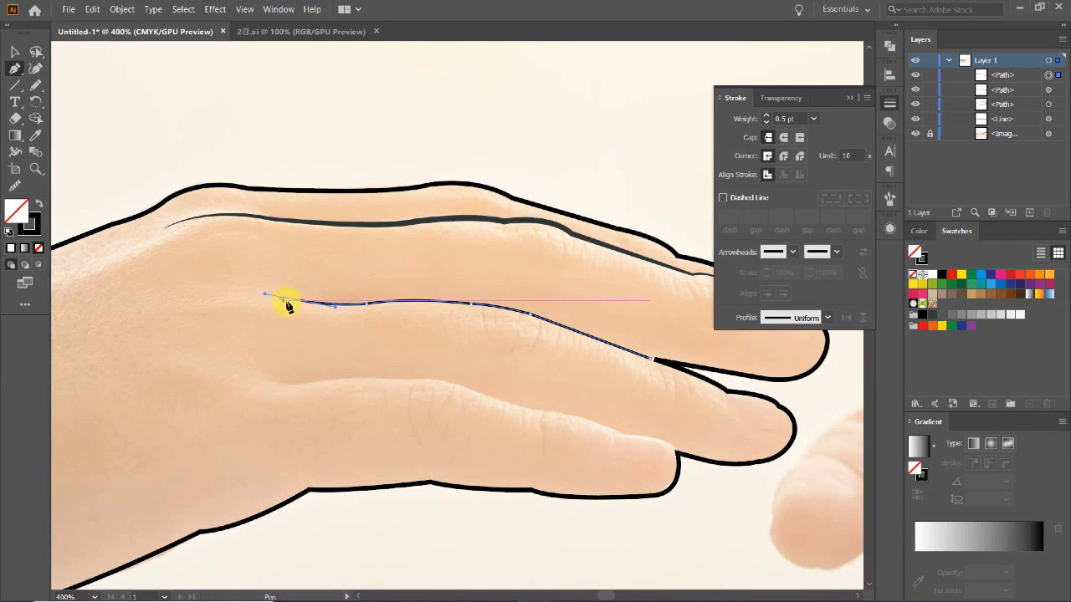
{"action": "left_click", "coordinate": [243, 296], "text": "ctrl"}
Give the new crease line the tapered charcoal brush with a 0.5 pt stroke weight
{"action": "left_click", "coordinate": [216, 301], "text": "ctrl"}
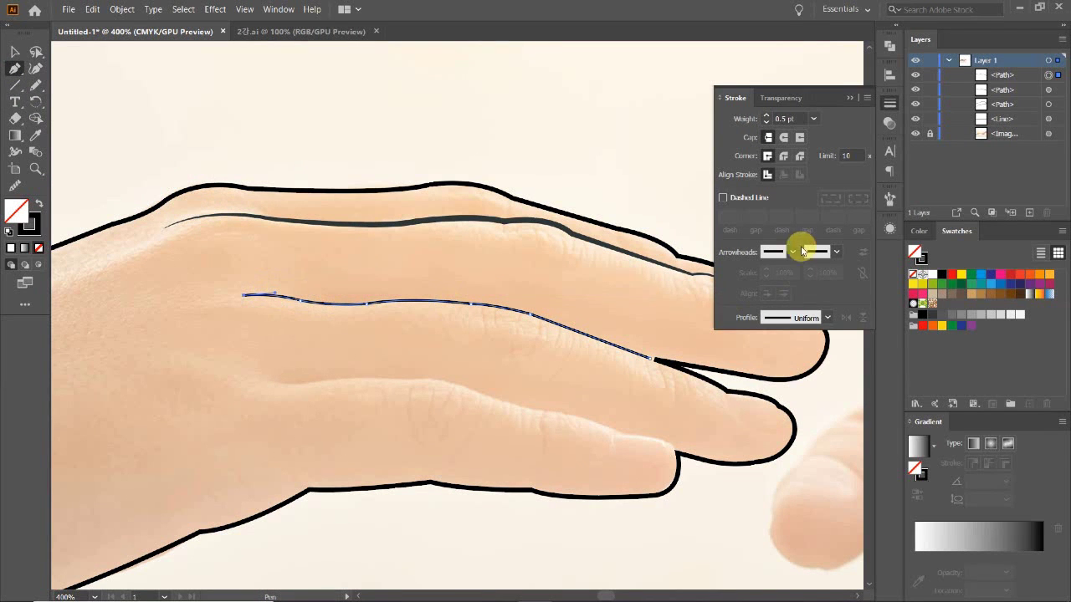
{"action": "left_click", "coordinate": [889, 199]}
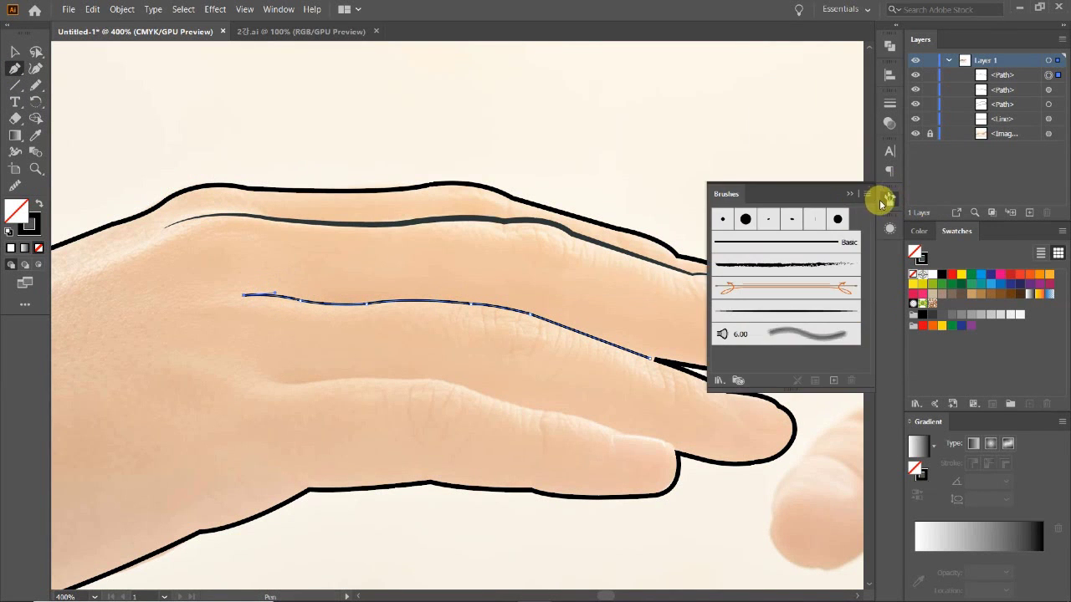
{"action": "left_click", "coordinate": [780, 311]}
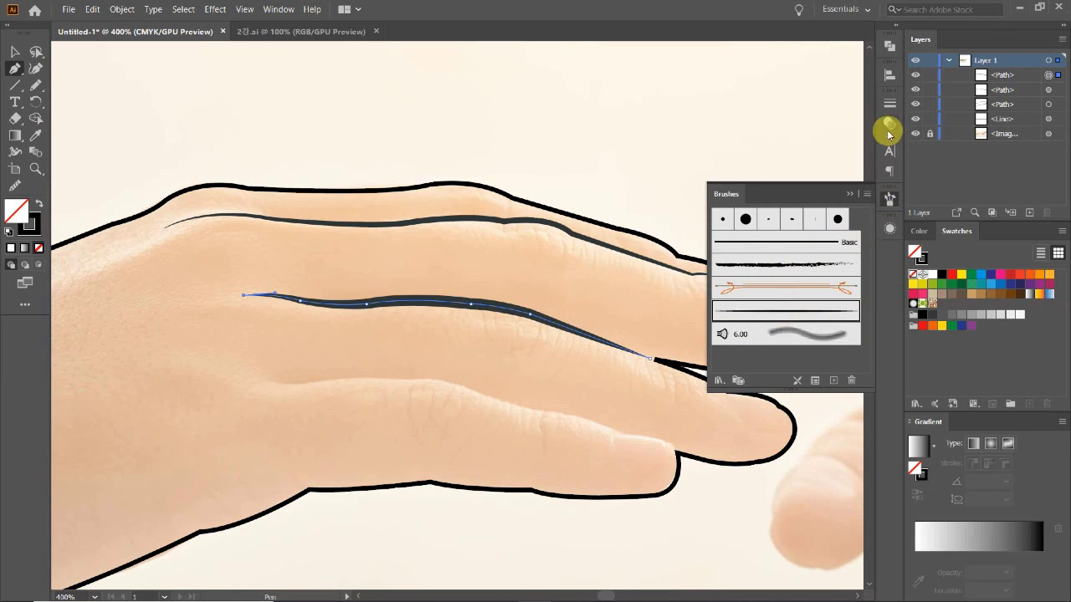
{"action": "left_click", "coordinate": [889, 103]}
{"action": "left_click", "coordinate": [766, 122]}
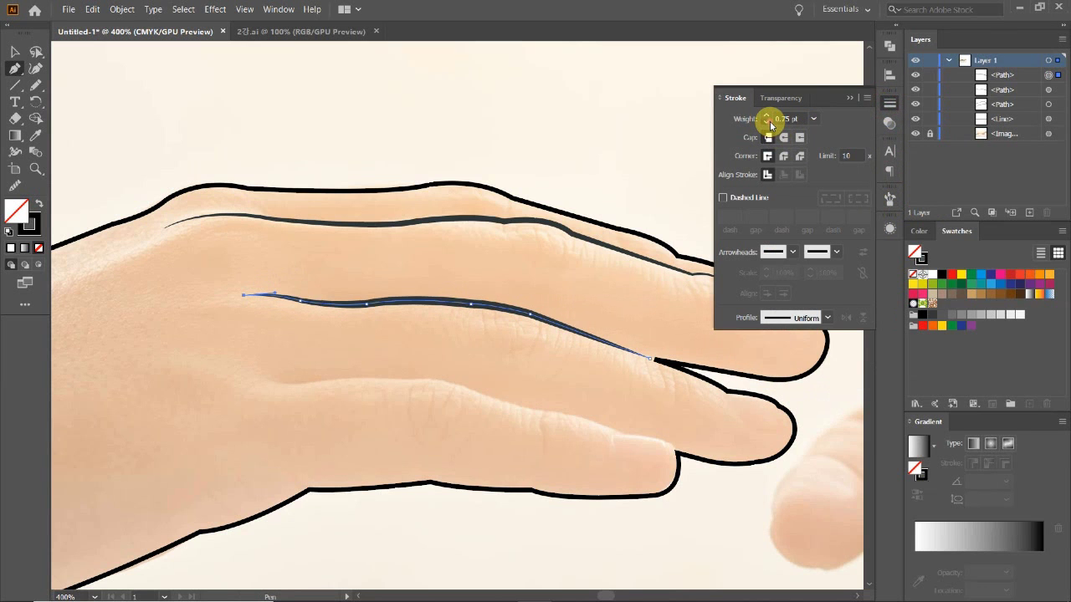
{"action": "left_click", "coordinate": [16, 52]}
Pan to the lower finger and start a Pen crease line, redoing its first curve
{"action": "left_click", "coordinate": [230, 99]}
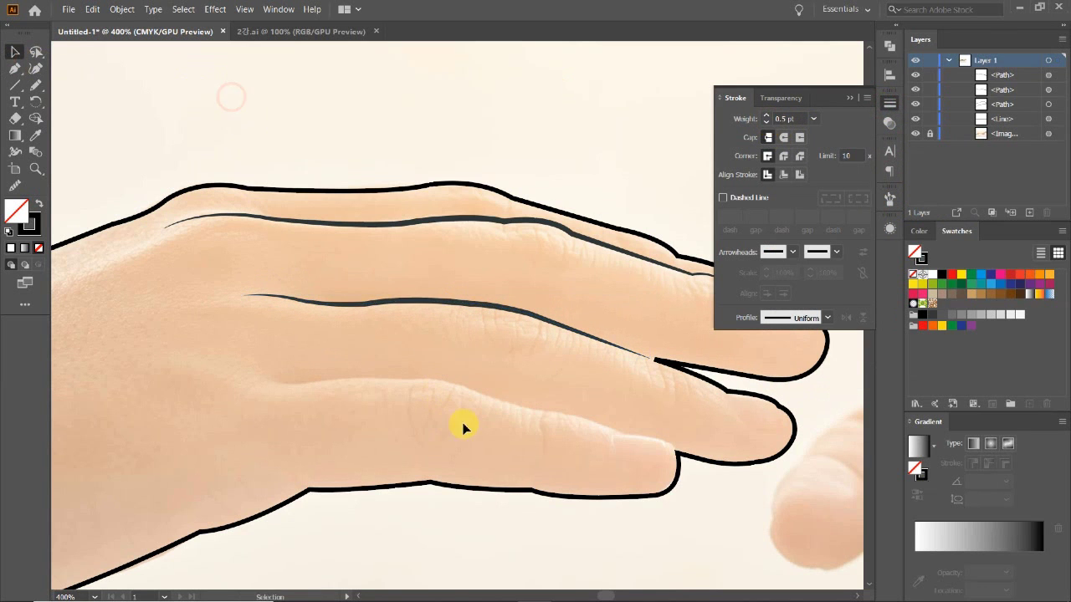
{"action": "left_click_drag", "start_coordinate": [466, 394], "coordinate": [391, 315]}
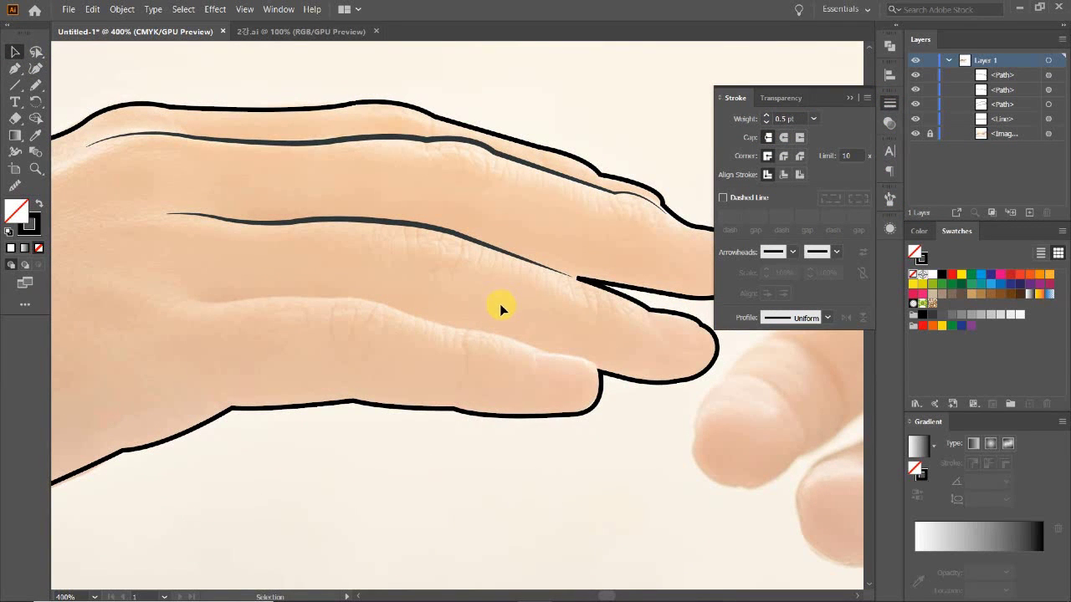
{"action": "left_click_drag", "start_coordinate": [490, 326], "coordinate": [514, 334]}
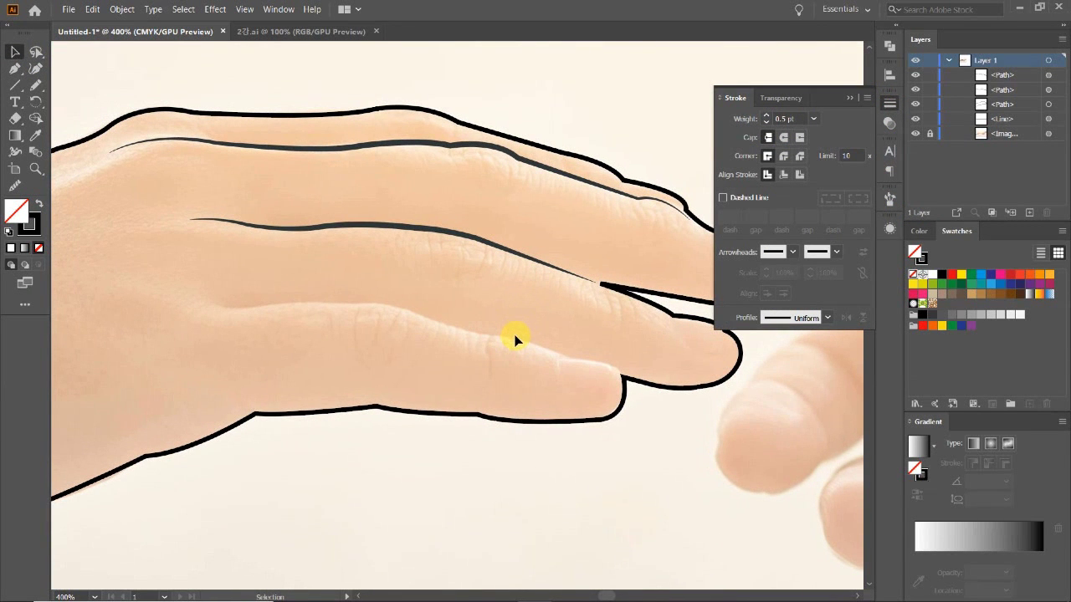
{"action": "key", "text": "p"}
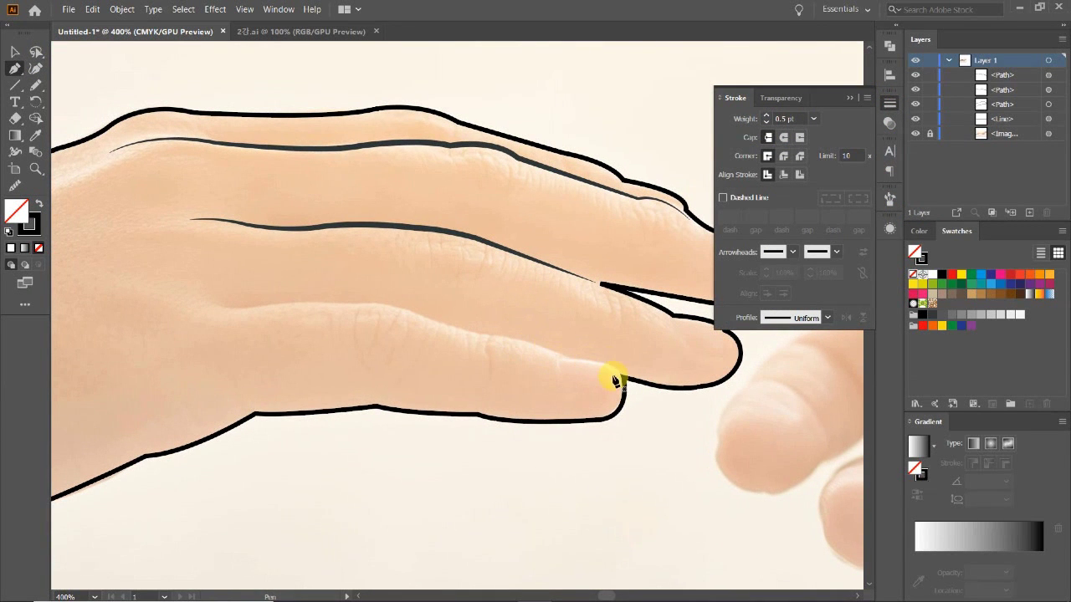
{"action": "left_click", "coordinate": [176, 297]}
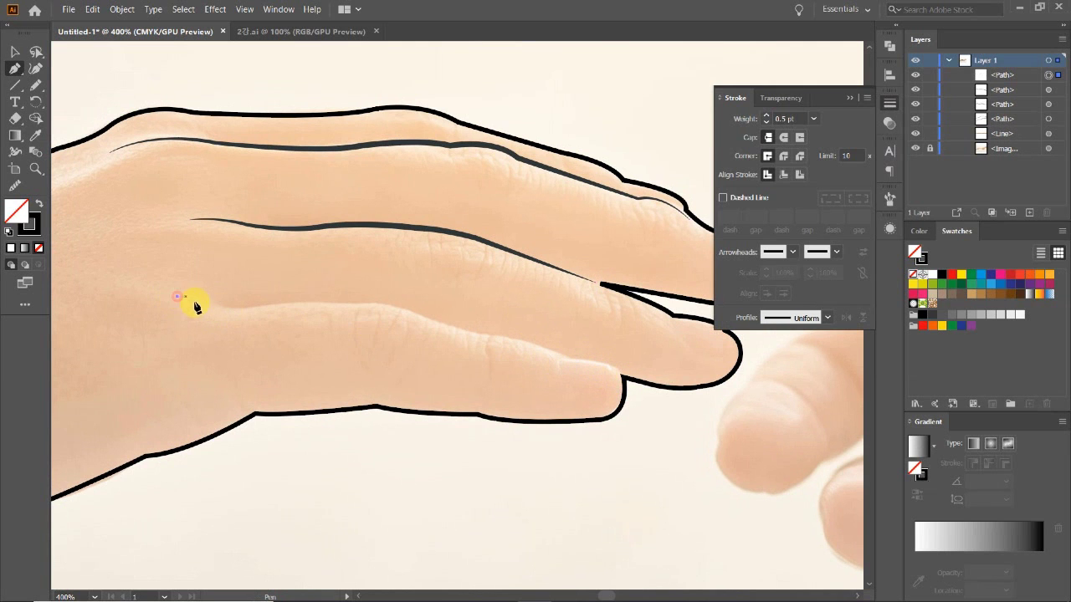
{"action": "left_click_drag", "start_coordinate": [278, 307], "coordinate": [263, 315]}
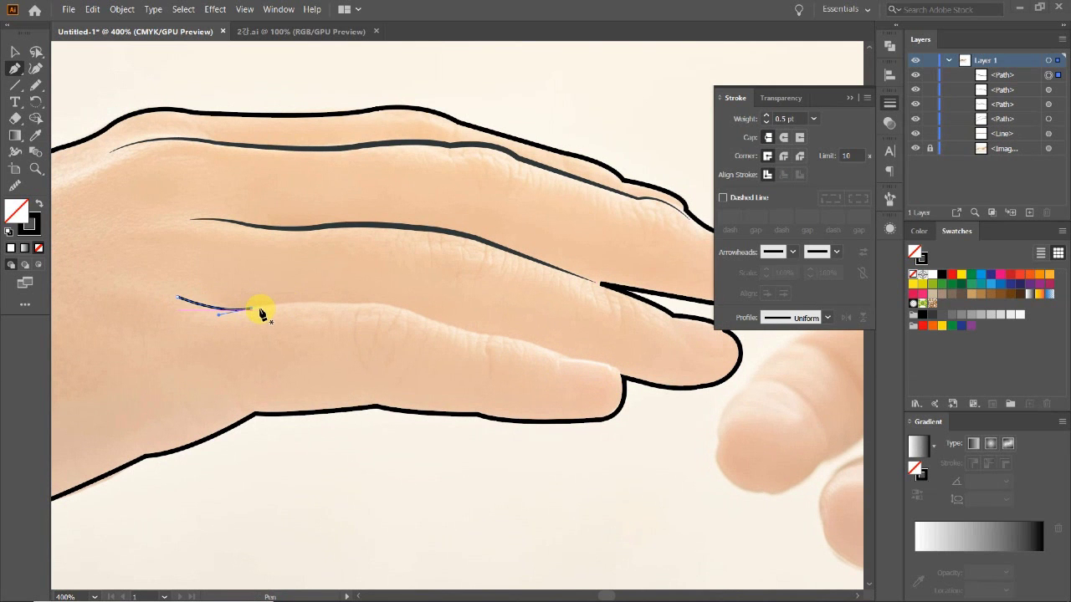
{"action": "key", "text": "ctrl"}
{"action": "key", "text": "ctrl+z"}
{"action": "left_click_drag", "start_coordinate": [248, 310], "coordinate": [360, 306]}
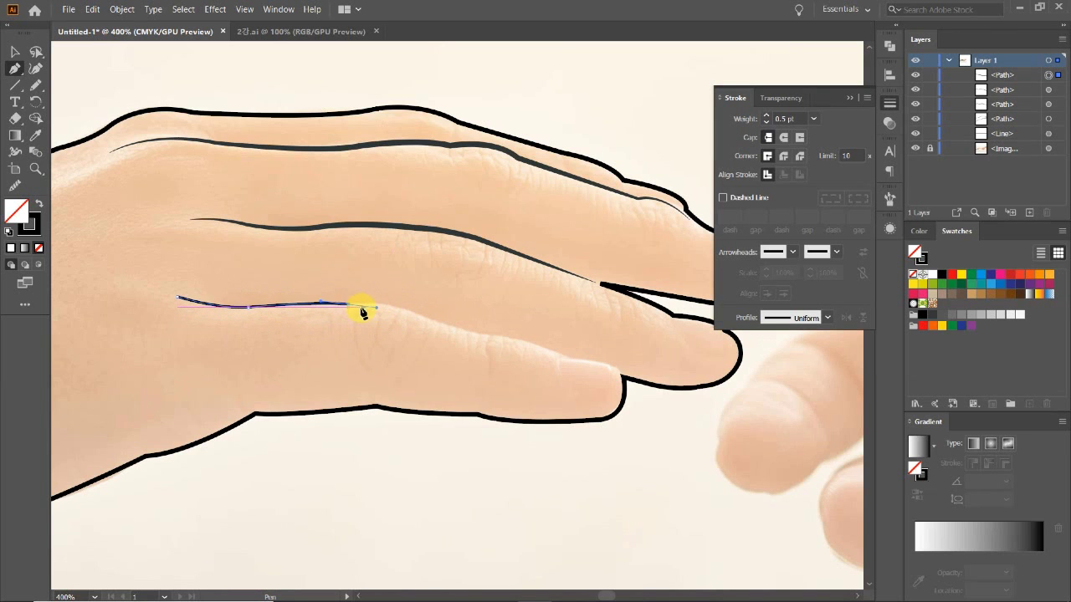
Extend the crease along the lower finger, zooming to 800% to end it at the fingertip
{"action": "left_click_drag", "start_coordinate": [445, 326], "coordinate": [475, 339]}
{"action": "left_click", "coordinate": [445, 326]}
{"action": "left_click_drag", "start_coordinate": [514, 343], "coordinate": [522, 347]}
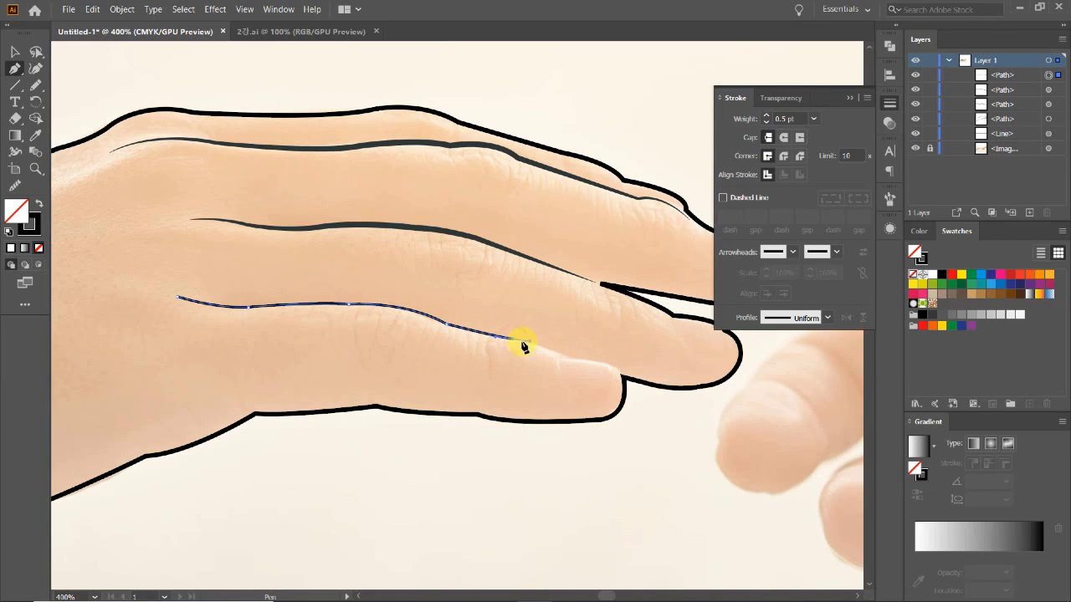
{"action": "left_click", "coordinate": [573, 363]}
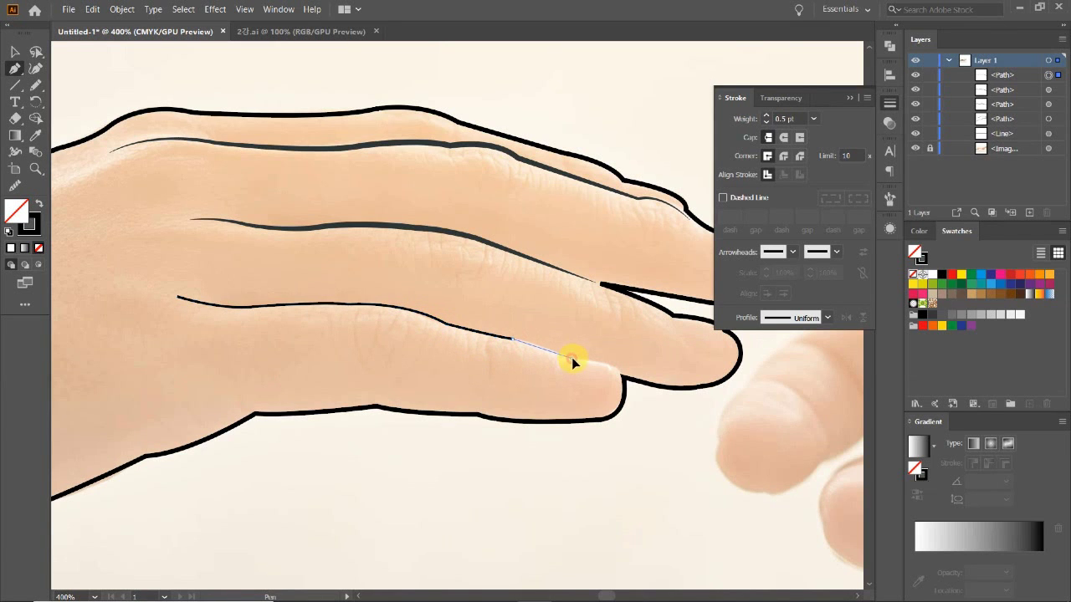
{"action": "key", "text": "ctrl+equal"}
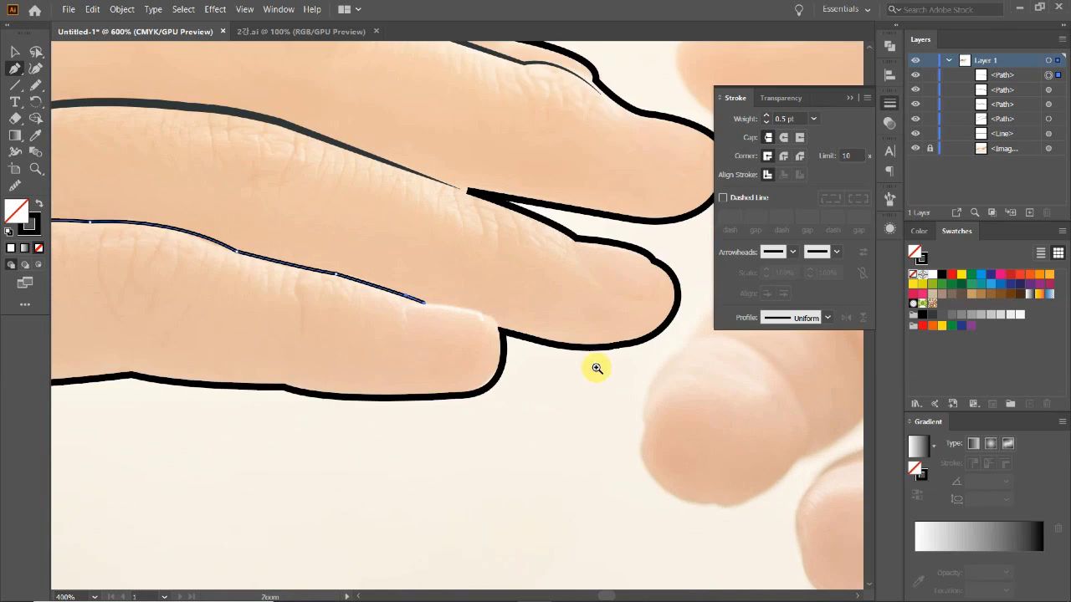
{"action": "key", "text": "ctrl+equal"}
{"action": "left_click_drag", "start_coordinate": [333, 283], "coordinate": [455, 333]}
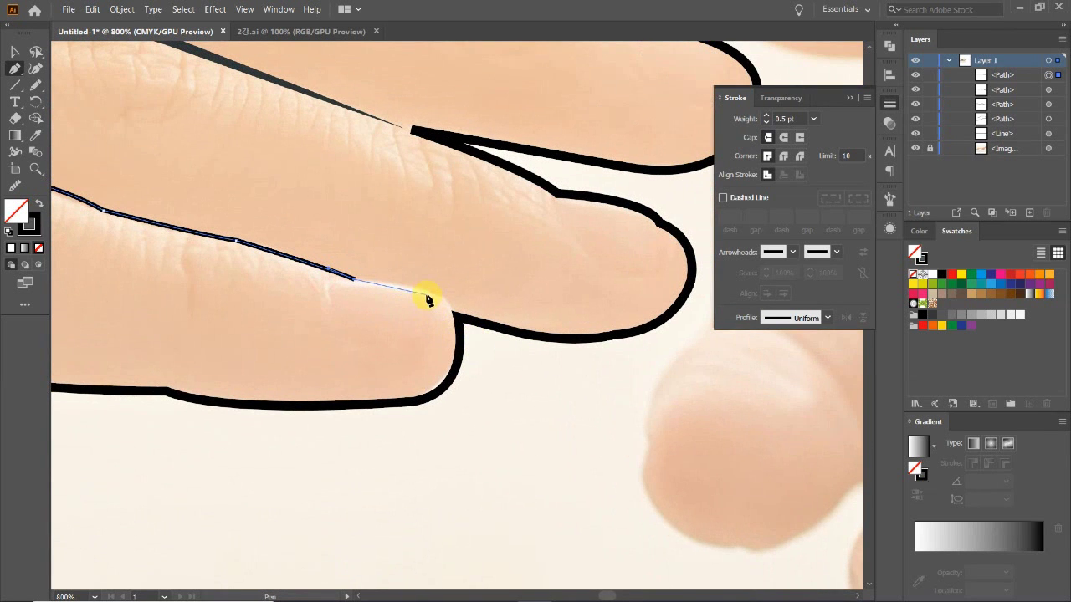
{"action": "left_click_drag", "start_coordinate": [427, 289], "coordinate": [442, 306]}
{"action": "left_click", "coordinate": [429, 291]}
{"action": "left_click", "coordinate": [453, 315]}
{"action": "left_click", "coordinate": [455, 322], "text": "ctrl"}
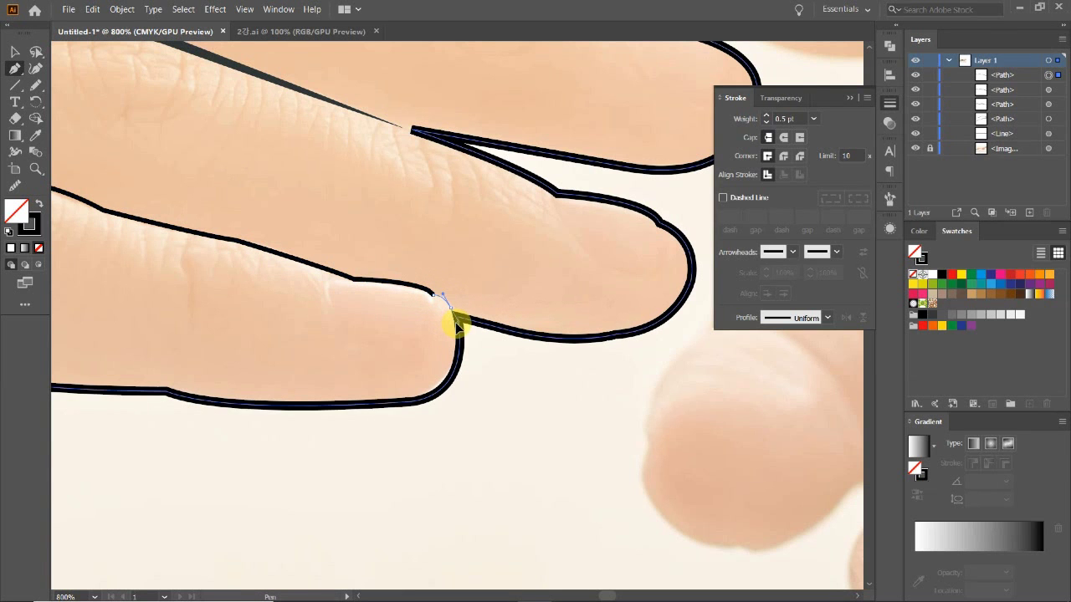
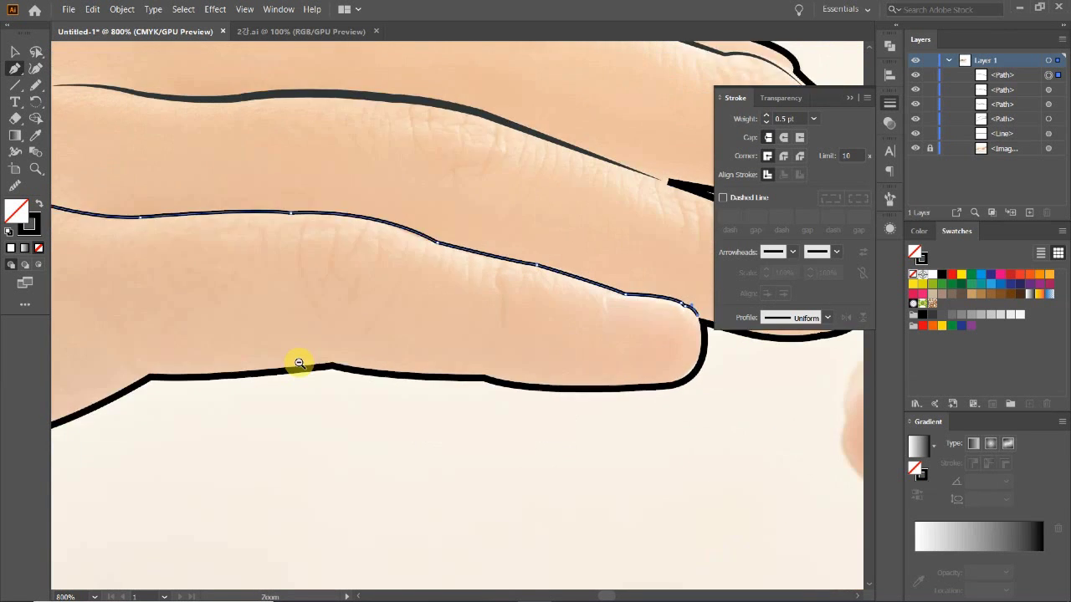
Apply a brush to the lower finger crease and thin its stroke to 0.5 pt
{"action": "left_click", "coordinate": [299, 363], "text": "alt"}
{"action": "left_click_drag", "start_coordinate": [478, 318], "coordinate": [421, 394]}
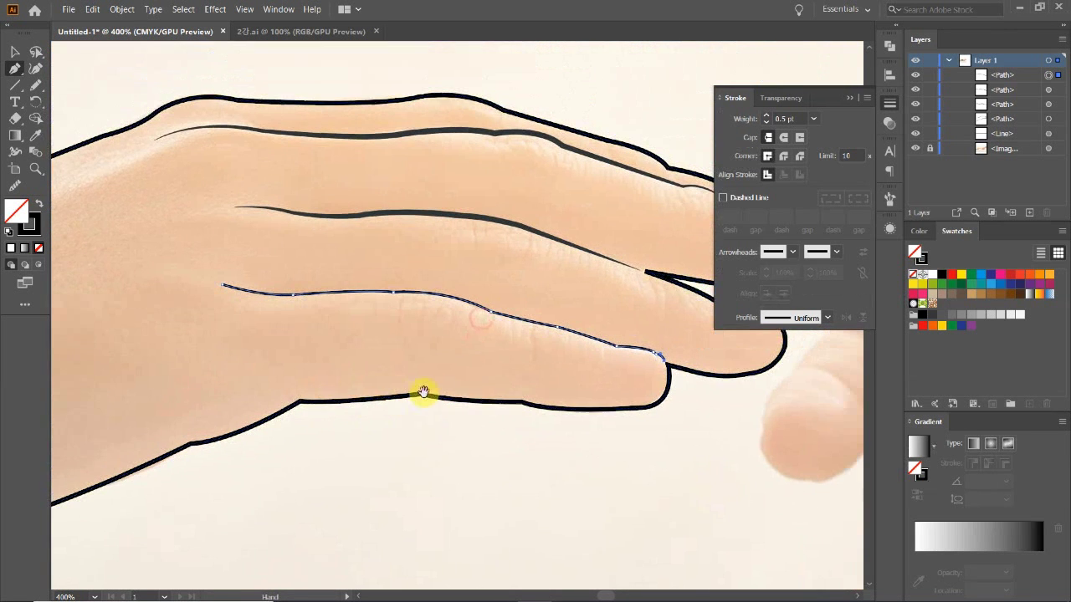
{"action": "left_click", "coordinate": [887, 197]}
{"action": "left_click", "coordinate": [776, 312]}
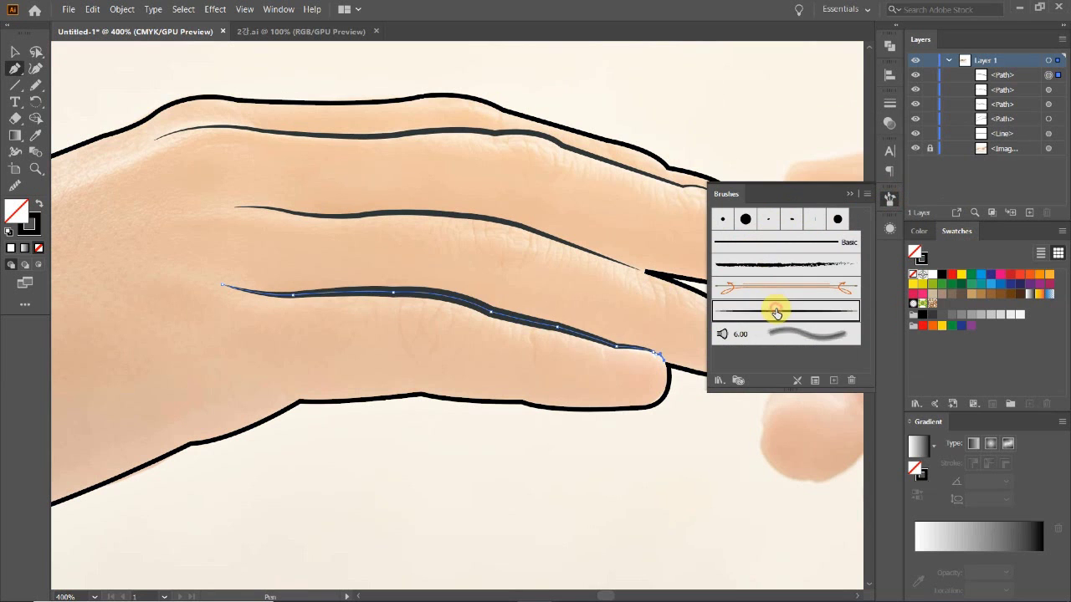
{"action": "left_click", "coordinate": [889, 102]}
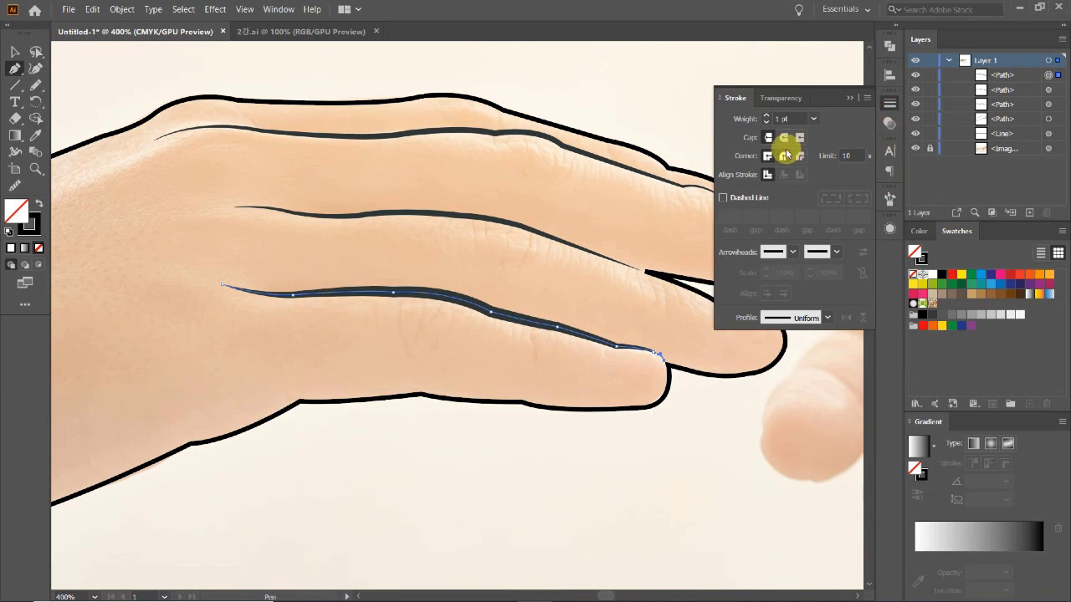
{"action": "left_click", "coordinate": [765, 122]}
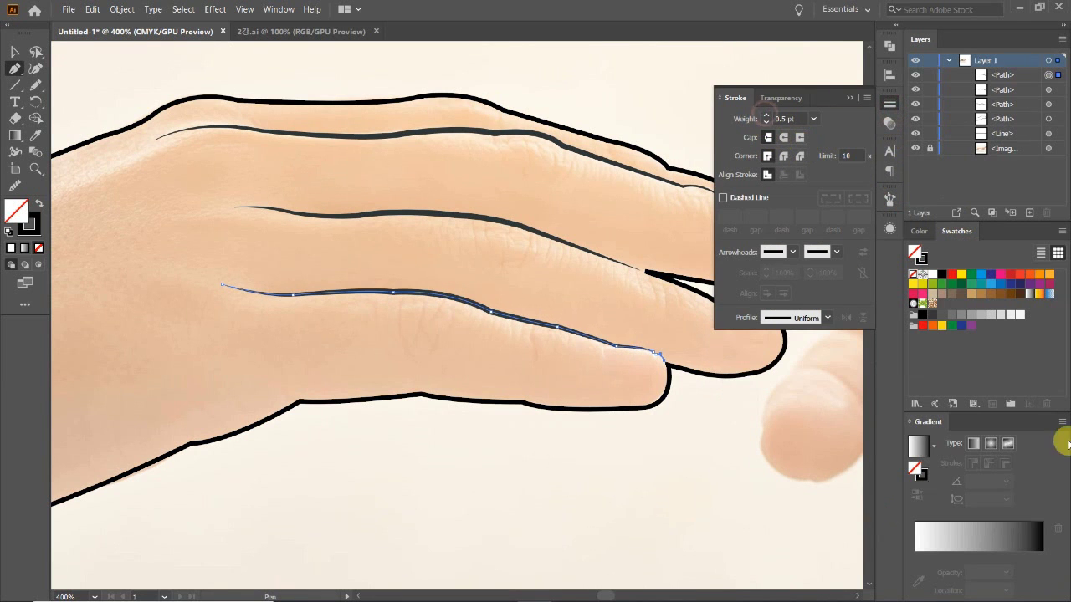
{"action": "left_click", "coordinate": [14, 52]}
{"action": "left_click", "coordinate": [559, 103]}
Zoom out to the whole artboard, back in on the fingertips, then switch to 2.ai
{"action": "key", "text": "ctrl+minus"}
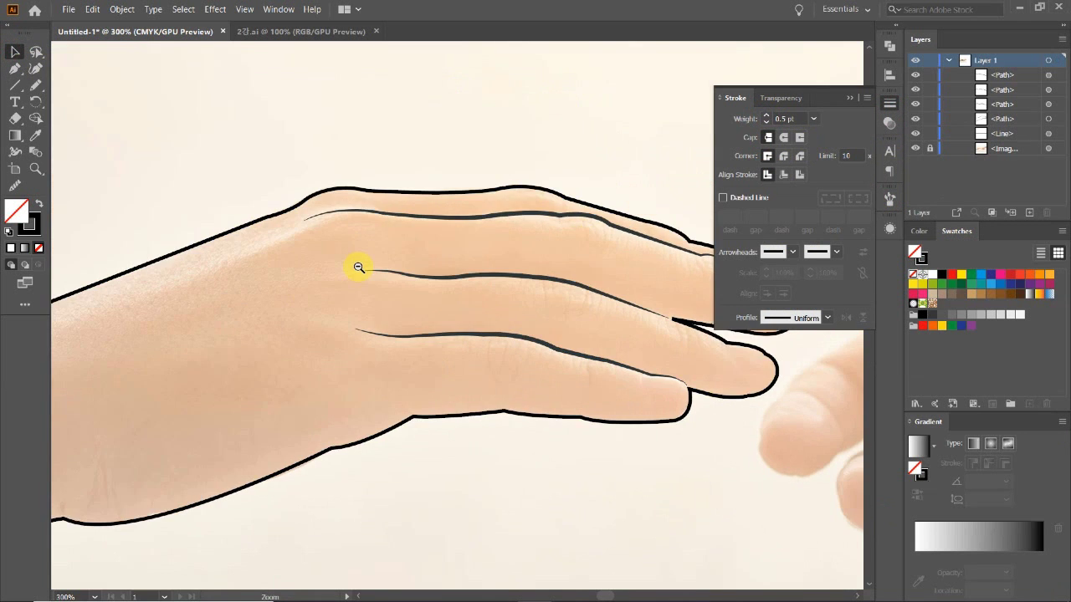
{"action": "left_click", "coordinate": [358, 267], "text": "ctrl+alt"}
{"action": "left_click", "coordinate": [587, 461], "text": "ctrl+alt"}
{"action": "left_click", "coordinate": [410, 361], "text": "ctrl+alt"}
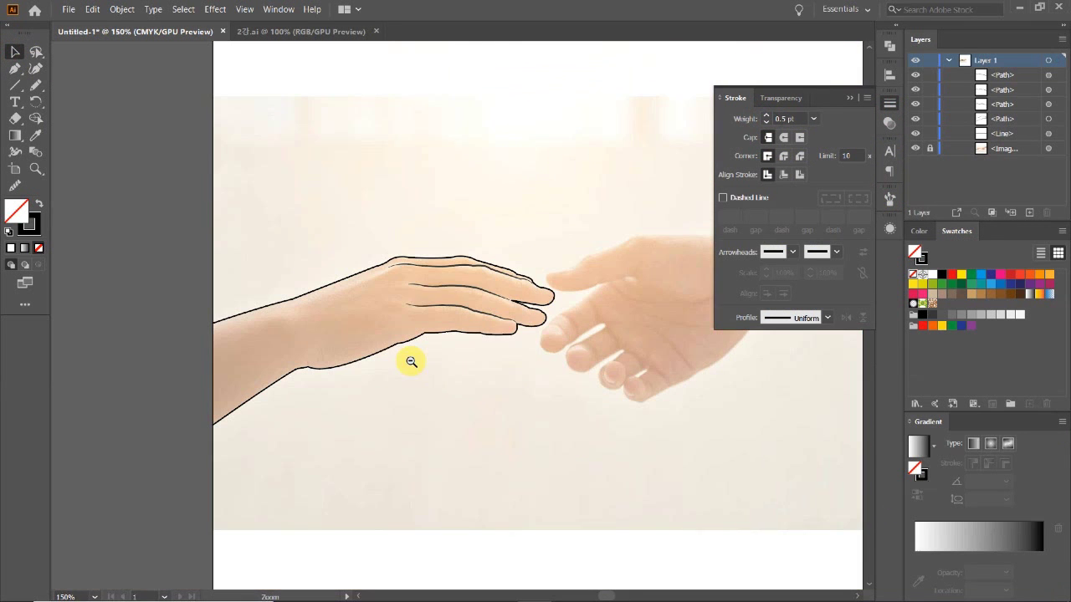
{"action": "left_click", "coordinate": [466, 312], "text": "ctrl"}
{"action": "left_click", "coordinate": [501, 293], "text": "ctrl"}
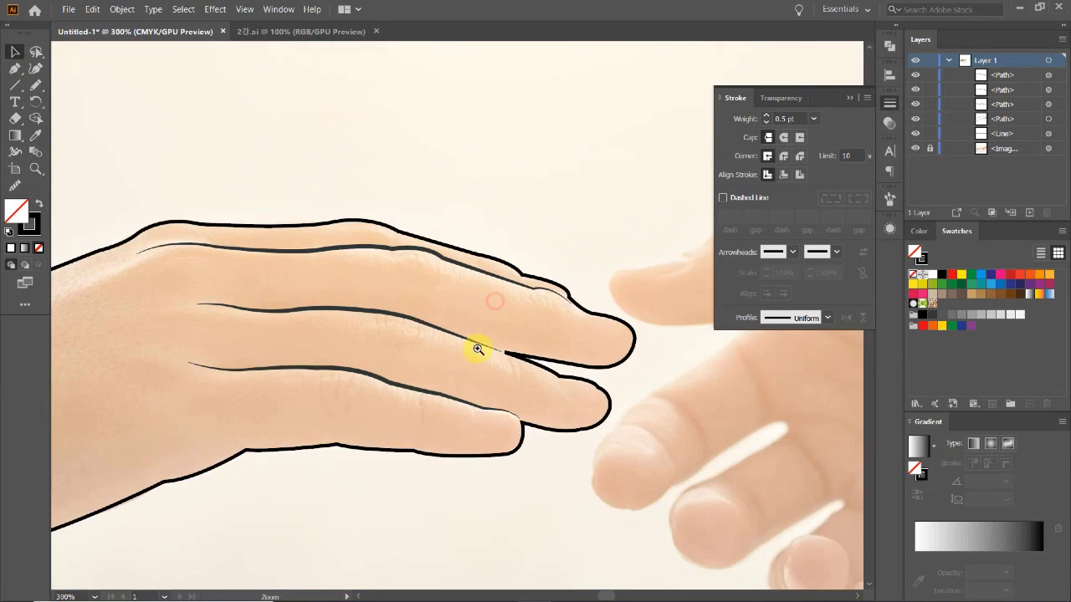
{"action": "left_click", "coordinate": [480, 347], "text": "ctrl"}
{"action": "left_click", "coordinate": [519, 333], "text": "ctrl"}
{"action": "left_click", "coordinate": [475, 326], "text": "ctrl"}
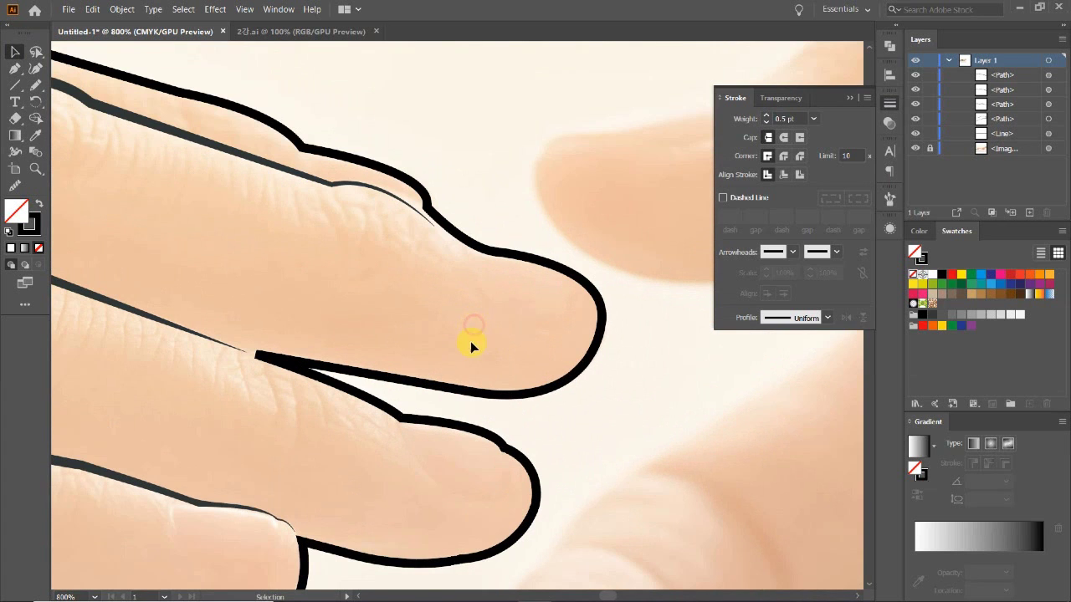
{"action": "left_click", "coordinate": [290, 33]}
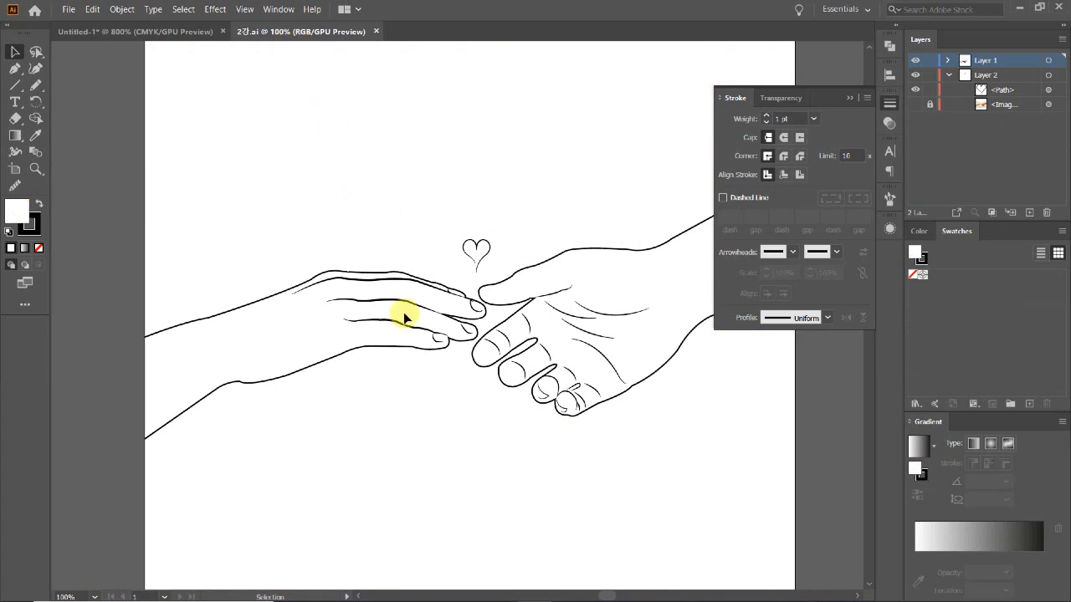
Zoom into the 2.ai reference's fingertips to study the nail lines, then return to Untitled-1
{"action": "left_click", "coordinate": [493, 363], "text": "ctrl"}
{"action": "left_click", "coordinate": [890, 103]}
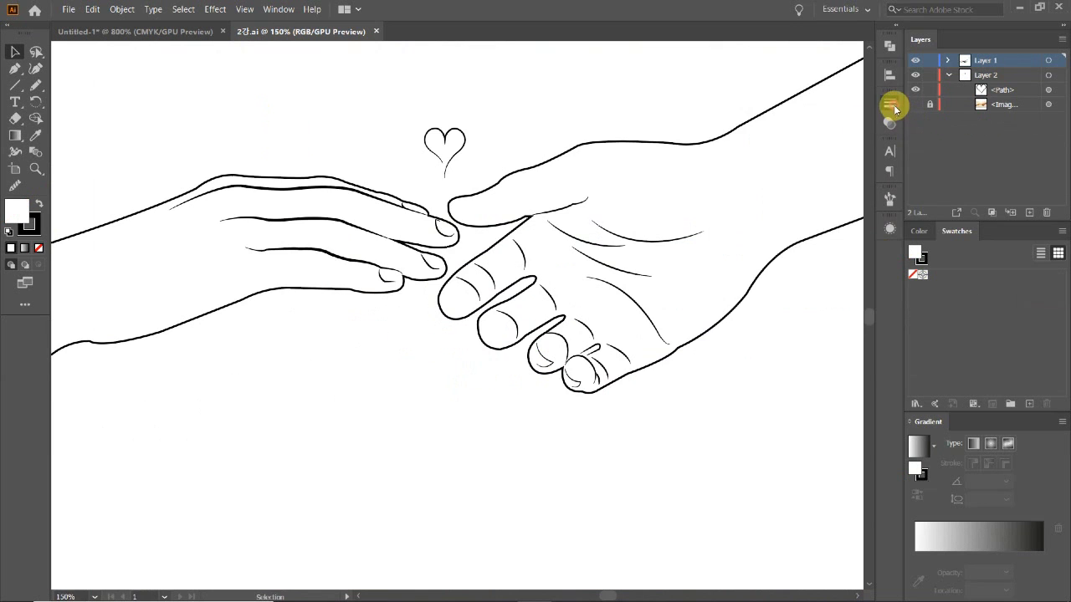
{"action": "left_click", "coordinate": [421, 287], "text": "ctrl"}
{"action": "scroll", "coordinate": [442, 387], "scroll_direction": "up", "scroll_amount": 2}
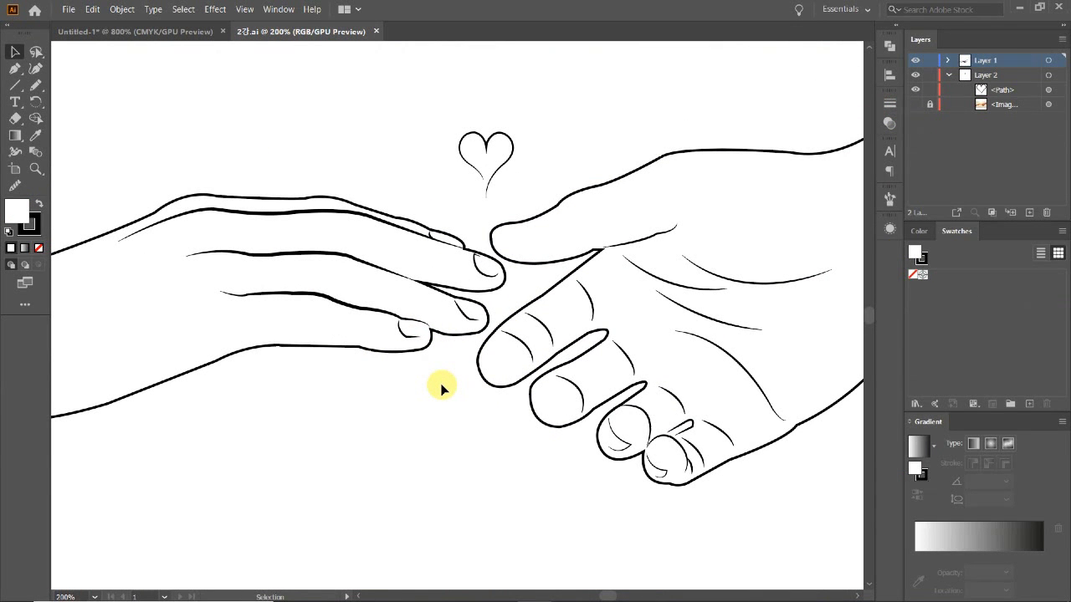
{"action": "left_click_drag", "start_coordinate": [390, 329], "coordinate": [643, 328]}
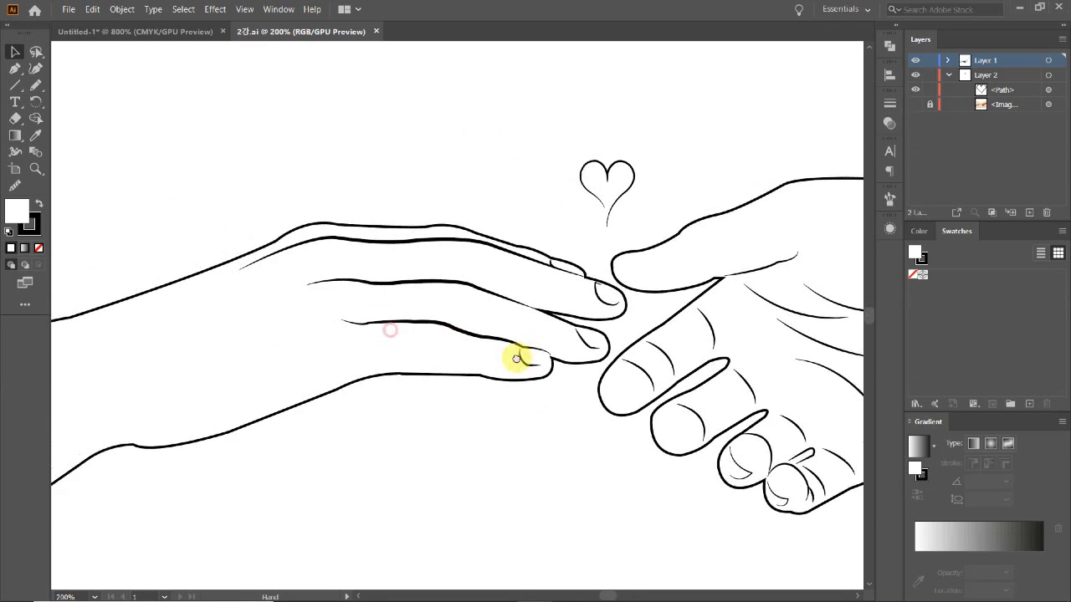
{"action": "left_click_drag", "start_coordinate": [691, 363], "coordinate": [641, 378]}
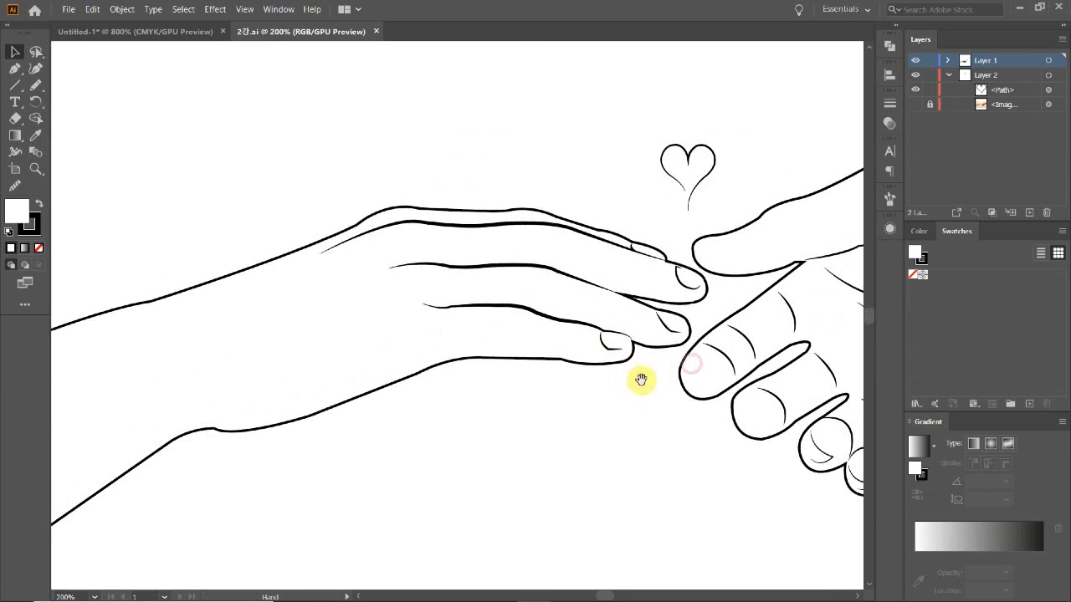
{"action": "left_click", "coordinate": [613, 335], "text": "ctrl"}
{"action": "left_click_drag", "start_coordinate": [545, 324], "coordinate": [554, 321]}
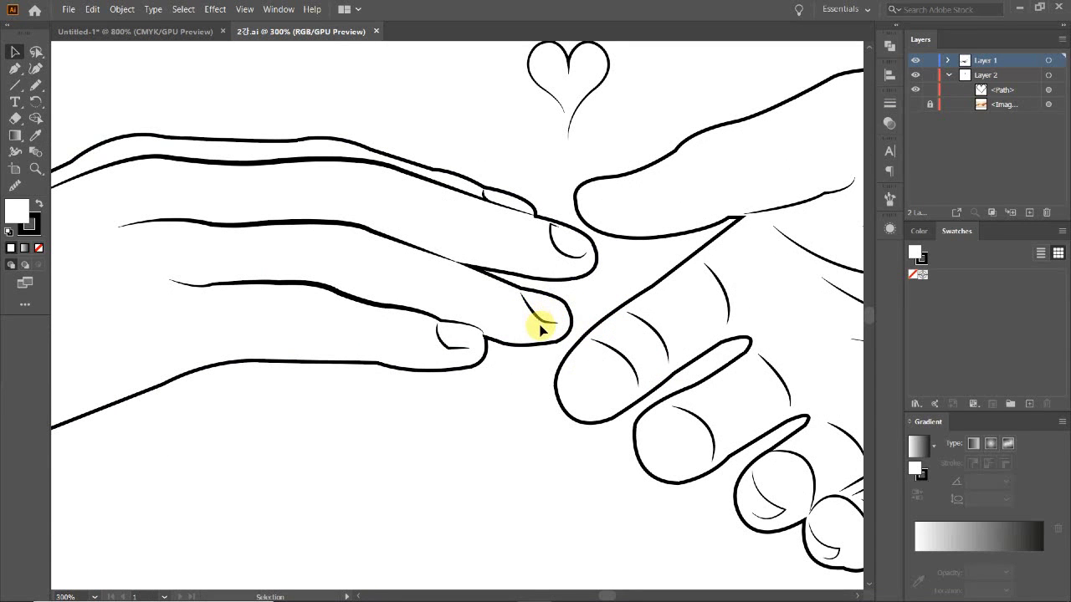
{"action": "left_click", "coordinate": [171, 33]}
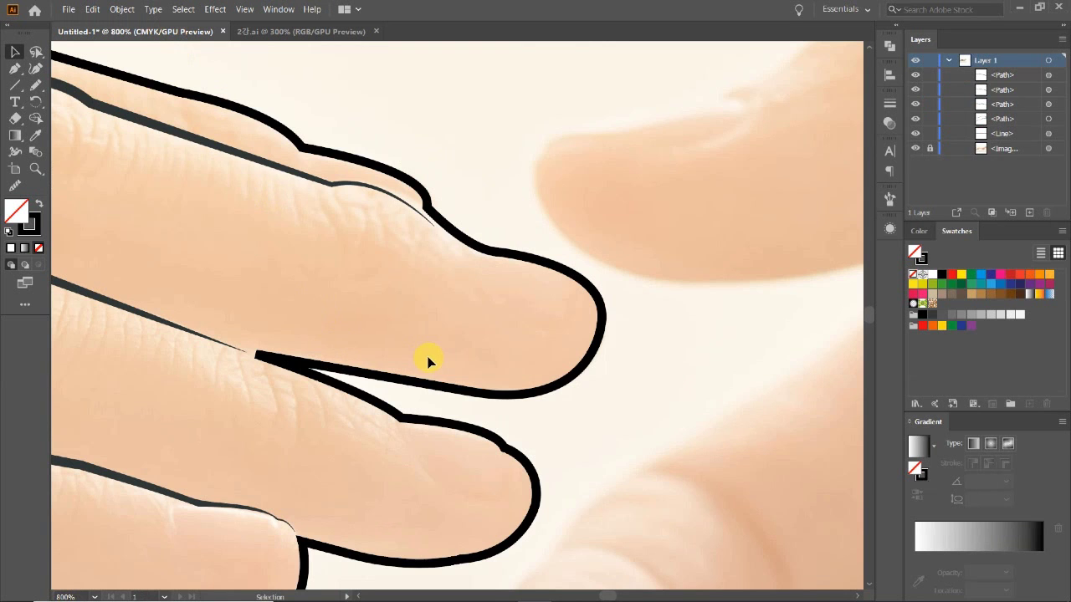
Draw a short curved knuckle crease on the top finger with the Pen tool
{"action": "left_click_drag", "start_coordinate": [378, 289], "coordinate": [466, 328]}
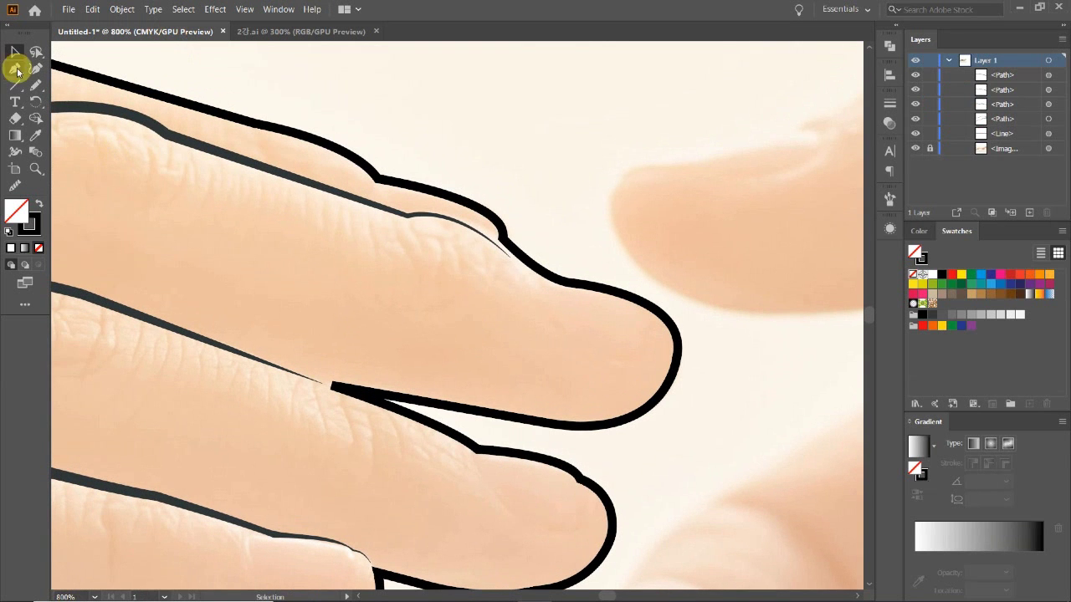
{"action": "key", "text": "p"}
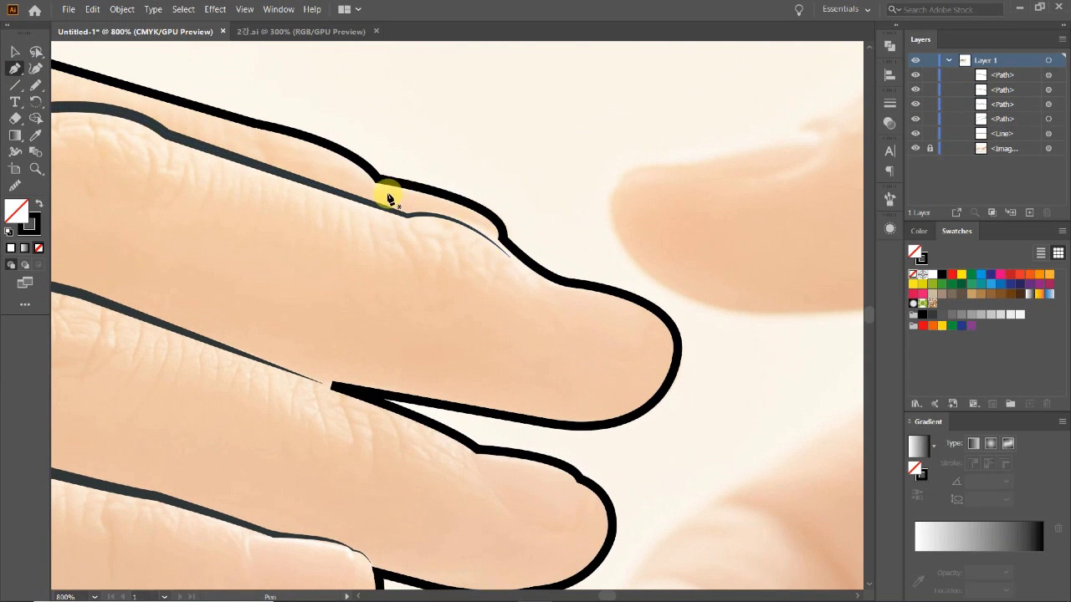
{"action": "left_click", "coordinate": [373, 183]}
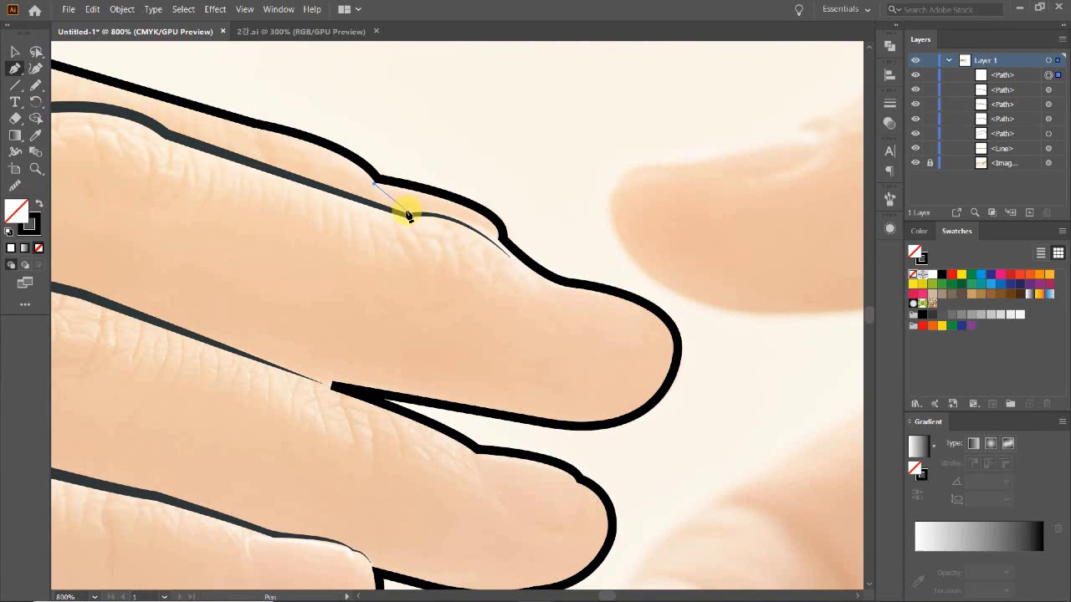
{"action": "left_click_drag", "start_coordinate": [436, 212], "coordinate": [439, 219]}
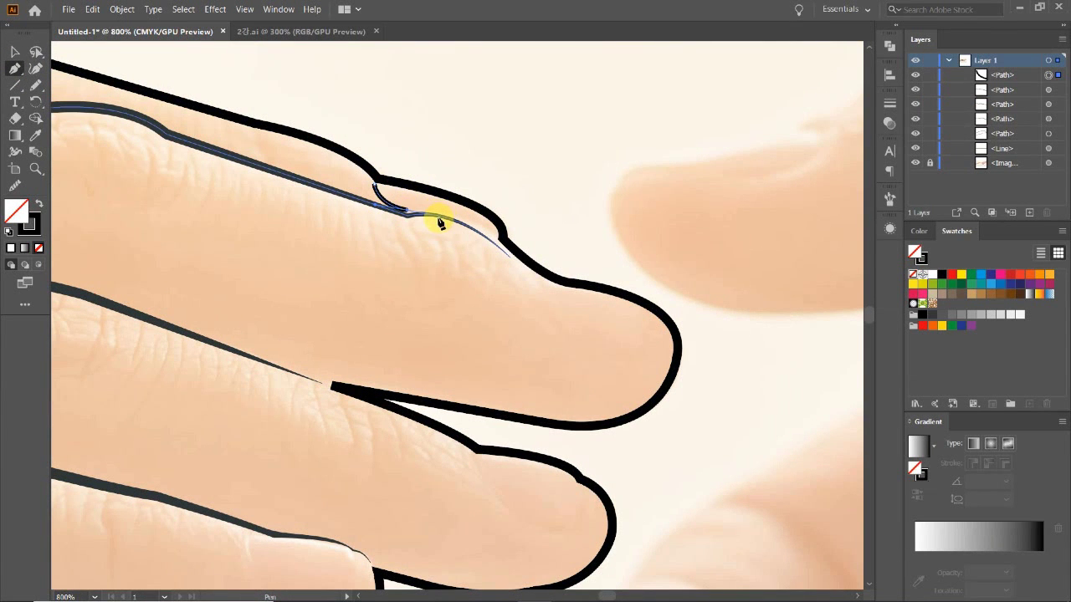
Draw curved fingernail lines on the top and middle fingertips
{"action": "left_click", "coordinate": [560, 289]}
{"action": "left_click_drag", "start_coordinate": [638, 361], "coordinate": [718, 368]}
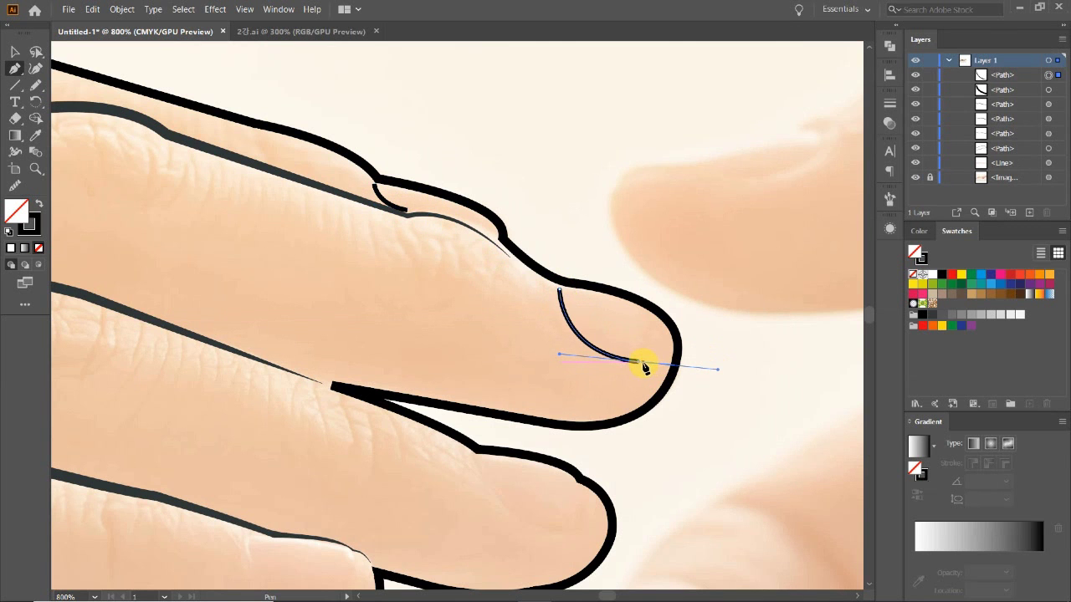
{"action": "scroll", "coordinate": [569, 435], "scroll_direction": "down", "scroll_amount": 5}
{"action": "key", "text": "Escape"}
{"action": "left_click", "coordinate": [487, 312]}
{"action": "mouse_move", "coordinate": [588, 385]}
{"action": "left_mouse_down"}
{"action": "mouse_move", "coordinate": [657, 377]}
{"action": "mouse_move", "coordinate": [617, 382]}
{"action": "left_mouse_up"}
{"action": "left_click", "coordinate": [586, 384], "text": "alt"}
{"action": "key", "text": "Escape"}
Draw the lower fingernail curve with a corner at the nail edge, then select the nail paths
{"action": "scroll", "coordinate": [440, 469], "scroll_direction": "down", "scroll_amount": 3}
{"action": "scroll", "coordinate": [569, 375], "scroll_direction": "left", "scroll_amount": 5}
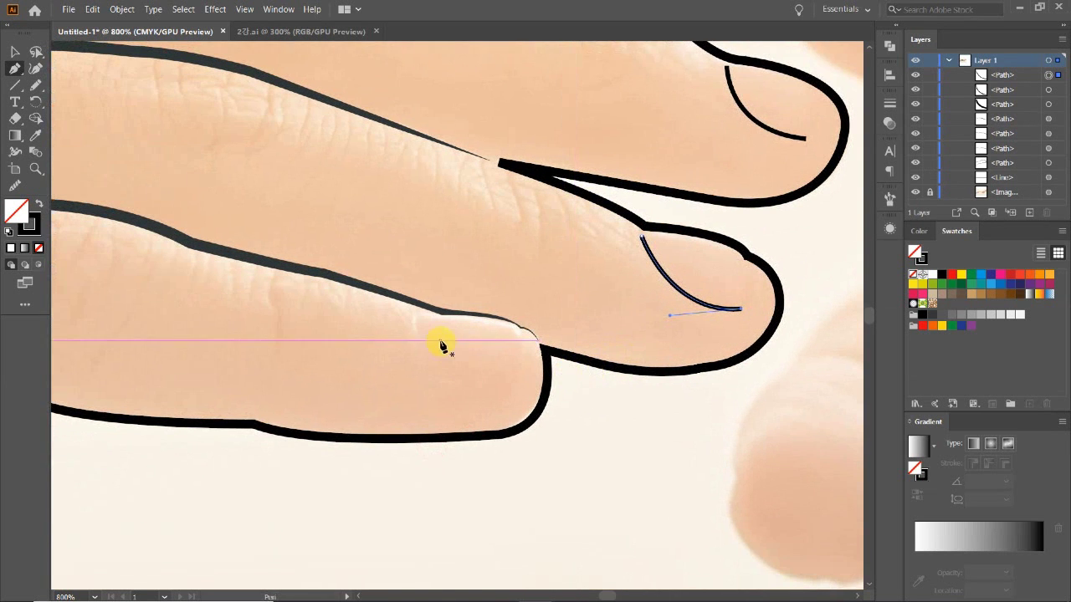
{"action": "left_click", "coordinate": [418, 311]}
{"action": "left_click_drag", "start_coordinate": [471, 384], "coordinate": [473, 384]}
{"action": "left_click", "coordinate": [442, 373]}
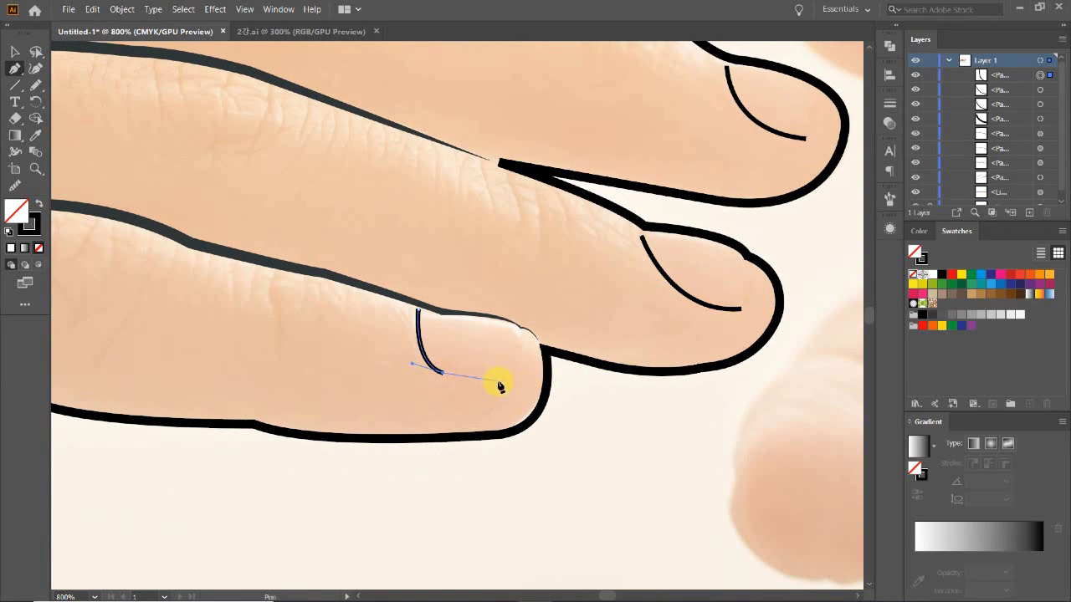
{"action": "left_click_drag", "start_coordinate": [503, 386], "coordinate": [502, 384]}
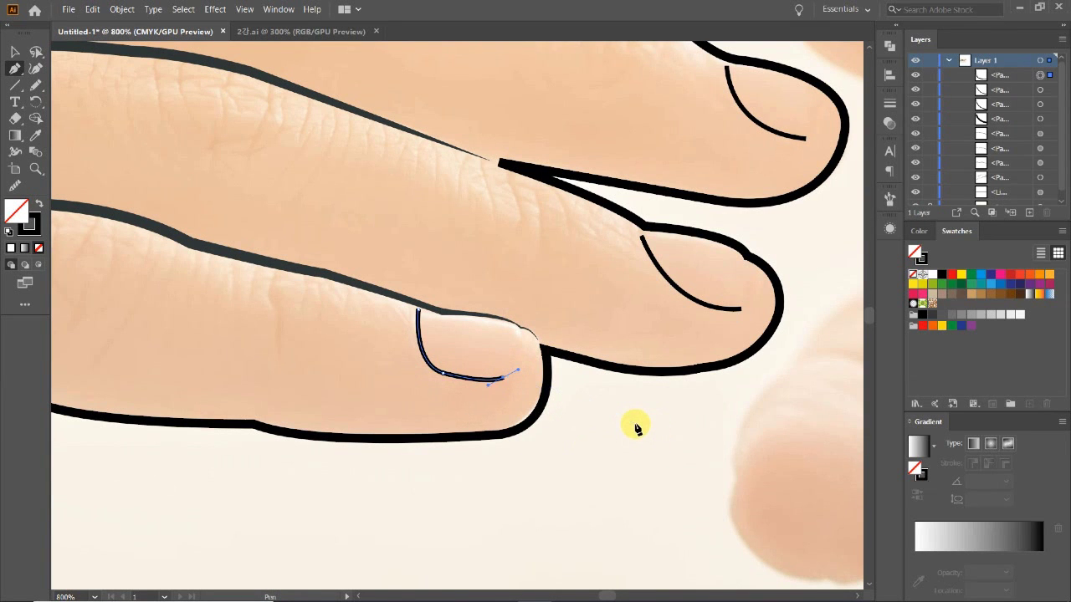
{"action": "key", "text": "v"}
{"action": "left_click", "coordinate": [682, 292], "text": "shift"}
{"action": "scroll", "coordinate": [661, 301], "scroll_direction": "up", "scroll_amount": 3}
Give the knuckle and nail lines a tapered brush at 0.25 pt stroke weight
{"action": "left_click", "coordinate": [755, 228], "text": "shift"}
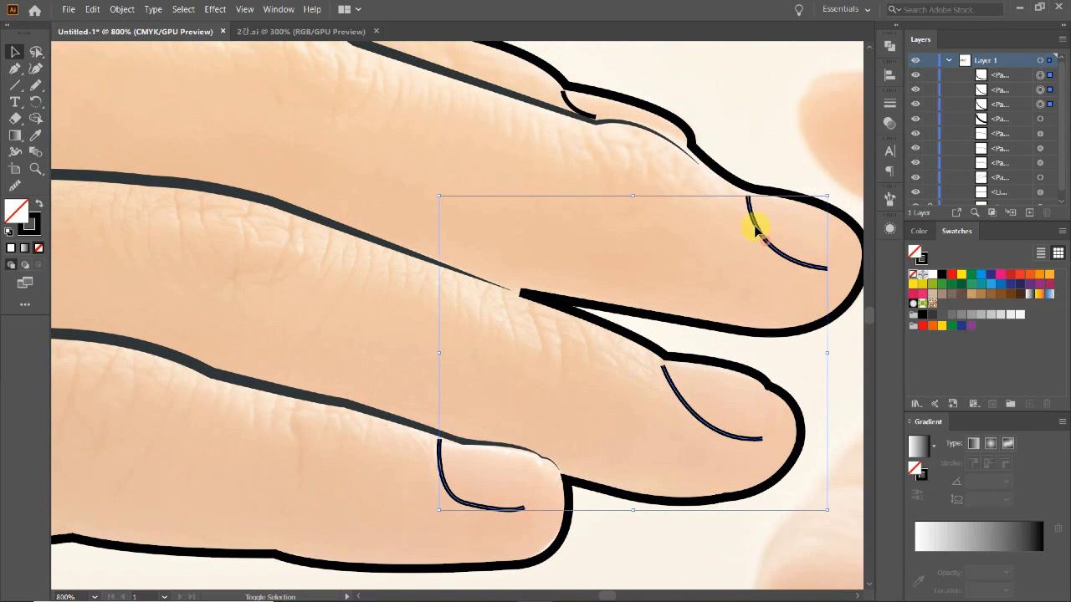
{"action": "left_click", "coordinate": [577, 105], "text": "shift"}
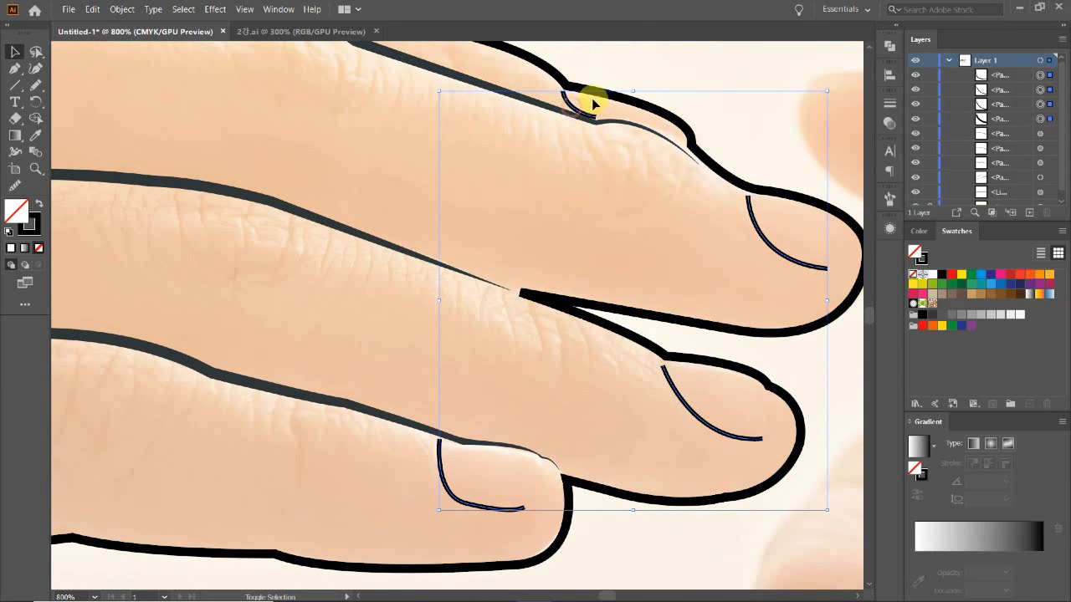
{"action": "left_click", "coordinate": [890, 194]}
{"action": "left_click", "coordinate": [777, 310]}
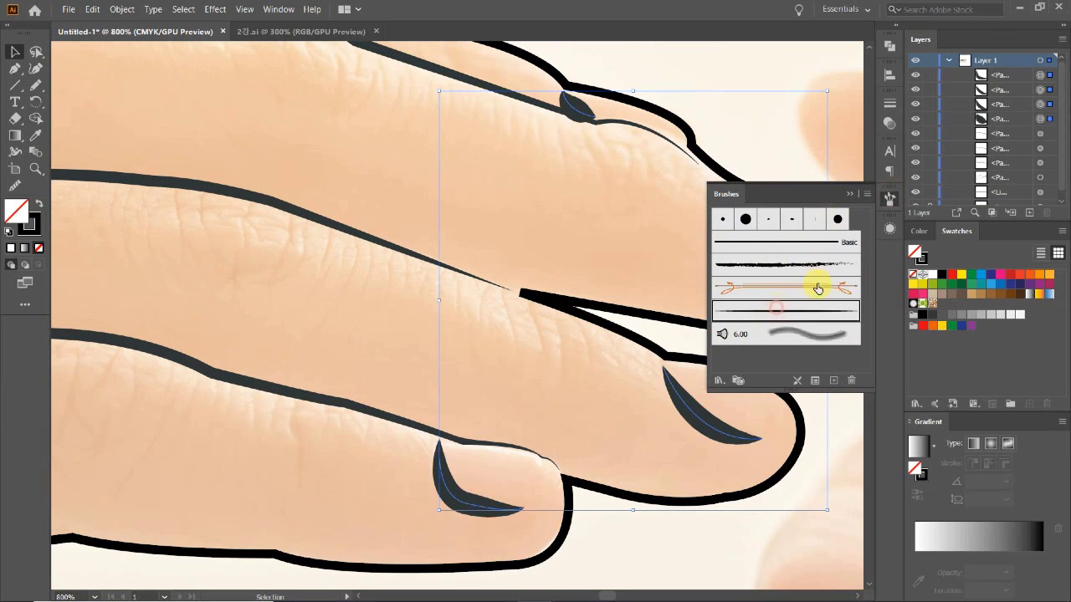
{"action": "left_click", "coordinate": [888, 198]}
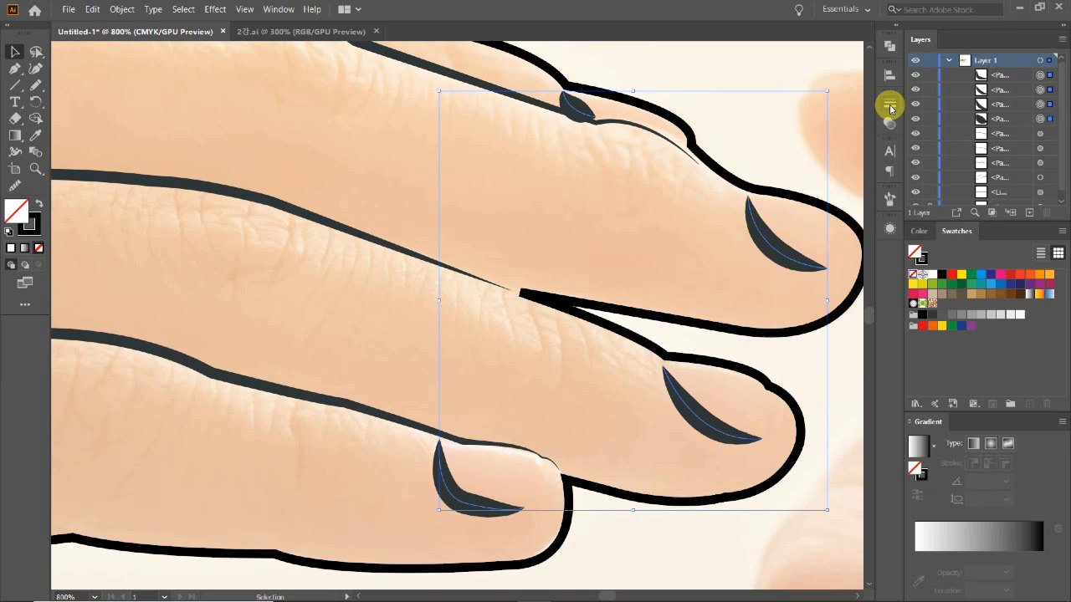
{"action": "left_click", "coordinate": [890, 107]}
{"action": "left_click", "coordinate": [767, 123]}
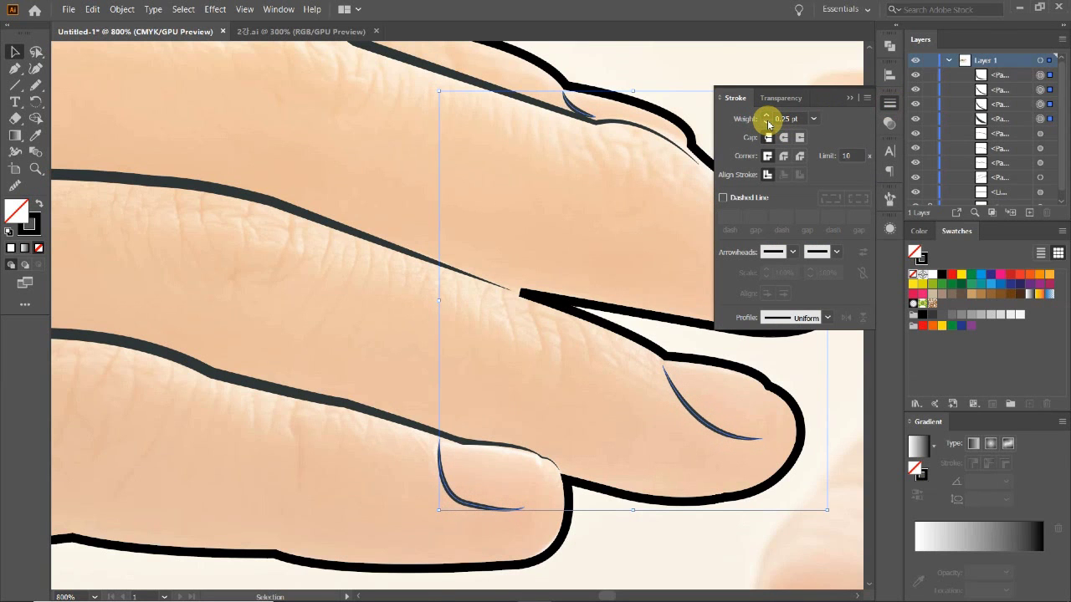
{"action": "left_click", "coordinate": [680, 62]}
Zoom out with the Zoom tool to view the full artboard
{"action": "key", "text": "z"}
{"action": "left_click", "coordinate": [536, 284], "text": "alt"}
{"action": "left_click", "coordinate": [468, 401], "text": "alt"}
{"action": "left_click", "coordinate": [399, 449], "text": "alt"}
{"action": "left_click", "coordinate": [440, 335], "text": "alt"}
{"action": "key", "text": "v"}
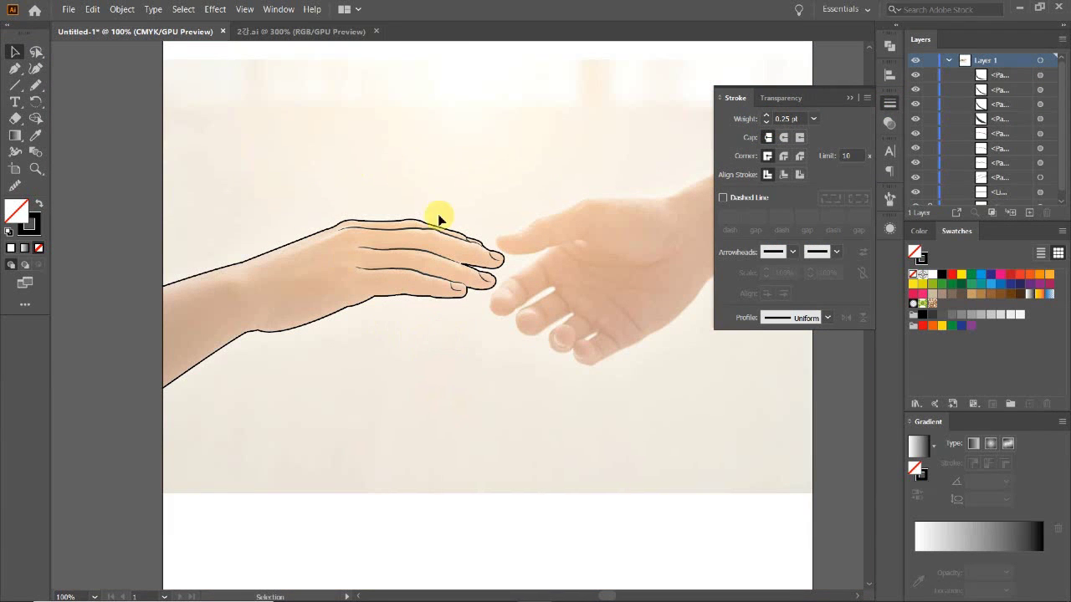
{"action": "left_click", "coordinate": [889, 102]}
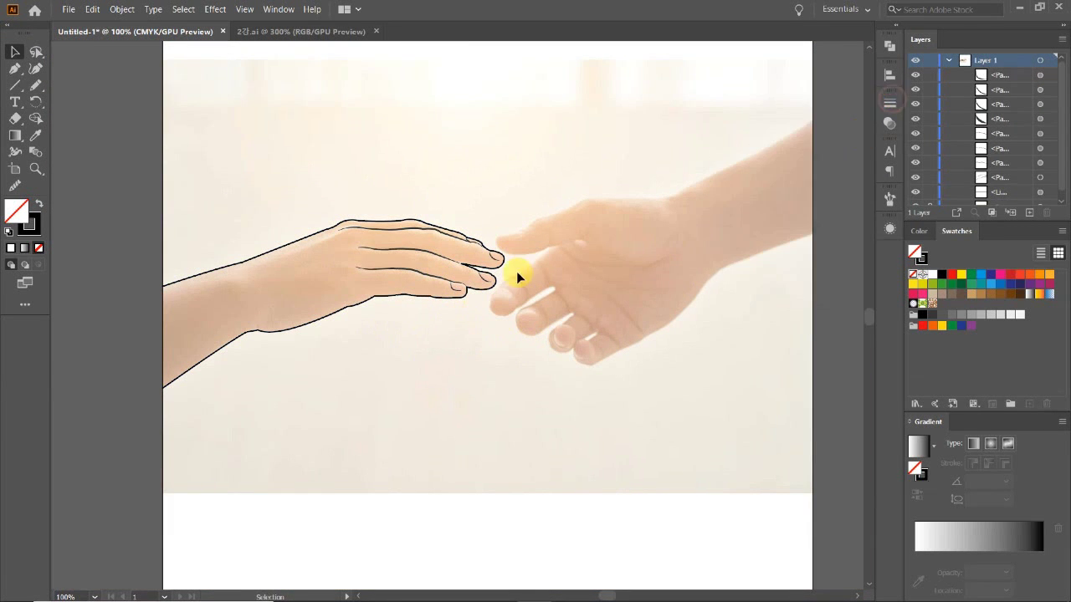
{"action": "key", "text": "ctrl+plus"}
{"action": "left_click", "coordinate": [538, 390], "text": "alt"}
{"action": "left_click", "coordinate": [522, 351], "text": "alt"}
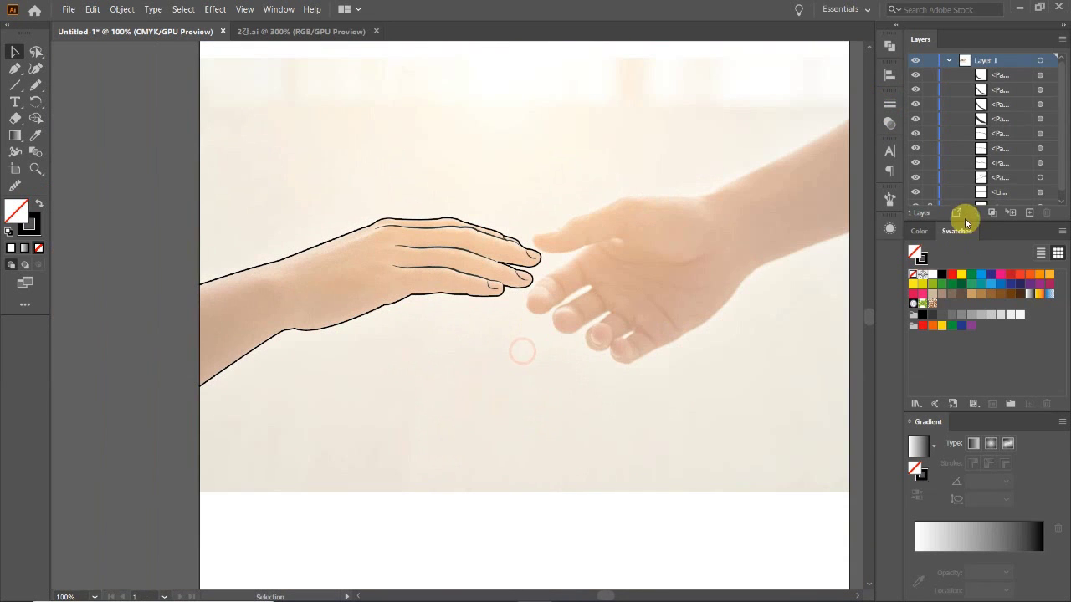
{"action": "scroll", "coordinate": [964, 205], "scroll_direction": "down", "scroll_amount": 1}
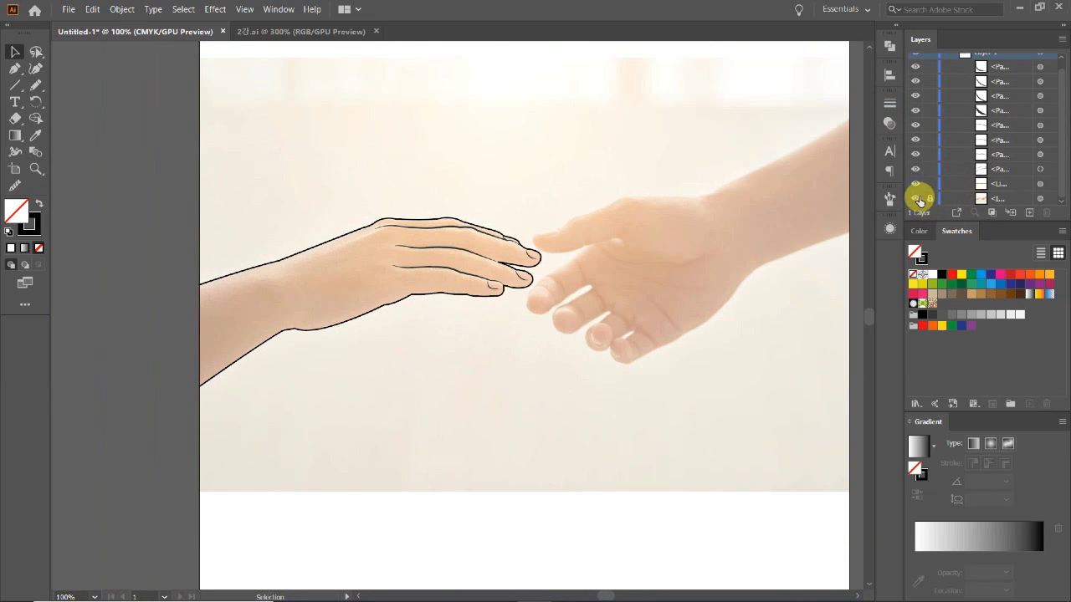
{"action": "left_click", "coordinate": [916, 199]}
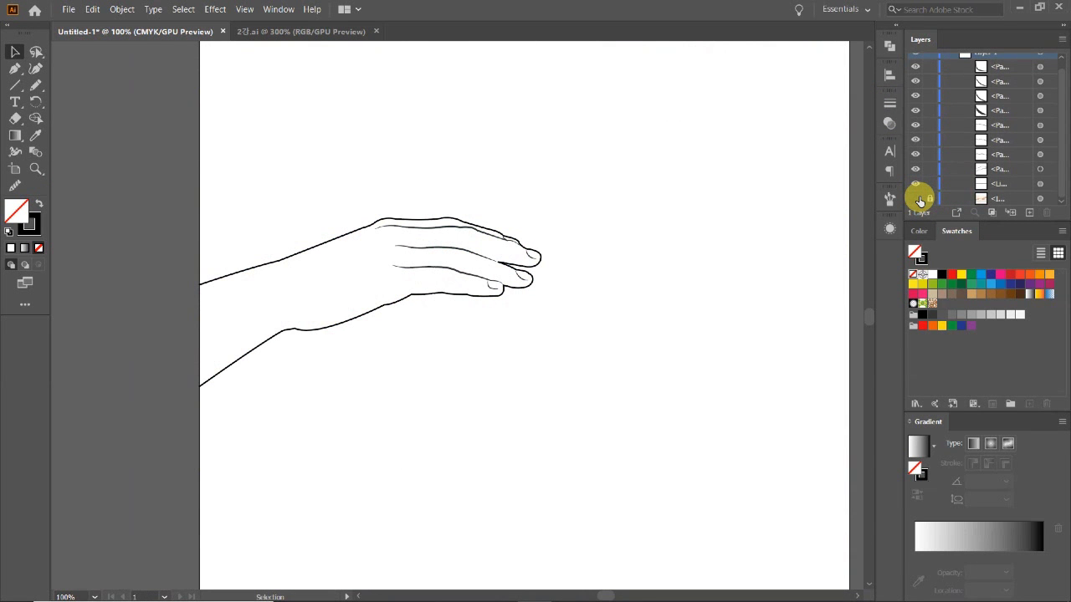
{"action": "left_click", "coordinate": [916, 199]}
{"action": "left_click_drag", "start_coordinate": [707, 256], "coordinate": [656, 290]}
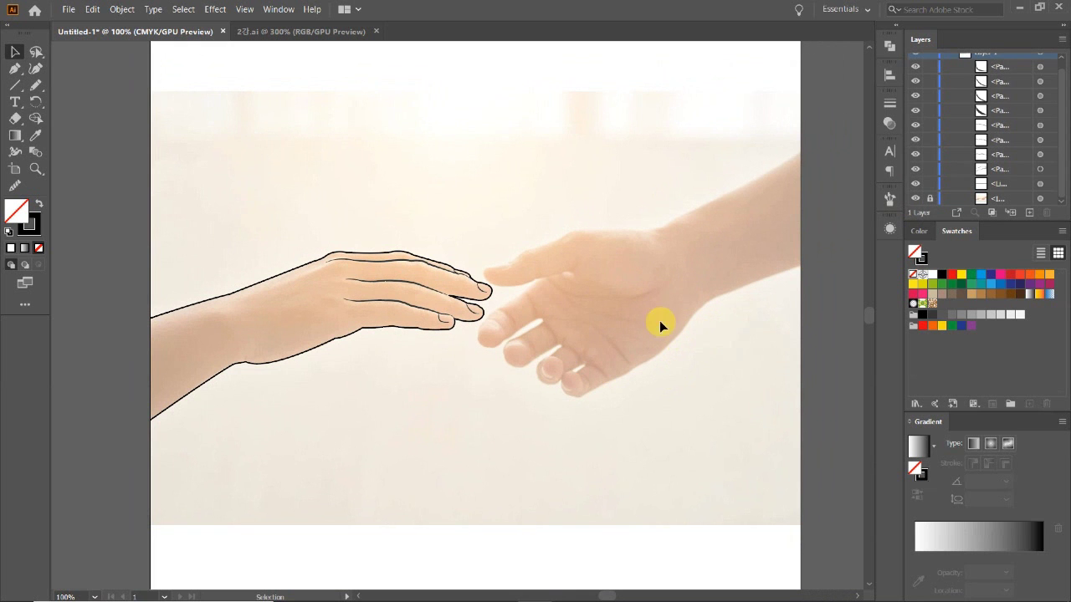
{"action": "key", "text": "ctrl+plus"}
{"action": "left_click_drag", "start_coordinate": [206, 347], "coordinate": [621, 323]}
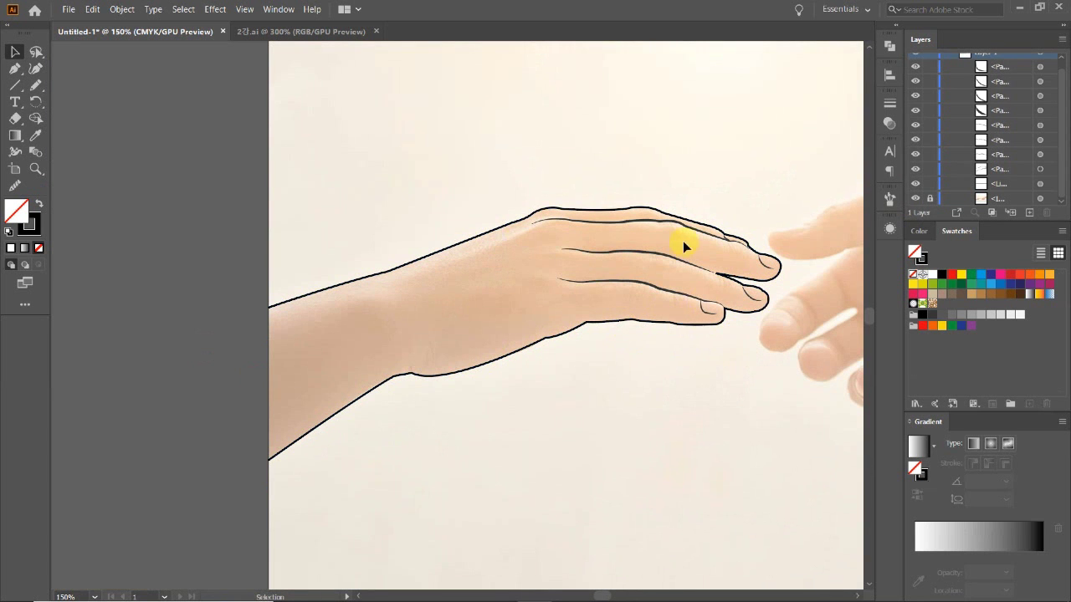
{"action": "left_click", "coordinate": [257, 31]}
{"action": "left_click", "coordinate": [418, 315], "text": "alt"}
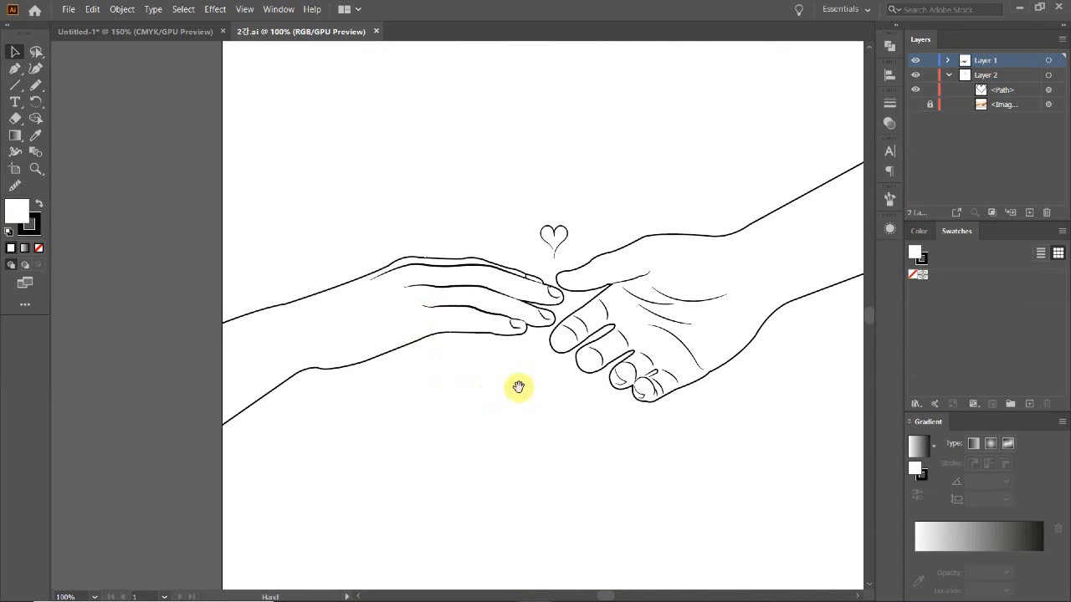
{"action": "left_click_drag", "start_coordinate": [518, 387], "coordinate": [511, 412]}
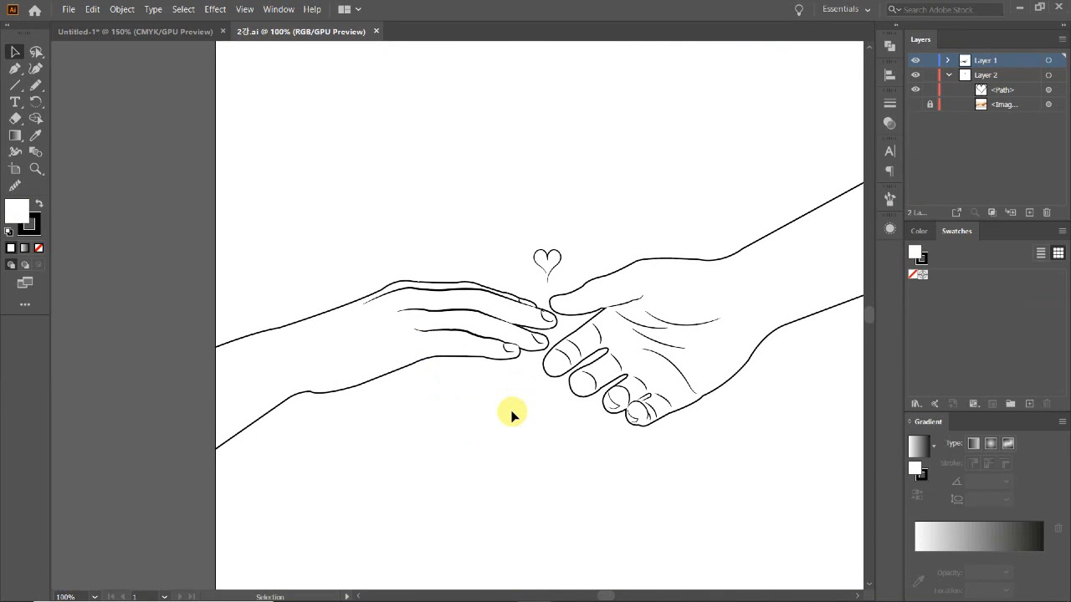
{"action": "left_click", "coordinate": [130, 35]}
{"action": "mouse_move", "coordinate": [681, 346]}
{"action": "left_mouse_down"}
{"action": "mouse_move", "coordinate": [306, 394]}
{"action": "mouse_move", "coordinate": [342, 394]}
{"action": "left_mouse_up"}
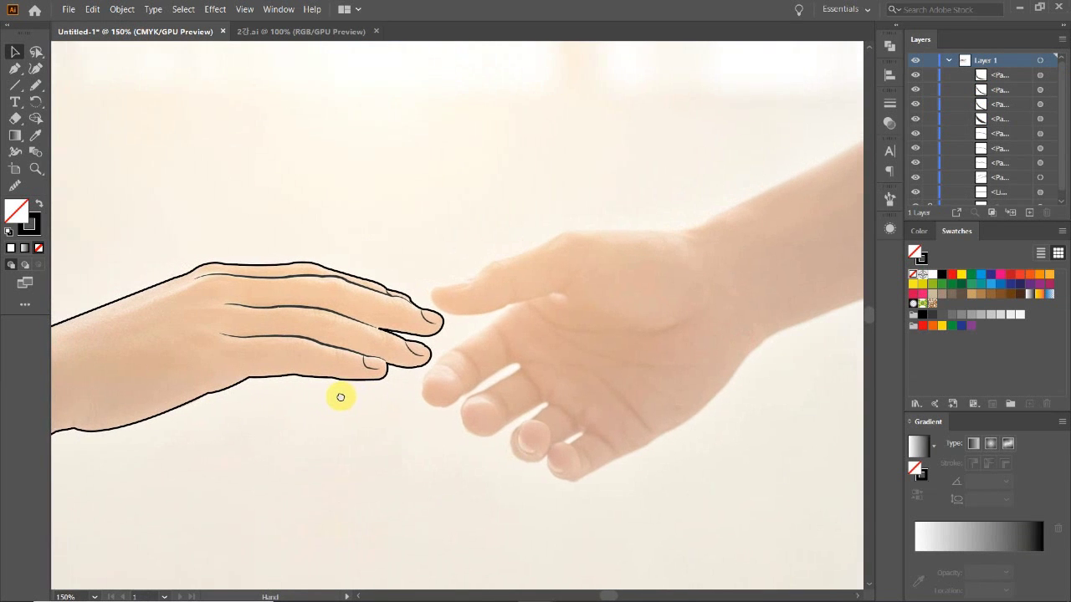
{"action": "left_click", "coordinate": [248, 37]}
{"action": "left_click_drag", "start_coordinate": [672, 383], "coordinate": [600, 346]}
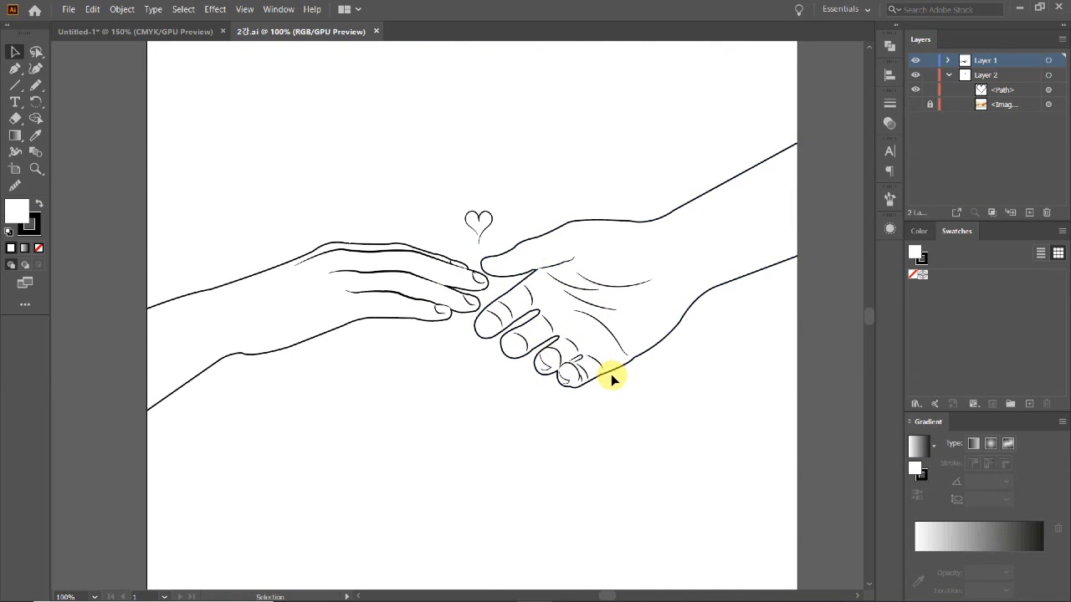
{"action": "left_click", "coordinate": [153, 32]}
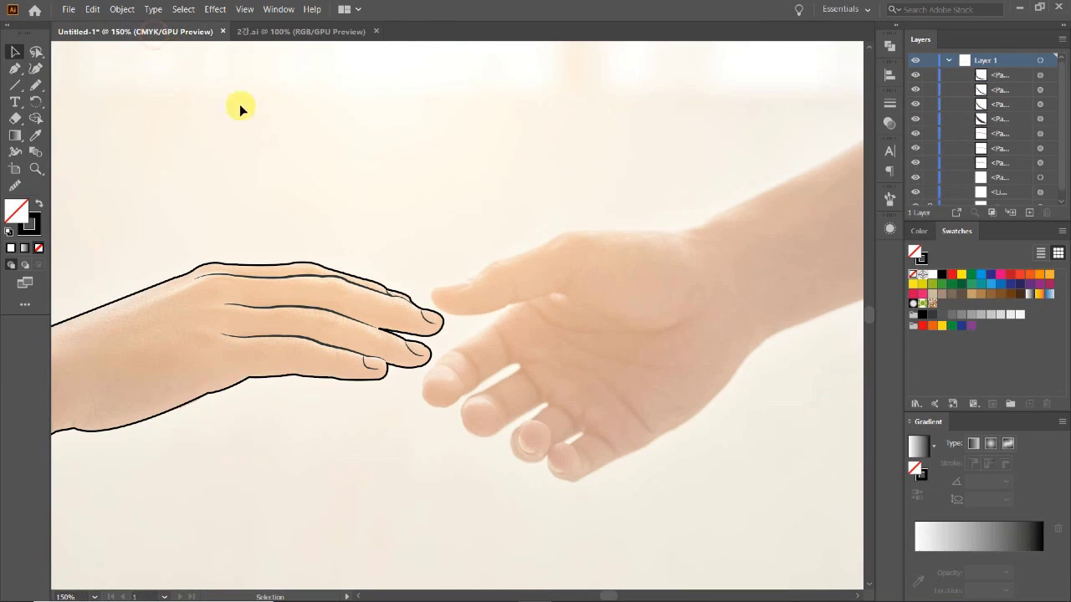
{"action": "left_click_drag", "start_coordinate": [683, 333], "coordinate": [598, 328]}
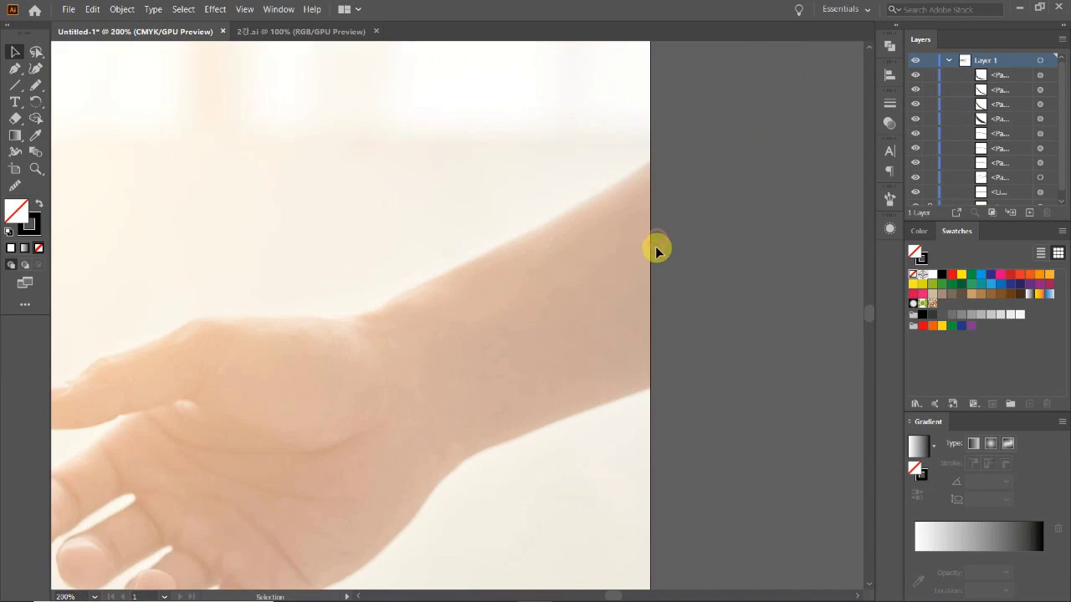
{"action": "left_click_drag", "start_coordinate": [652, 246], "coordinate": [455, 314]}
{"action": "left_click_drag", "start_coordinate": [449, 355], "coordinate": [503, 343]}
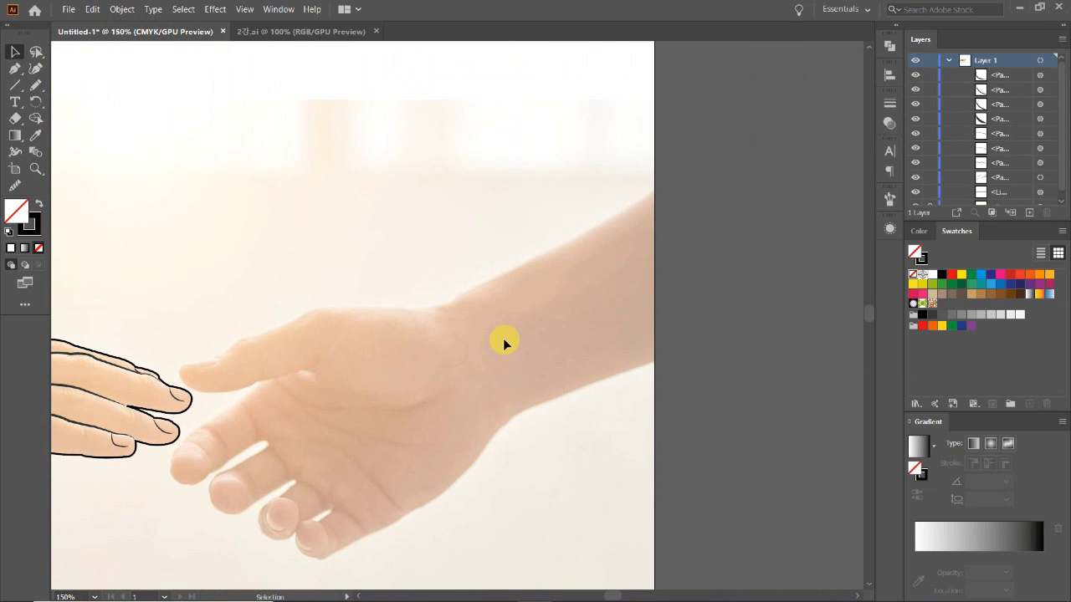
Pen-trace the right hand from the wrist's upper edge across the back of the hand to the upper finger
{"action": "key", "text": "p"}
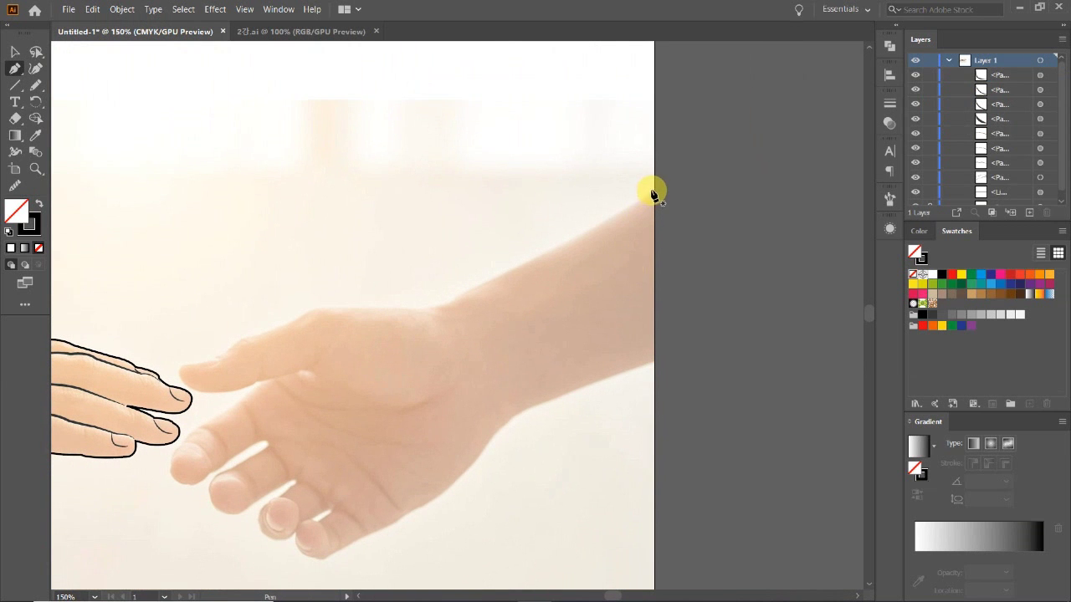
{"action": "left_click", "coordinate": [655, 194]}
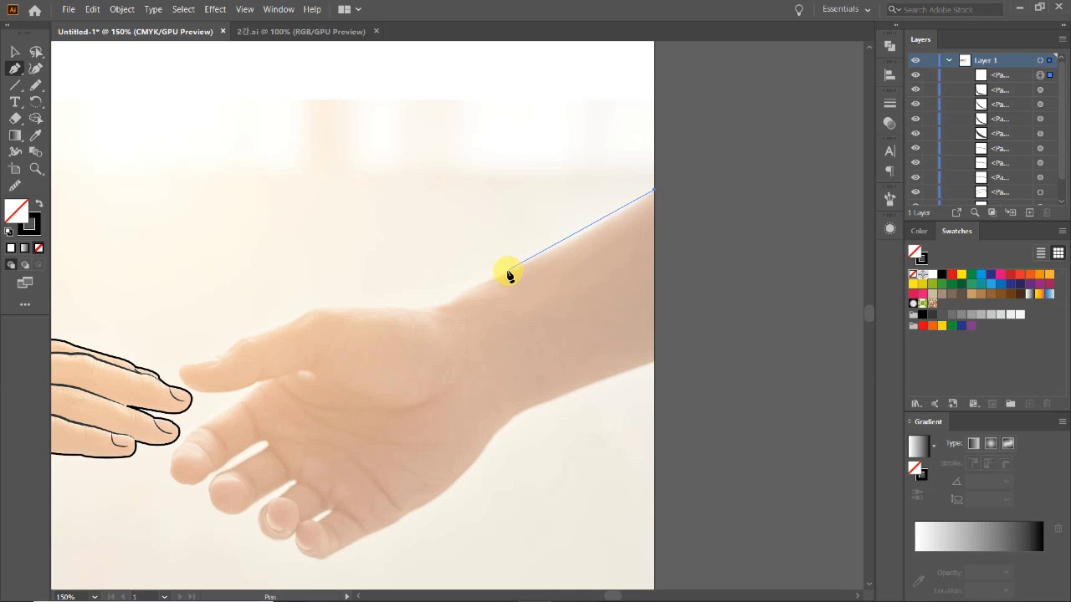
{"action": "left_click_drag", "start_coordinate": [466, 291], "coordinate": [502, 282]}
{"action": "left_click", "coordinate": [506, 274]}
{"action": "scroll", "coordinate": [447, 306], "scroll_direction": "up", "scroll_amount": 1}
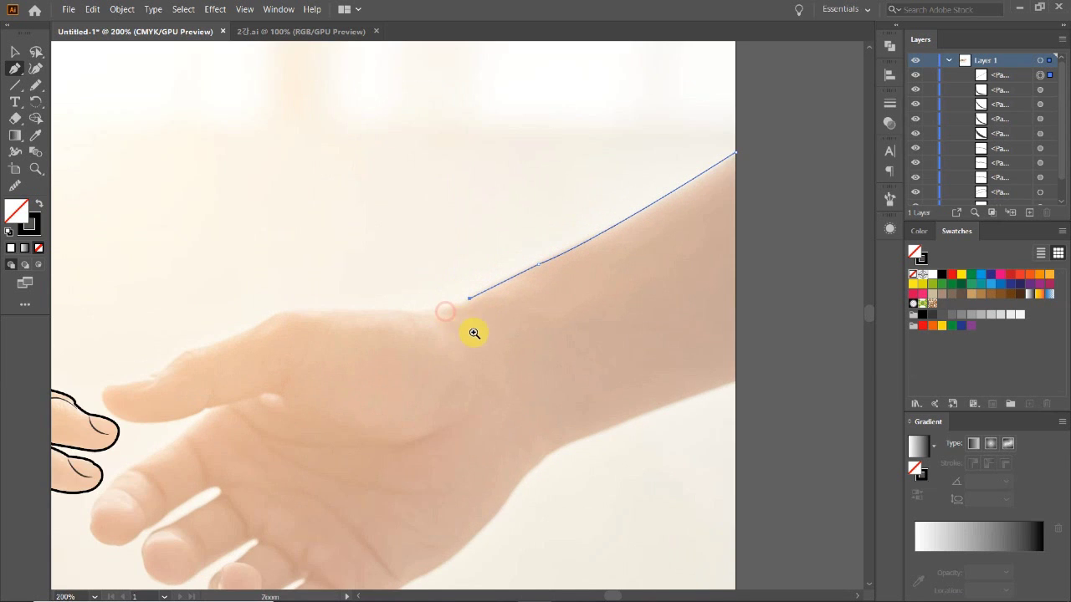
{"action": "scroll", "coordinate": [478, 332], "scroll_direction": "up", "scroll_amount": 1}
{"action": "left_click_drag", "start_coordinate": [393, 303], "coordinate": [346, 301]}
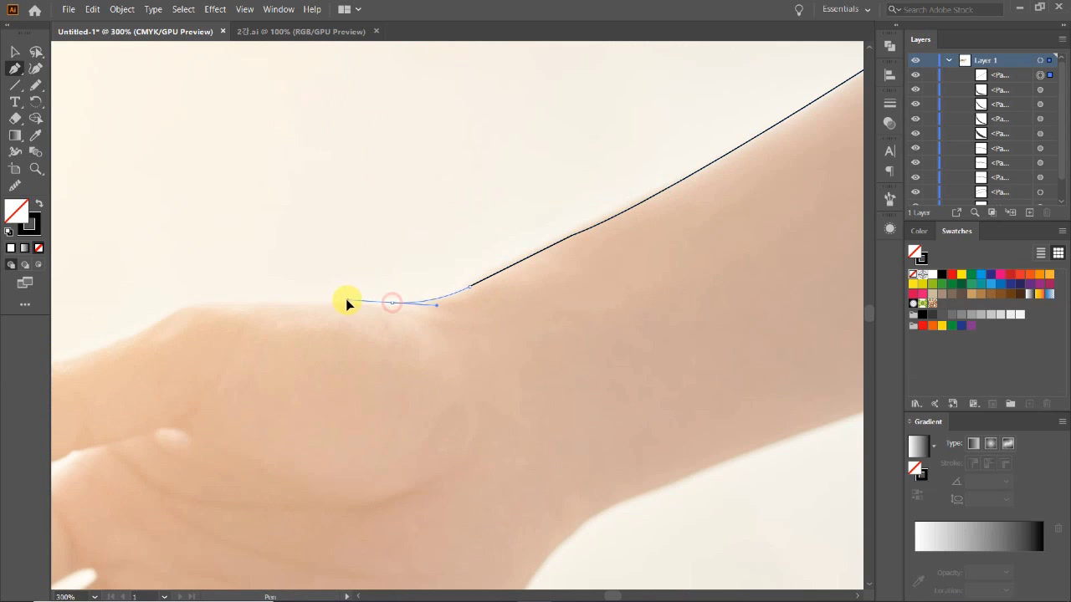
{"action": "left_click", "coordinate": [392, 303]}
{"action": "left_click_drag", "start_coordinate": [247, 350], "coordinate": [477, 308]}
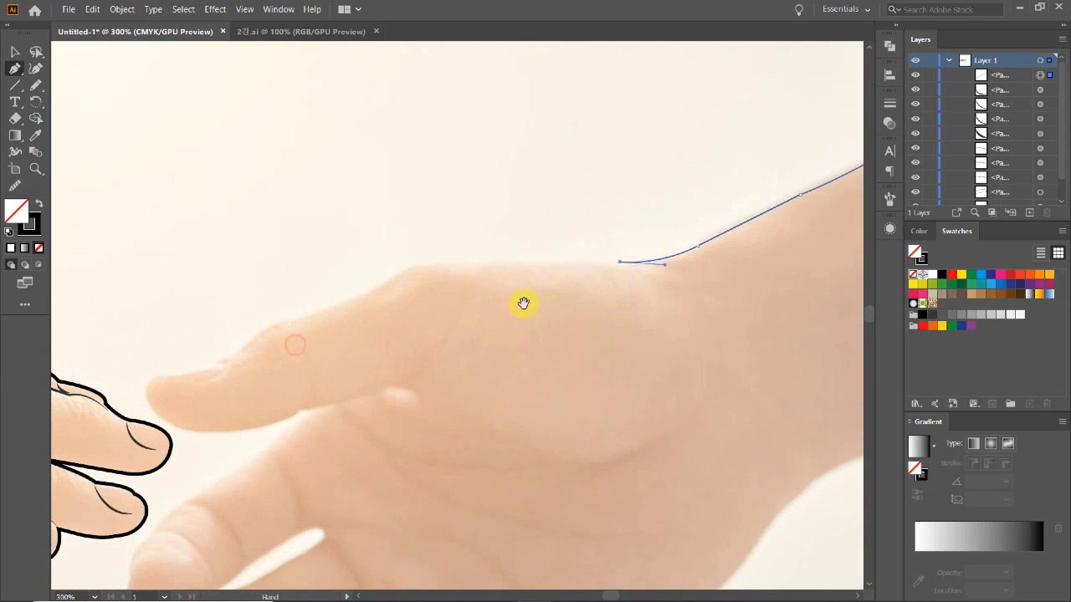
{"action": "left_click", "coordinate": [448, 262]}
{"action": "left_click_drag", "start_coordinate": [381, 288], "coordinate": [282, 319]}
{"action": "left_click", "coordinate": [382, 288]}
{"action": "left_click", "coordinate": [302, 318]}
{"action": "key", "text": "Escape"}
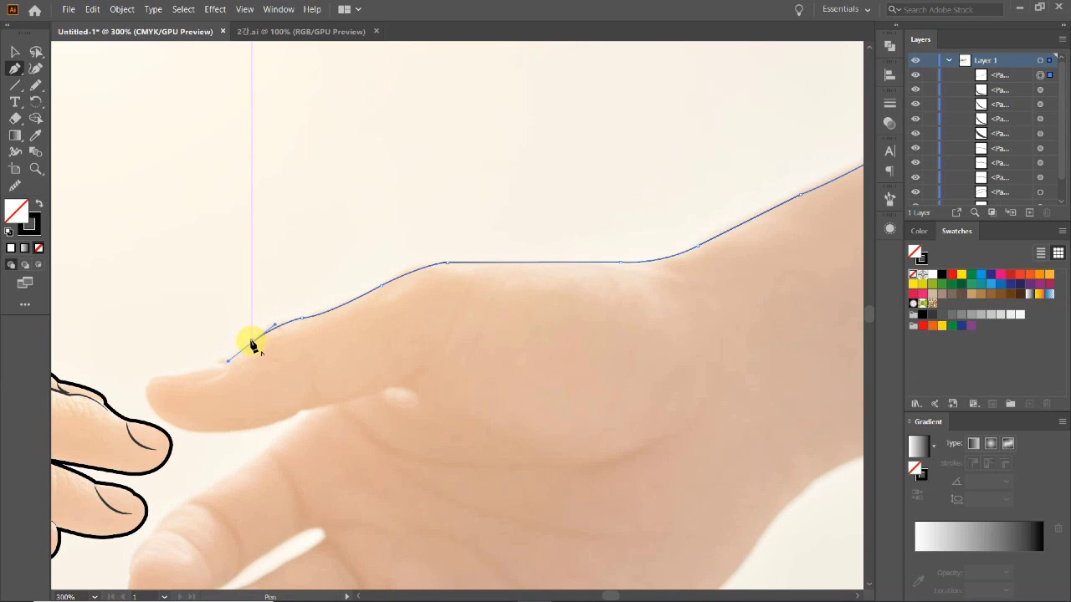
Extend the outline along the upper finger and around its fingertip to the hand
{"action": "left_click_drag", "start_coordinate": [297, 369], "coordinate": [470, 336]}
{"action": "left_click_drag", "start_coordinate": [359, 335], "coordinate": [329, 336]}
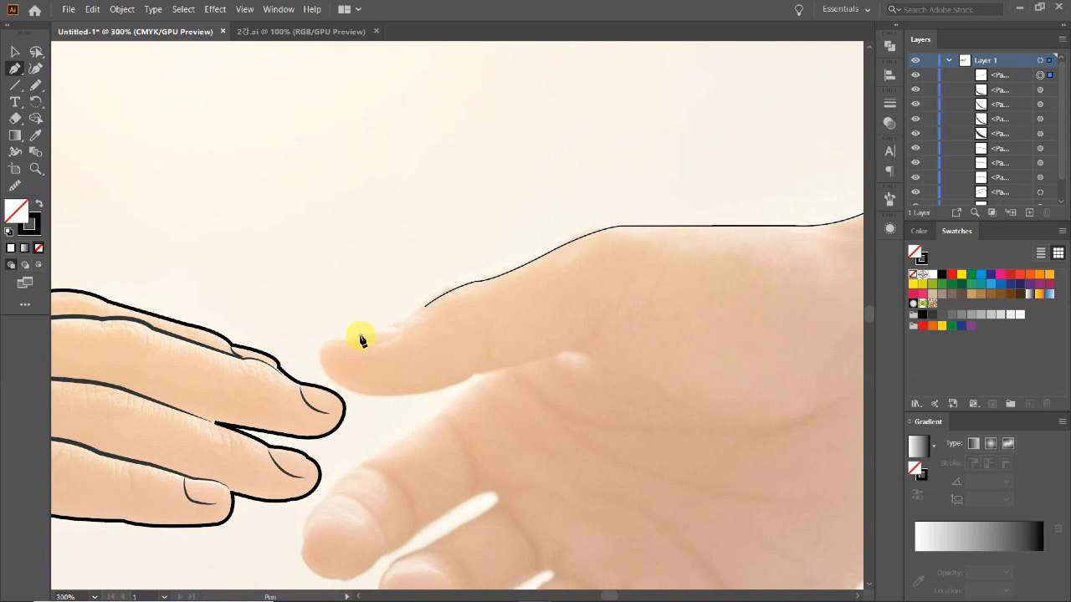
{"action": "left_click", "coordinate": [319, 339]}
{"action": "left_click", "coordinate": [319, 352]}
{"action": "mouse_move", "coordinate": [388, 397]}
{"action": "left_mouse_down"}
{"action": "mouse_move", "coordinate": [452, 396]}
{"action": "mouse_move", "coordinate": [483, 355]}
{"action": "left_mouse_up"}
{"action": "left_click", "coordinate": [481, 374]}
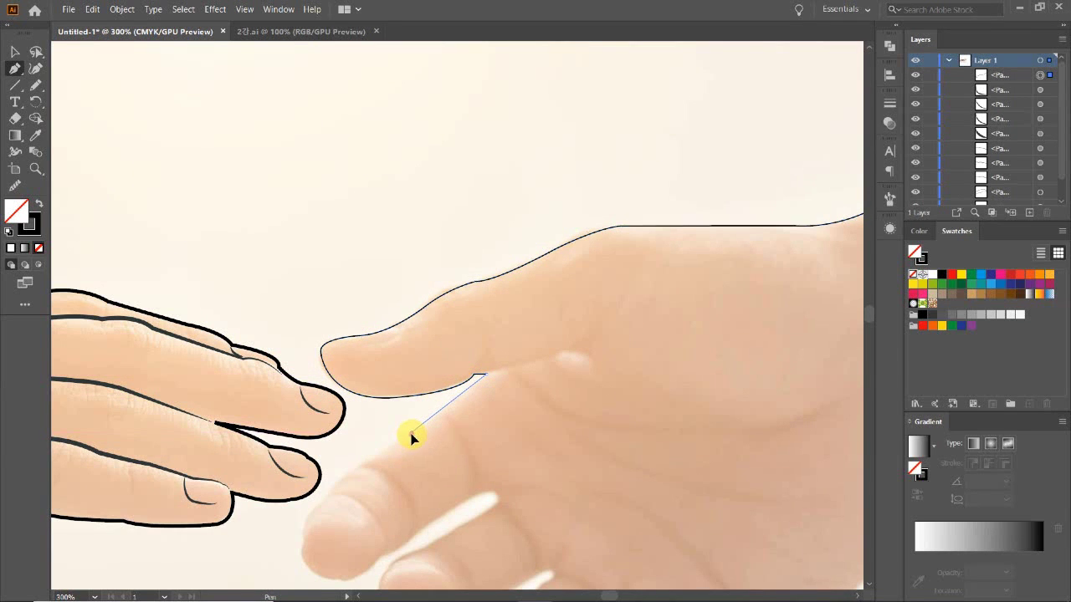
Carry the outline down the next finger to its fingertip, then zoom in to 600%
{"action": "scroll", "coordinate": [540, 390], "scroll_direction": "down", "scroll_amount": 3}
{"action": "scroll", "coordinate": [460, 410], "scroll_direction": "left", "scroll_amount": 3}
{"action": "left_click_drag", "start_coordinate": [434, 416], "coordinate": [424, 441]}
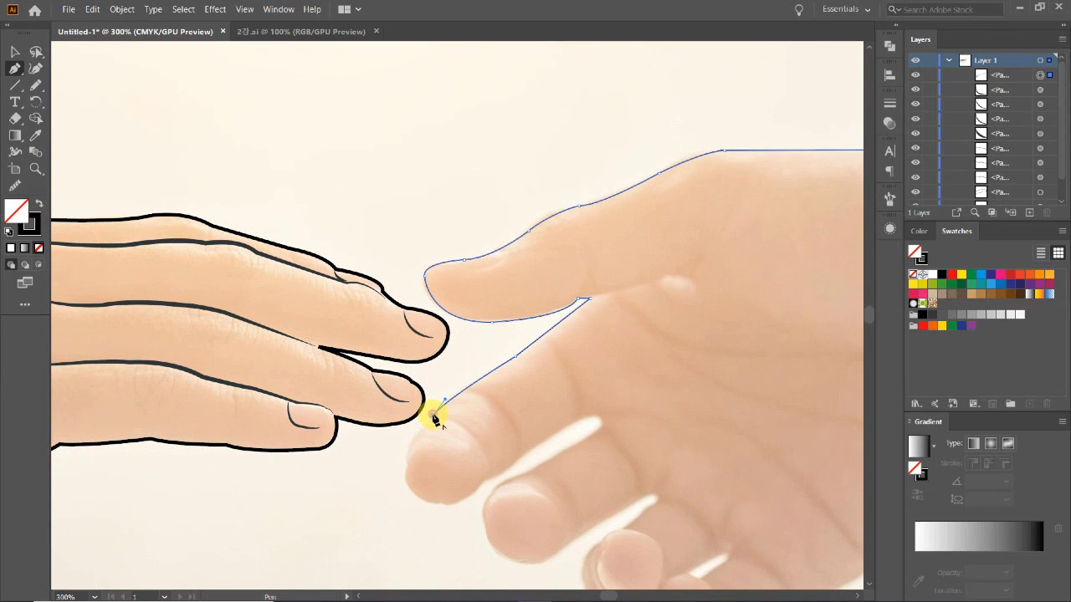
{"action": "left_click_drag", "start_coordinate": [409, 459], "coordinate": [420, 497]}
{"action": "left_click", "coordinate": [432, 504], "text": "ctrl"}
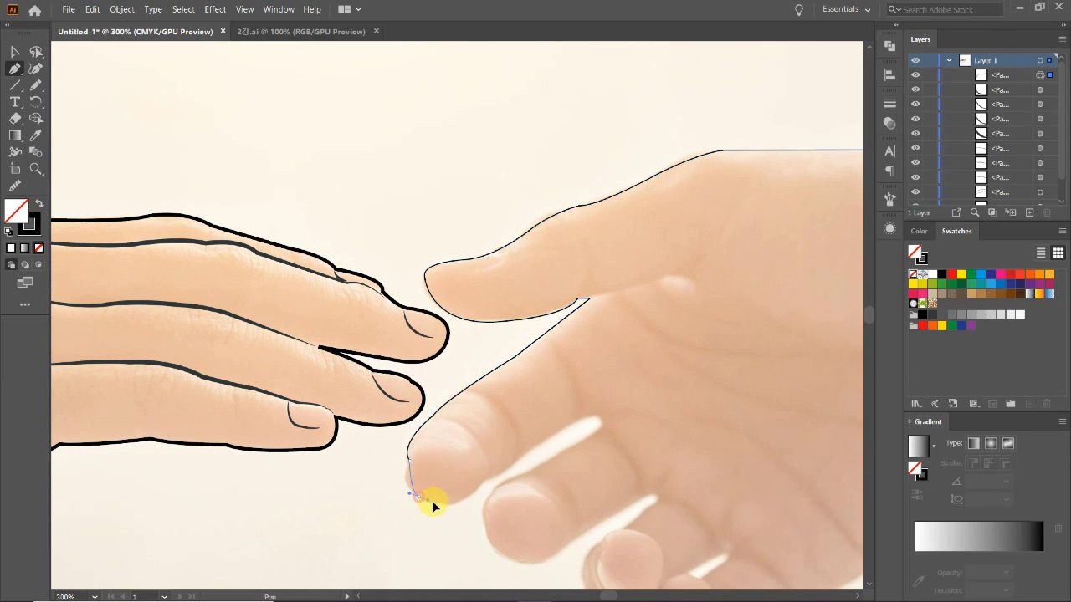
{"action": "left_click", "coordinate": [430, 502], "text": "ctrl"}
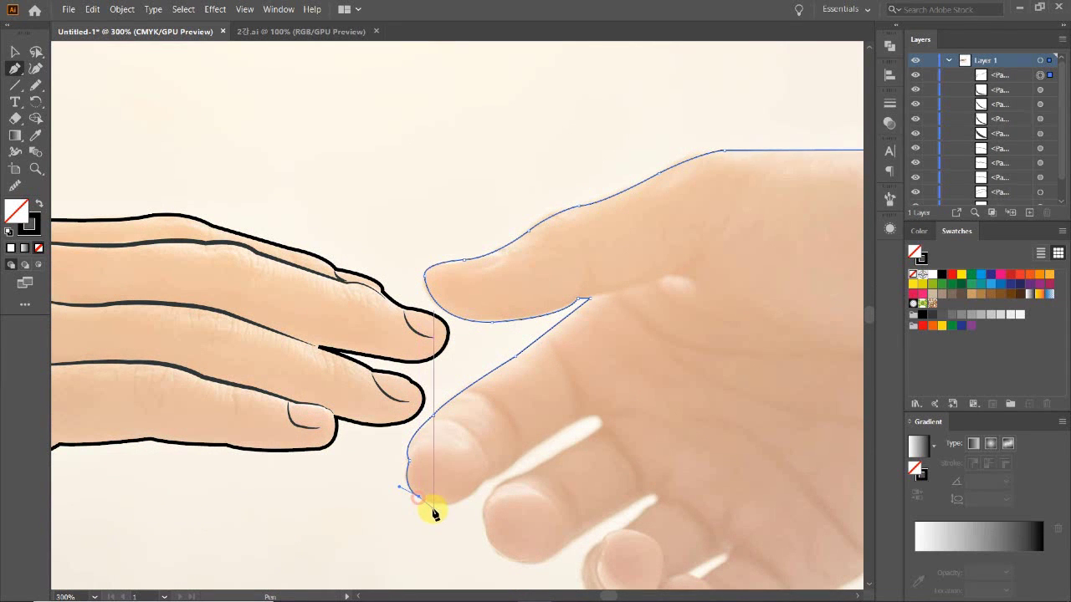
{"action": "left_click", "coordinate": [449, 506], "text": "ctrl"}
{"action": "left_click", "coordinate": [442, 505], "text": "ctrl"}
{"action": "left_click", "coordinate": [447, 499], "text": "ctrl"}
{"action": "left_click", "coordinate": [477, 313], "text": "ctrl"}
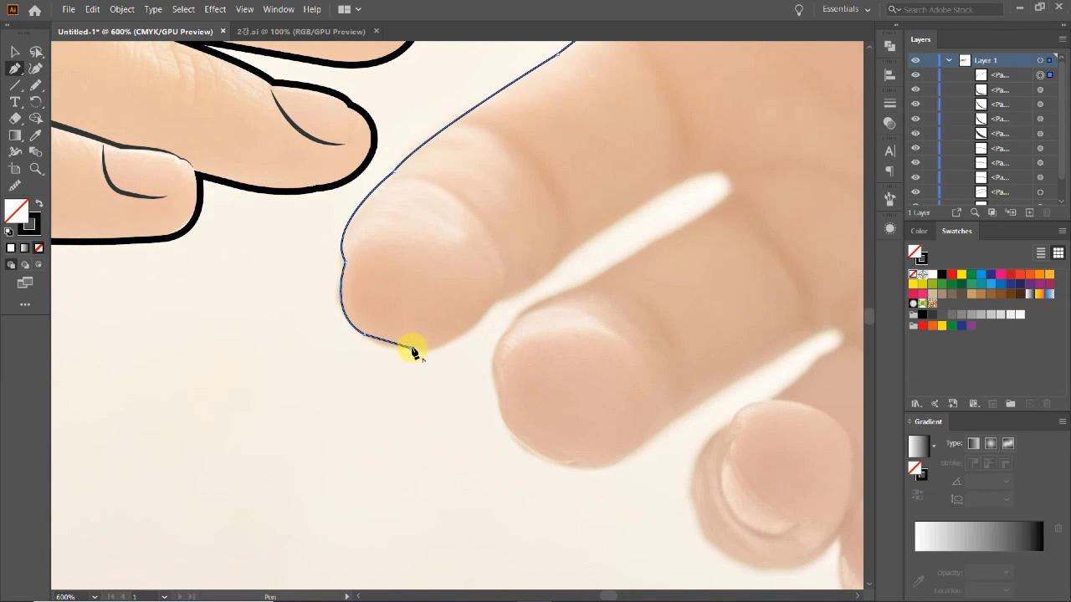
Curve the outline under the fingertip and along its underside into the finger gap
{"action": "mouse_move", "coordinate": [387, 356]}
{"action": "left_mouse_down"}
{"action": "mouse_move", "coordinate": [480, 325]}
{"action": "mouse_move", "coordinate": [541, 245]}
{"action": "left_mouse_up"}
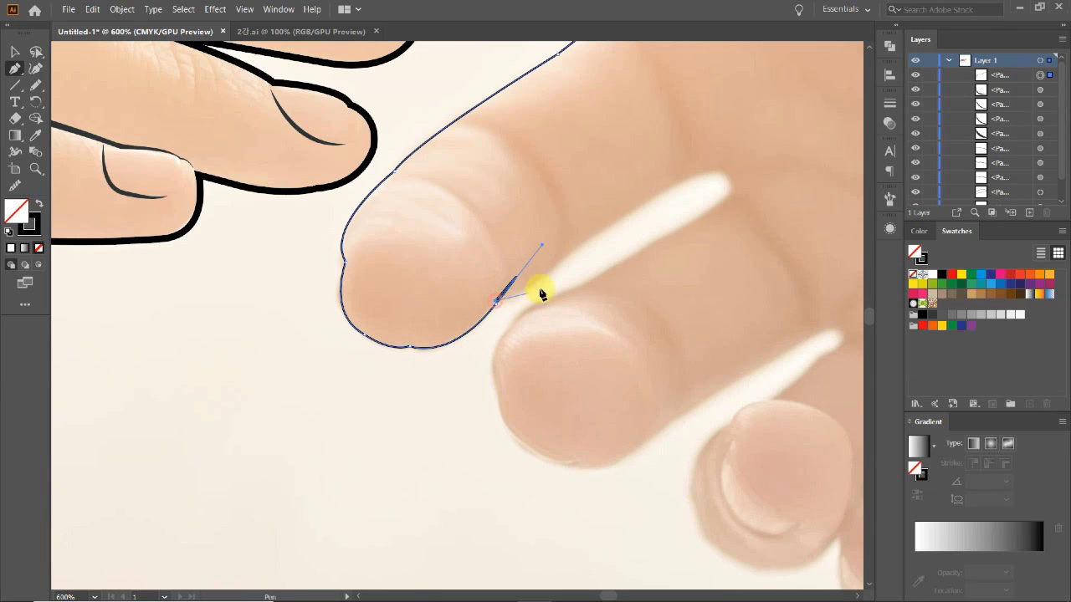
{"action": "left_click", "coordinate": [494, 305]}
{"action": "left_click_drag", "start_coordinate": [559, 263], "coordinate": [580, 241]}
{"action": "mouse_move", "coordinate": [688, 179]}
{"action": "left_mouse_down"}
{"action": "mouse_move", "coordinate": [725, 168]}
{"action": "mouse_move", "coordinate": [730, 187]}
{"action": "left_mouse_up"}
{"action": "left_click", "coordinate": [708, 206], "text": "ctrl"}
{"action": "left_click", "coordinate": [709, 205]}
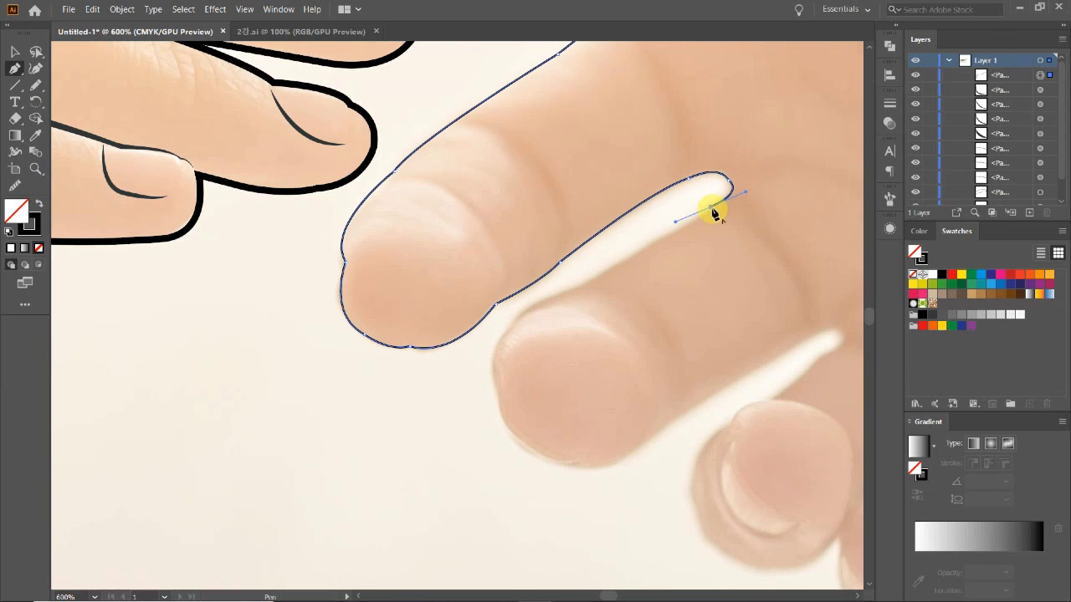
Continue the outline down the next finger's top with a smooth anchor
{"action": "left_click", "coordinate": [595, 273]}
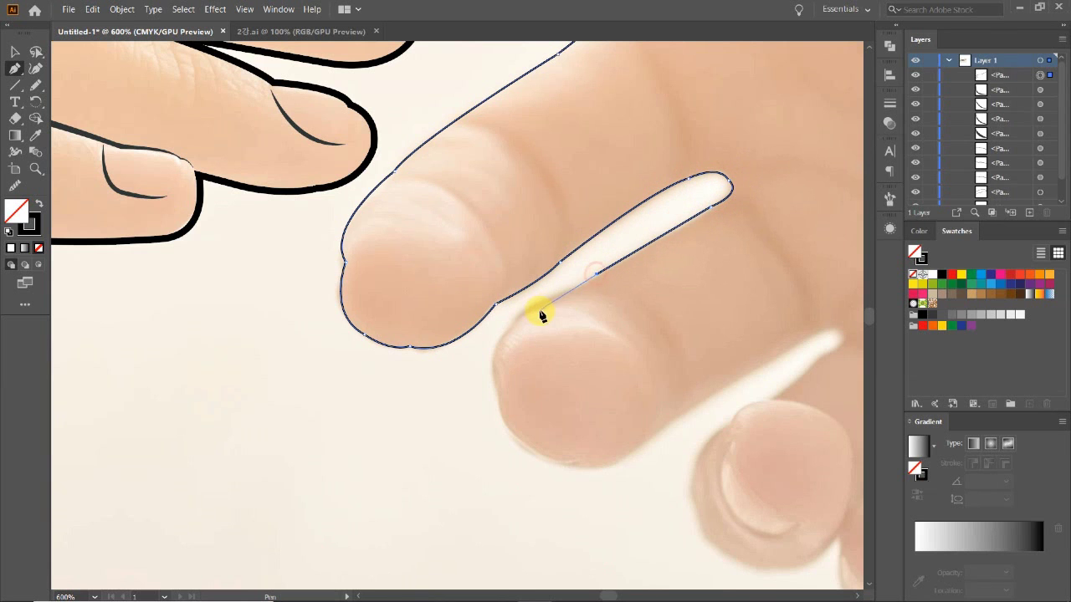
{"action": "left_click_drag", "start_coordinate": [549, 298], "coordinate": [564, 297]}
{"action": "left_click", "coordinate": [500, 345], "text": "ctrl"}
{"action": "left_click", "coordinate": [495, 363]}
{"action": "left_click", "coordinate": [496, 386], "text": "ctrl"}
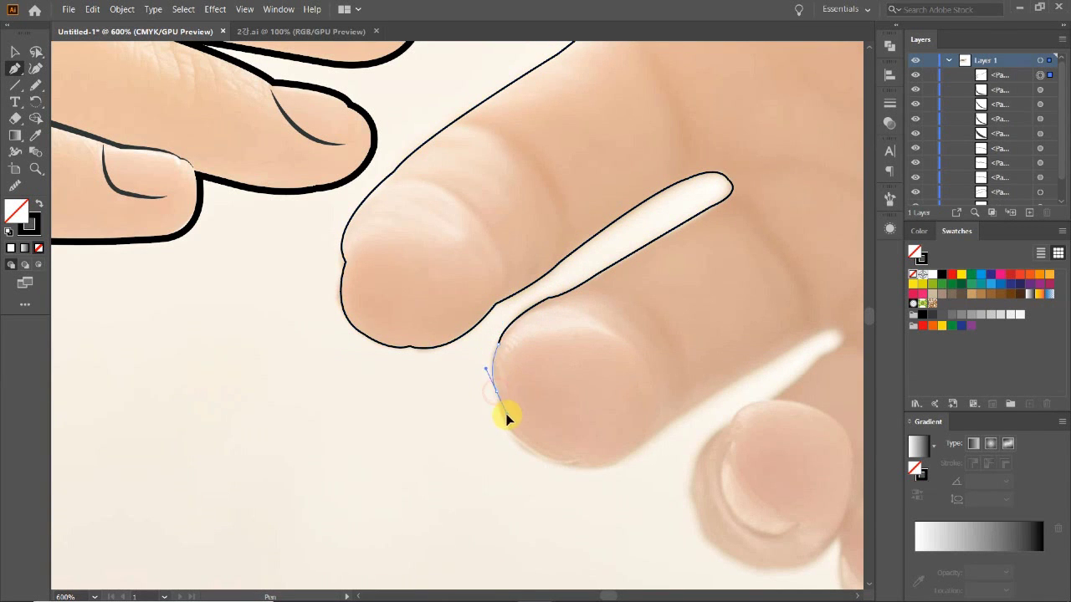
{"action": "left_click", "coordinate": [513, 442], "text": "ctrl"}
{"action": "left_click", "coordinate": [521, 449], "text": "ctrl"}
{"action": "left_click", "coordinate": [512, 438]}
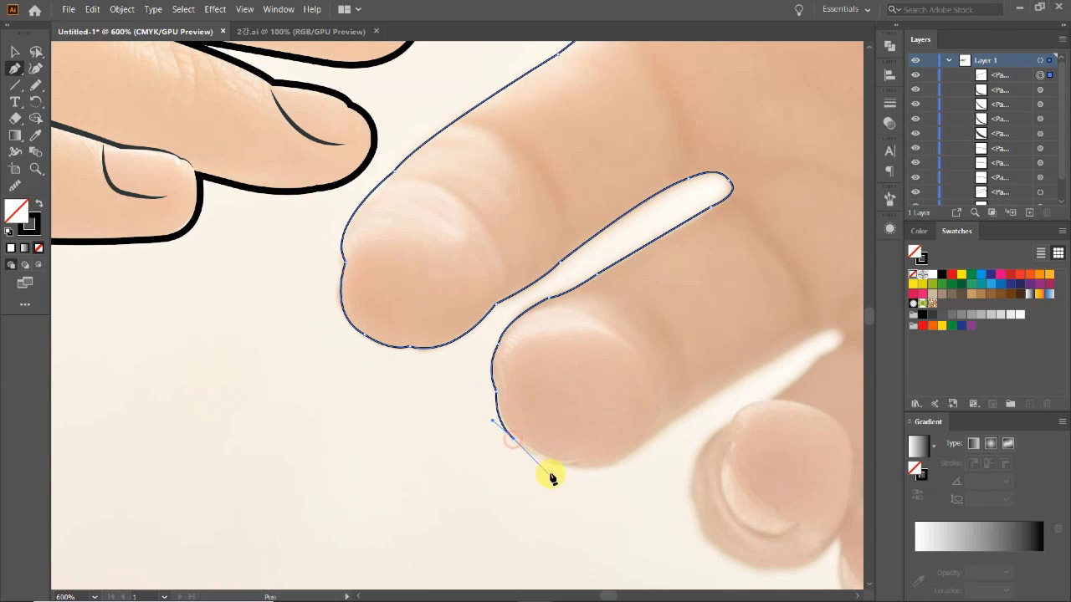
{"action": "left_click", "coordinate": [569, 472], "text": "ctrl"}
Wrap the outline around the next fingertip and along its curved underside
{"action": "left_click_drag", "start_coordinate": [596, 471], "coordinate": [667, 421]}
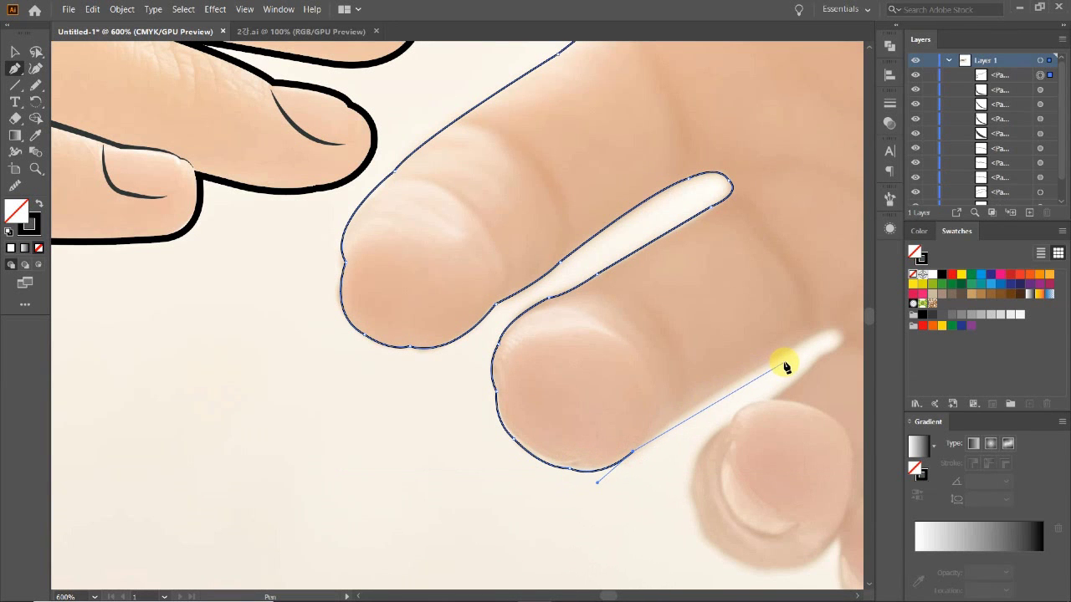
{"action": "left_click", "coordinate": [802, 342], "text": "ctrl"}
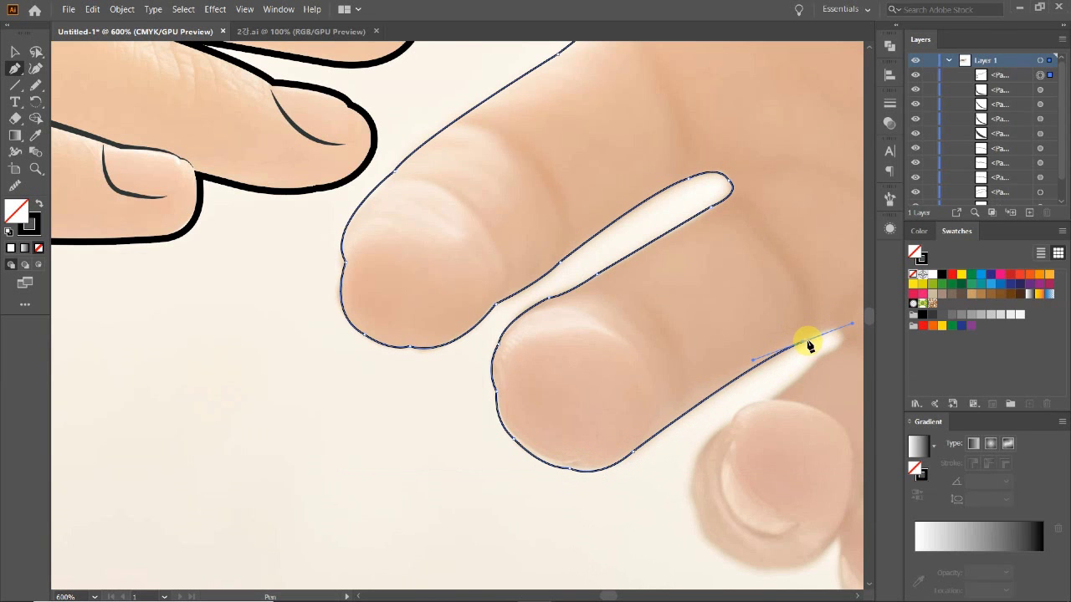
{"action": "left_click_drag", "start_coordinate": [803, 343], "coordinate": [844, 335]}
{"action": "left_click", "coordinate": [847, 341], "text": "ctrl"}
{"action": "left_click", "coordinate": [840, 336], "text": "ctrl"}
{"action": "mouse_move", "coordinate": [828, 366]}
{"action": "left_mouse_down"}
{"action": "mouse_move", "coordinate": [560, 233]}
{"action": "mouse_move", "coordinate": [527, 236]}
{"action": "left_mouse_up"}
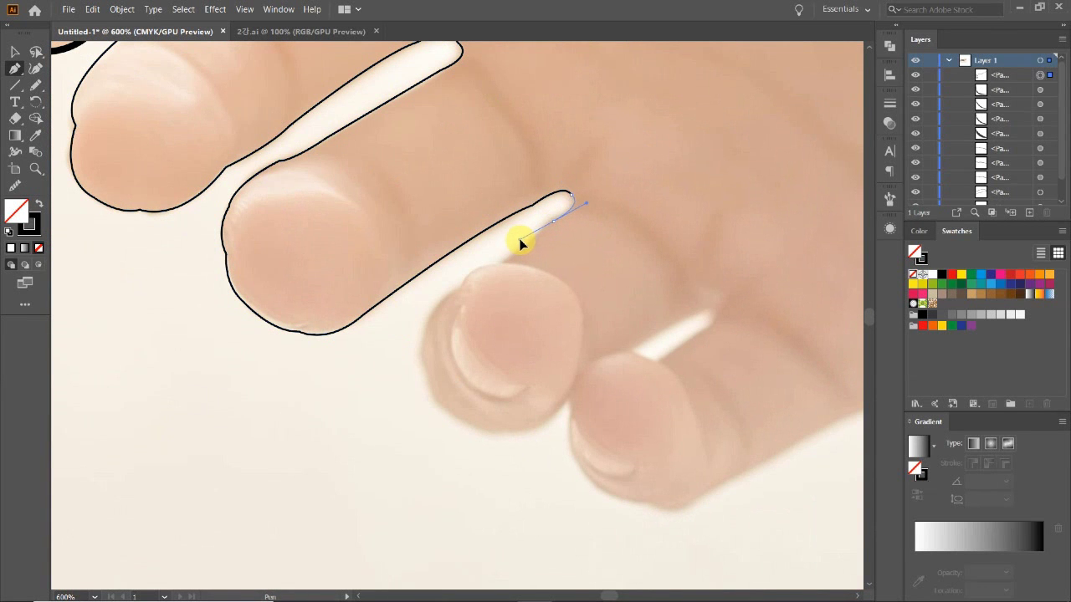
Round the outline at the finger gap and curve it around the next fingertip
{"action": "left_click", "coordinate": [552, 222]}
{"action": "left_click_drag", "start_coordinate": [555, 226], "coordinate": [454, 305]}
{"action": "left_click", "coordinate": [502, 264]}
{"action": "left_click_drag", "start_coordinate": [425, 376], "coordinate": [453, 433]}
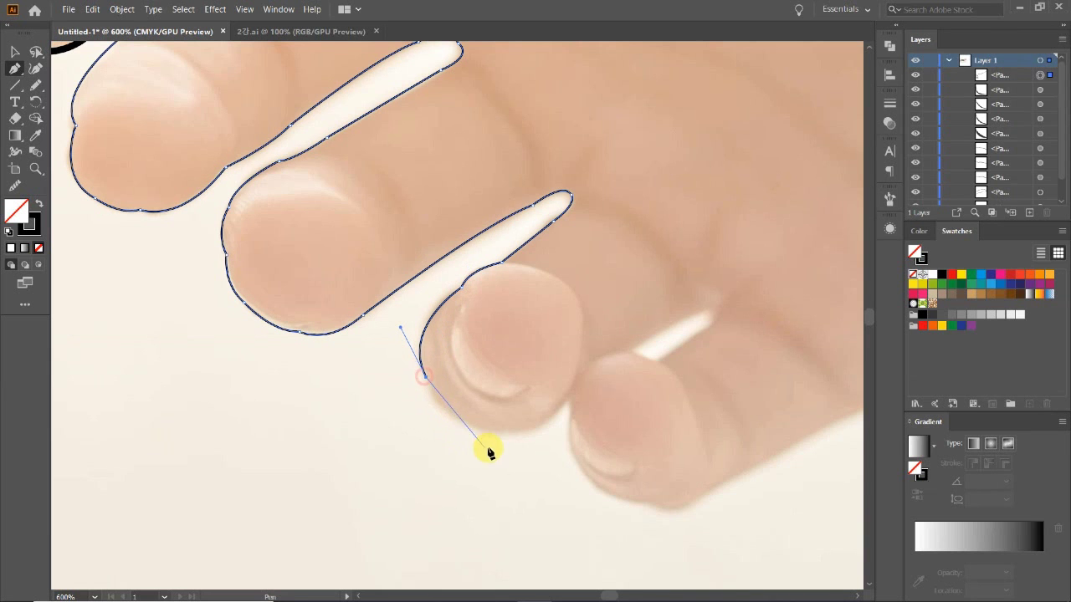
{"action": "mouse_move", "coordinate": [528, 431]}
{"action": "left_mouse_down"}
{"action": "mouse_move", "coordinate": [586, 411]}
{"action": "mouse_move", "coordinate": [559, 270]}
{"action": "mouse_move", "coordinate": [525, 233]}
{"action": "left_mouse_up"}
{"action": "left_click", "coordinate": [451, 275]}
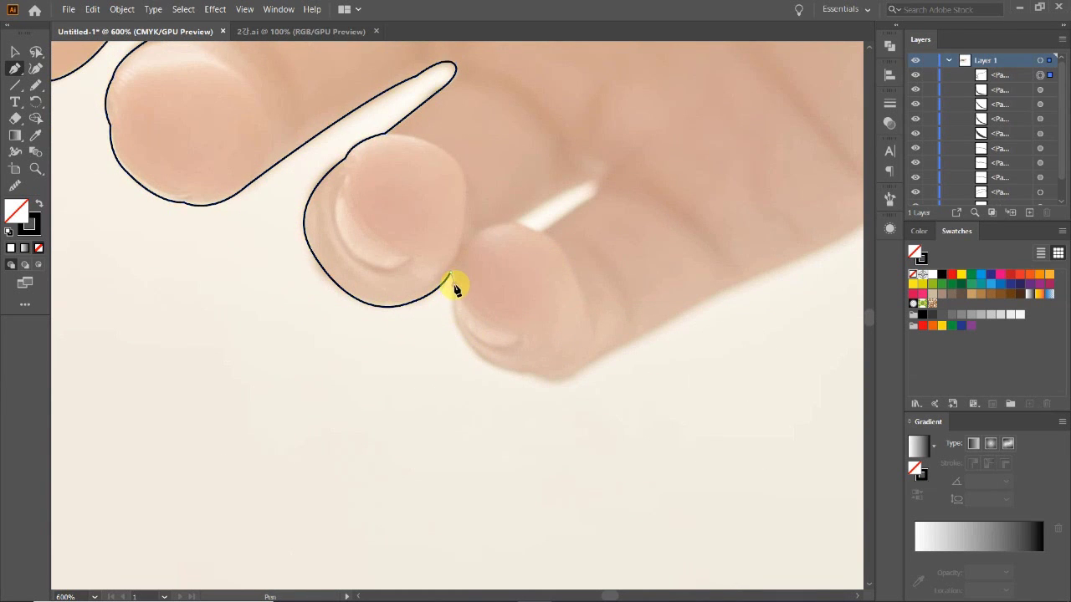
Curve the outline around the last fingertip and onto the hand's lower edge
{"action": "left_click", "coordinate": [476, 355], "text": "ctrl"}
{"action": "left_click_drag", "start_coordinate": [511, 379], "coordinate": [572, 373]}
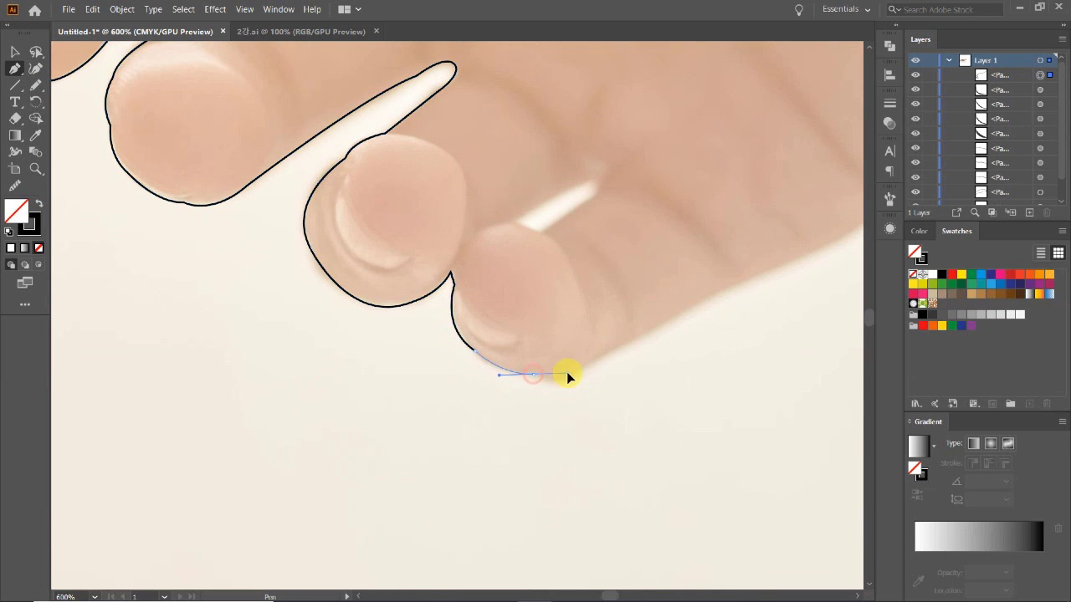
{"action": "mouse_move", "coordinate": [638, 340]}
{"action": "left_mouse_down"}
{"action": "mouse_move", "coordinate": [547, 377]}
{"action": "mouse_move", "coordinate": [577, 349]}
{"action": "left_mouse_up"}
{"action": "left_click", "coordinate": [527, 390], "text": "alt"}
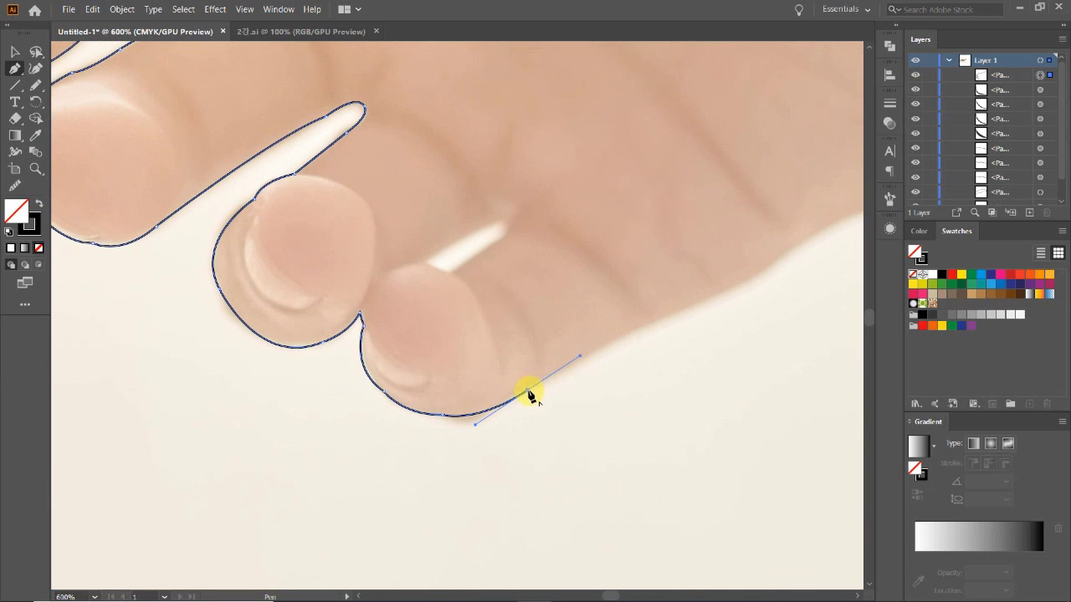
{"action": "left_click_drag", "start_coordinate": [698, 333], "coordinate": [574, 421]}
{"action": "left_click_drag", "start_coordinate": [600, 377], "coordinate": [641, 368]}
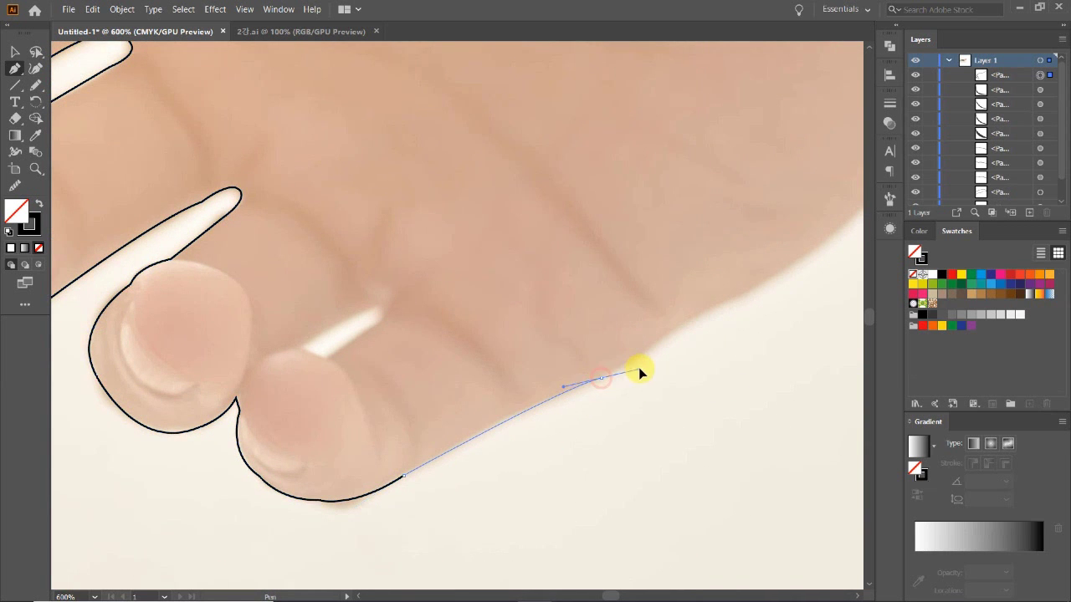
Place anchors along the hand's underside toward the wrist
{"action": "left_click_drag", "start_coordinate": [717, 360], "coordinate": [486, 399]}
{"action": "key", "text": "ctrl+minus"}
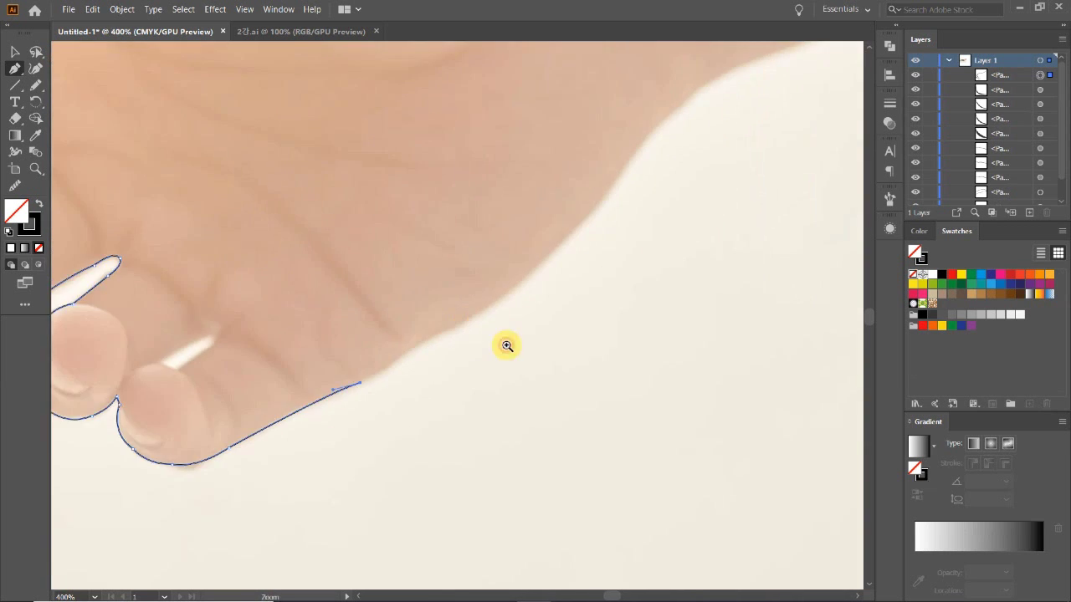
{"action": "left_click", "coordinate": [417, 344]}
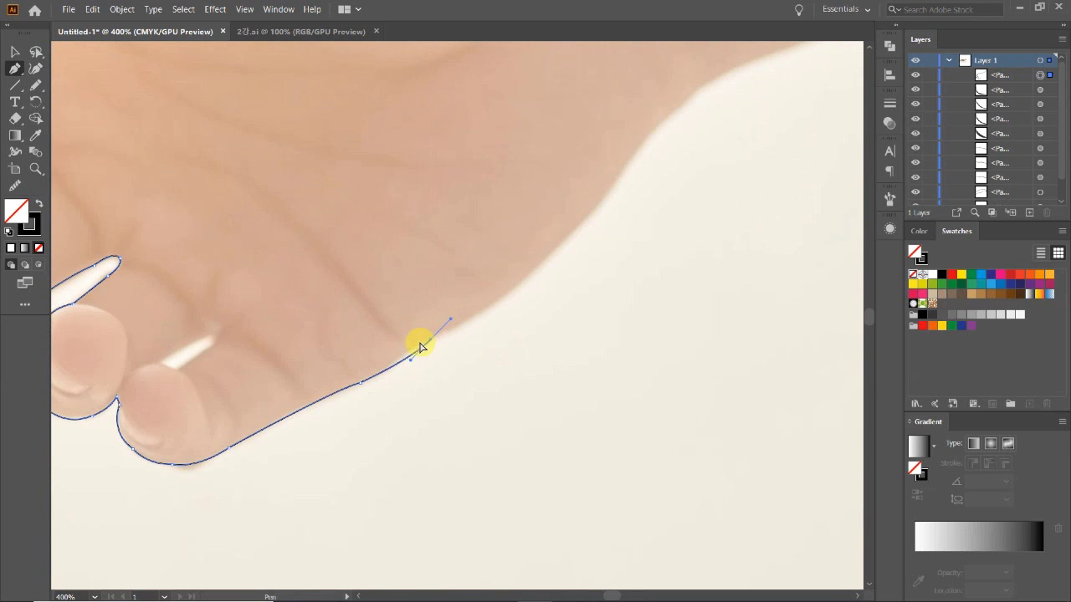
{"action": "left_click_drag", "start_coordinate": [437, 323], "coordinate": [435, 325]}
{"action": "left_click", "coordinate": [416, 344]}
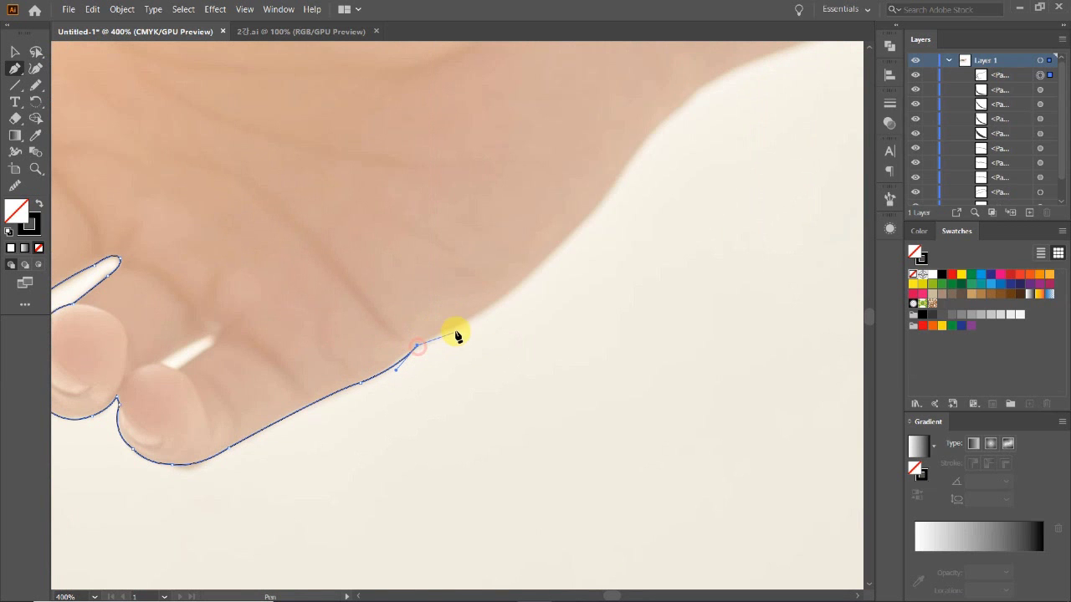
{"action": "left_click", "coordinate": [466, 320]}
Curve the outline up the wrist to the artboard's right edge, then zoom out to the whole hand
{"action": "left_click_drag", "start_coordinate": [579, 251], "coordinate": [477, 387]}
{"action": "left_click_drag", "start_coordinate": [539, 290], "coordinate": [608, 179]}
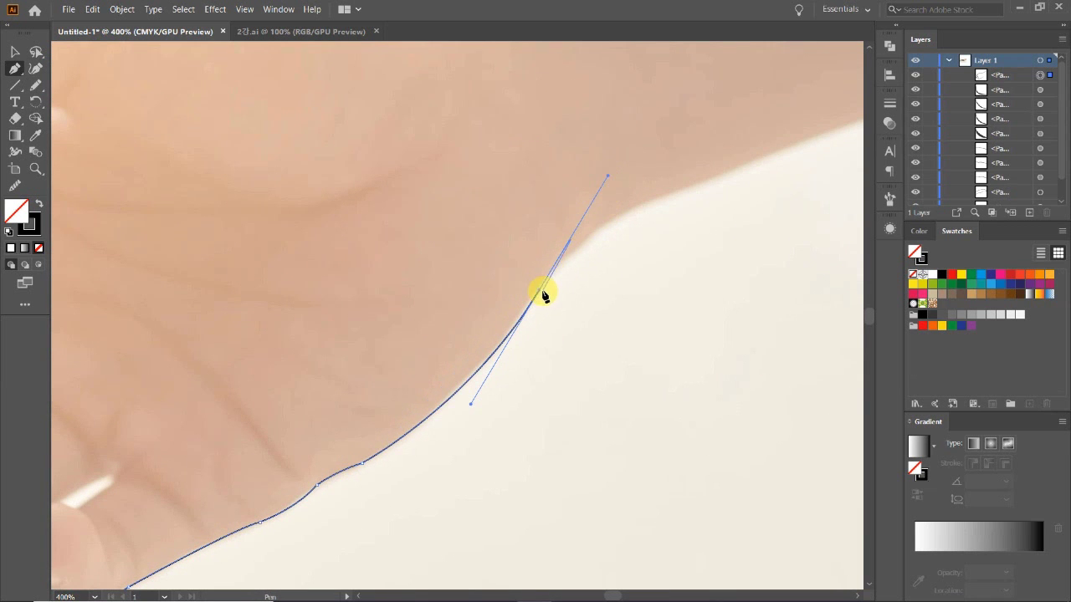
{"action": "left_click_drag", "start_coordinate": [628, 208], "coordinate": [677, 199]}
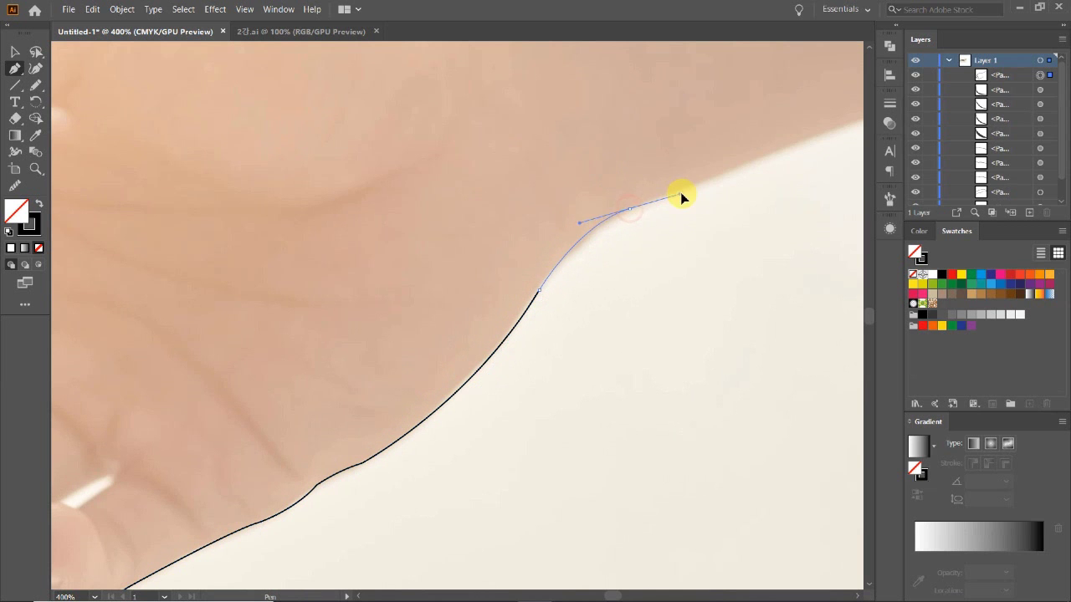
{"action": "key", "text": "ctrl+minus"}
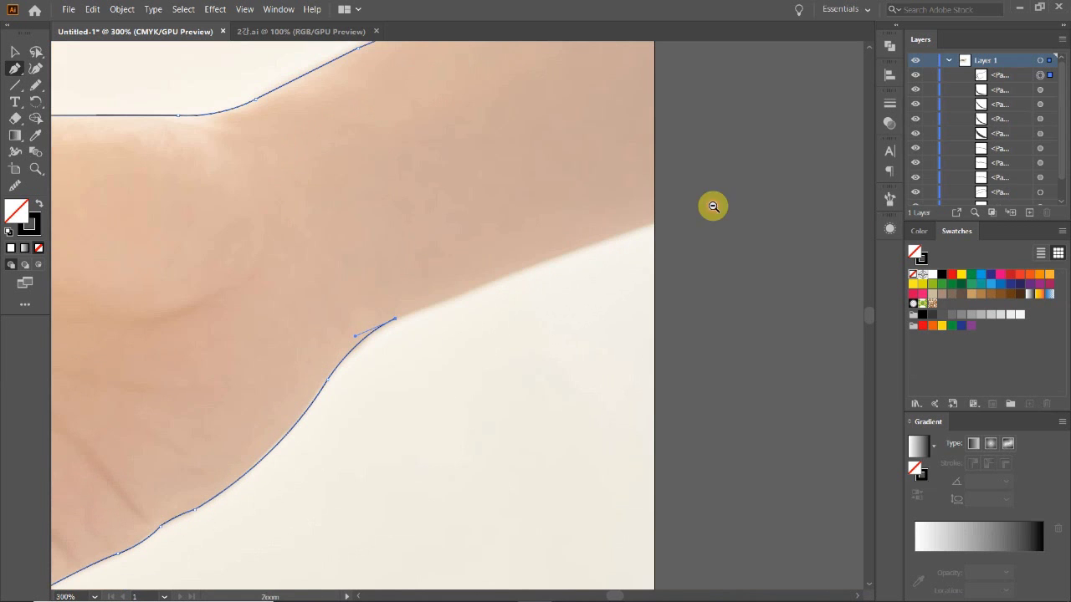
{"action": "left_click", "coordinate": [655, 225]}
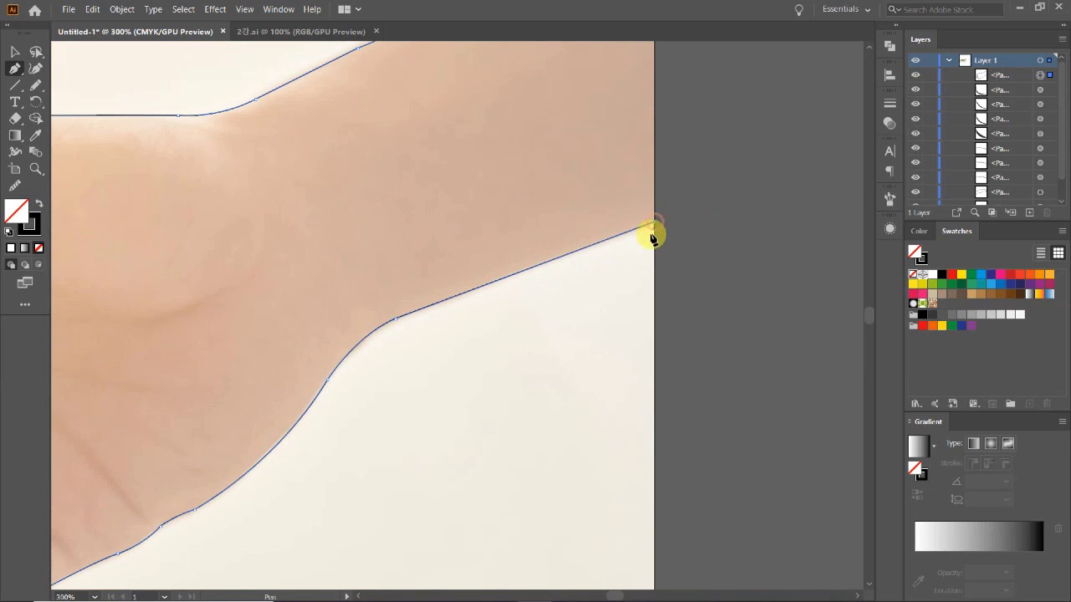
{"action": "scroll", "coordinate": [675, 363], "scroll_direction": "up", "scroll_amount": 2}
{"action": "scroll", "coordinate": [674, 363], "scroll_direction": "left", "scroll_amount": 3}
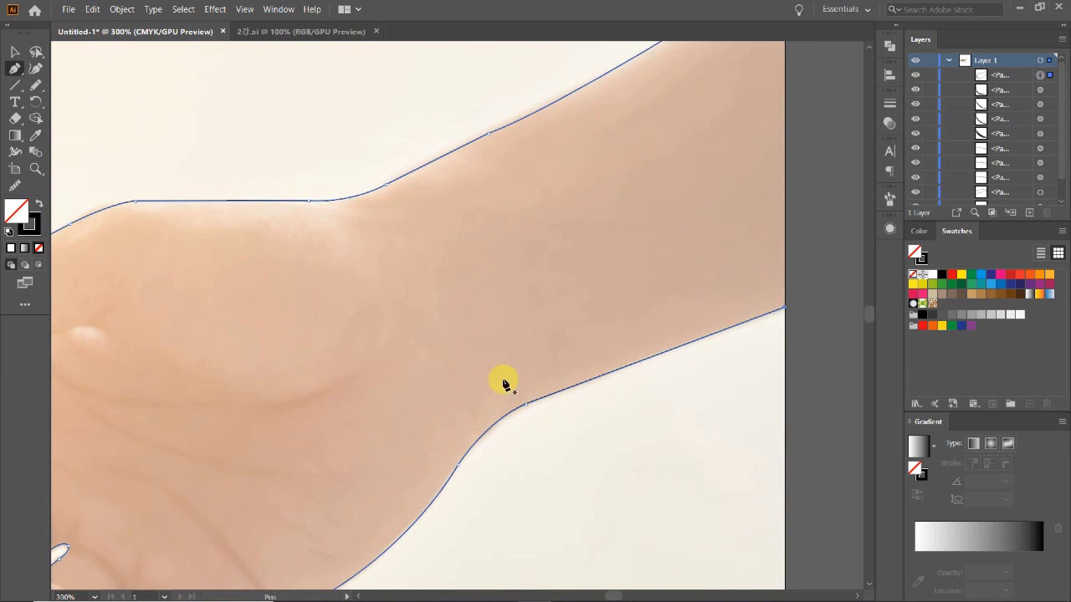
{"action": "left_click", "coordinate": [418, 354], "text": "ctrl+alt"}
{"action": "left_click", "coordinate": [485, 412], "text": "ctrl+alt"}
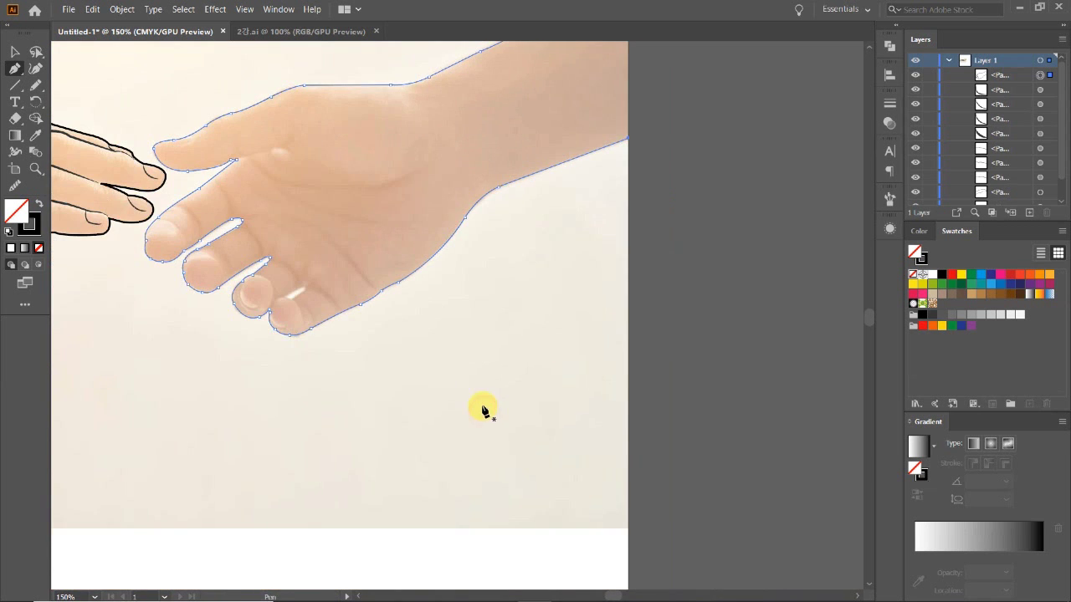
Raise the right hand outline's stroke weight to 1 pt, matching the left hand
{"action": "key", "text": "v"}
{"action": "left_click_drag", "start_coordinate": [407, 377], "coordinate": [576, 490]}
{"action": "left_click", "coordinate": [576, 489]}
{"action": "left_click", "coordinate": [471, 437]}
{"action": "left_click", "coordinate": [889, 103]}
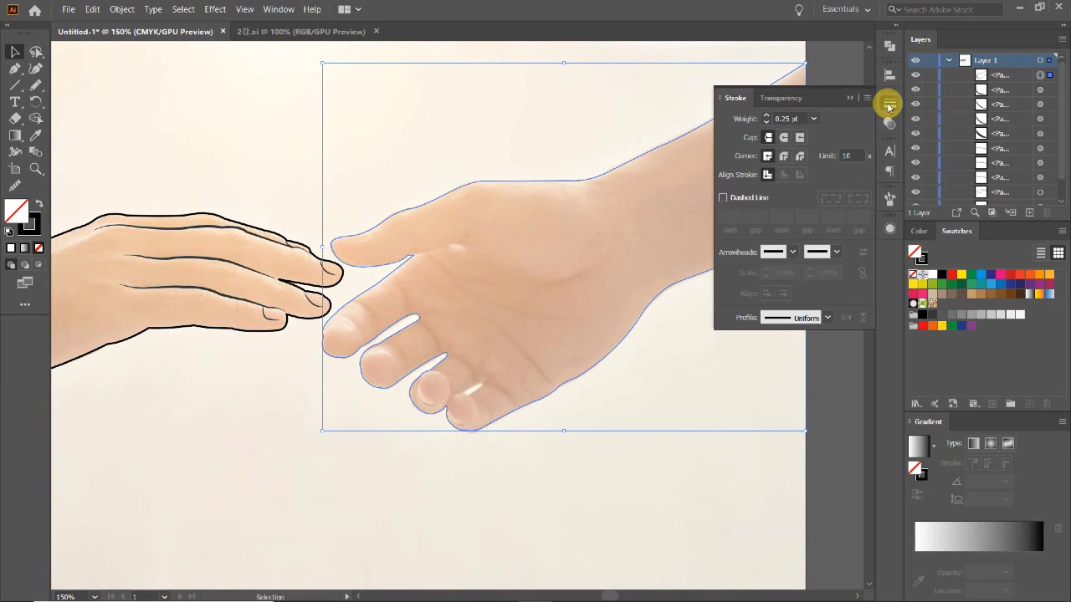
{"action": "left_click", "coordinate": [767, 116]}
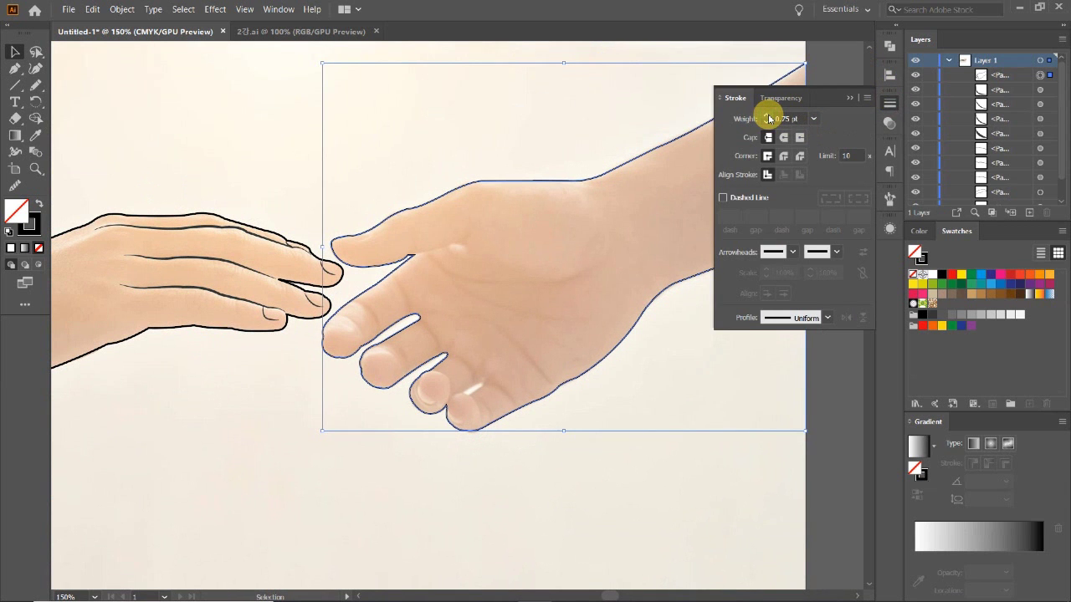
{"action": "left_click", "coordinate": [767, 116]}
{"action": "left_click", "coordinate": [382, 483]}
Zoom out to check the whole drawing and collapse the Stroke panel
{"action": "left_click_drag", "start_coordinate": [313, 435], "coordinate": [560, 433]}
{"action": "left_click", "coordinate": [374, 339]}
{"action": "left_click", "coordinate": [481, 483]}
{"action": "key", "text": "ctrl+minus"}
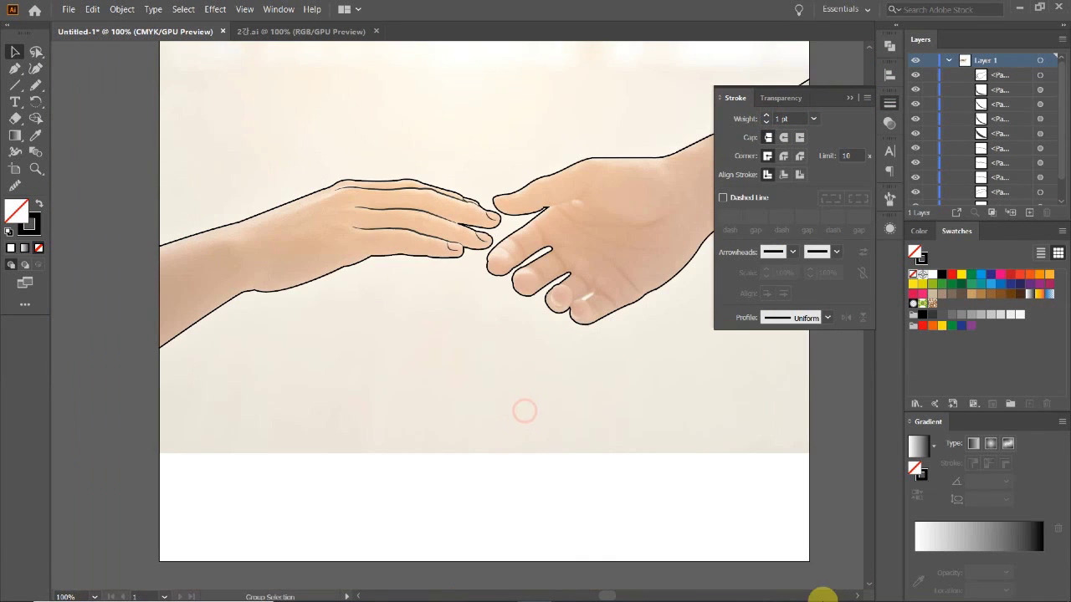
{"action": "left_click_drag", "start_coordinate": [494, 373], "coordinate": [432, 438]}
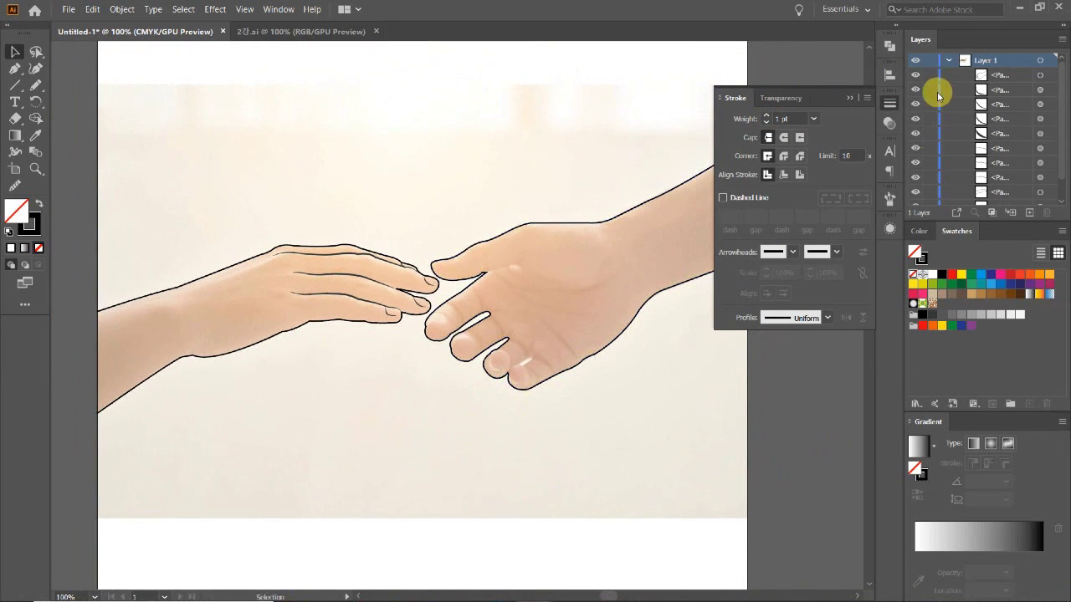
{"action": "left_click", "coordinate": [889, 102]}
{"action": "left_click", "coordinate": [511, 278]}
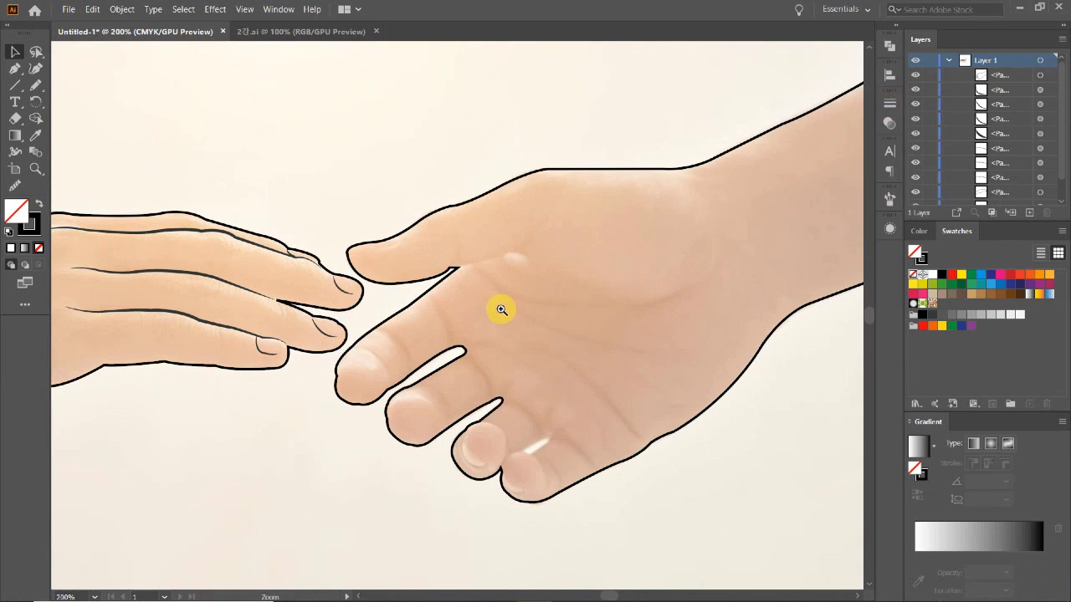
{"action": "scroll", "coordinate": [506, 372], "scroll_direction": "down", "scroll_amount": 1}
{"action": "scroll", "coordinate": [506, 372], "scroll_direction": "down", "scroll_amount": 1}
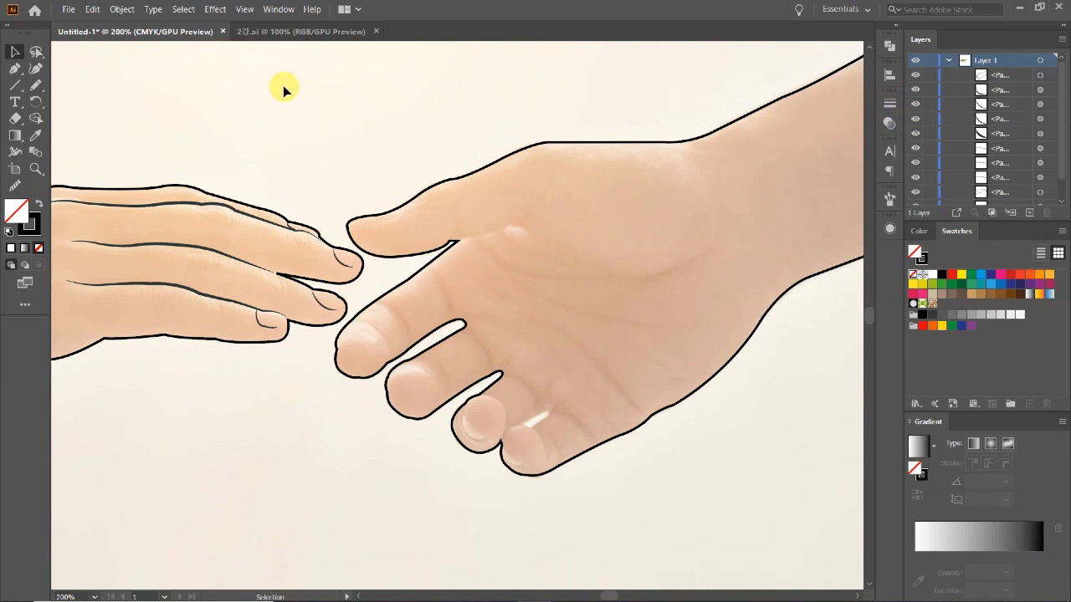
{"action": "left_click", "coordinate": [248, 33]}
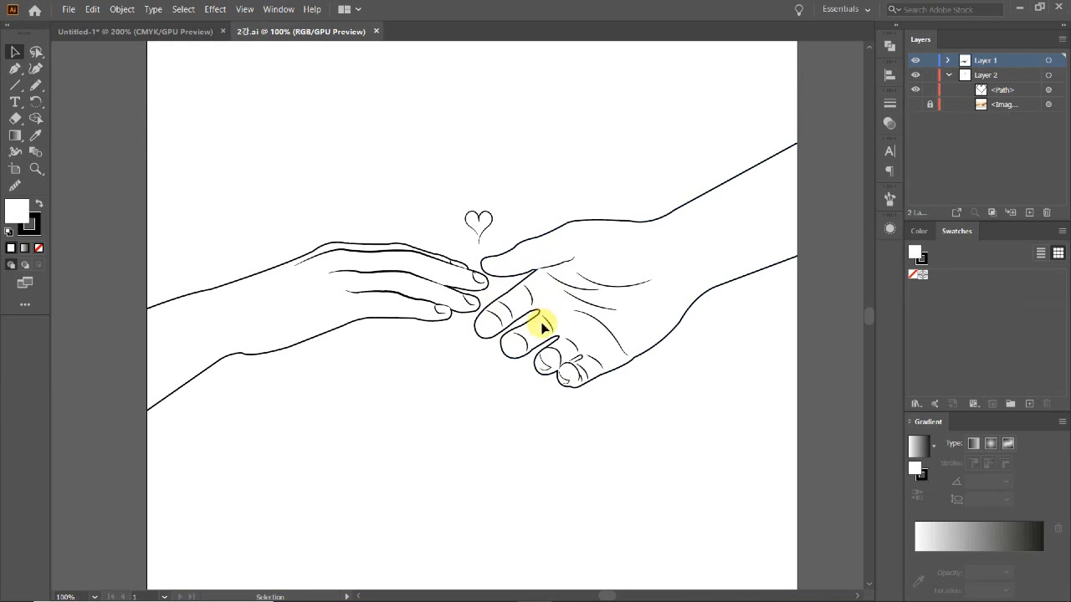
{"action": "left_click", "coordinate": [155, 31]}
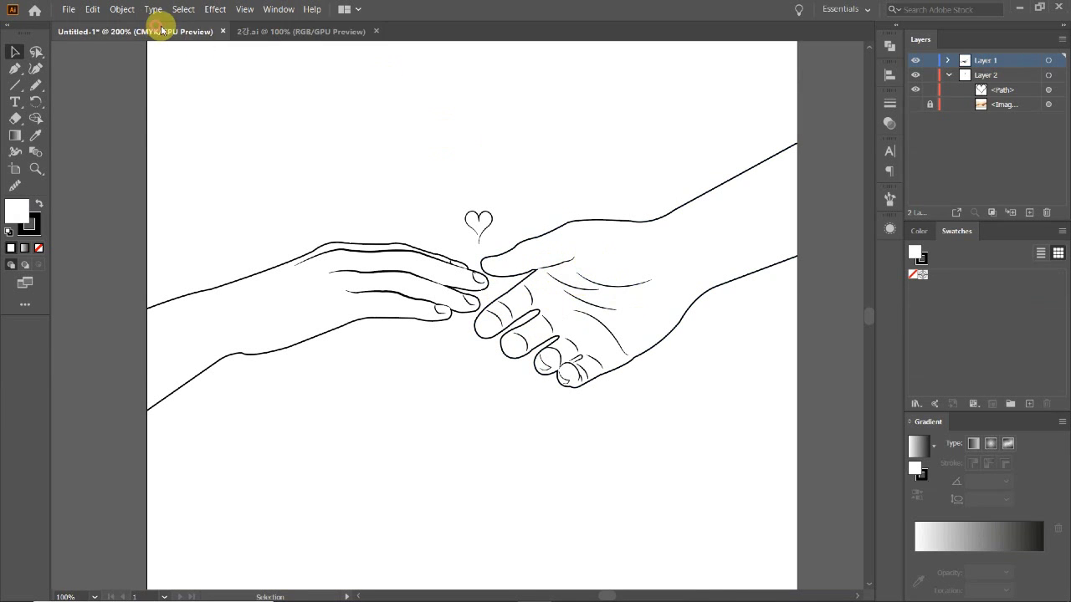
{"action": "left_click", "coordinate": [502, 284], "text": "ctrl"}
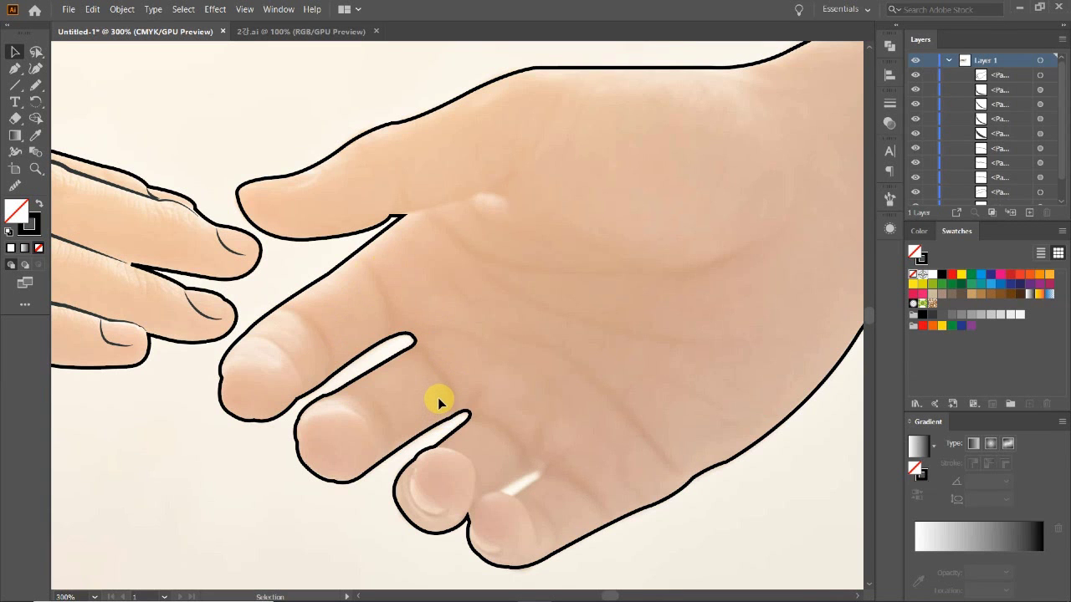
Draw curved Pen crease lines at the index finger's base, knuckle and tip
{"action": "key", "text": "p"}
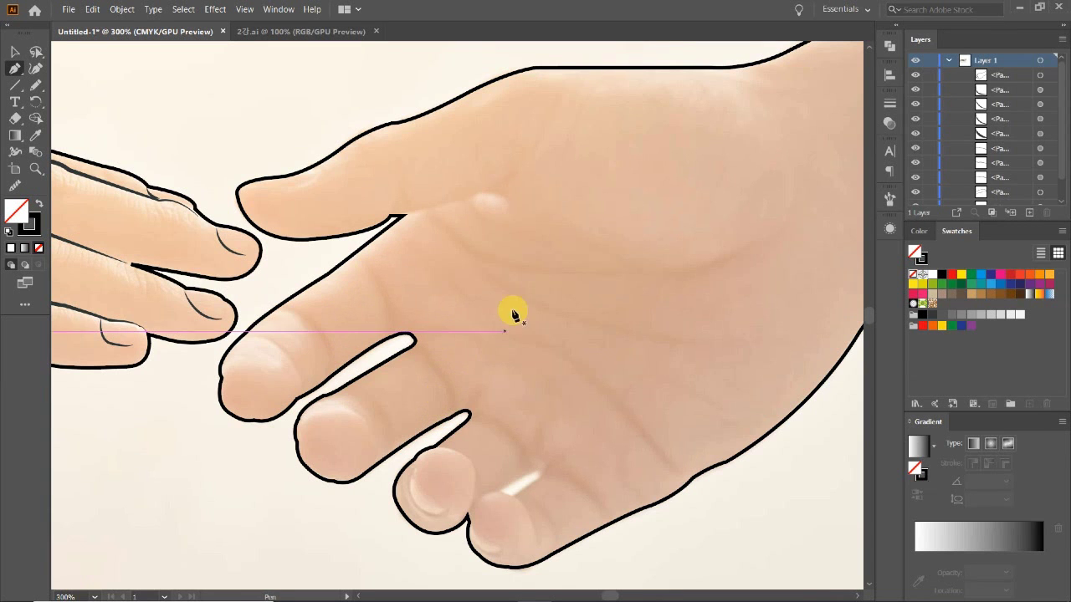
{"action": "left_click", "coordinate": [410, 210]}
{"action": "left_click_drag", "start_coordinate": [489, 195], "coordinate": [522, 184]}
{"action": "left_click", "coordinate": [491, 190]}
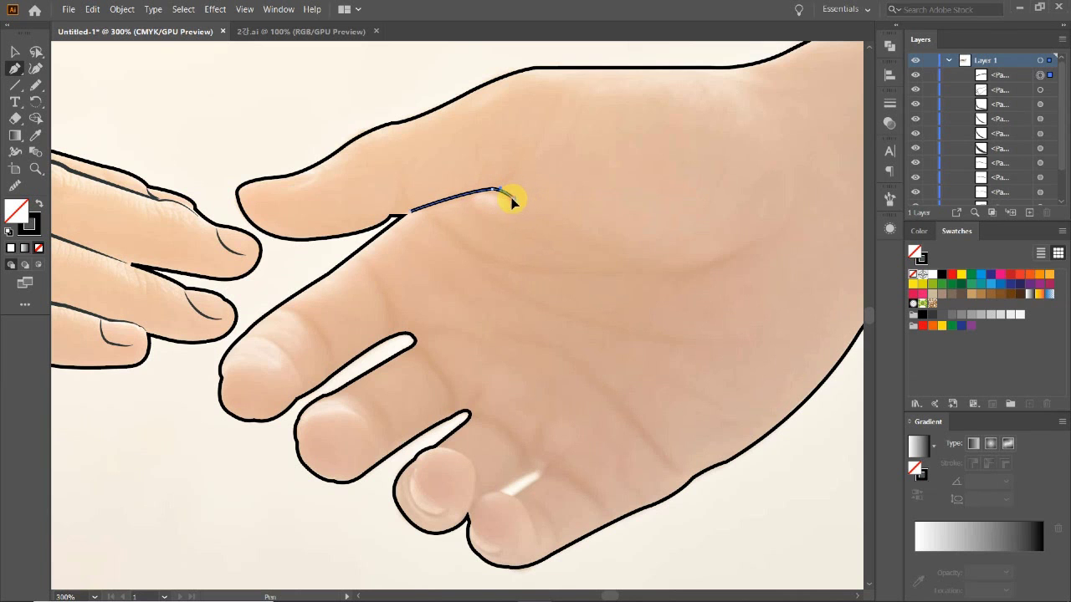
{"action": "key", "text": "Escape"}
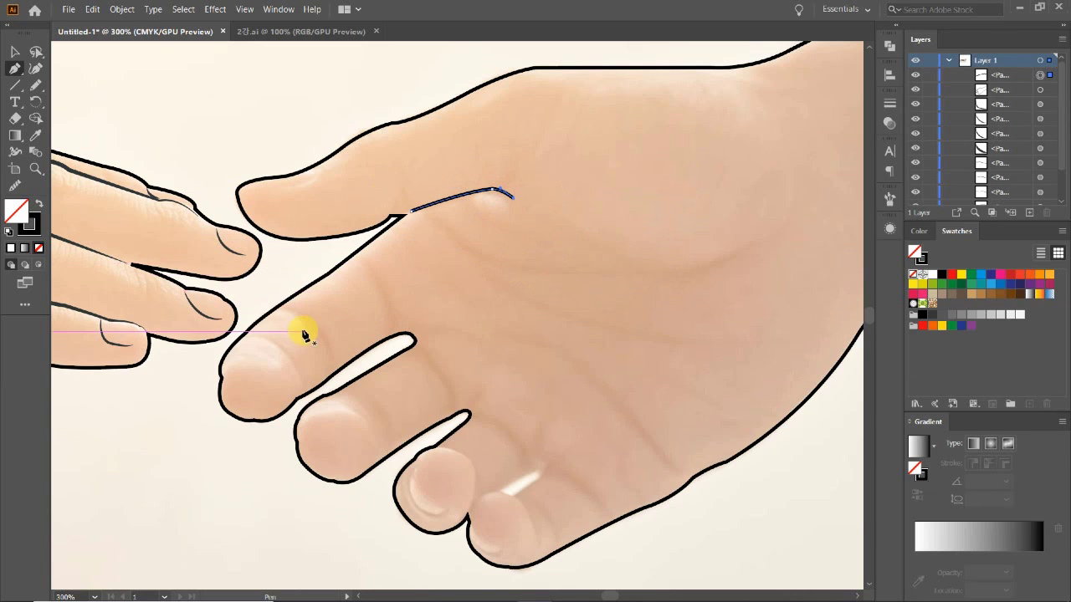
{"action": "left_click", "coordinate": [361, 261]}
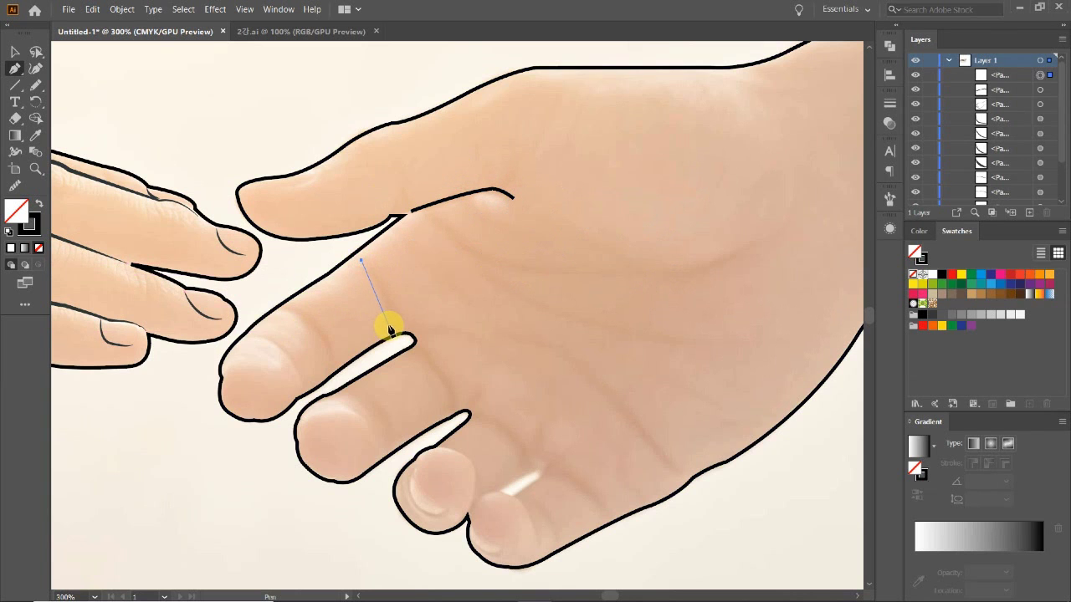
{"action": "left_click_drag", "start_coordinate": [390, 330], "coordinate": [383, 355]}
{"action": "key", "text": "Escape"}
{"action": "left_click_drag", "start_coordinate": [284, 309], "coordinate": [330, 368]}
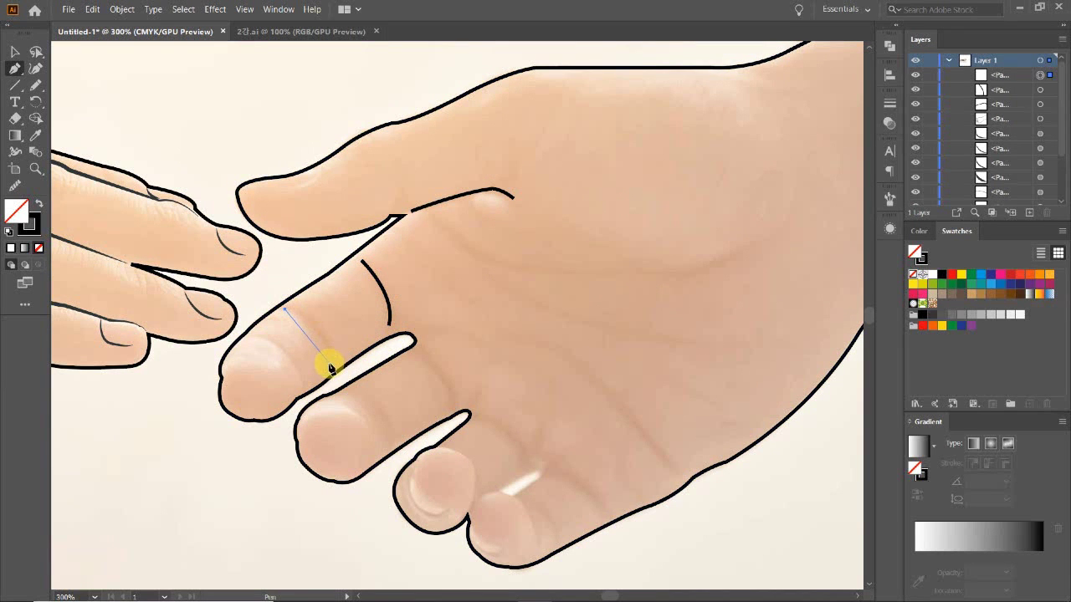
{"action": "left_click_drag", "start_coordinate": [330, 410], "coordinate": [330, 410]}
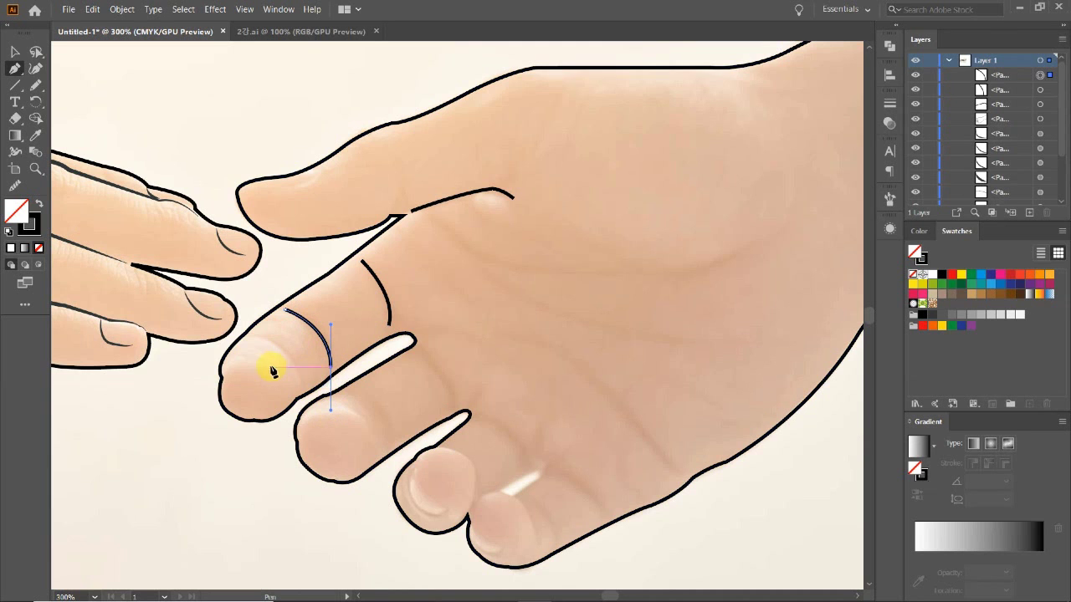
{"action": "mouse_move", "coordinate": [250, 338]}
{"action": "left_mouse_down"}
{"action": "mouse_move", "coordinate": [303, 387]}
{"action": "mouse_move", "coordinate": [302, 420]}
{"action": "mouse_move", "coordinate": [357, 425]}
{"action": "left_mouse_up"}
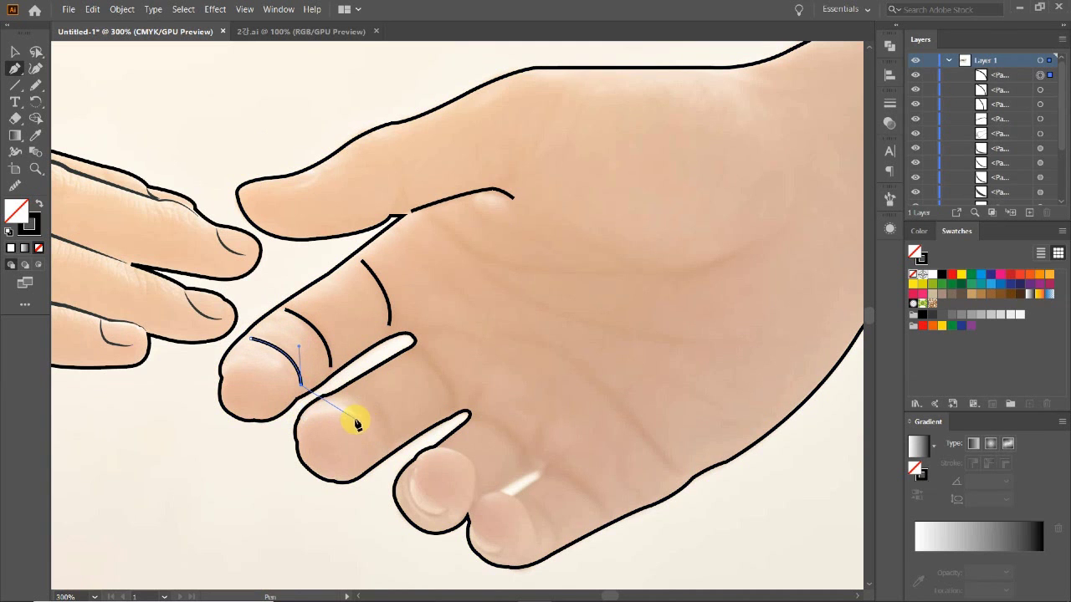
Add curved knuckle and fingertip creases on the middle and ring fingers
{"action": "left_click", "coordinate": [419, 354]}
{"action": "left_click_drag", "start_coordinate": [450, 447], "coordinate": [450, 441]}
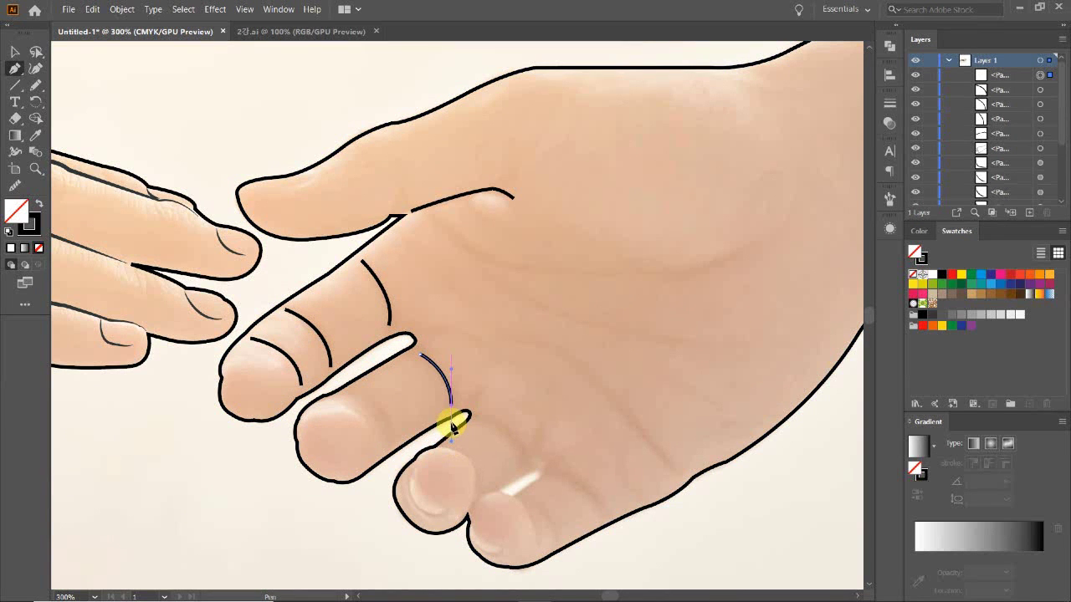
{"action": "mouse_move", "coordinate": [348, 392]}
{"action": "left_mouse_down"}
{"action": "mouse_move", "coordinate": [387, 443]}
{"action": "mouse_move", "coordinate": [384, 477]}
{"action": "left_mouse_up"}
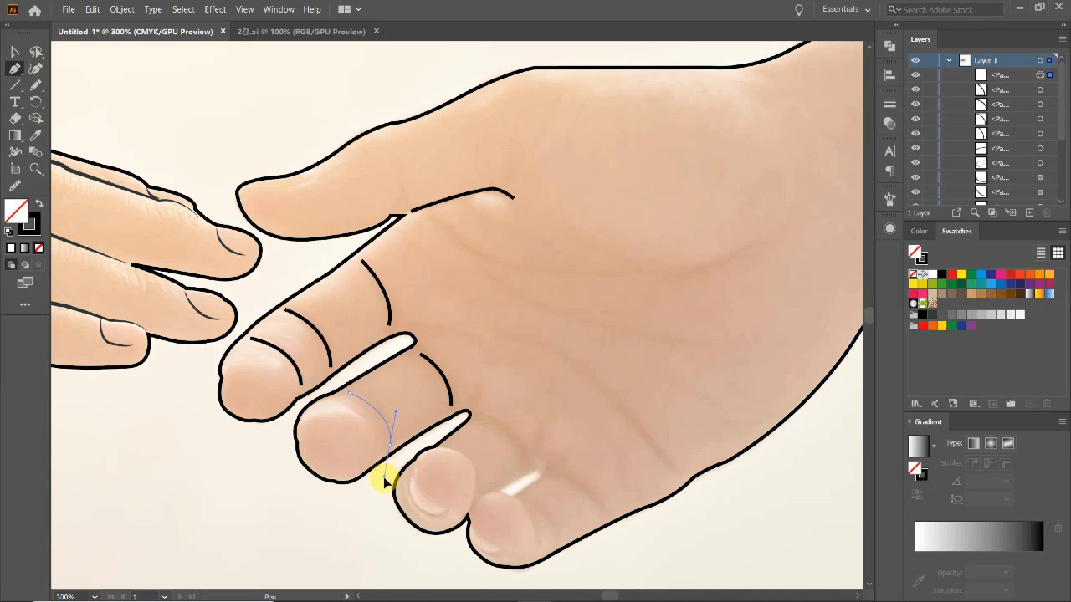
{"action": "left_click", "coordinate": [327, 407]}
{"action": "left_click_drag", "start_coordinate": [377, 450], "coordinate": [377, 500]}
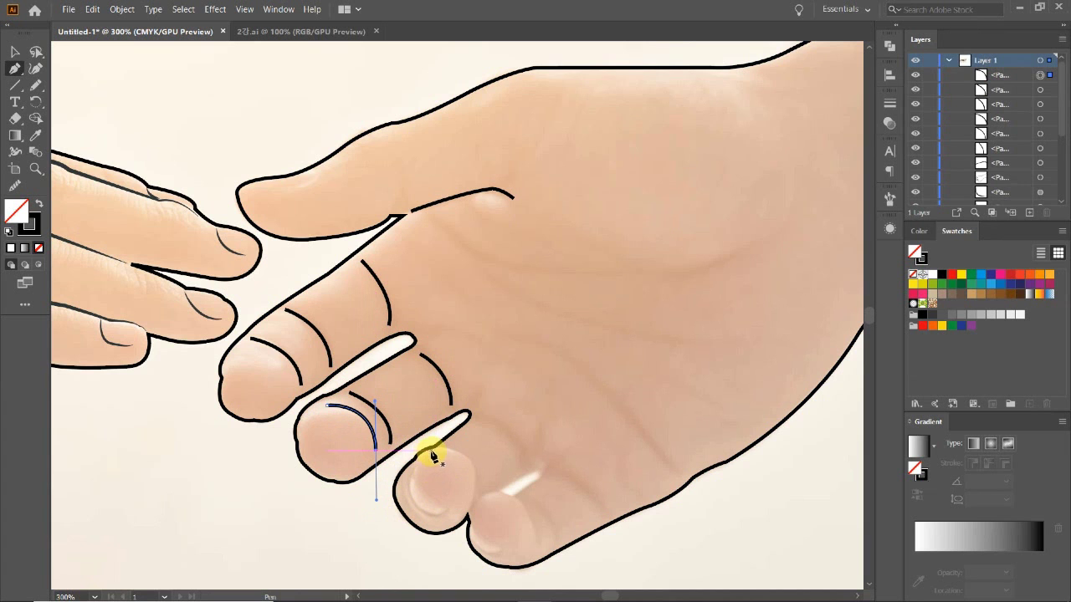
{"action": "left_click", "coordinate": [439, 451]}
{"action": "left_click_drag", "start_coordinate": [468, 511], "coordinate": [449, 576]}
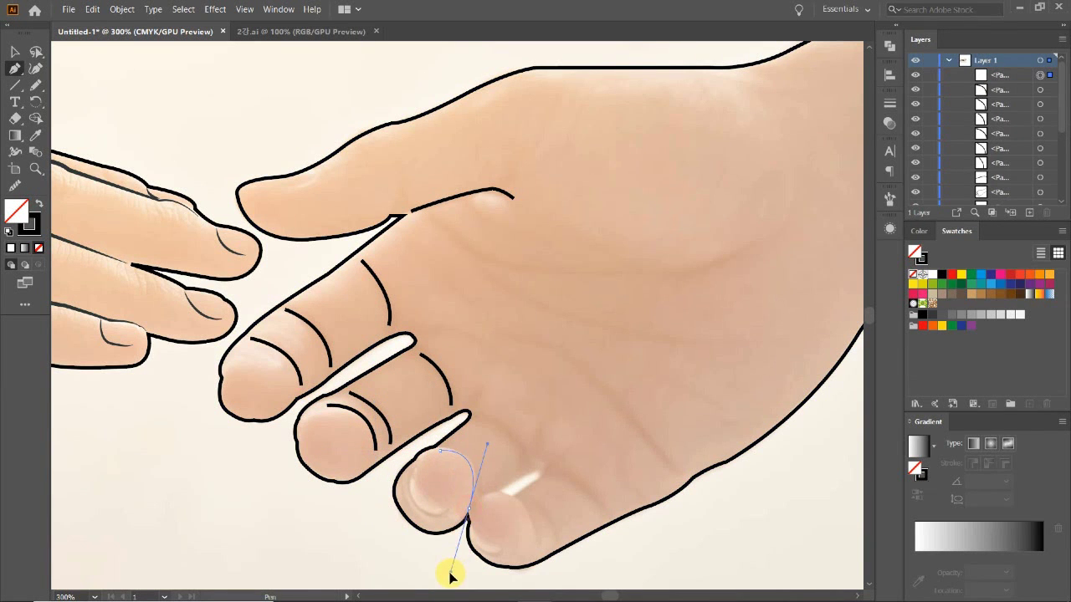
Draw another curved crease near the fingertip and one more on the palm
{"action": "left_click", "coordinate": [474, 418]}
{"action": "left_click_drag", "start_coordinate": [535, 496], "coordinate": [537, 496]}
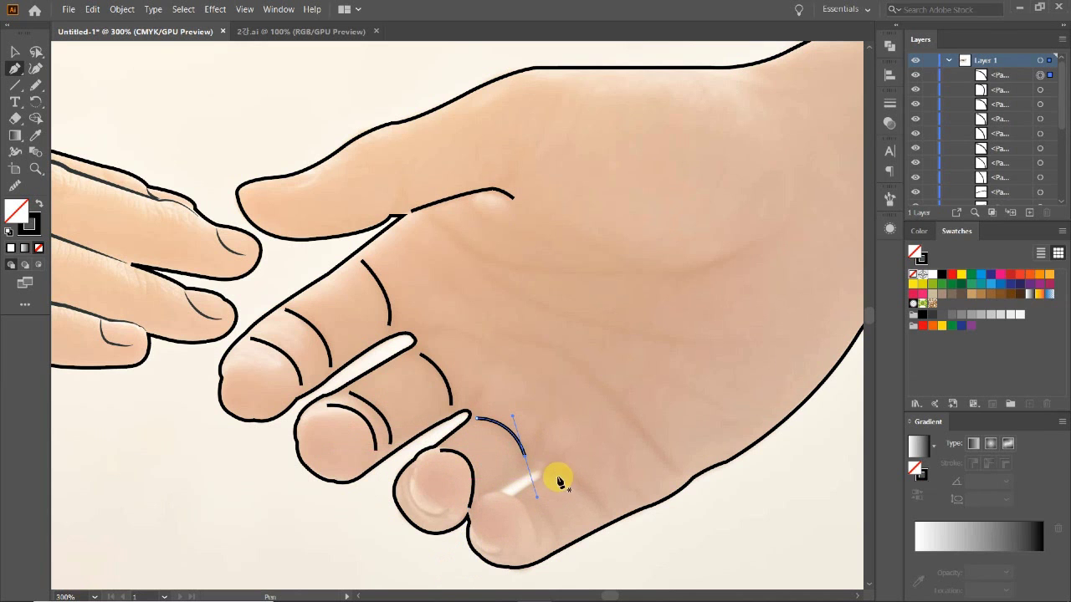
{"action": "key", "text": "Escape"}
{"action": "left_click", "coordinate": [544, 475]}
{"action": "left_click_drag", "start_coordinate": [602, 510], "coordinate": [624, 554]}
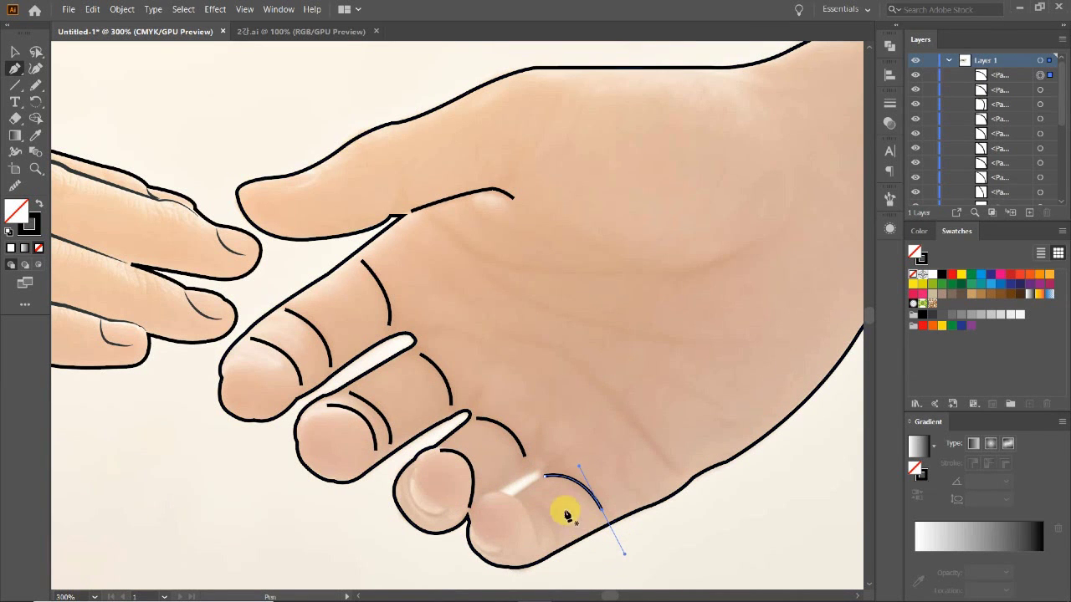
Zoom in to 600% and outline the gap between the last two fingers
{"action": "left_click", "coordinate": [511, 490], "text": "ctrl"}
{"action": "left_click", "coordinate": [459, 336], "text": "ctrl"}
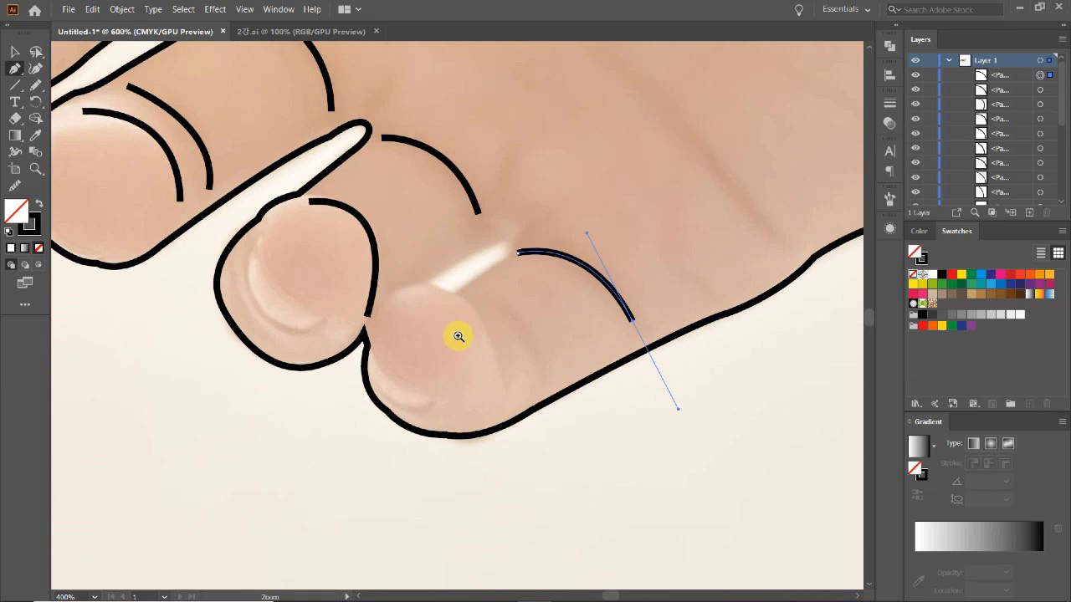
{"action": "left_click", "coordinate": [456, 291]}
{"action": "left_click", "coordinate": [505, 260]}
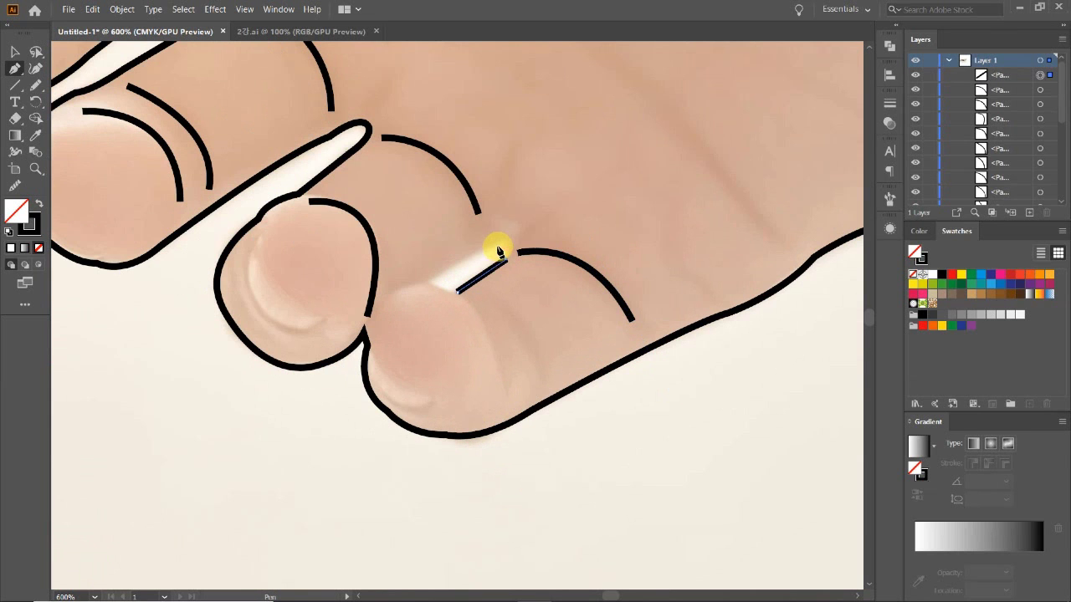
{"action": "left_click_drag", "start_coordinate": [466, 257], "coordinate": [467, 255]}
{"action": "left_click", "coordinate": [427, 285]}
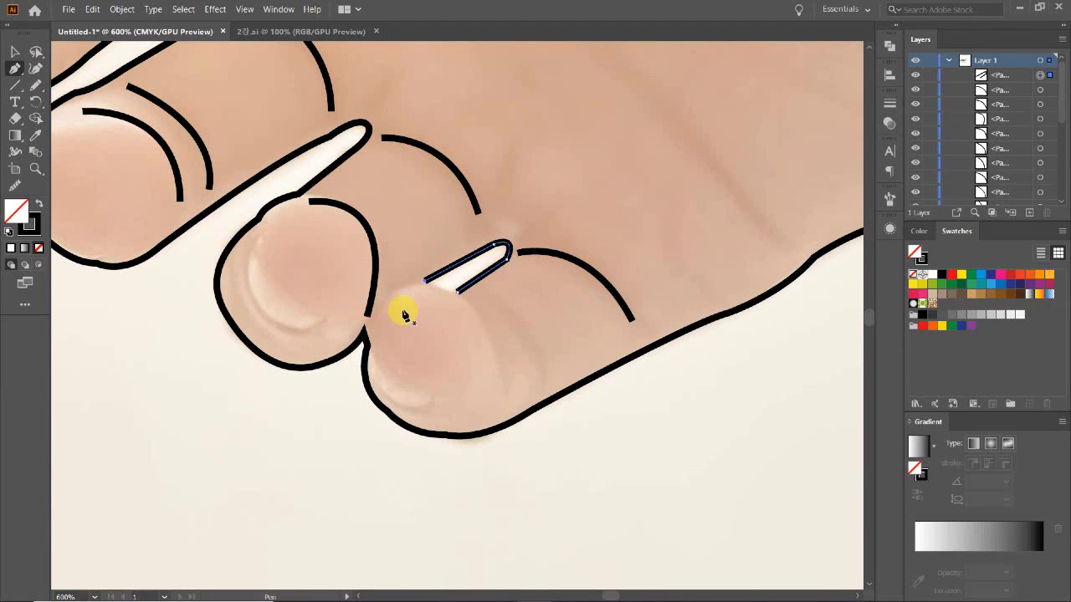
Draw the little fingertip's curved outline and a crease line on the little finger
{"action": "left_click", "coordinate": [369, 317]}
{"action": "left_click_drag", "start_coordinate": [489, 337], "coordinate": [539, 437]}
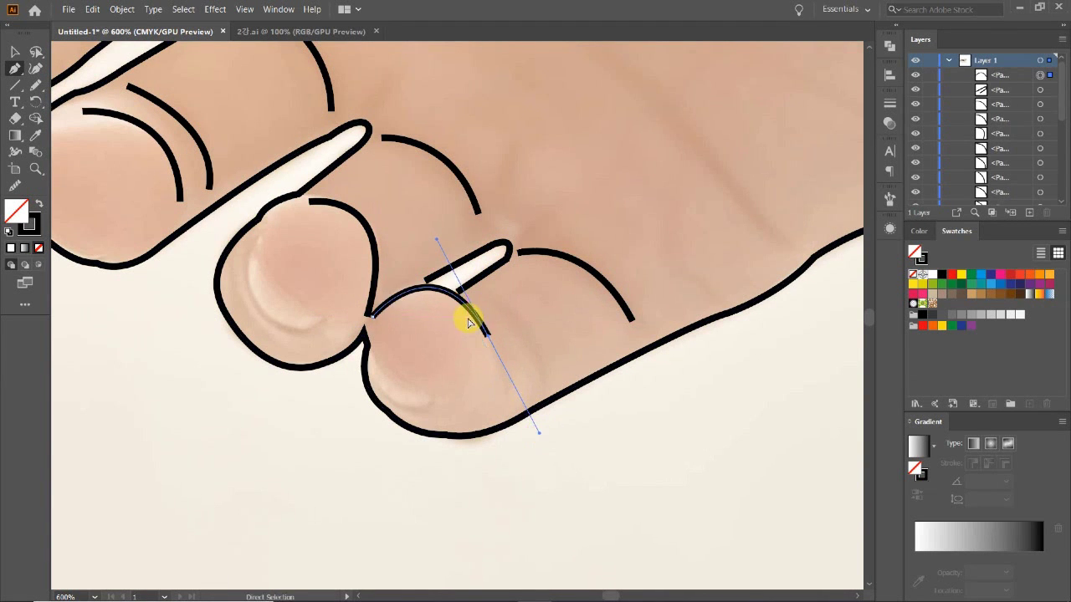
{"action": "left_click", "coordinate": [489, 337]}
{"action": "left_click_drag", "start_coordinate": [499, 396], "coordinate": [490, 429]}
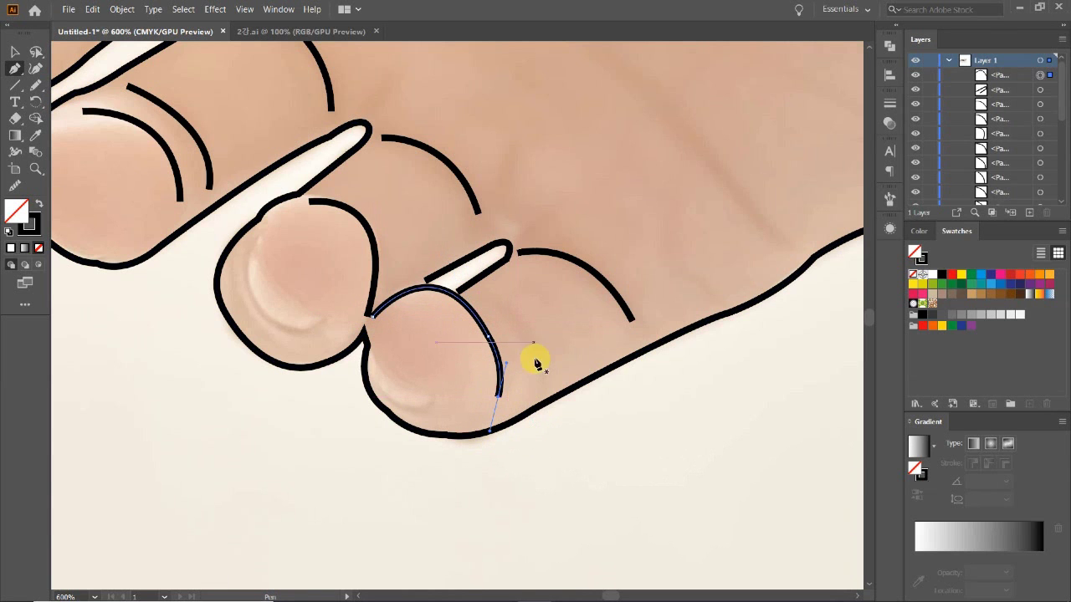
{"action": "left_click", "coordinate": [483, 299]}
{"action": "left_click_drag", "start_coordinate": [541, 383], "coordinate": [544, 442]}
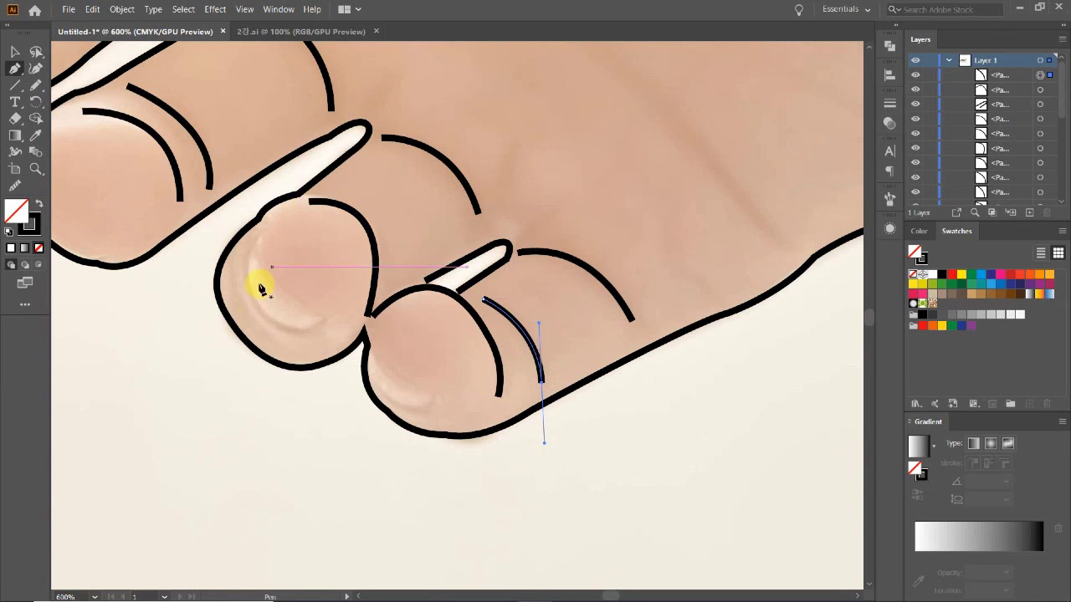
{"action": "mouse_move", "coordinate": [264, 289]}
{"action": "left_mouse_down"}
{"action": "mouse_move", "coordinate": [504, 413]}
{"action": "mouse_move", "coordinate": [346, 323]}
{"action": "mouse_move", "coordinate": [377, 282]}
{"action": "mouse_move", "coordinate": [531, 293]}
{"action": "mouse_move", "coordinate": [490, 394]}
{"action": "left_mouse_up"}
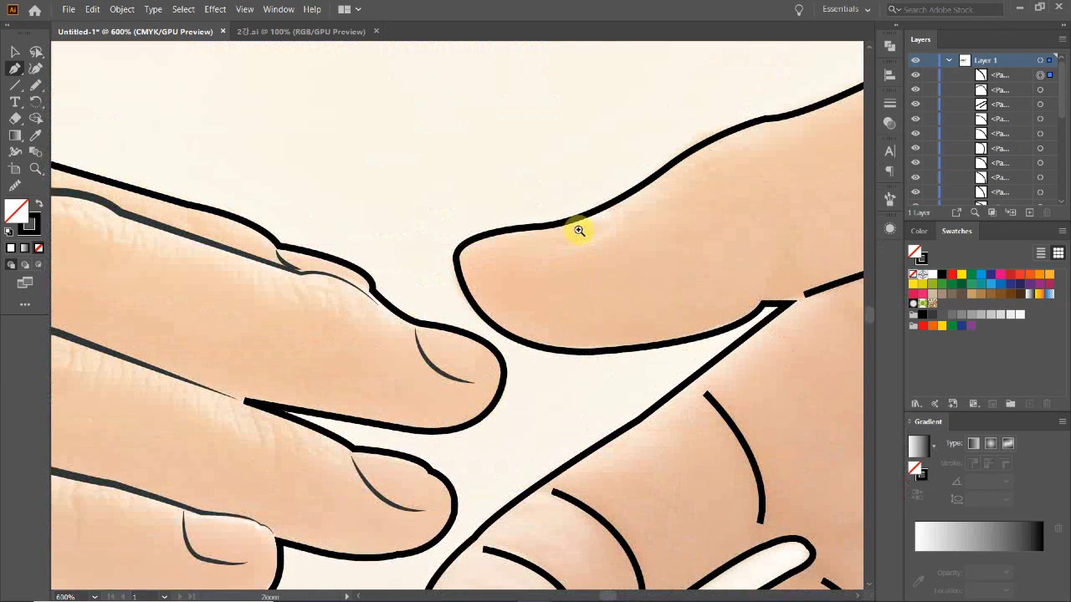
Draw a short curved line on the thumb tip and compare with the 2.ai reference
{"action": "key", "text": "ctrl+equal"}
{"action": "left_click_drag", "start_coordinate": [491, 296], "coordinate": [502, 316]}
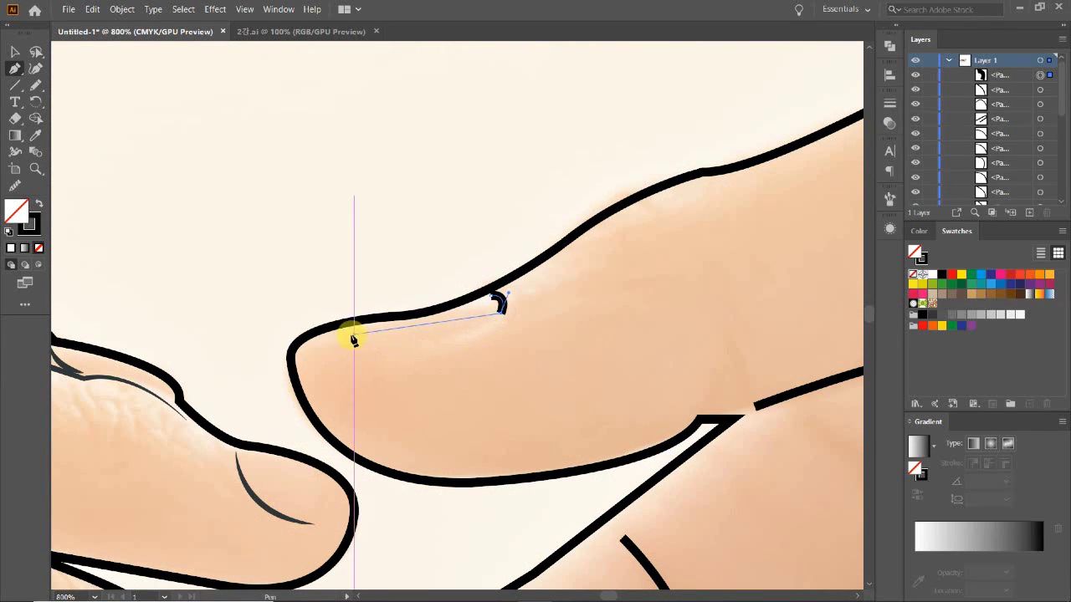
{"action": "left_click_drag", "start_coordinate": [341, 334], "coordinate": [249, 311]}
{"action": "mouse_move", "coordinate": [562, 431]}
{"action": "left_mouse_down"}
{"action": "mouse_move", "coordinate": [491, 322]}
{"action": "mouse_move", "coordinate": [518, 375]}
{"action": "mouse_move", "coordinate": [531, 153]}
{"action": "mouse_move", "coordinate": [404, 266]}
{"action": "left_mouse_up"}
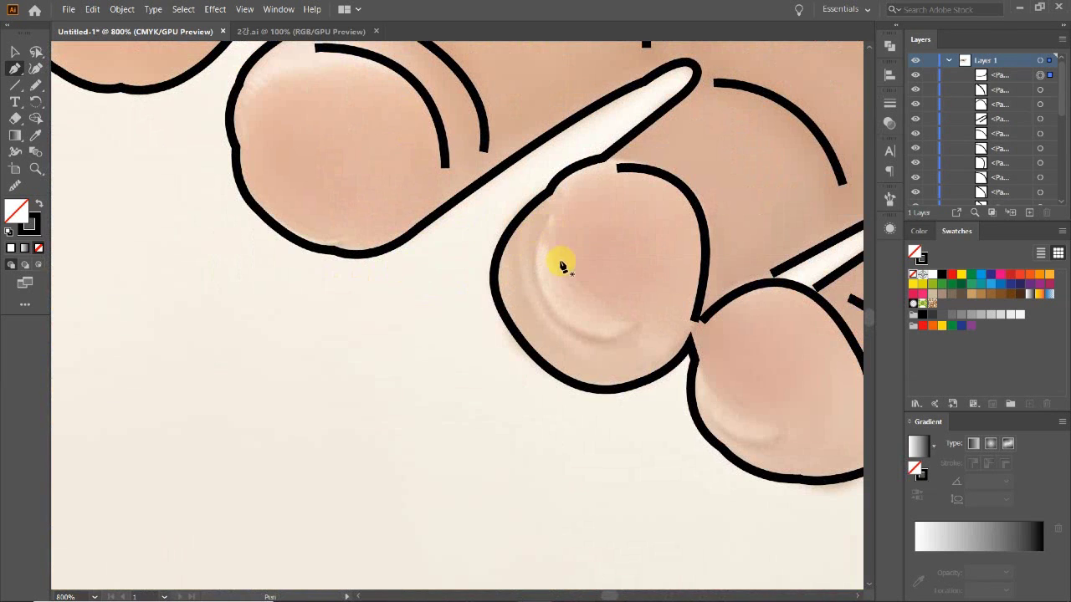
{"action": "left_click", "coordinate": [284, 31]}
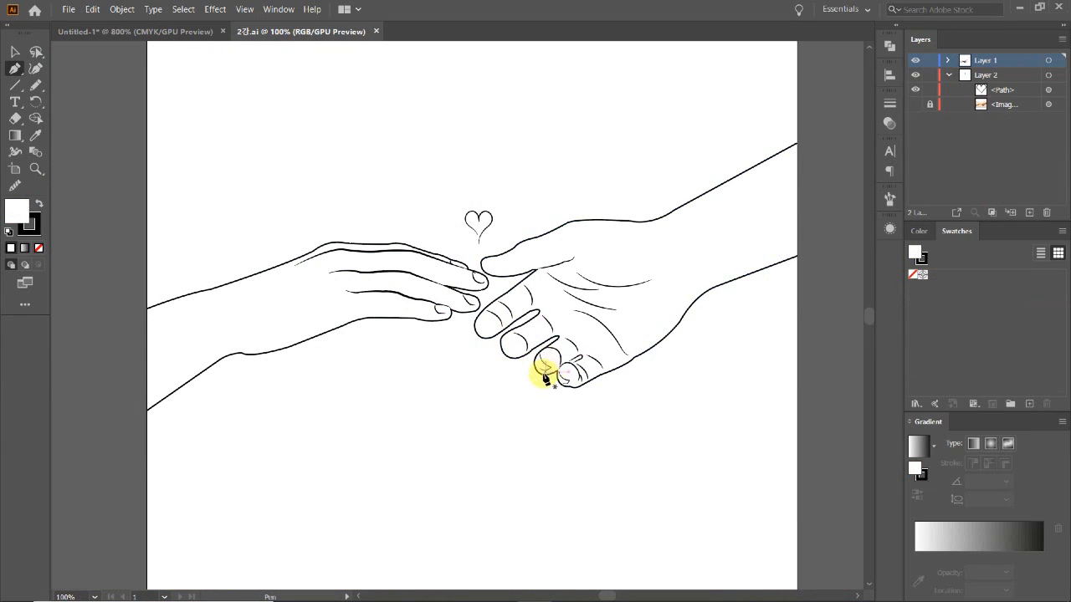
{"action": "left_click", "coordinate": [150, 31]}
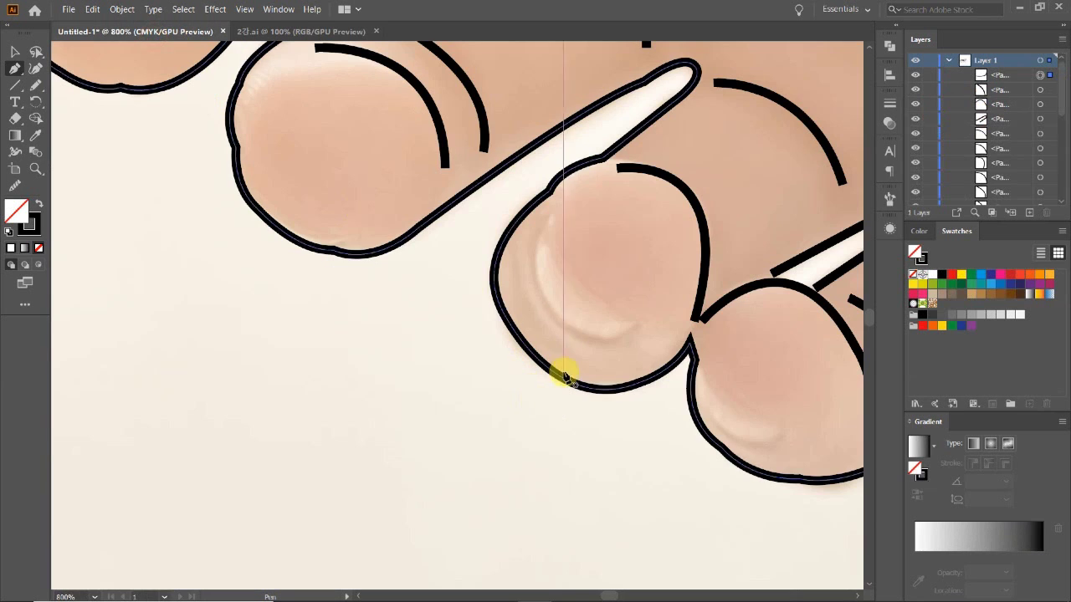
Draw closed crescent nail shapes on the ring and little fingertips
{"action": "left_click", "coordinate": [550, 217]}
{"action": "left_click_drag", "start_coordinate": [634, 321], "coordinate": [712, 331]}
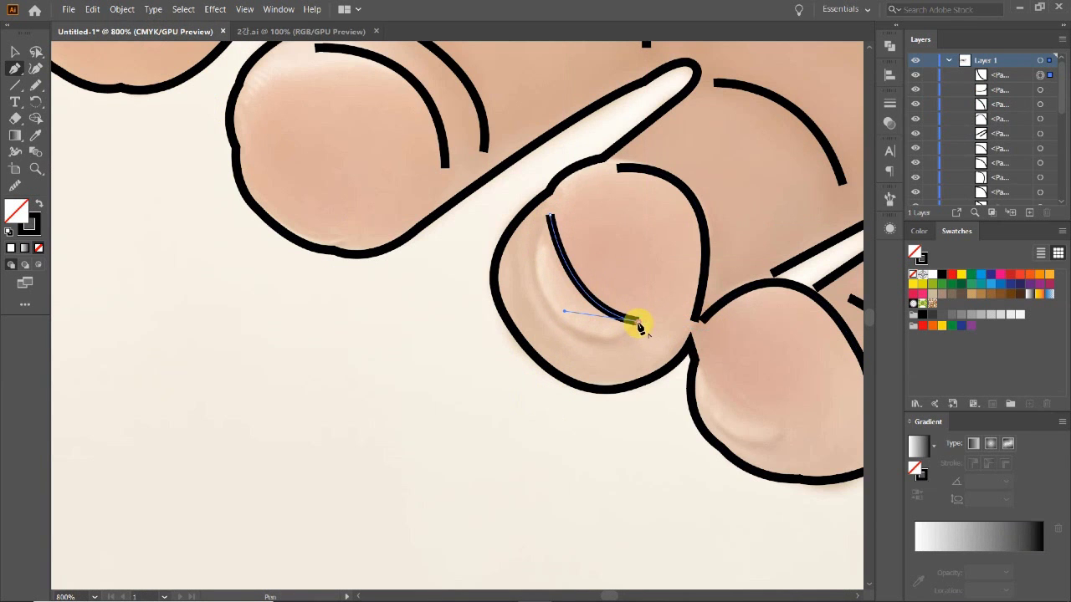
{"action": "left_click_drag", "start_coordinate": [557, 323], "coordinate": [498, 283]}
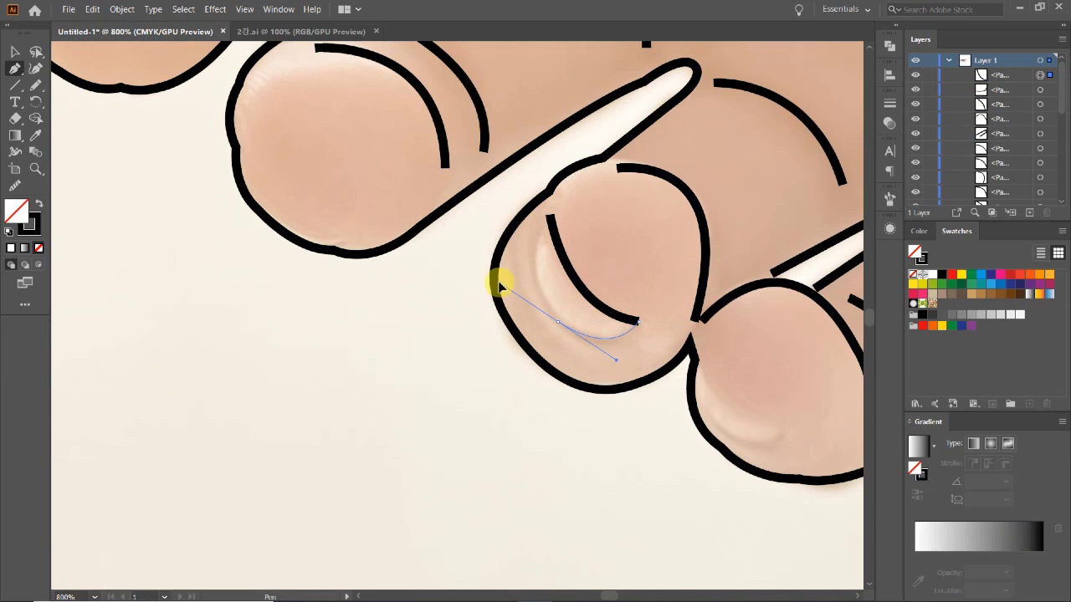
{"action": "mouse_move", "coordinate": [696, 423]}
{"action": "left_mouse_down"}
{"action": "mouse_move", "coordinate": [544, 334]}
{"action": "mouse_move", "coordinate": [574, 350]}
{"action": "left_mouse_up"}
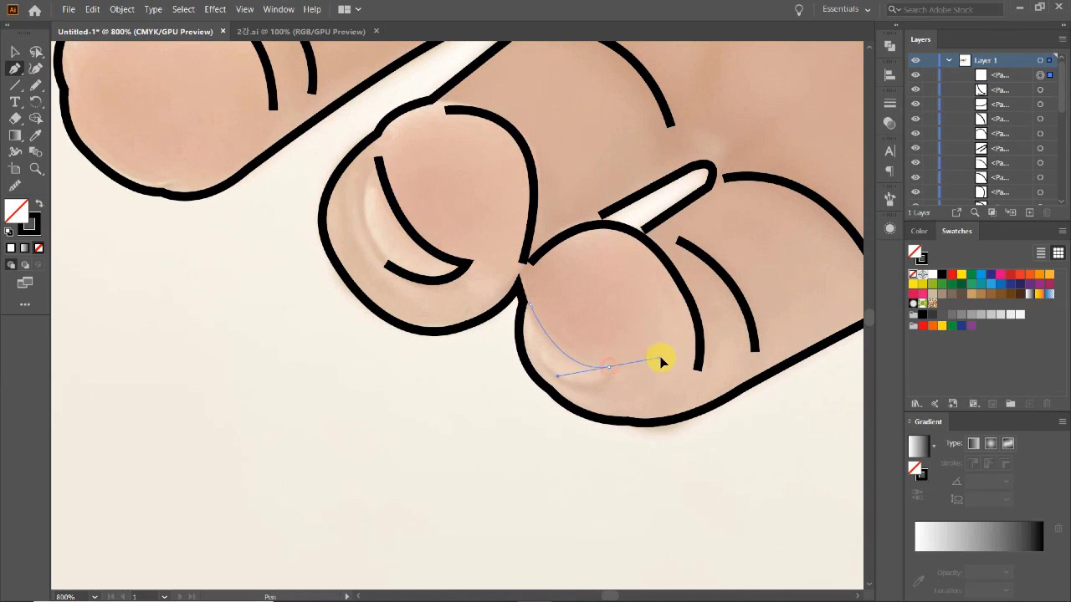
{"action": "left_click", "coordinate": [607, 366]}
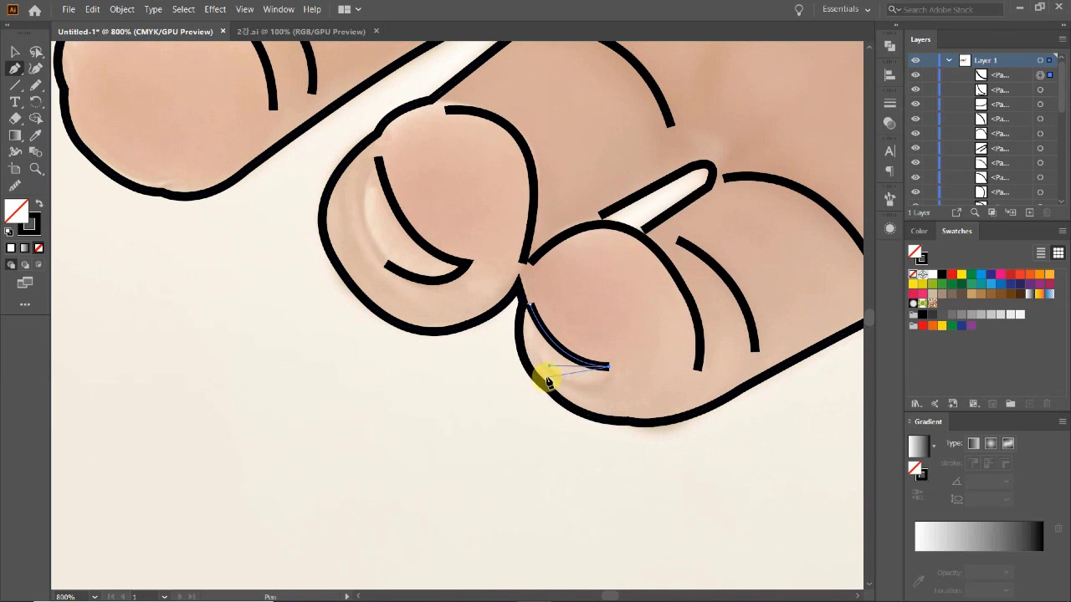
{"action": "left_click_drag", "start_coordinate": [549, 371], "coordinate": [604, 403]}
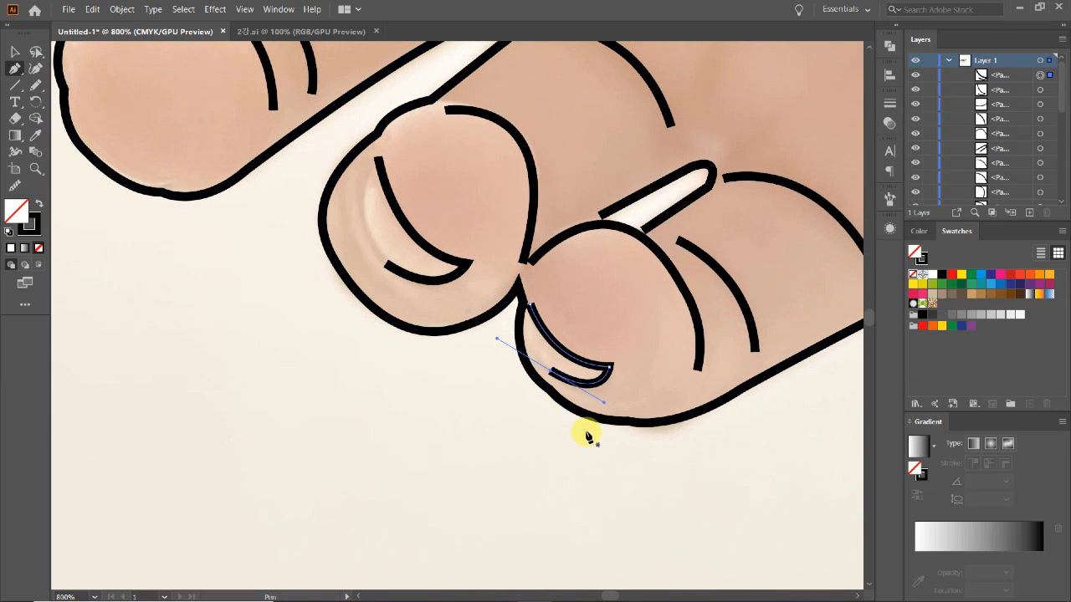
{"action": "key", "text": "v"}
{"action": "left_click", "coordinate": [530, 413]}
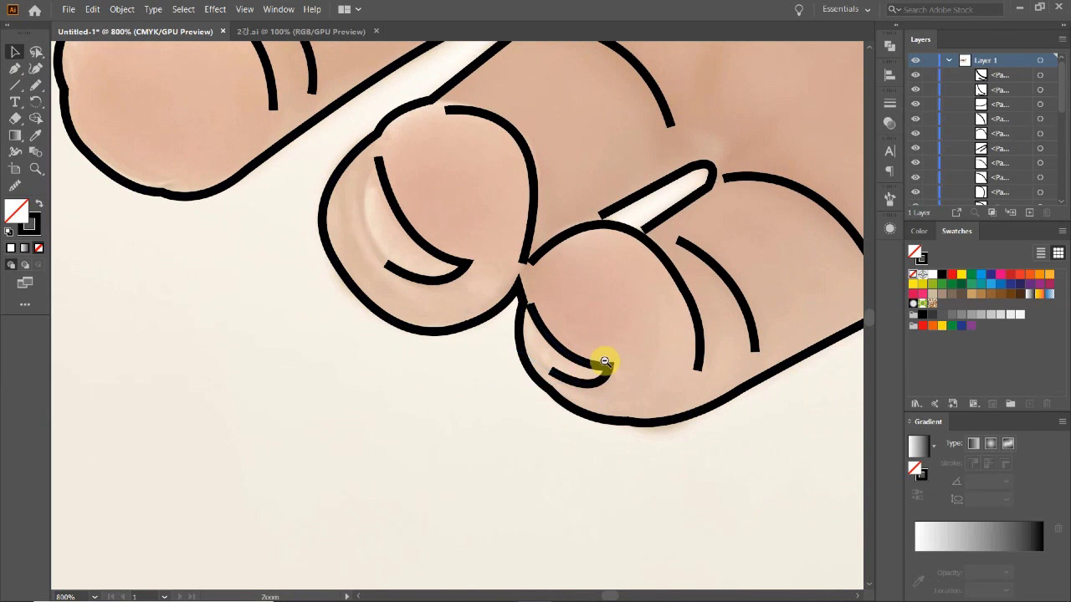
{"action": "left_click", "coordinate": [604, 362], "text": "ctrl+alt"}
{"action": "left_click_drag", "start_coordinate": [394, 282], "coordinate": [554, 401]}
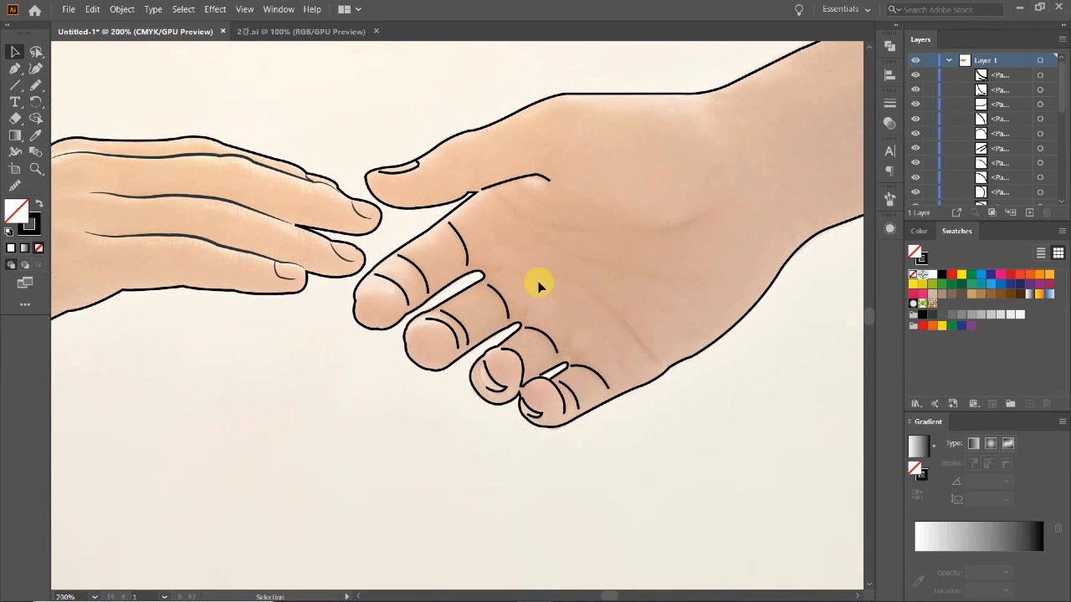
Compare with the 2.ai reference, zoom in, and draw the first palm crease curve
{"action": "left_click", "coordinate": [540, 282], "text": "ctrl"}
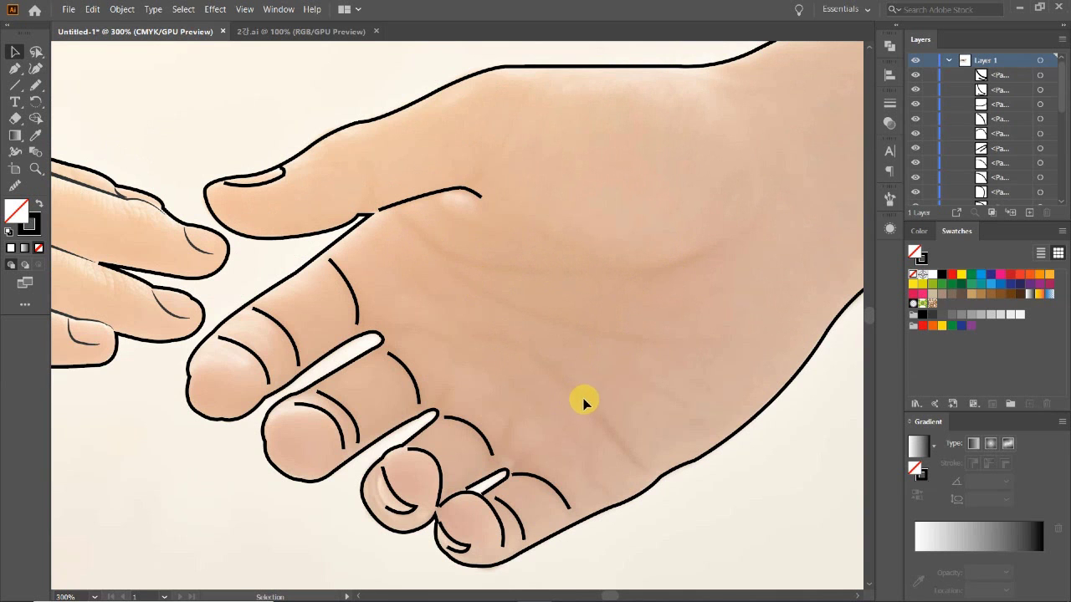
{"action": "key", "text": "p"}
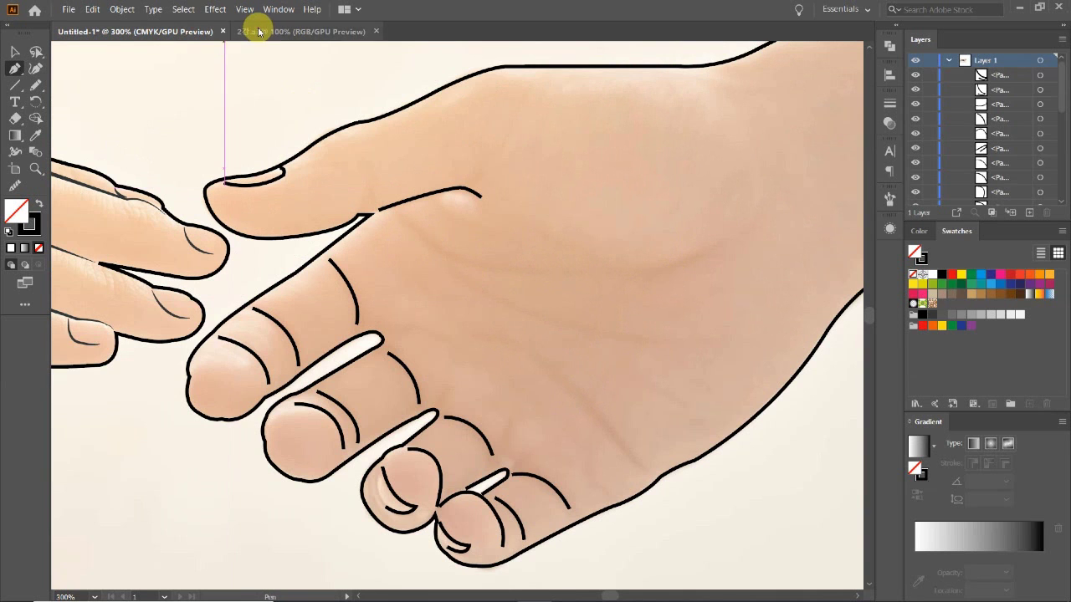
{"action": "left_click", "coordinate": [256, 31]}
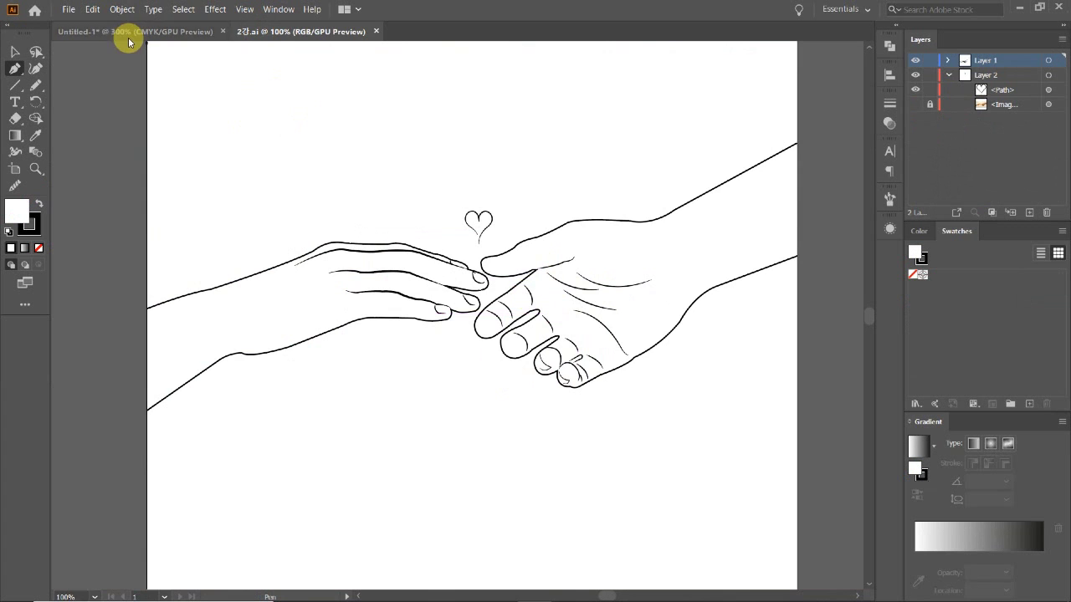
{"action": "left_click", "coordinate": [128, 33]}
{"action": "key", "text": "ctrl+plus"}
{"action": "left_click", "coordinate": [569, 211]}
{"action": "mouse_move", "coordinate": [796, 245]}
{"action": "left_mouse_down"}
{"action": "mouse_move", "coordinate": [651, 205]}
{"action": "mouse_move", "coordinate": [648, 178]}
{"action": "left_mouse_up"}
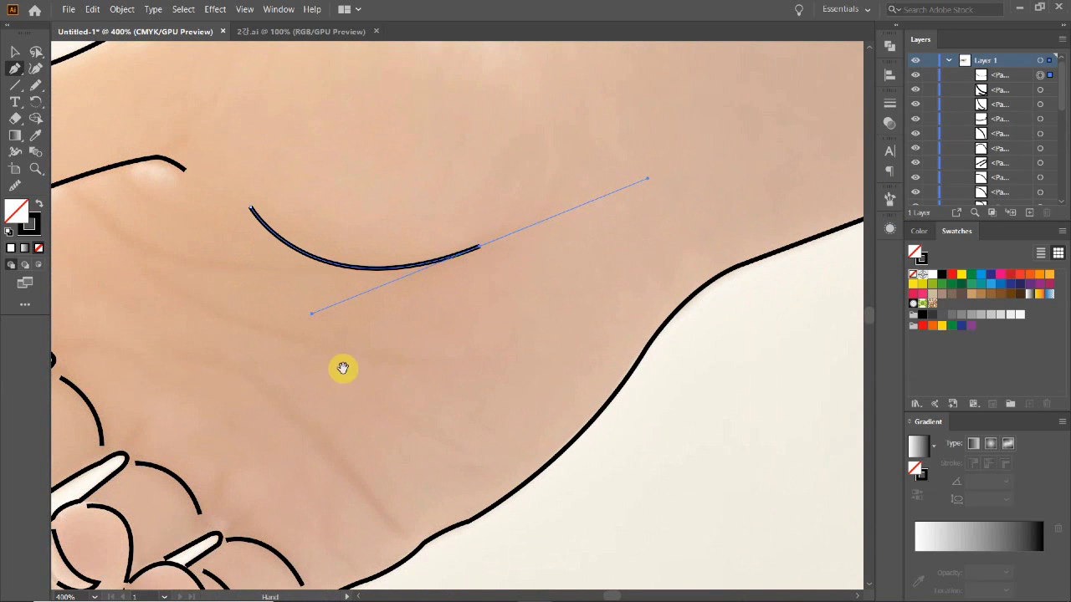
Draw three more long curved palm lines, the last reaching toward the hand's edge
{"action": "left_click_drag", "start_coordinate": [343, 368], "coordinate": [526, 322]}
{"action": "left_click", "coordinate": [261, 150]}
{"action": "left_click_drag", "start_coordinate": [481, 226], "coordinate": [626, 210]}
{"action": "left_click", "coordinate": [347, 241], "text": "ctrl"}
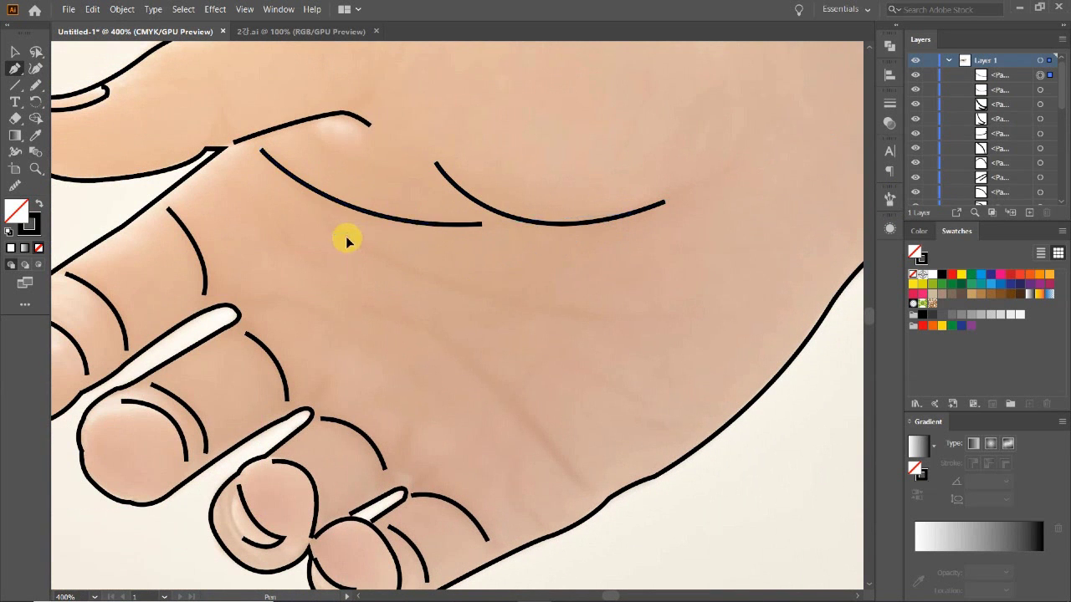
{"action": "left_click_drag", "start_coordinate": [614, 322], "coordinate": [736, 322]}
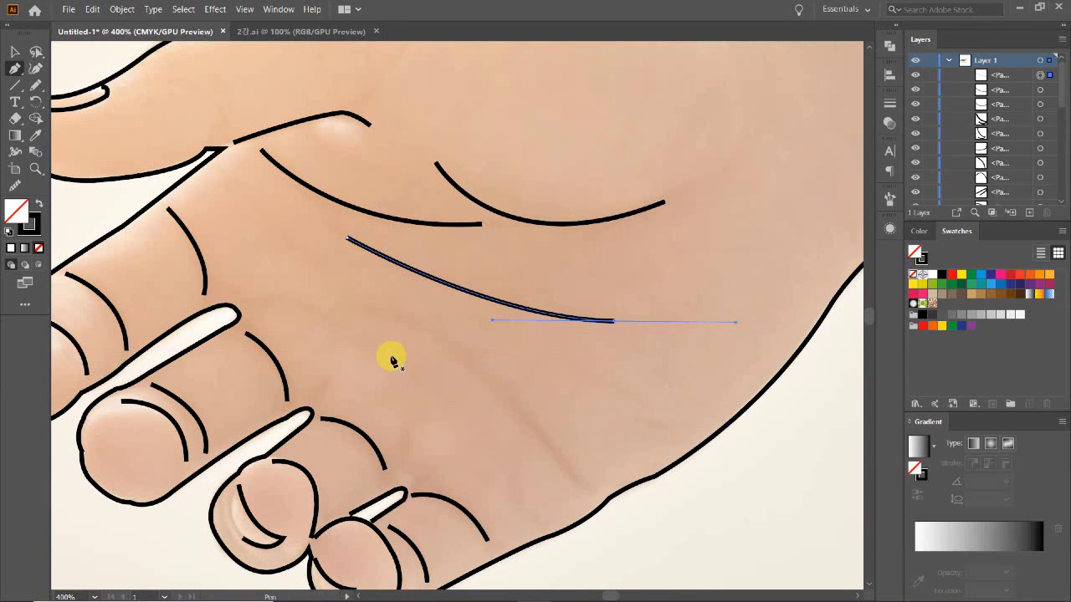
{"action": "left_click", "coordinate": [400, 316], "text": "ctrl"}
{"action": "left_click", "coordinate": [400, 316]}
{"action": "left_click_drag", "start_coordinate": [580, 479], "coordinate": [649, 585]}
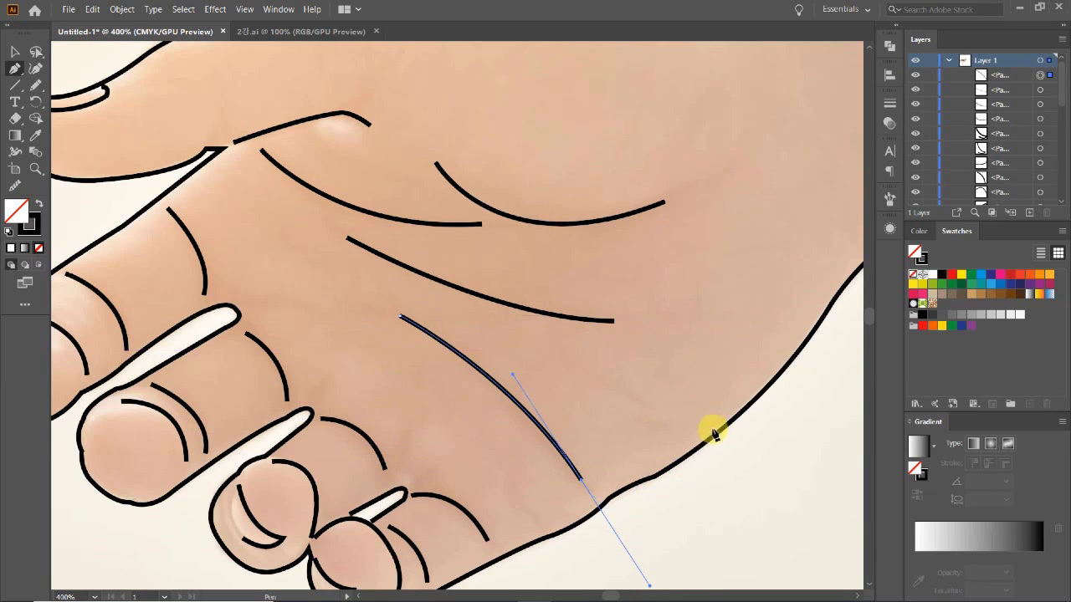
Switch back to Selection, zoom out to both hands, then zoom into the open hand
{"action": "key", "text": "v"}
{"action": "key", "text": "ctrl+minus"}
{"action": "key", "text": "ctrl+minus"}
{"action": "key", "text": "ctrl+minus"}
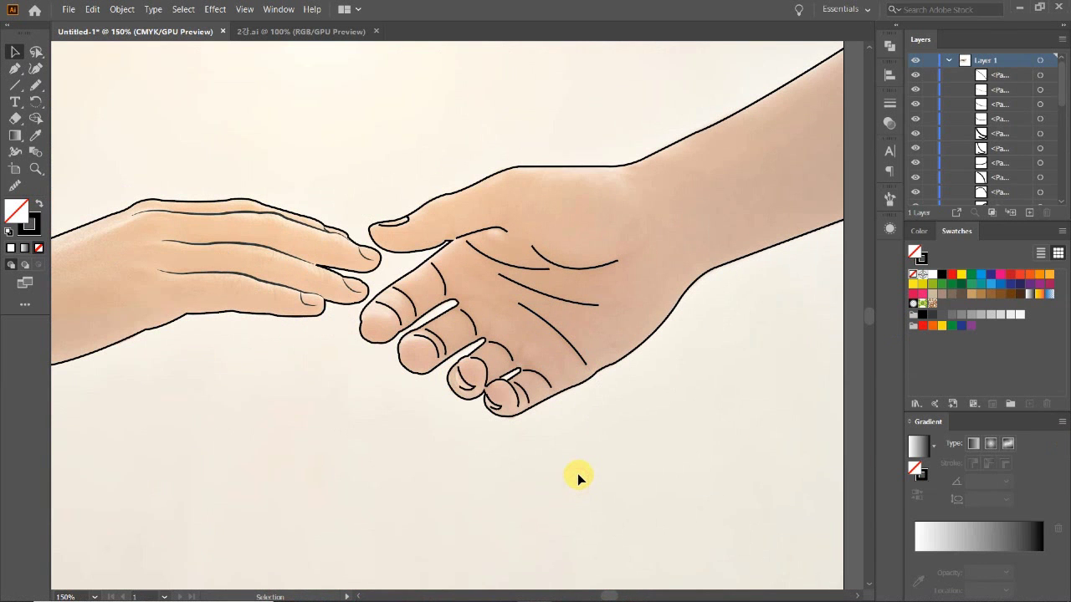
{"action": "scroll", "coordinate": [577, 473], "scroll_direction": "up", "scroll_amount": 1}
{"action": "key", "text": "z"}
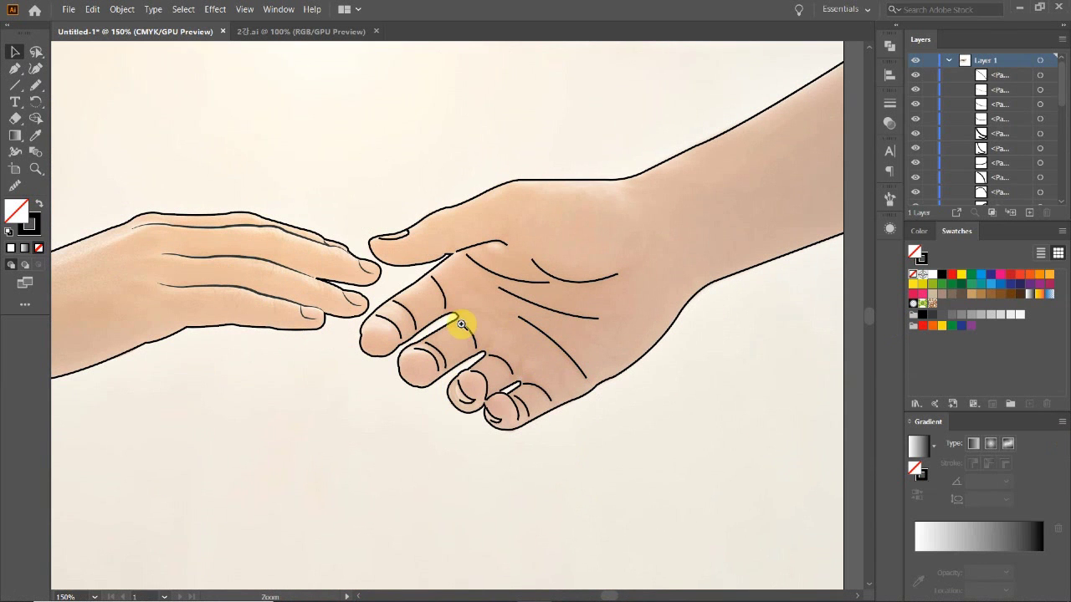
{"action": "left_click", "coordinate": [483, 348]}
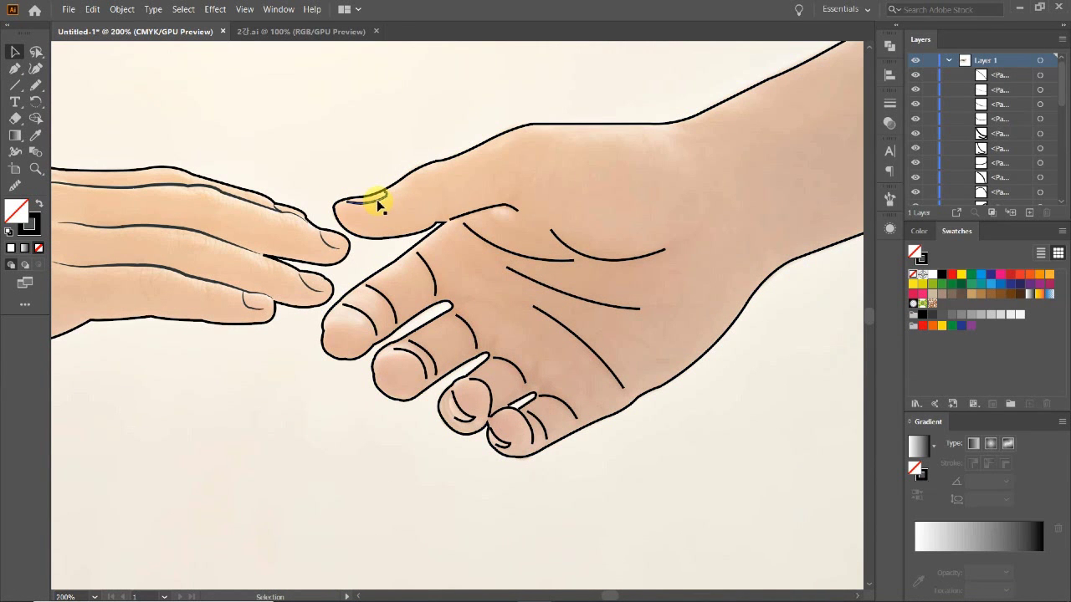
Give the six selected finger creases a tapered brush at 0.25 pt stroke weight
{"action": "left_click", "coordinate": [392, 313], "text": "shift"}
{"action": "left_click", "coordinate": [360, 314], "text": "shift"}
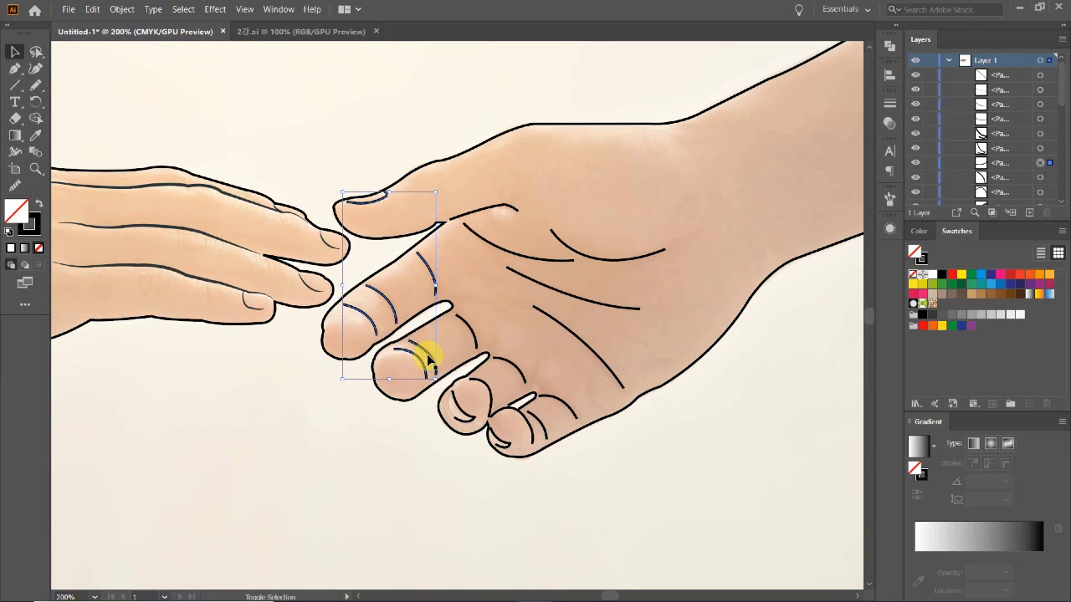
{"action": "left_click", "coordinate": [473, 335], "text": "shift"}
{"action": "left_click", "coordinate": [514, 366], "text": "shift"}
{"action": "left_click", "coordinate": [461, 410], "text": "shift"}
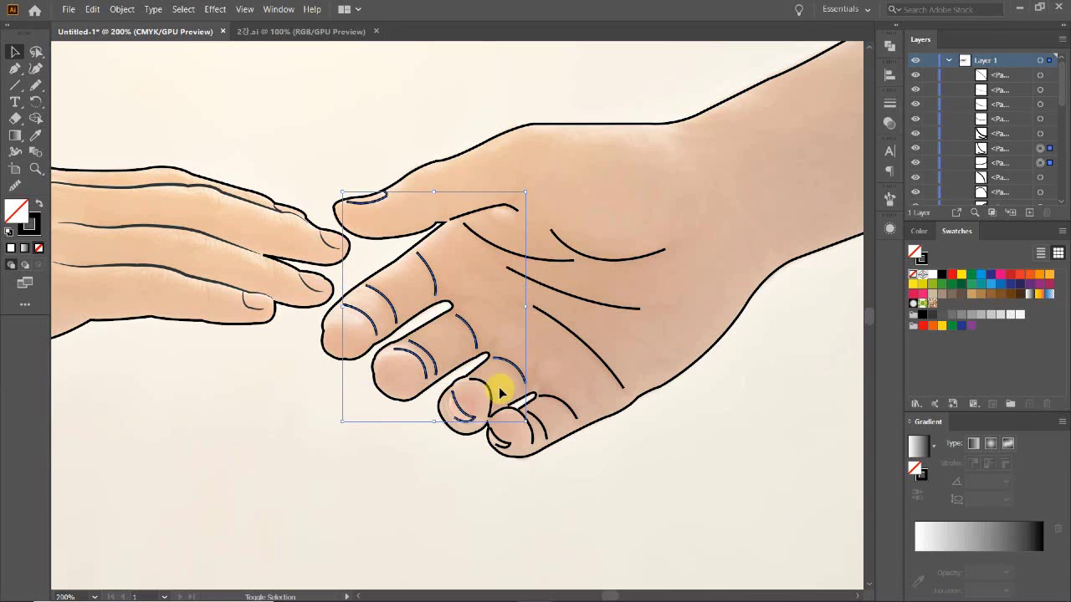
{"action": "left_click", "coordinate": [512, 412], "text": "shift"}
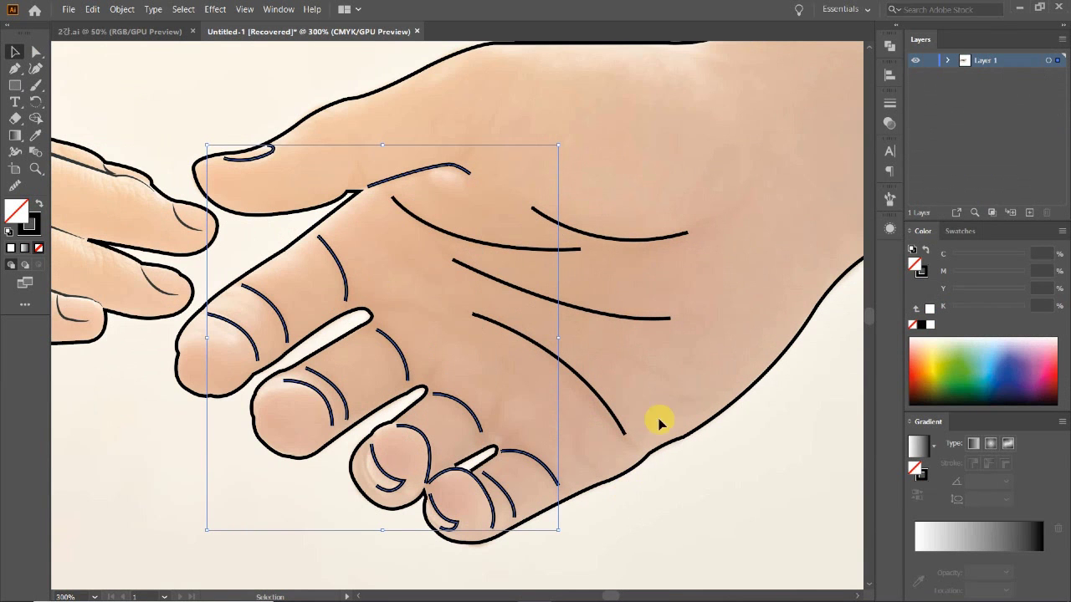
{"action": "left_click", "coordinate": [888, 199]}
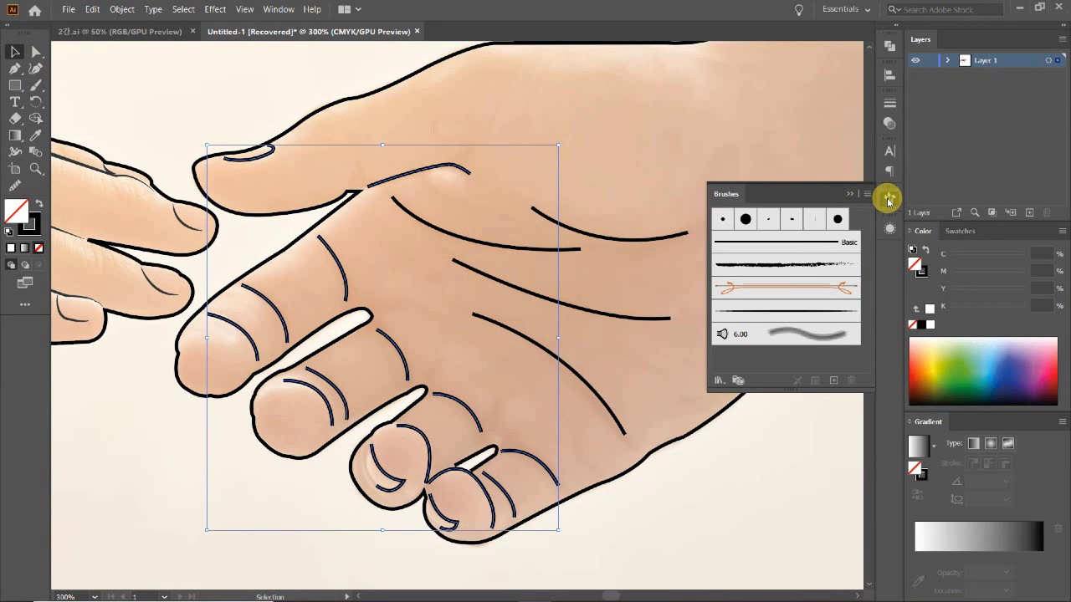
{"action": "left_click", "coordinate": [778, 311]}
{"action": "left_click_drag", "start_coordinate": [889, 131], "coordinate": [890, 109]}
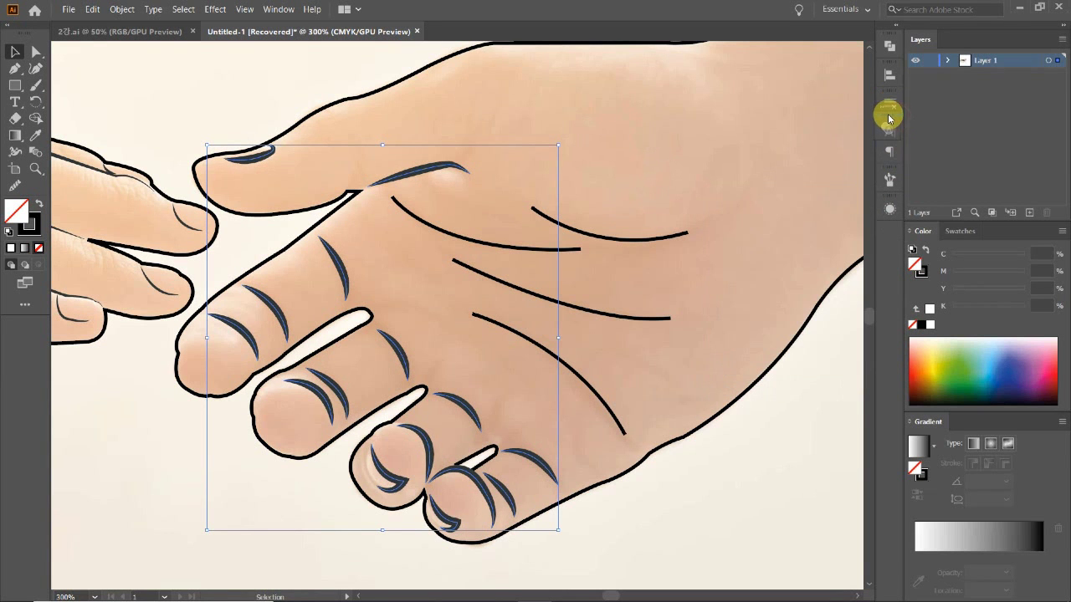
{"action": "left_click", "coordinate": [889, 104]}
{"action": "left_click", "coordinate": [765, 122]}
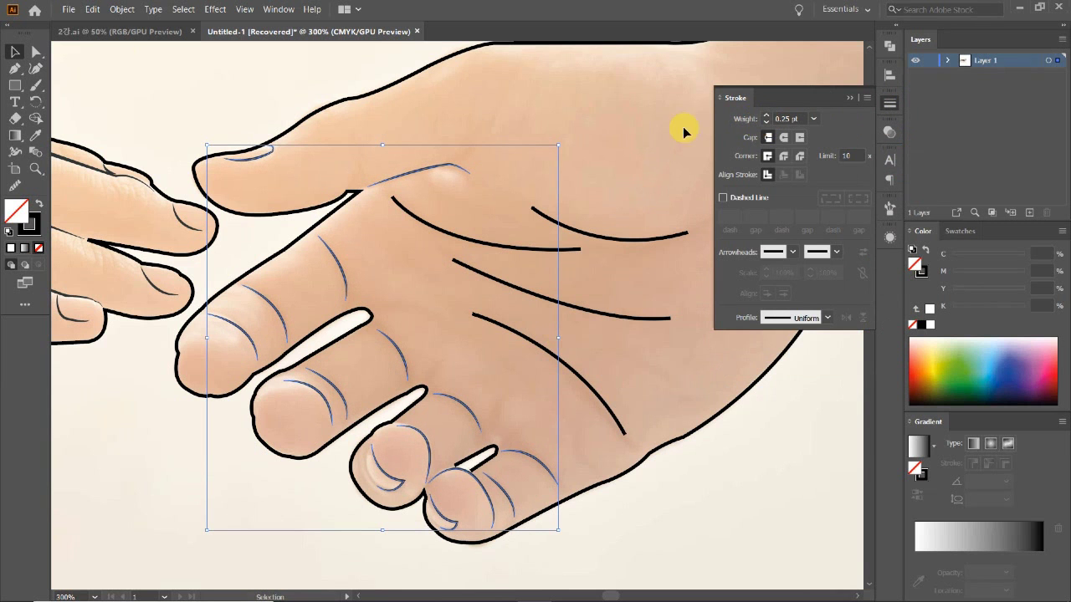
{"action": "left_click", "coordinate": [226, 83]}
Apply the tapered brush to the four palm lines and set their weight to 0.5 pt
{"action": "left_click", "coordinate": [551, 218]}
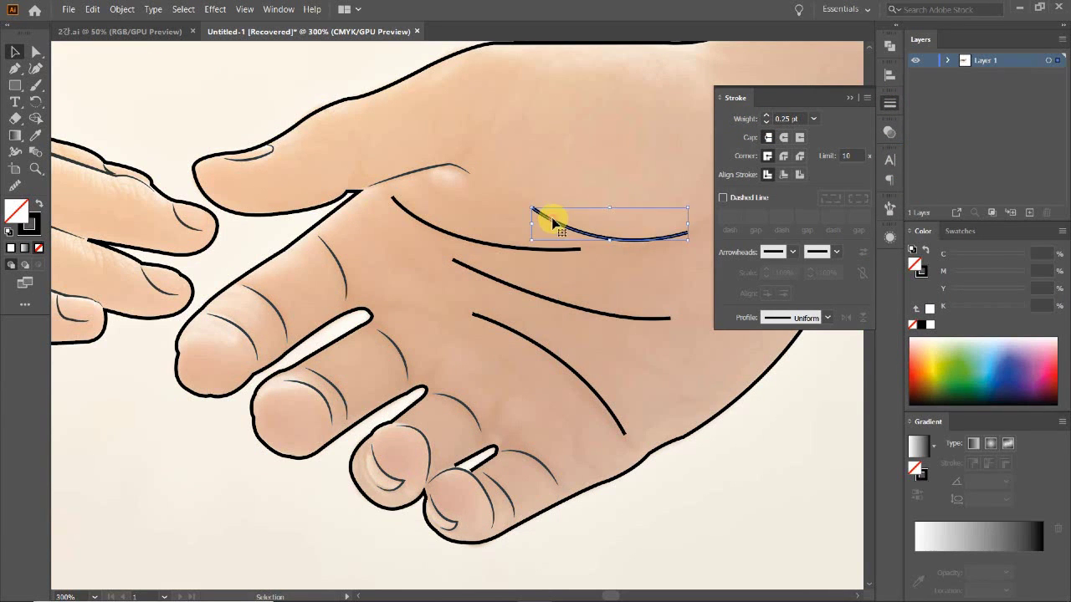
{"action": "left_click", "coordinate": [494, 249], "text": "shift"}
{"action": "left_click", "coordinate": [510, 284], "text": "shift"}
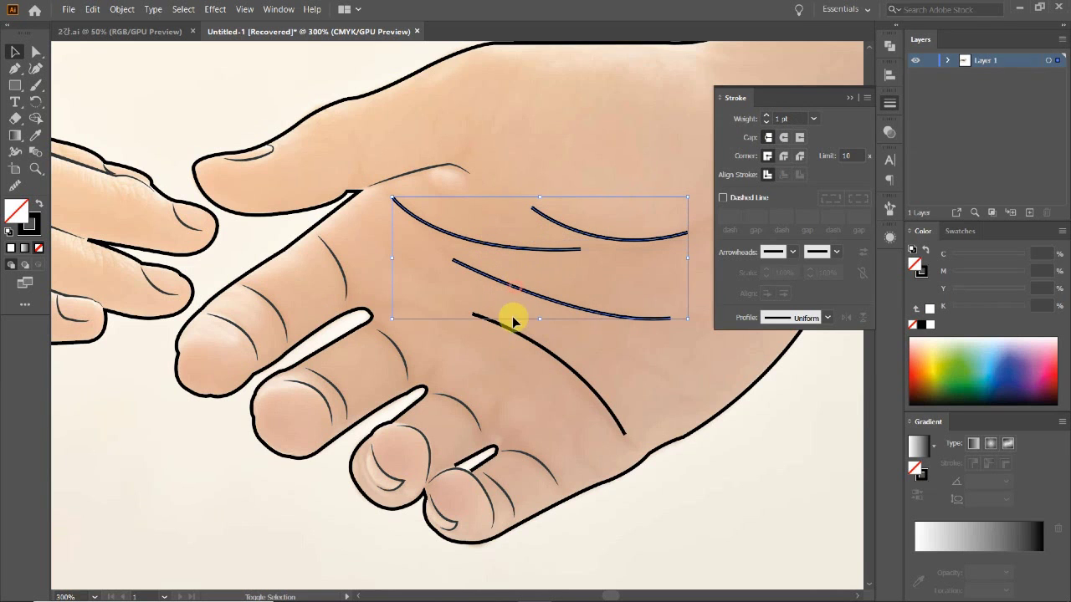
{"action": "left_click", "coordinate": [510, 333], "text": "shift"}
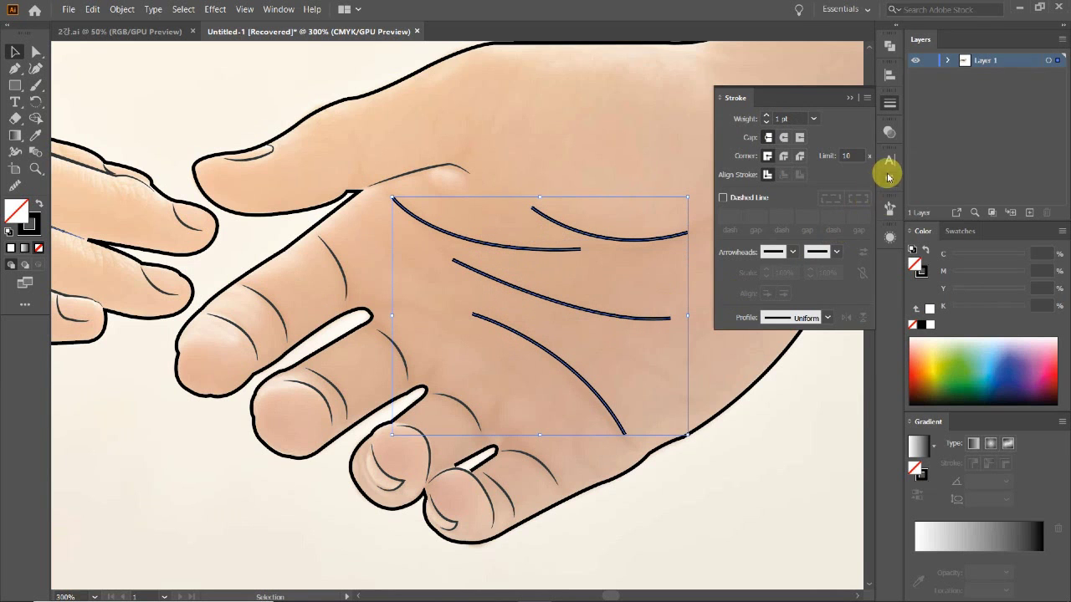
{"action": "left_click", "coordinate": [889, 209]}
{"action": "left_click", "coordinate": [774, 318]}
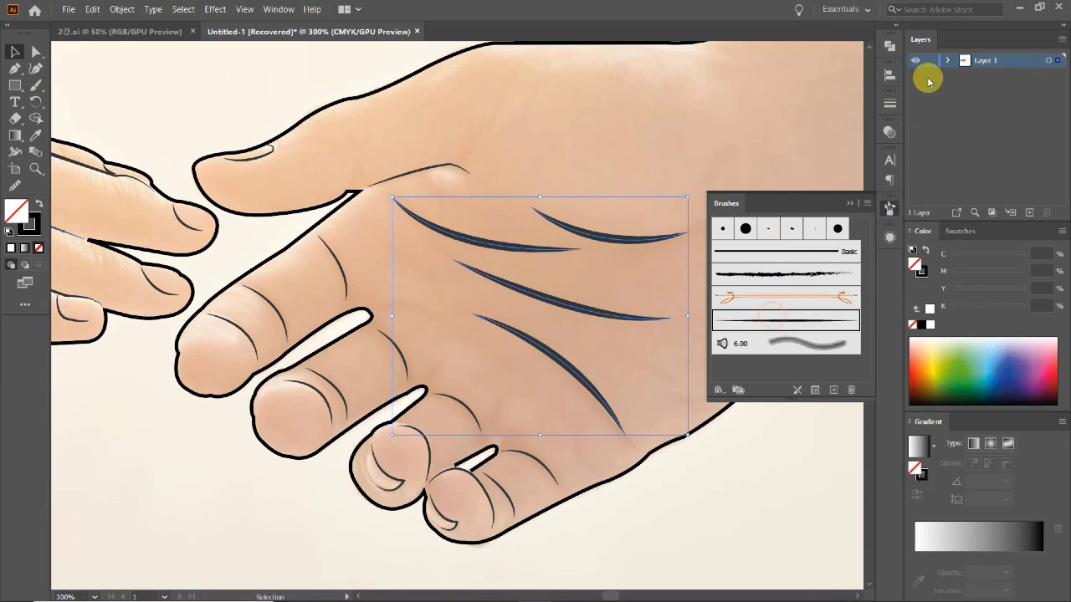
{"action": "left_click", "coordinate": [888, 97]}
{"action": "left_click", "coordinate": [766, 115]}
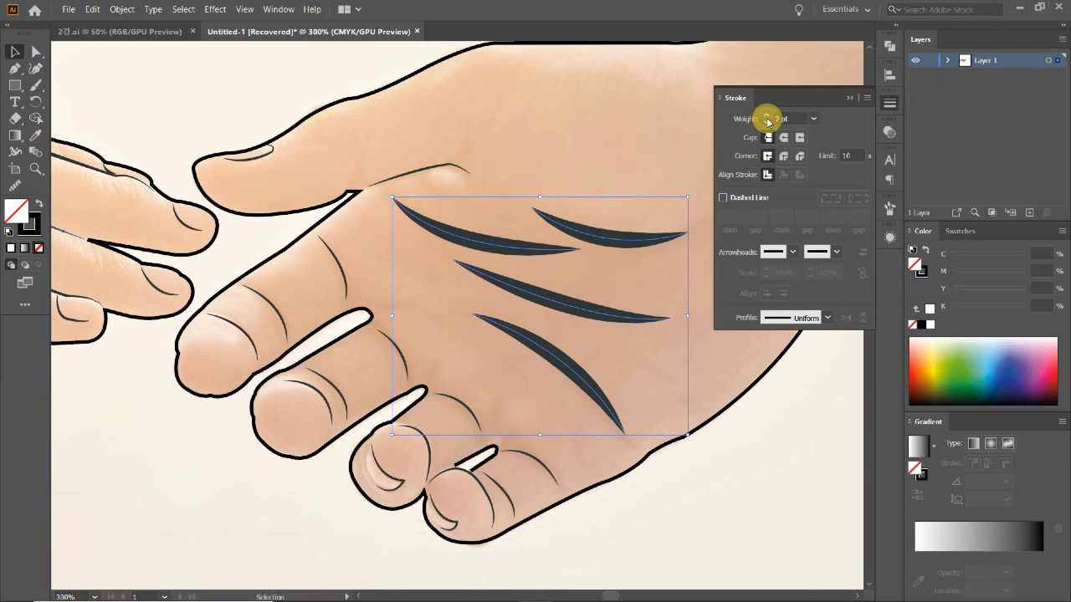
{"action": "left_click", "coordinate": [766, 122]}
{"action": "left_click", "coordinate": [767, 122]}
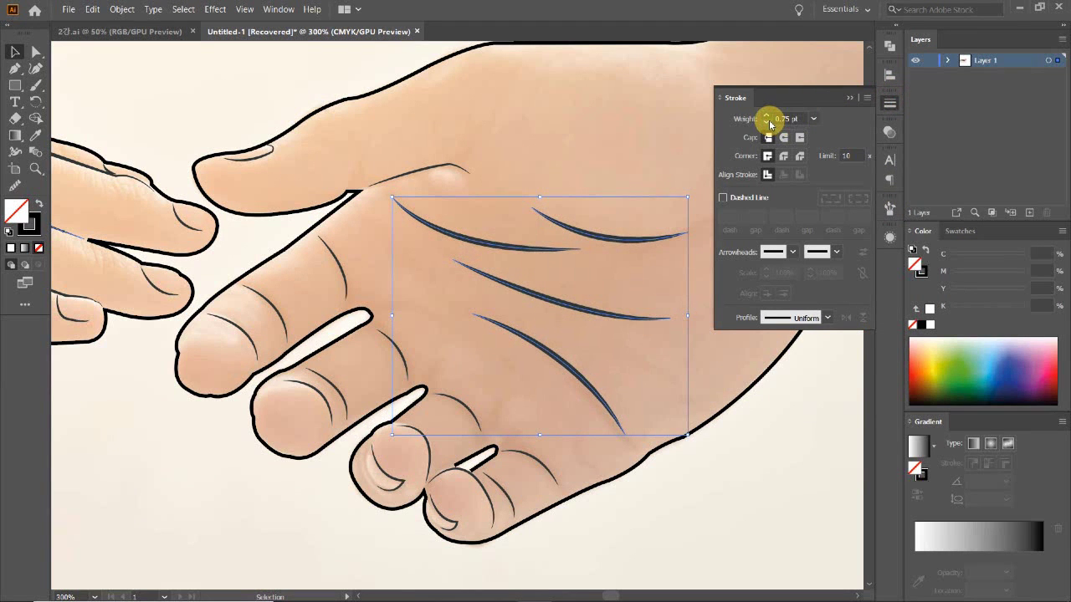
{"action": "left_click", "coordinate": [741, 454]}
{"action": "left_click", "coordinate": [477, 310], "text": "ctrl+alt"}
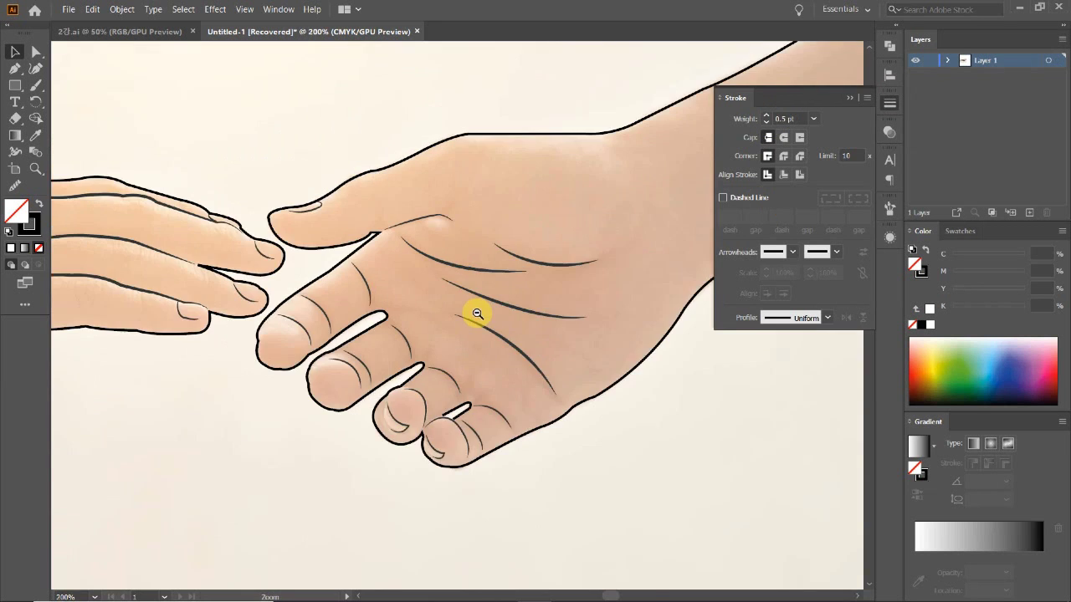
{"action": "left_click", "coordinate": [490, 398], "text": "ctrl+alt"}
{"action": "left_click", "coordinate": [490, 398], "text": "ctrl+alt"}
Expand Layer 1 and hide the background photo so only line art shows
{"action": "left_click_drag", "start_coordinate": [315, 399], "coordinate": [405, 436]}
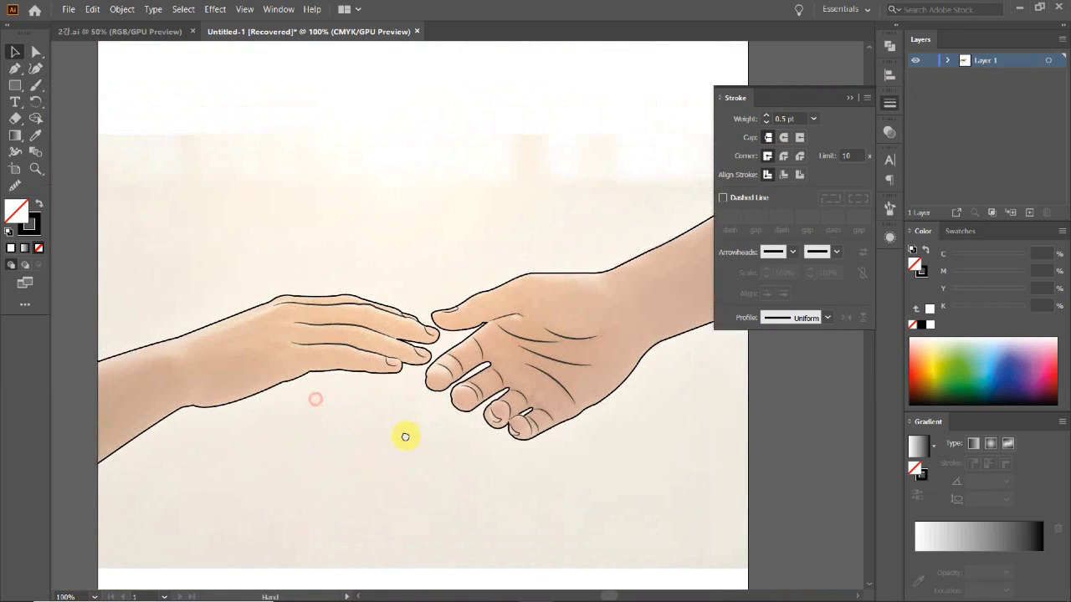
{"action": "left_click", "coordinate": [401, 365], "text": "ctrl+alt"}
{"action": "left_click_drag", "start_coordinate": [446, 381], "coordinate": [441, 408]}
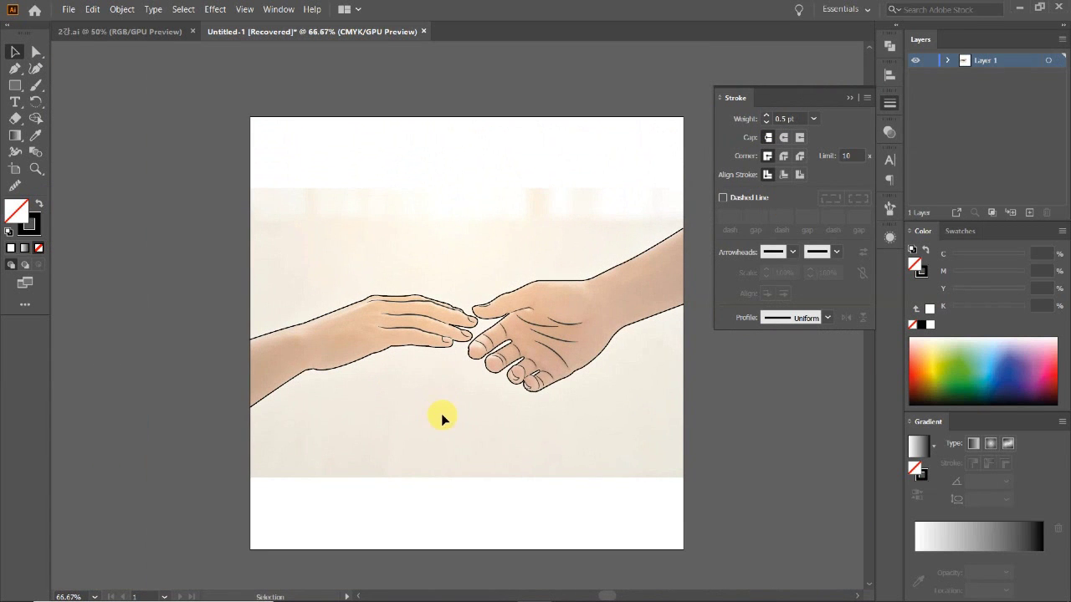
{"action": "left_click", "coordinate": [887, 102]}
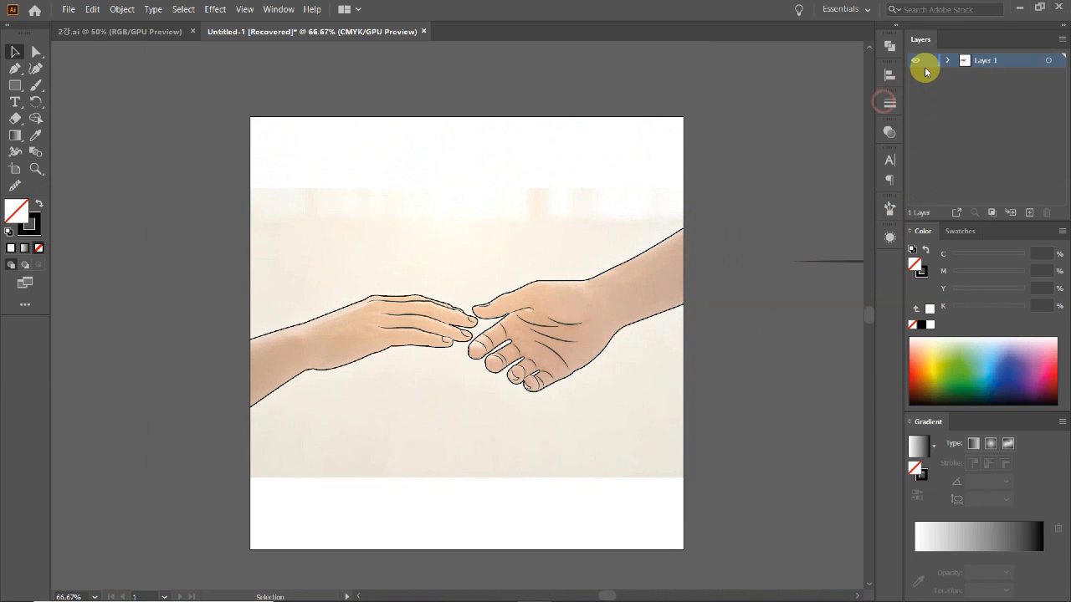
{"action": "left_click", "coordinate": [946, 62]}
{"action": "scroll", "coordinate": [920, 141], "scroll_direction": "down", "scroll_amount": 5}
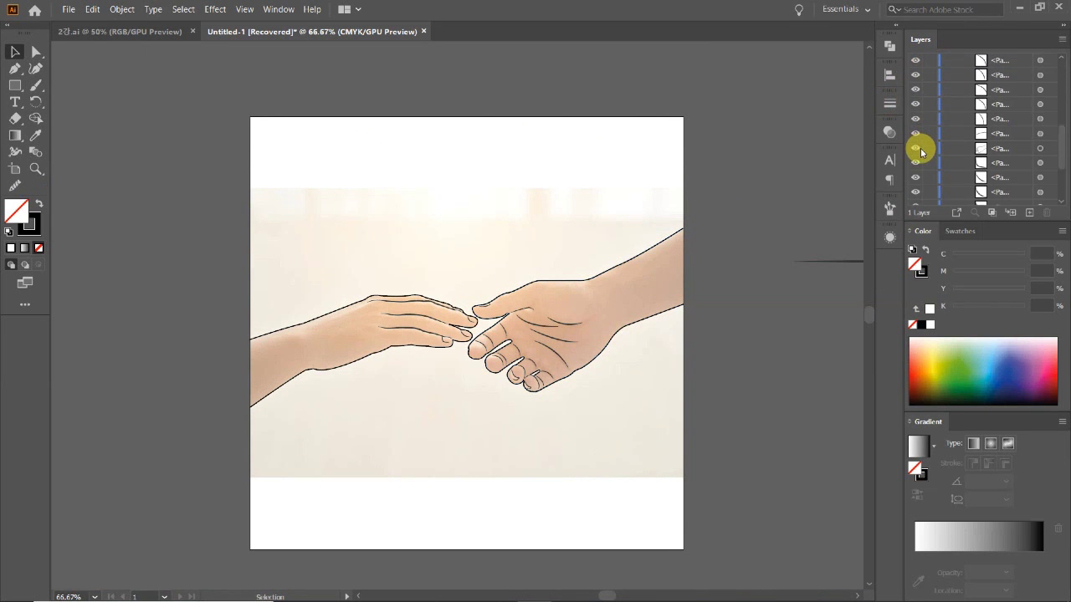
{"action": "left_click", "coordinate": [915, 198]}
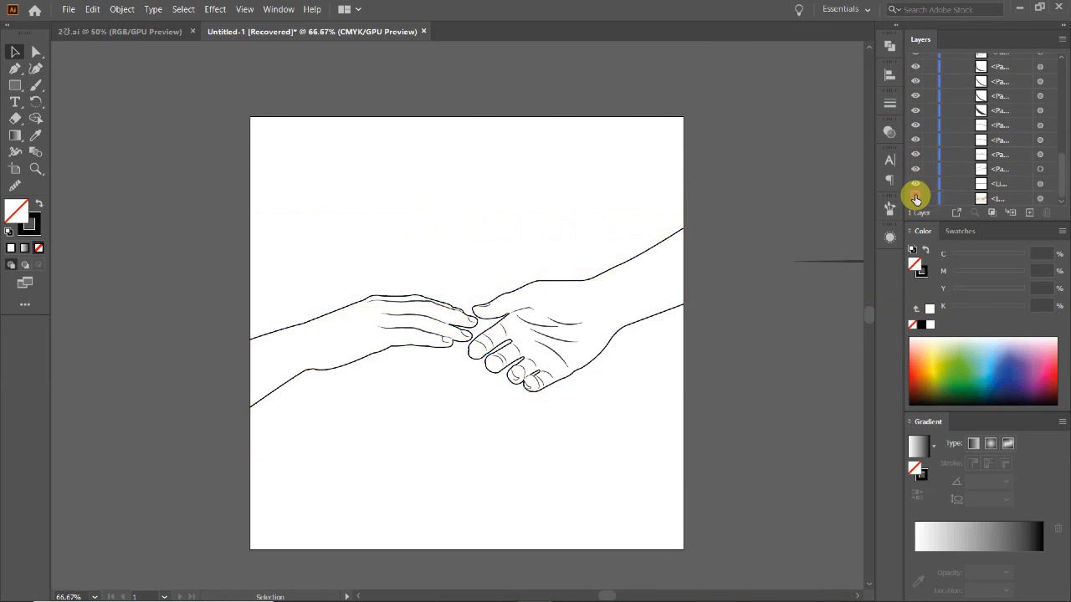
Give the small fingertip stroke the tapered brush at 0.25 pt weight
{"action": "left_click", "coordinate": [450, 426]}
{"action": "left_click", "coordinate": [454, 364]}
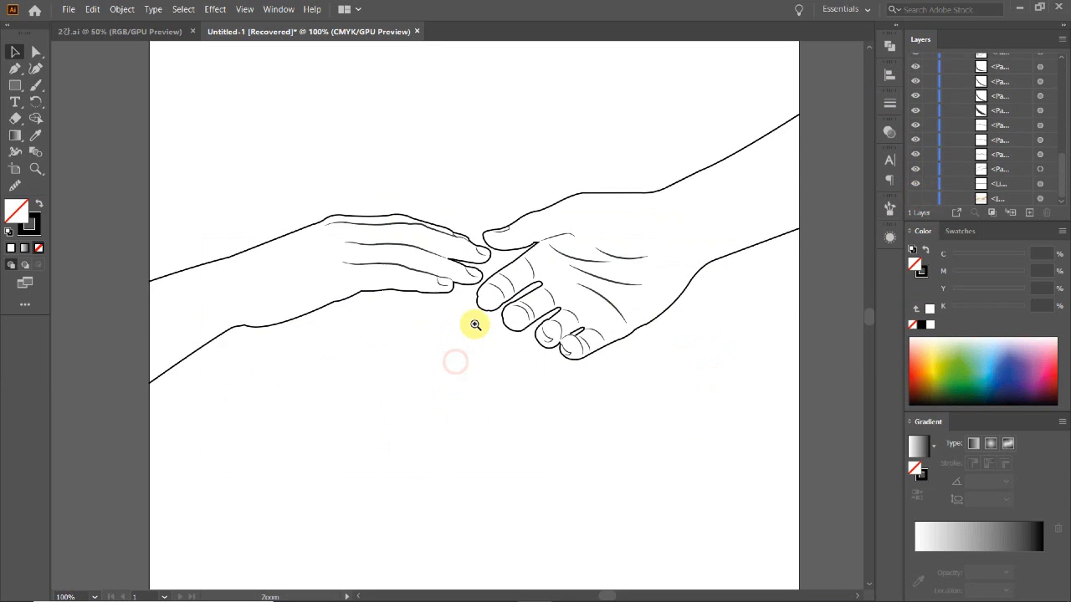
{"action": "left_click", "coordinate": [468, 327]}
{"action": "left_click", "coordinate": [491, 313]}
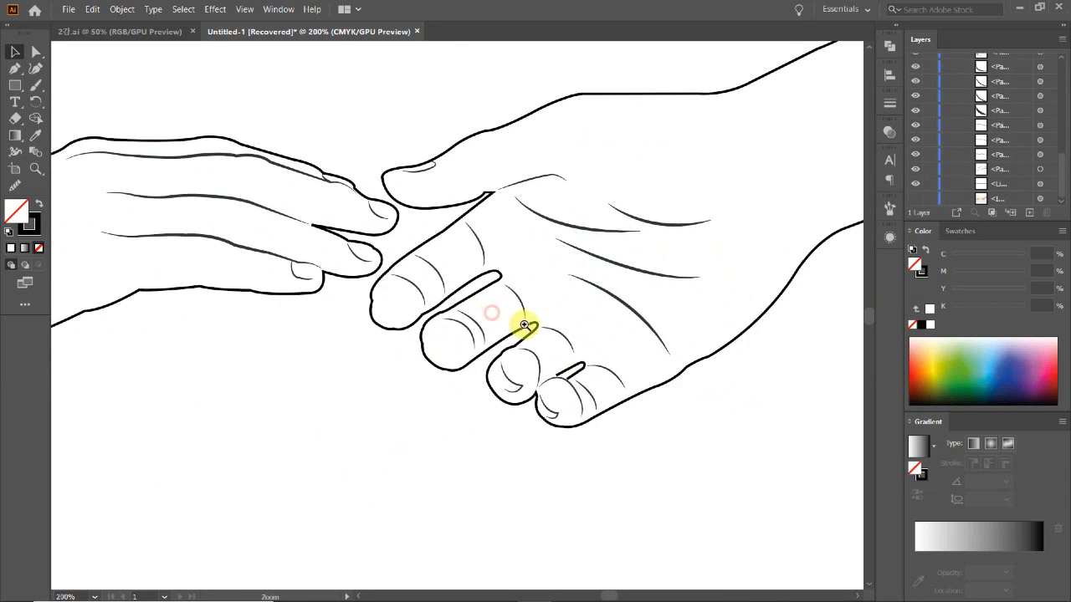
{"action": "left_click", "coordinate": [507, 353]}
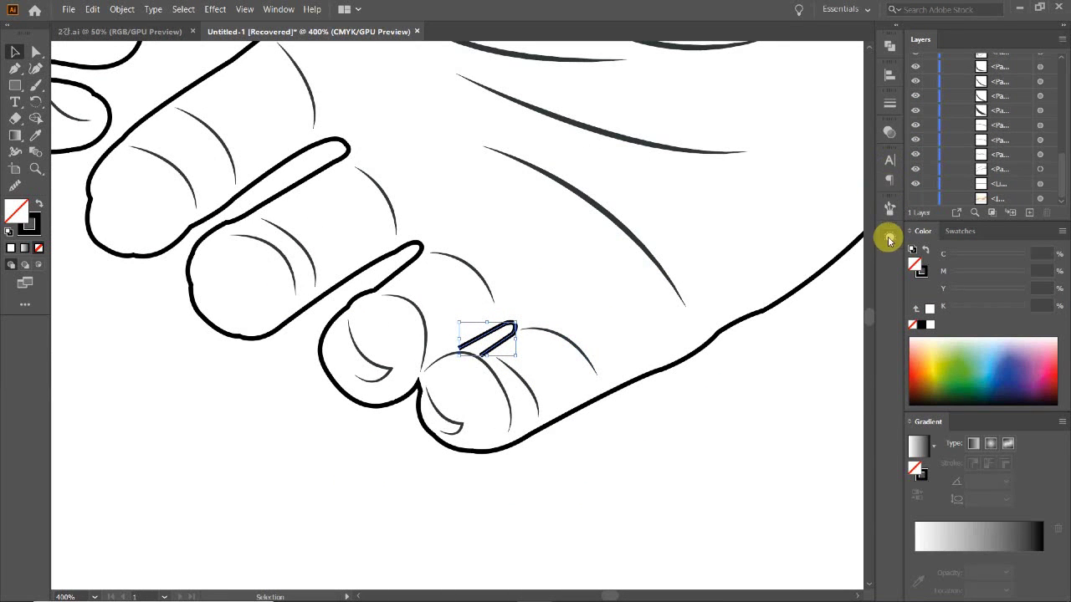
{"action": "left_click", "coordinate": [889, 204]}
{"action": "left_click", "coordinate": [760, 319]}
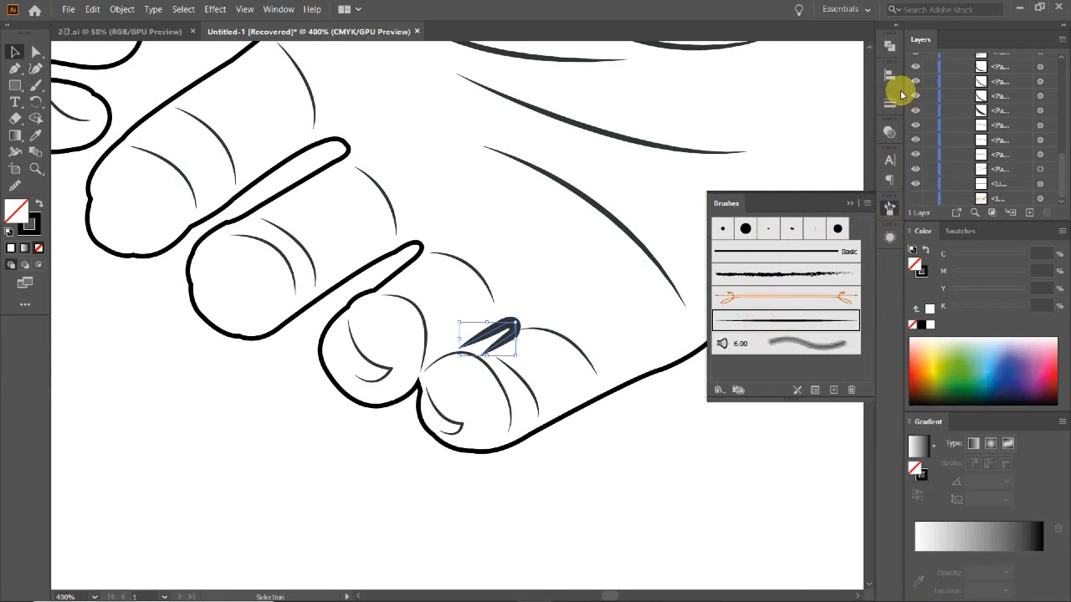
{"action": "left_click", "coordinate": [889, 102]}
{"action": "left_click", "coordinate": [765, 123]}
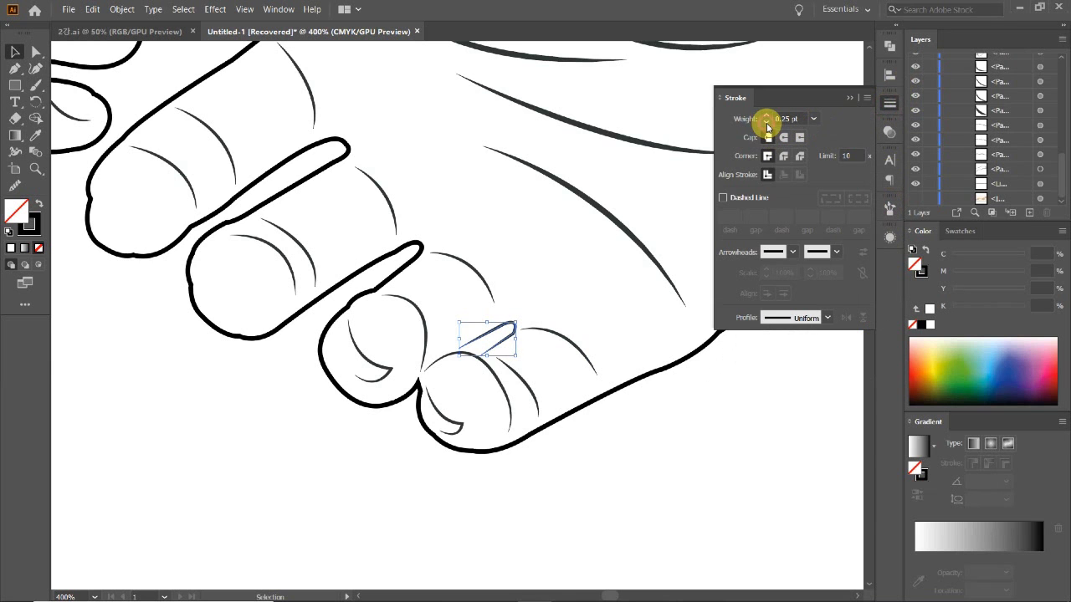
{"action": "left_click", "coordinate": [443, 225], "text": "ctrl+alt"}
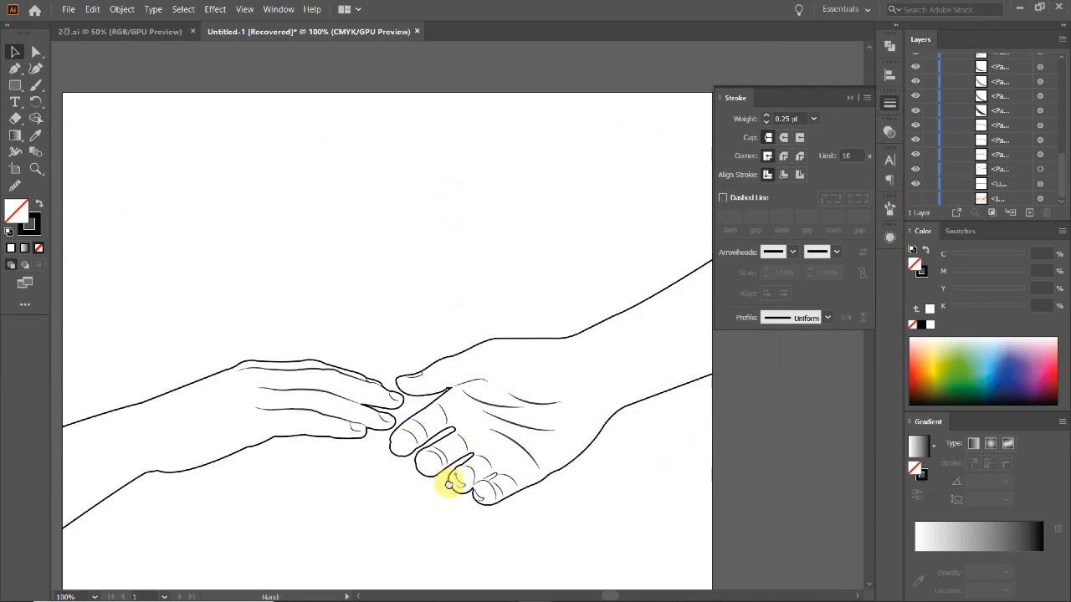
Zoom out to view the artboard, close the Stroke panel, and zoom into the hands
{"action": "left_click", "coordinate": [452, 485], "text": "ctrl+alt"}
{"action": "left_click", "coordinate": [465, 435], "text": "ctrl+alt"}
{"action": "left_click_drag", "start_coordinate": [491, 348], "coordinate": [493, 413]}
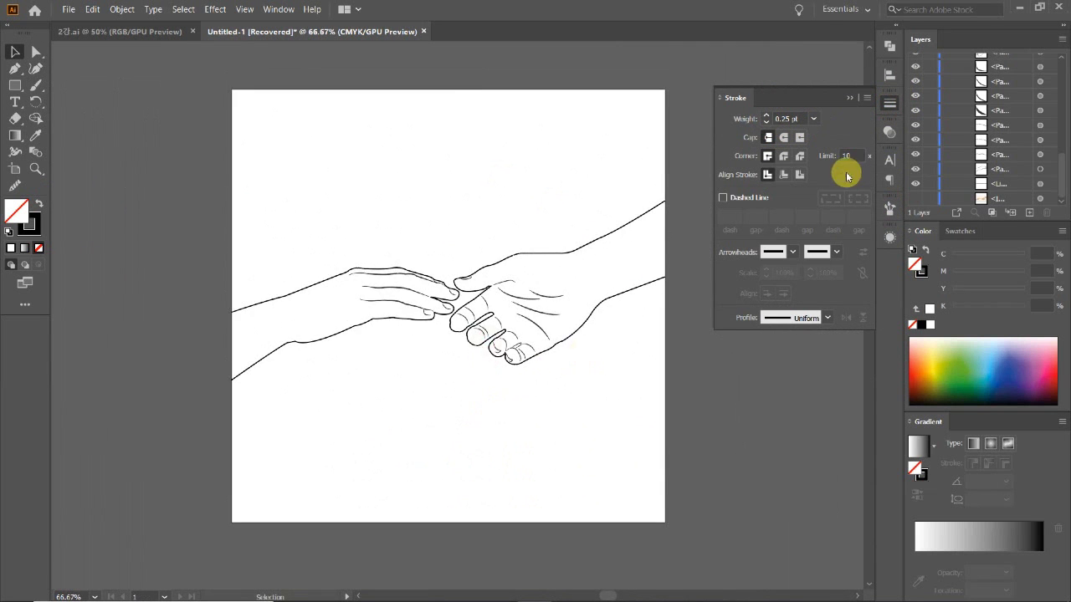
{"action": "left_click", "coordinate": [886, 101]}
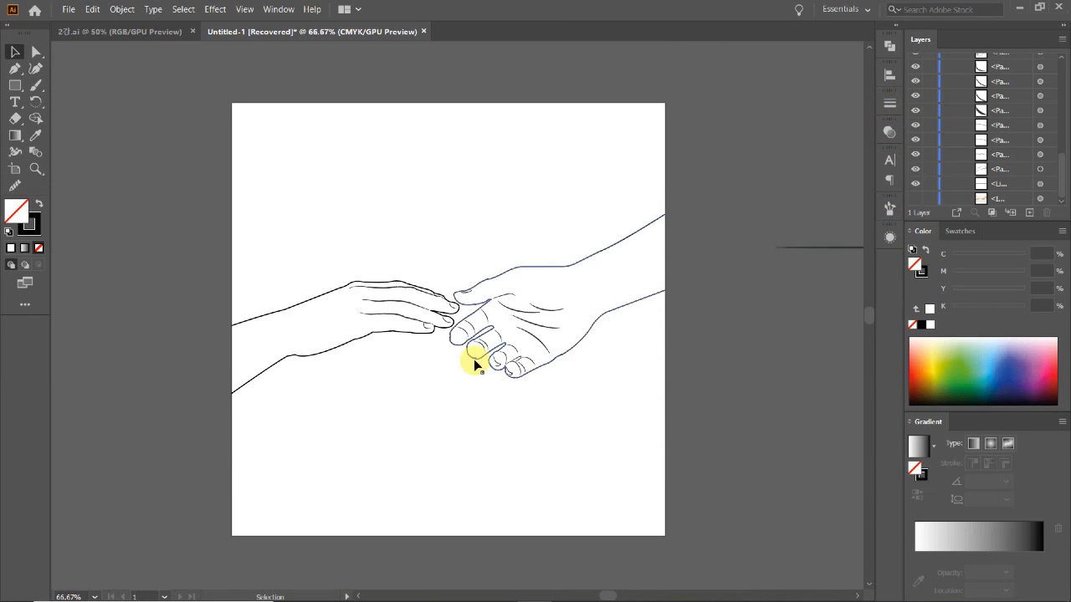
{"action": "left_click", "coordinate": [471, 357], "text": "ctrl"}
{"action": "left_click", "coordinate": [444, 324], "text": "ctrl"}
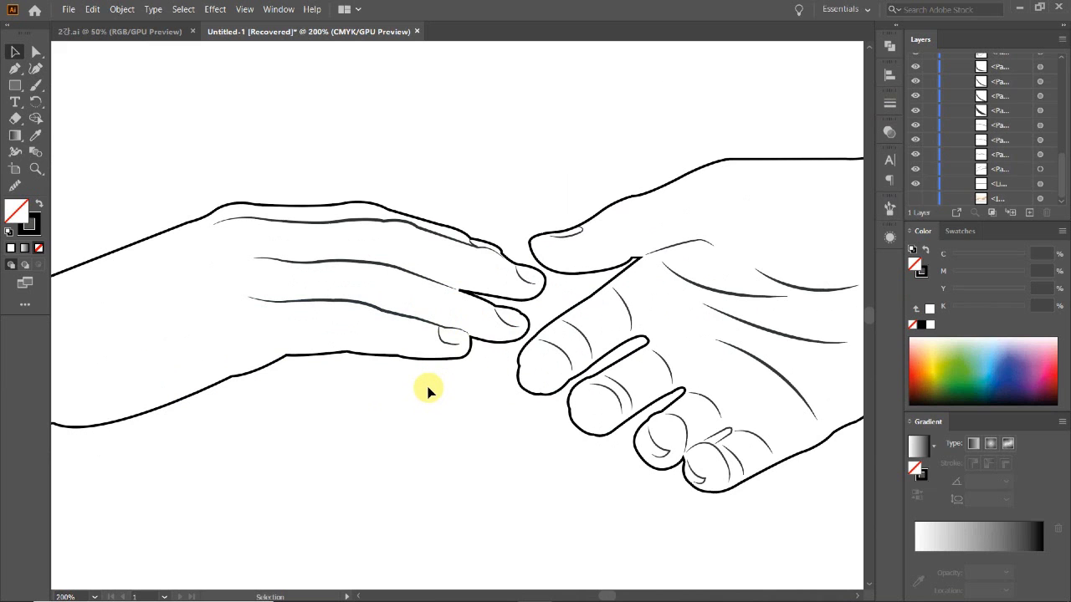
{"action": "left_click", "coordinate": [427, 323]}
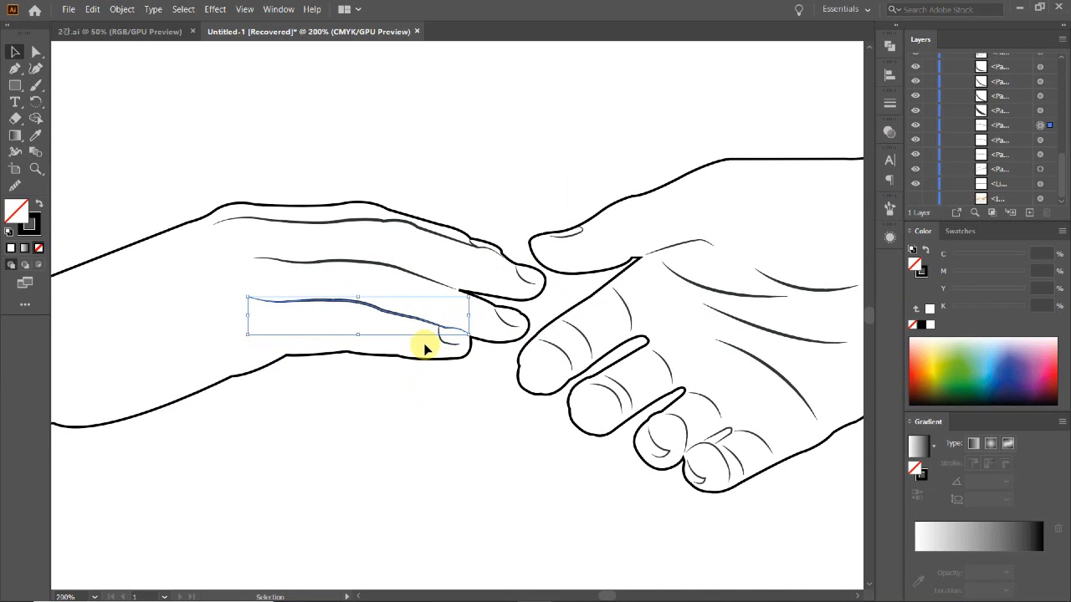
{"action": "key", "text": "a"}
{"action": "left_click", "coordinate": [406, 330], "text": "ctrl"}
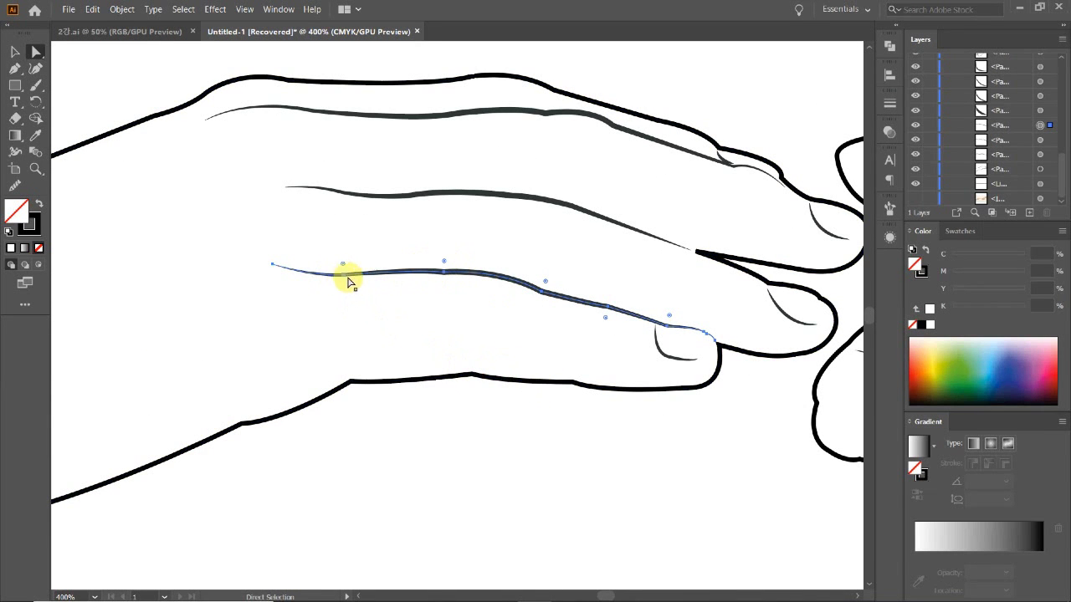
{"action": "left_click", "coordinate": [443, 261]}
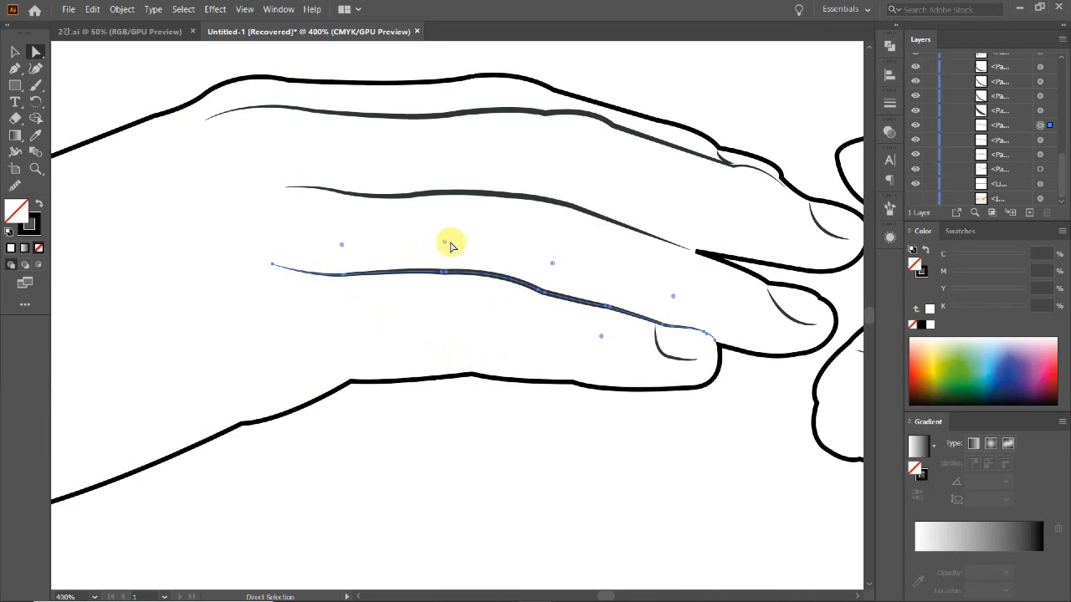
{"action": "left_click_drag", "start_coordinate": [450, 254], "coordinate": [451, 279]}
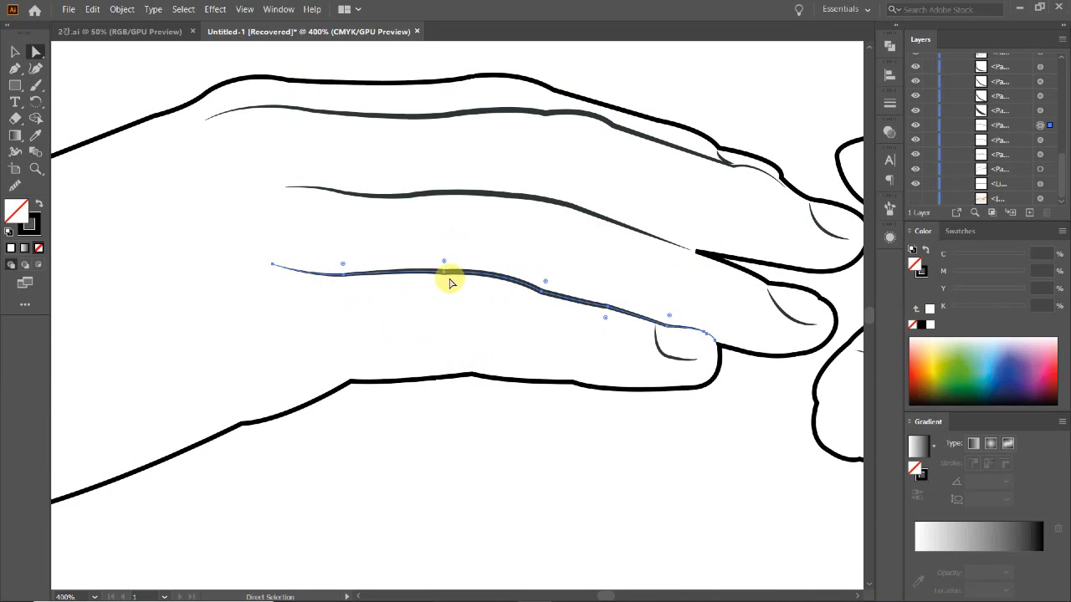
{"action": "left_click", "coordinate": [577, 301]}
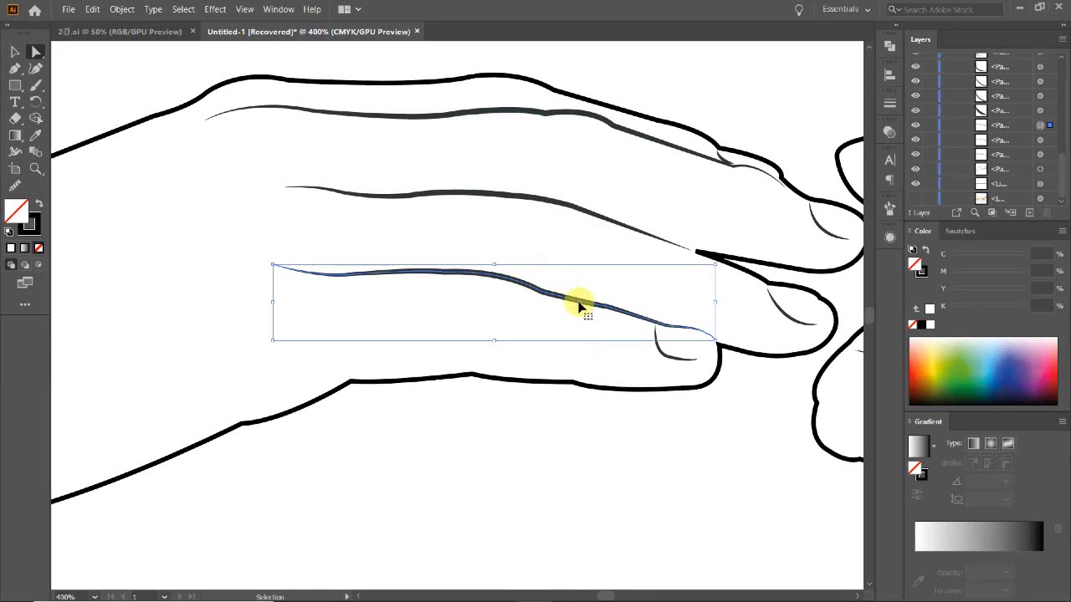
{"action": "scroll", "coordinate": [650, 360], "scroll_direction": "up", "scroll_amount": 2}
{"action": "scroll", "coordinate": [650, 359], "scroll_direction": "right", "scroll_amount": 2}
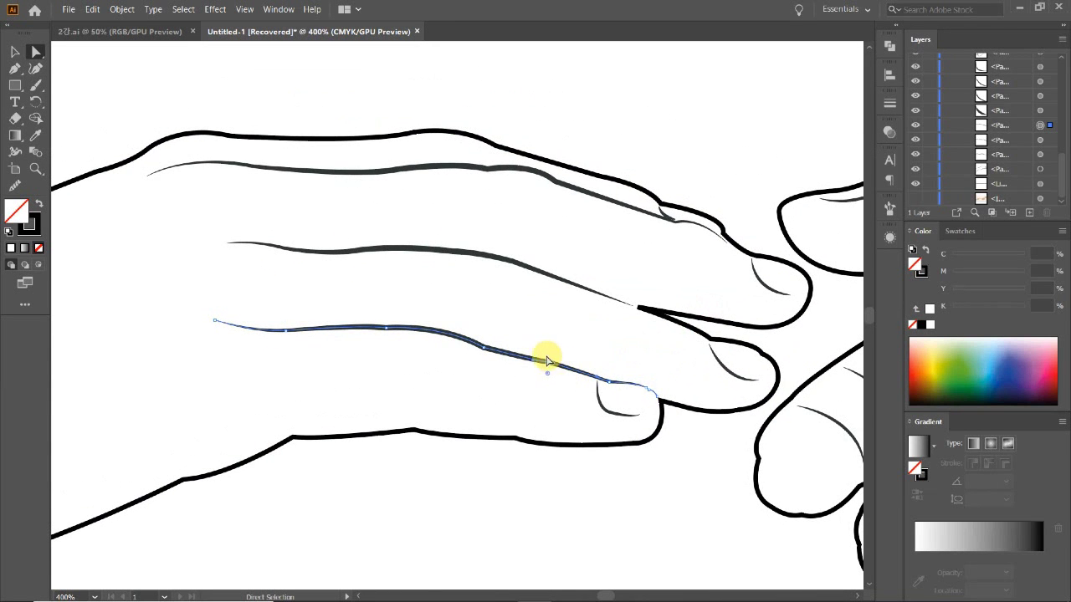
{"action": "left_click", "coordinate": [14, 51]}
{"action": "left_click", "coordinate": [438, 533]}
{"action": "key", "text": "ctrl+minus"}
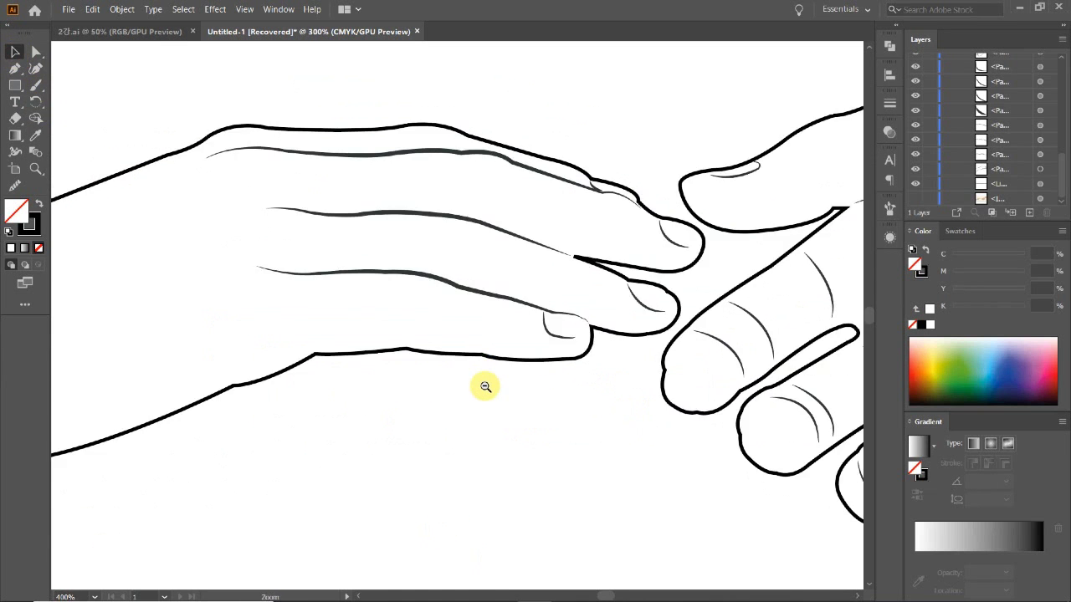
{"action": "key", "text": "ctrl+0"}
{"action": "left_click_drag", "start_coordinate": [473, 311], "coordinate": [454, 425]}
{"action": "key", "text": "ctrl+1"}
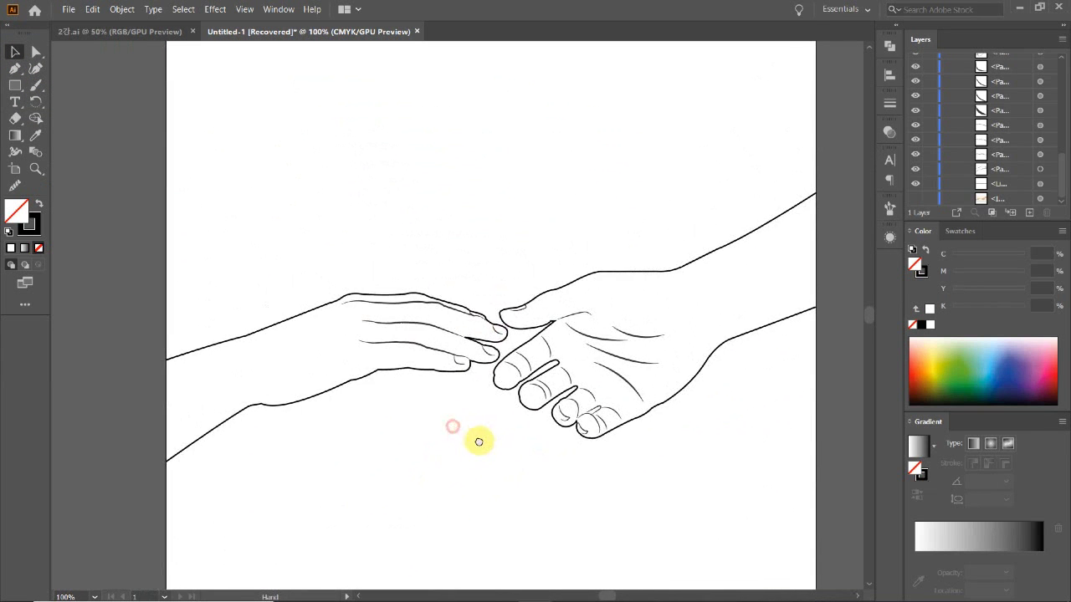
{"action": "key", "text": "ctrl+minus"}
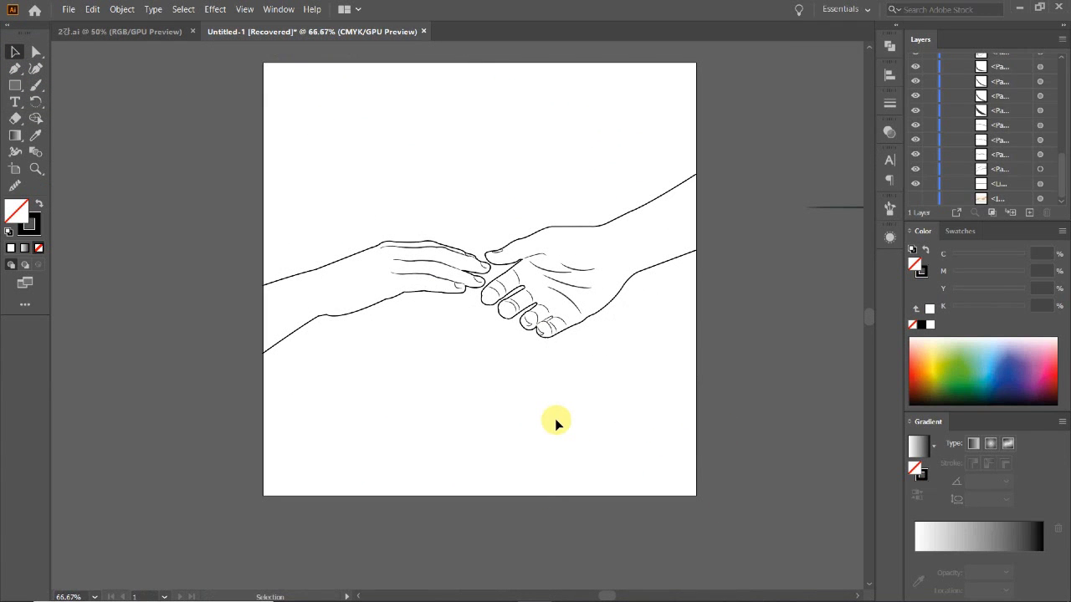
Compare with the 2강.ai reference heart, then zoom into the empty space above Untitled-1's fingertips
{"action": "left_click", "coordinate": [73, 32]}
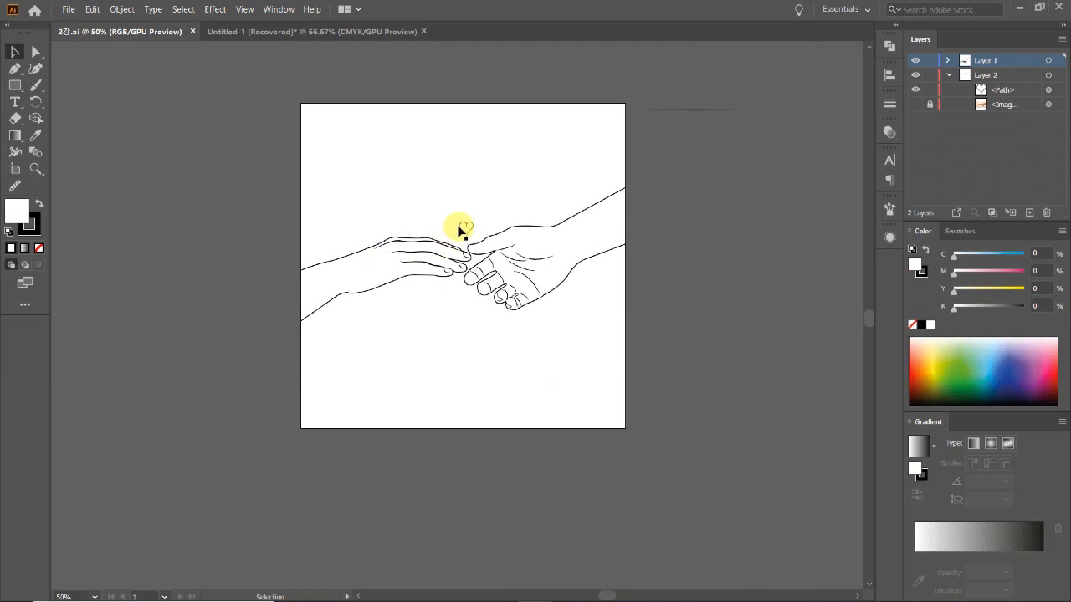
{"action": "left_click_drag", "start_coordinate": [473, 236], "coordinate": [473, 239]}
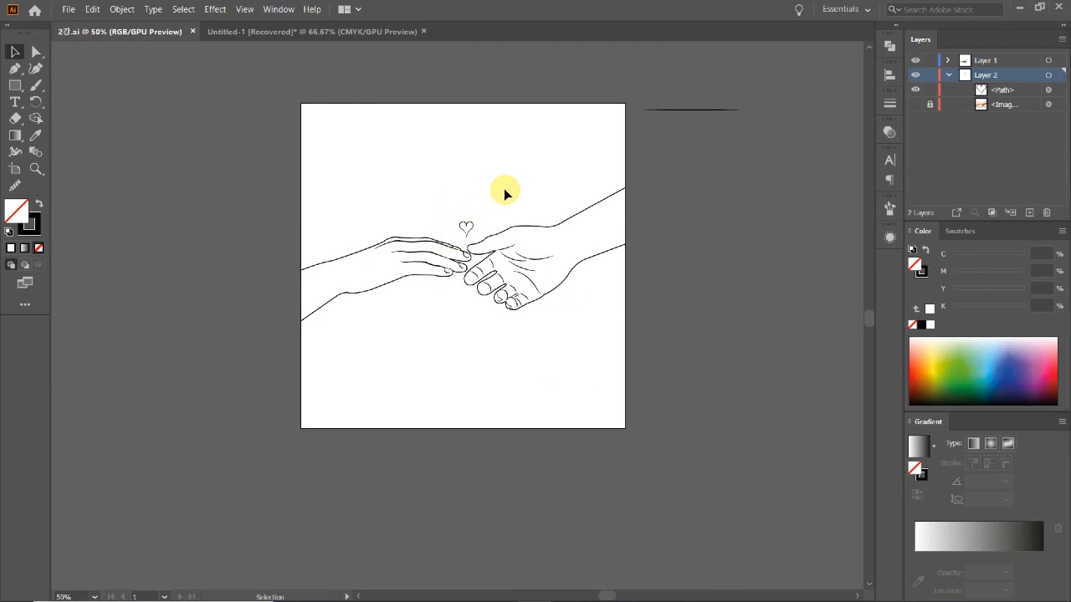
{"action": "left_click", "coordinate": [282, 31]}
{"action": "left_click", "coordinate": [475, 238]}
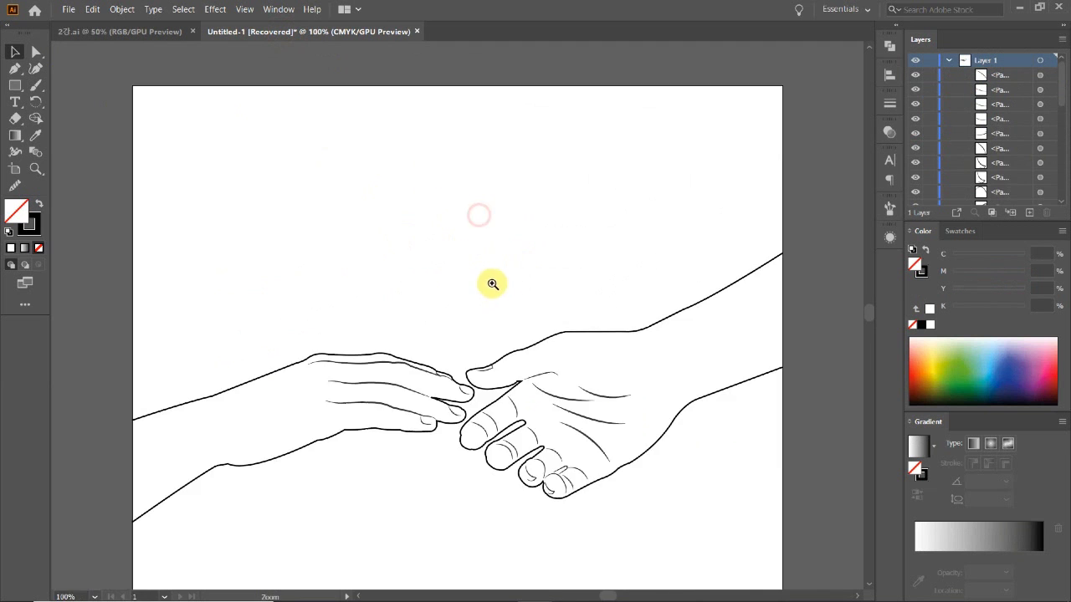
{"action": "scroll", "coordinate": [444, 351], "scroll_direction": "down", "scroll_amount": 3}
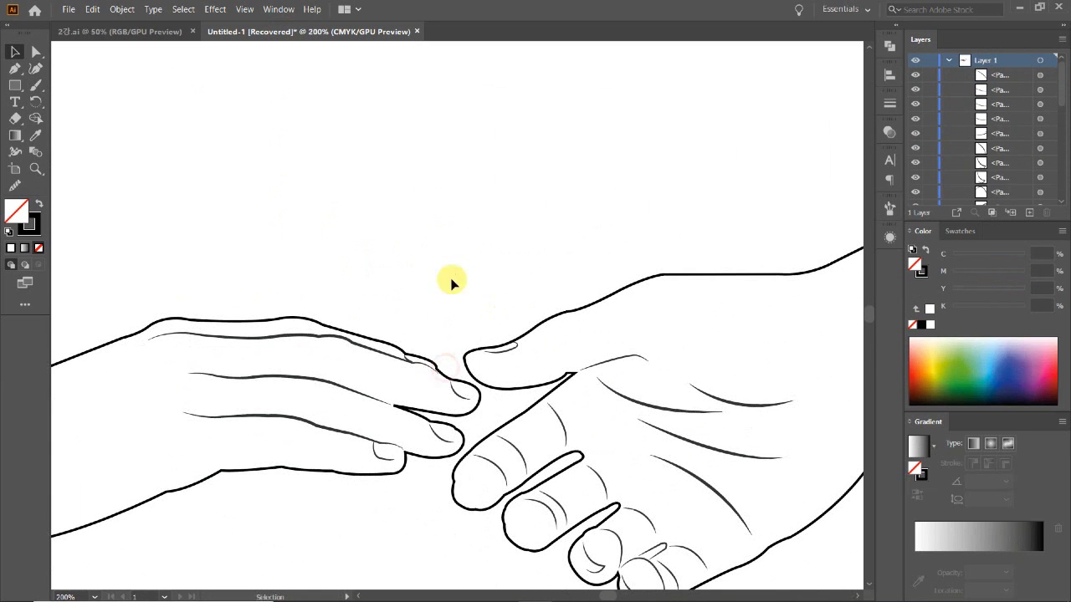
{"action": "left_click_drag", "start_coordinate": [17, 93], "coordinate": [120, 99]}
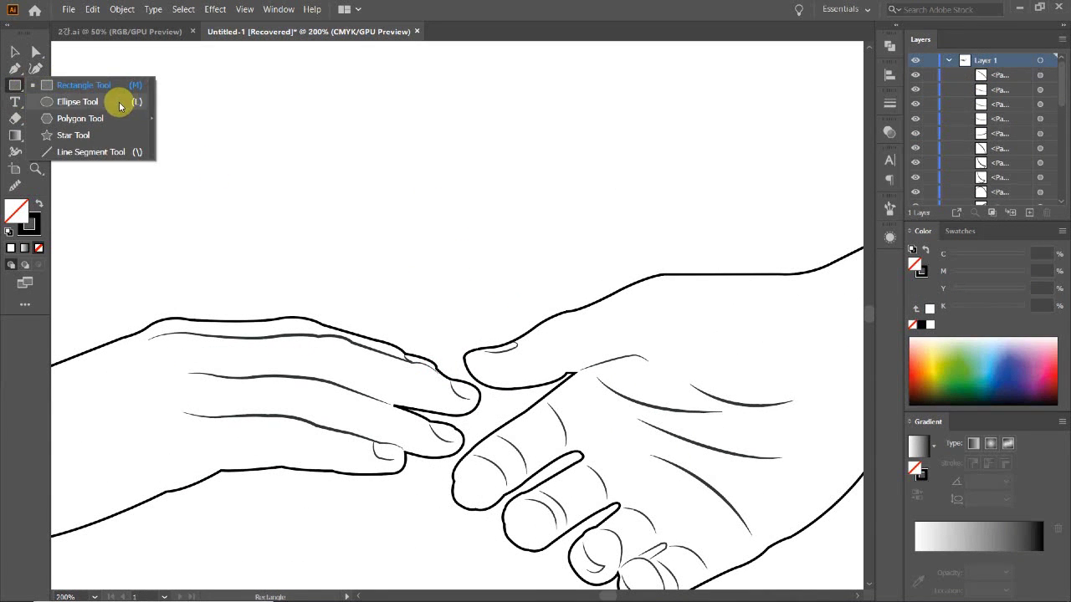
Draw a small solid black circle and place a duplicate touching it on the right
{"action": "left_click_drag", "start_coordinate": [432, 268], "coordinate": [445, 271]}
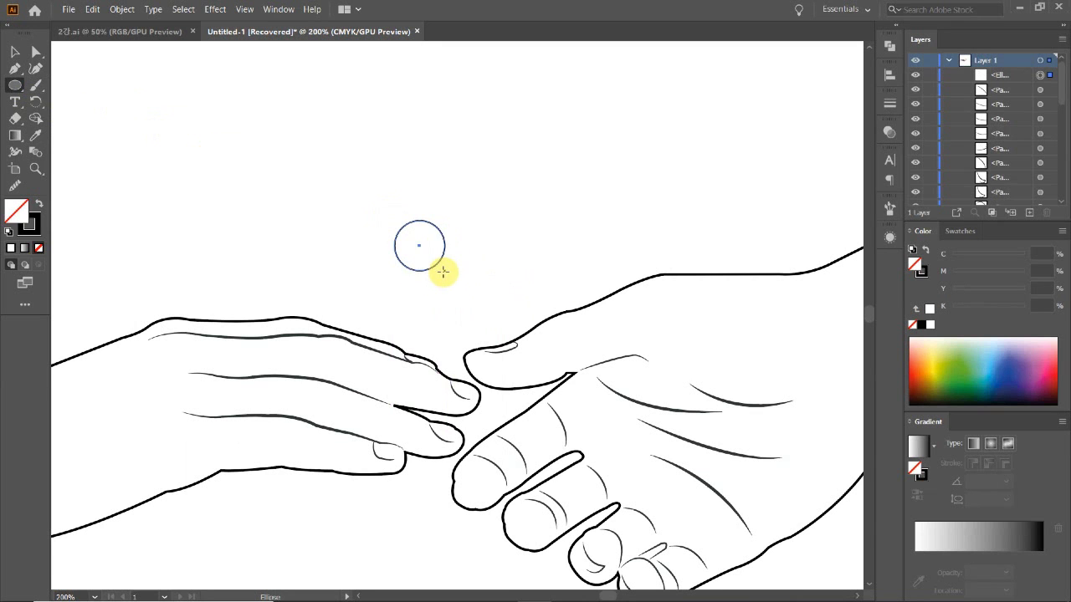
{"action": "left_click", "coordinate": [39, 206]}
{"action": "left_click", "coordinate": [15, 51]}
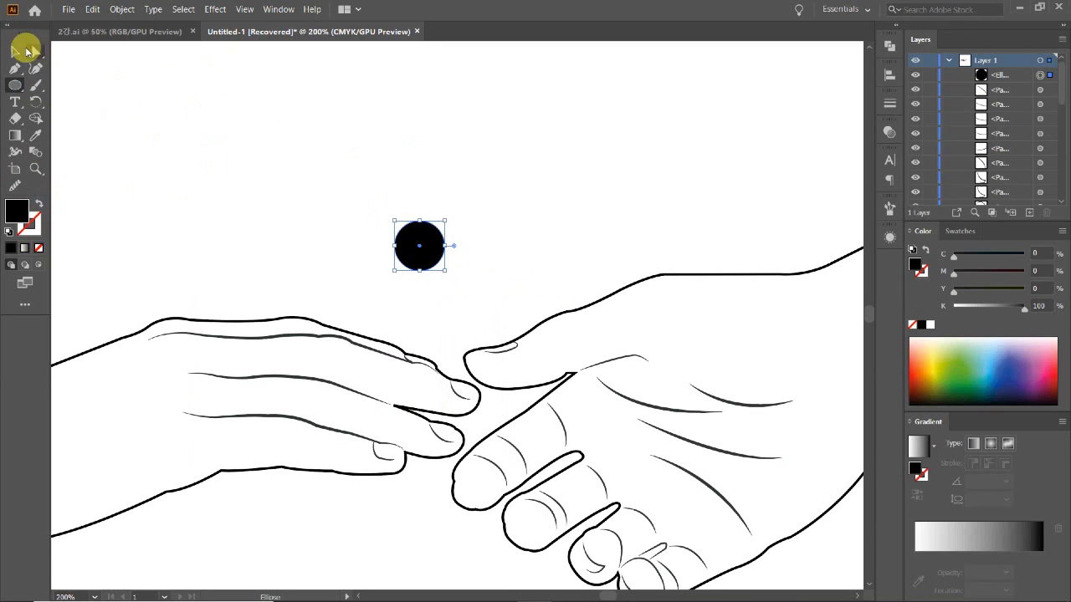
{"action": "left_click_drag", "start_coordinate": [438, 257], "coordinate": [489, 257]}
{"action": "scroll", "coordinate": [497, 272], "scroll_direction": "up", "scroll_amount": 1}
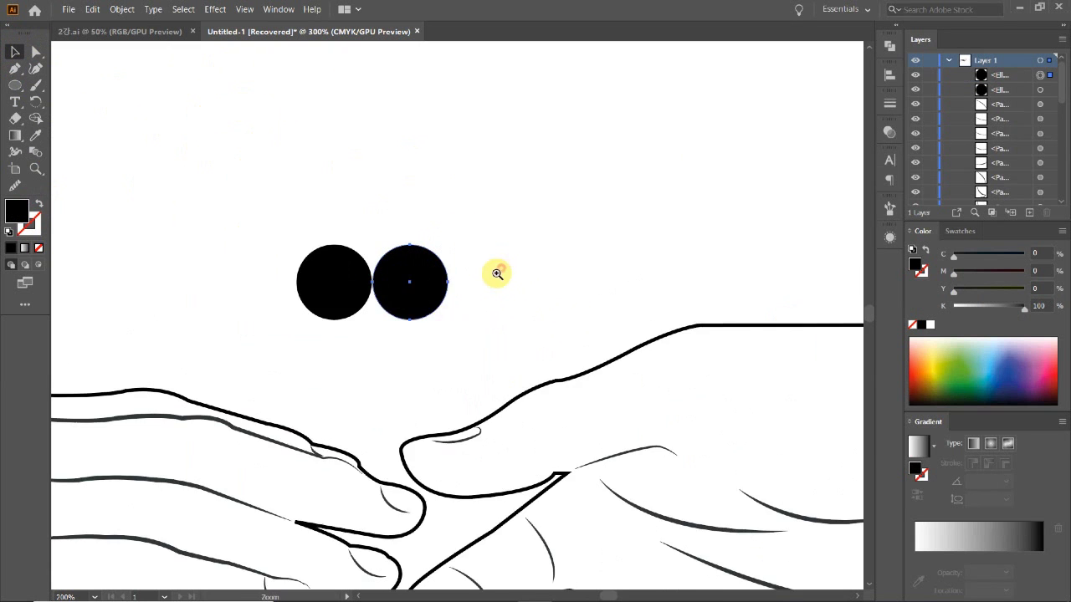
{"action": "scroll", "coordinate": [406, 284], "scroll_direction": "up", "scroll_amount": 1}
{"action": "scroll", "coordinate": [406, 285], "scroll_direction": "up", "scroll_amount": 1}
{"action": "mouse_move", "coordinate": [532, 307]}
{"action": "left_mouse_down"}
{"action": "mouse_move", "coordinate": [514, 298]}
{"action": "mouse_move", "coordinate": [519, 268]}
{"action": "left_mouse_up"}
{"action": "left_click", "coordinate": [501, 330]}
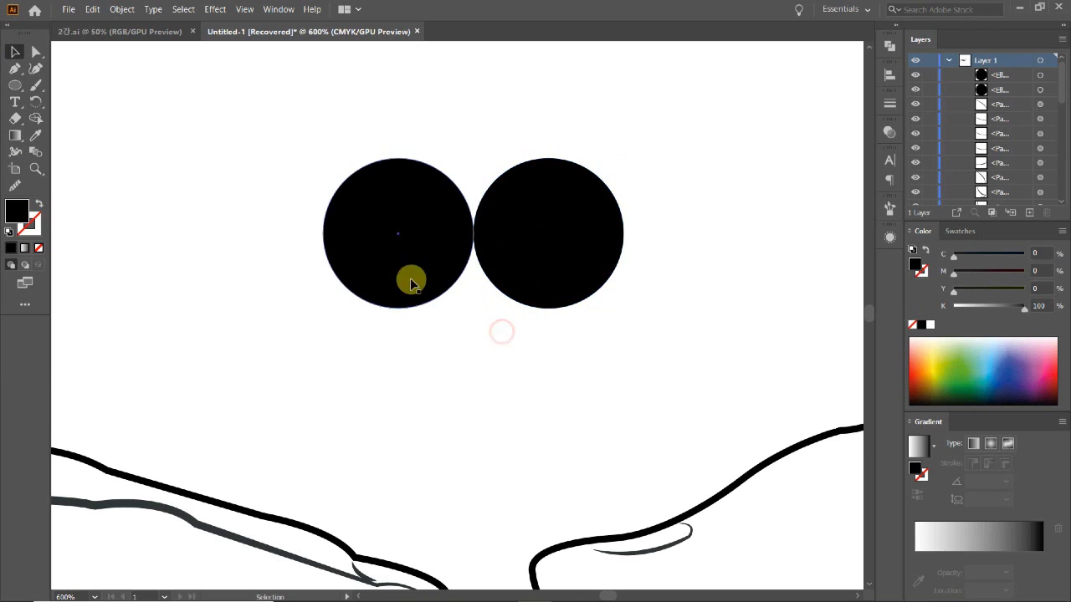
Pen-draw a pointed shape from the circles' edges down to the heart's bottom tip
{"action": "left_click", "coordinate": [13, 72]}
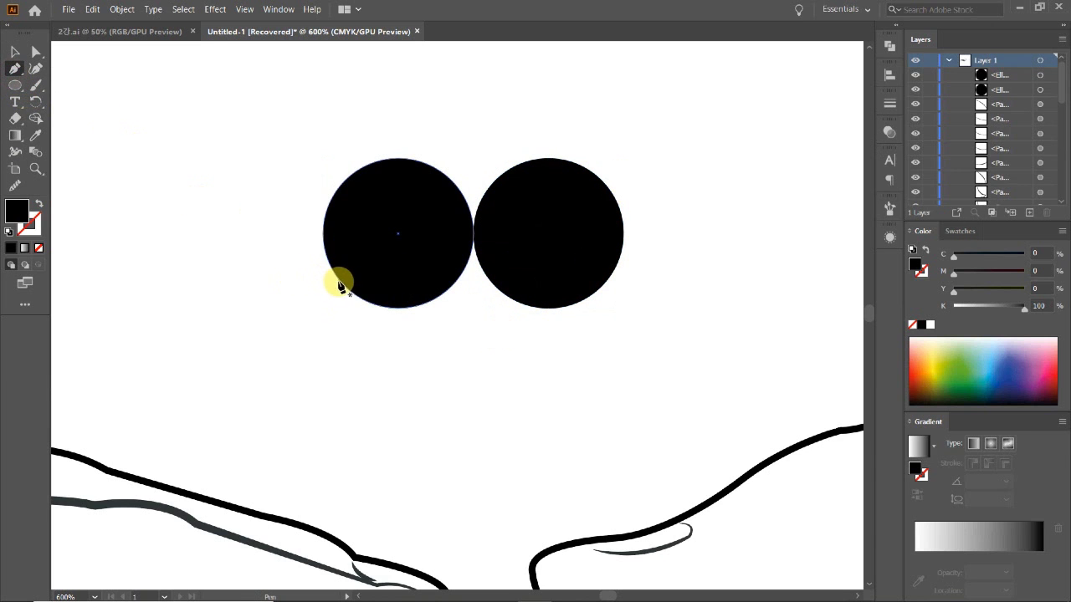
{"action": "left_click", "coordinate": [344, 287]}
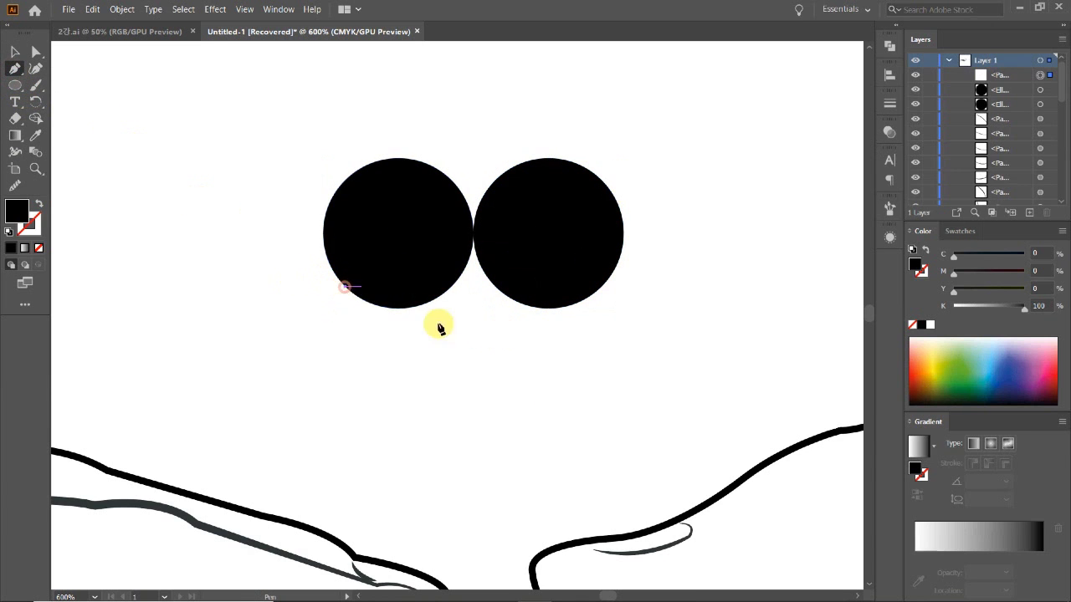
{"action": "left_click", "coordinate": [473, 415]}
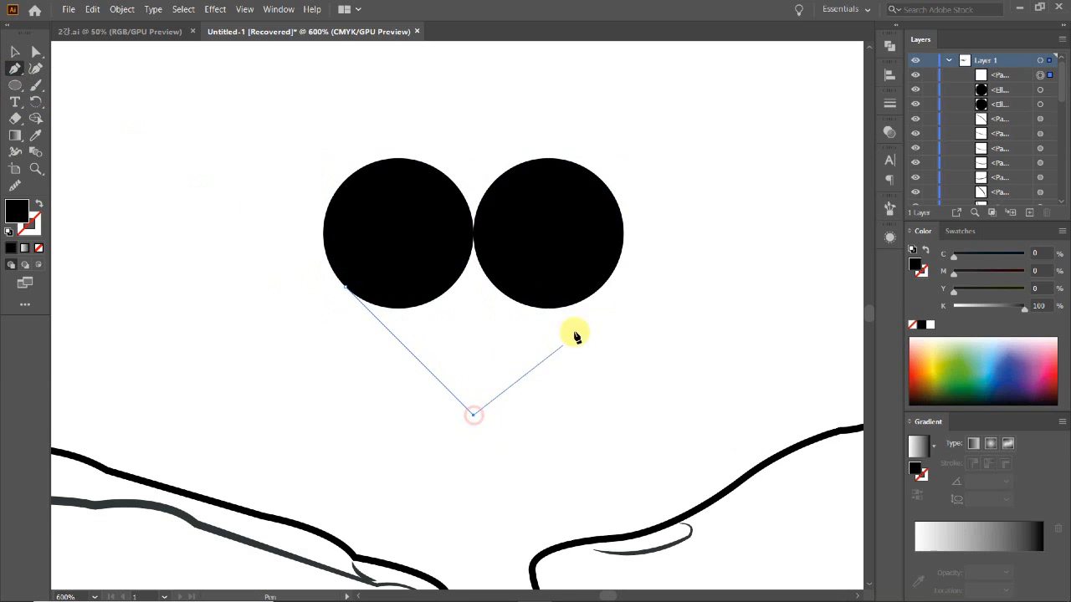
{"action": "left_click", "coordinate": [600, 286]}
{"action": "left_click", "coordinate": [474, 238]}
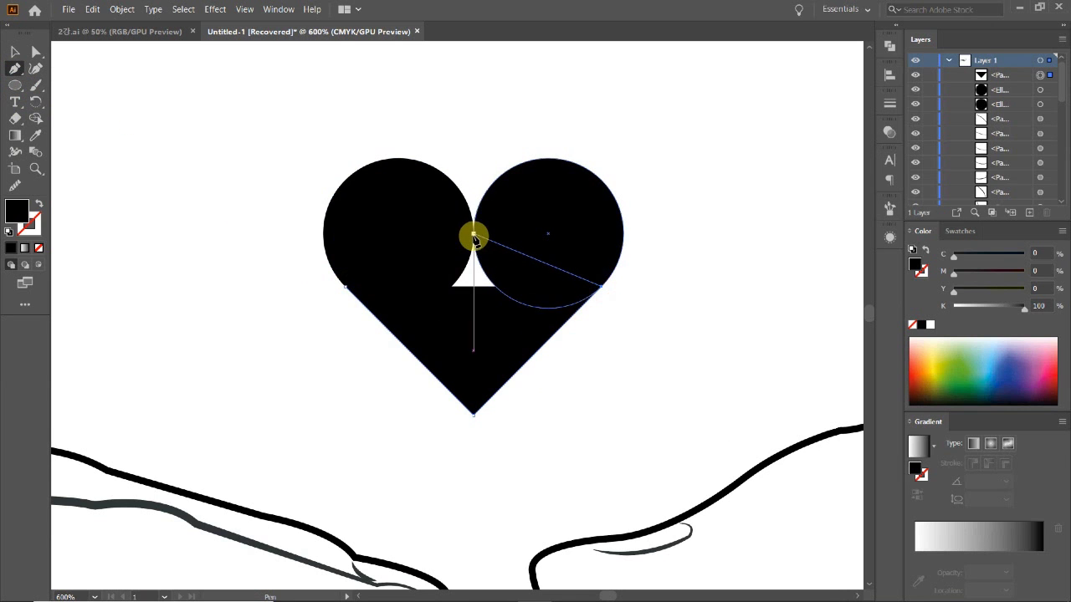
{"action": "left_click", "coordinate": [354, 281]}
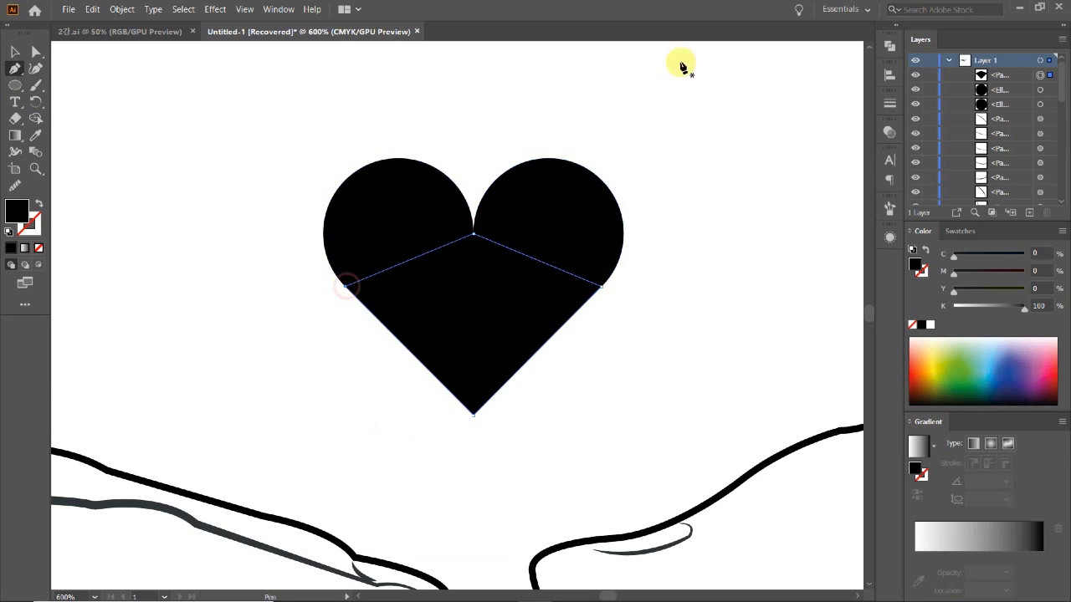
{"action": "left_click", "coordinate": [12, 57]}
Unite the two circles and pointed shape into one heart with Pathfinder
{"action": "left_click_drag", "start_coordinate": [97, 107], "coordinate": [530, 411]}
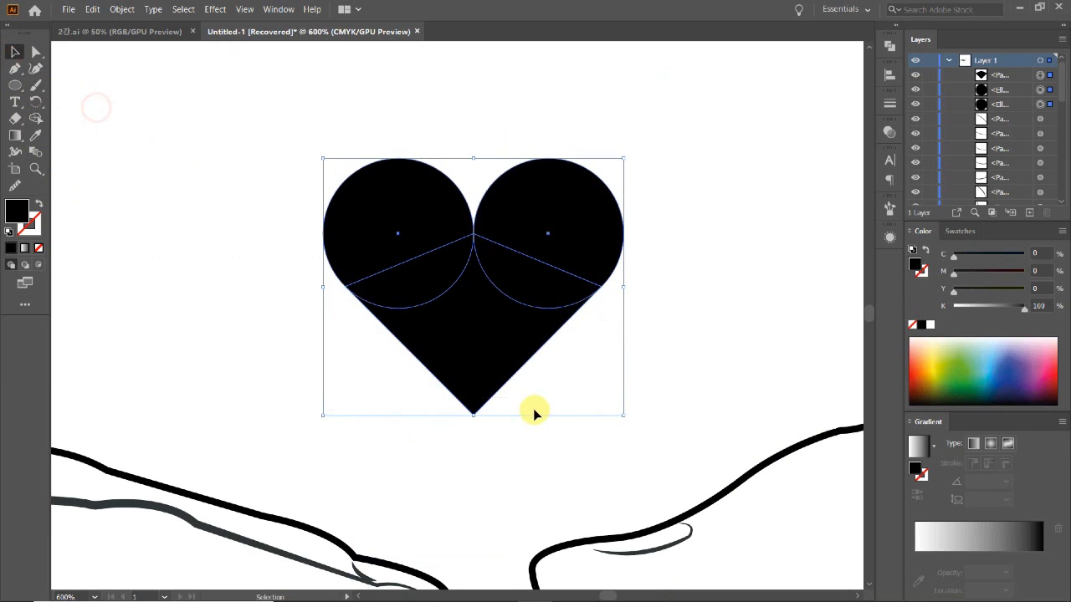
{"action": "left_click", "coordinate": [879, 46]}
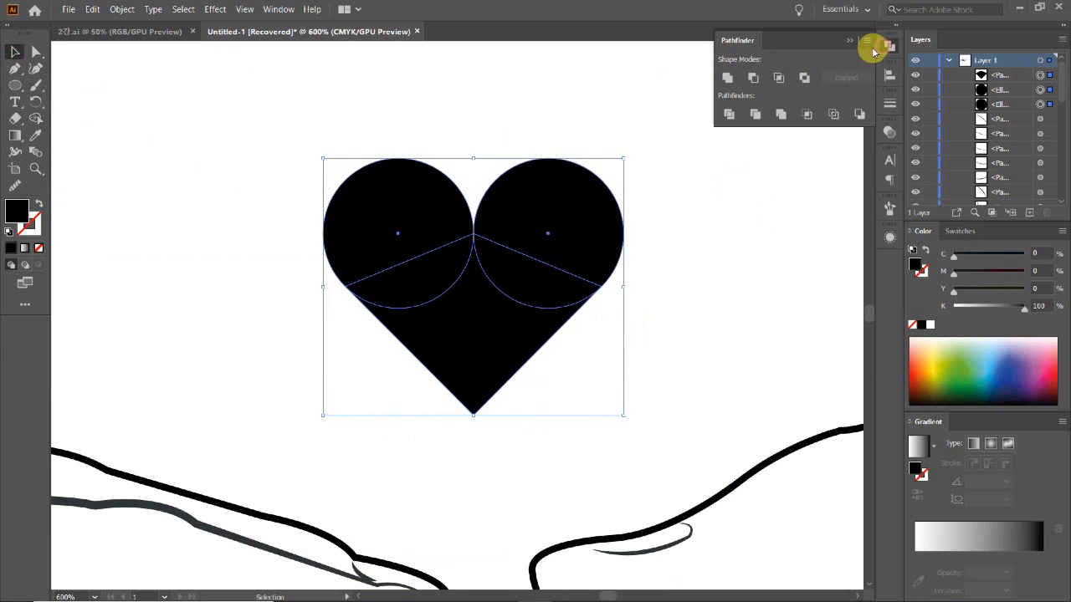
{"action": "left_click", "coordinate": [727, 81]}
{"action": "left_click", "coordinate": [697, 277]}
{"action": "scroll", "coordinate": [381, 360], "scroll_direction": "down", "scroll_amount": 4}
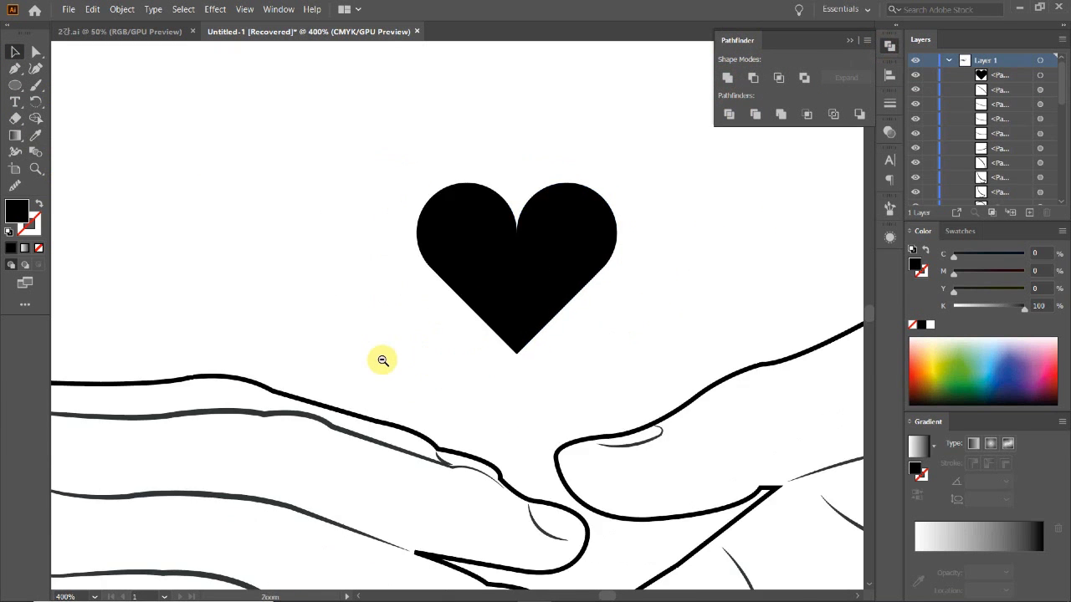
{"action": "scroll", "coordinate": [568, 293], "scroll_direction": "up", "scroll_amount": 1}
{"action": "scroll", "coordinate": [411, 296], "scroll_direction": "up", "scroll_amount": 1}
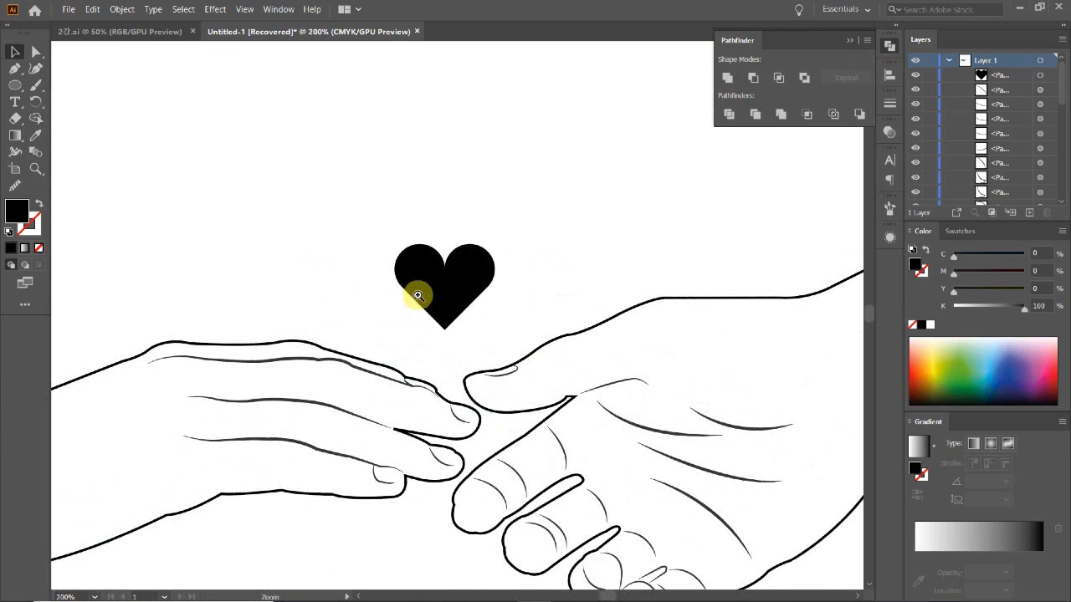
{"action": "scroll", "coordinate": [411, 296], "scroll_direction": "up", "scroll_amount": 1}
{"action": "left_click", "coordinate": [887, 45]}
Narrow the merged heart slightly and nudge it to the right
{"action": "left_click", "coordinate": [544, 270]}
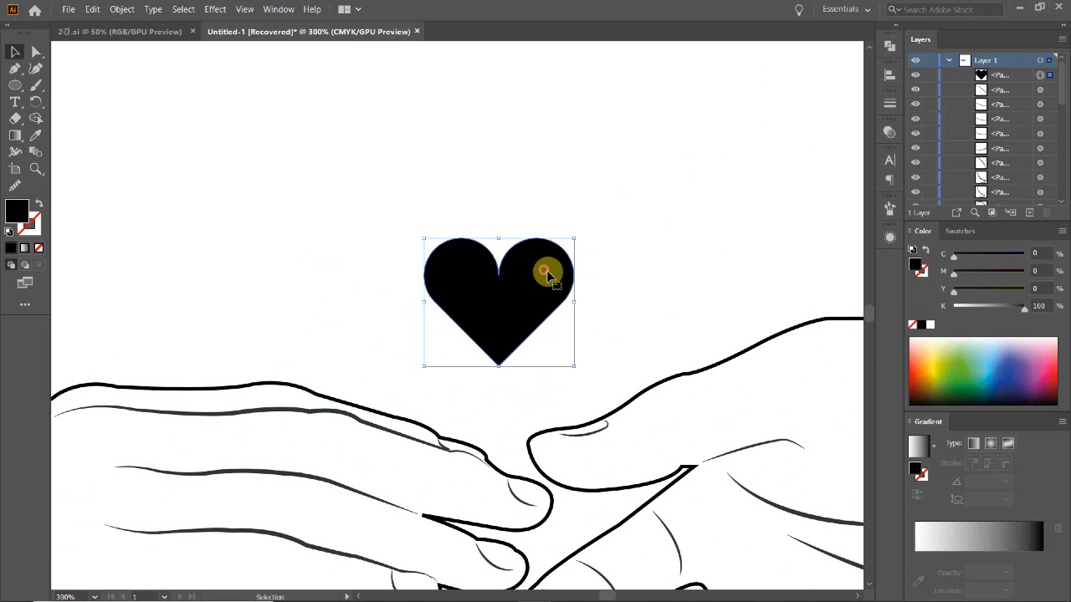
{"action": "left_click_drag", "start_coordinate": [576, 302], "coordinate": [549, 298]}
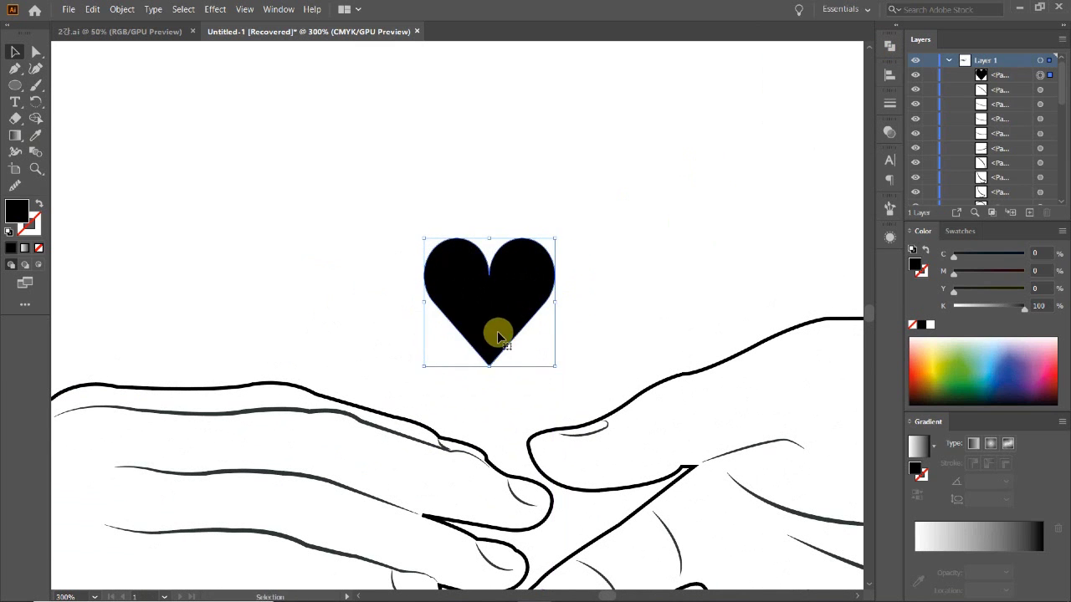
{"action": "left_click_drag", "start_coordinate": [496, 333], "coordinate": [515, 333]}
{"action": "left_click", "coordinate": [611, 322]}
Zoom out to check the heart's placement over the hands, then zoom back and reselect it
{"action": "key", "text": "z"}
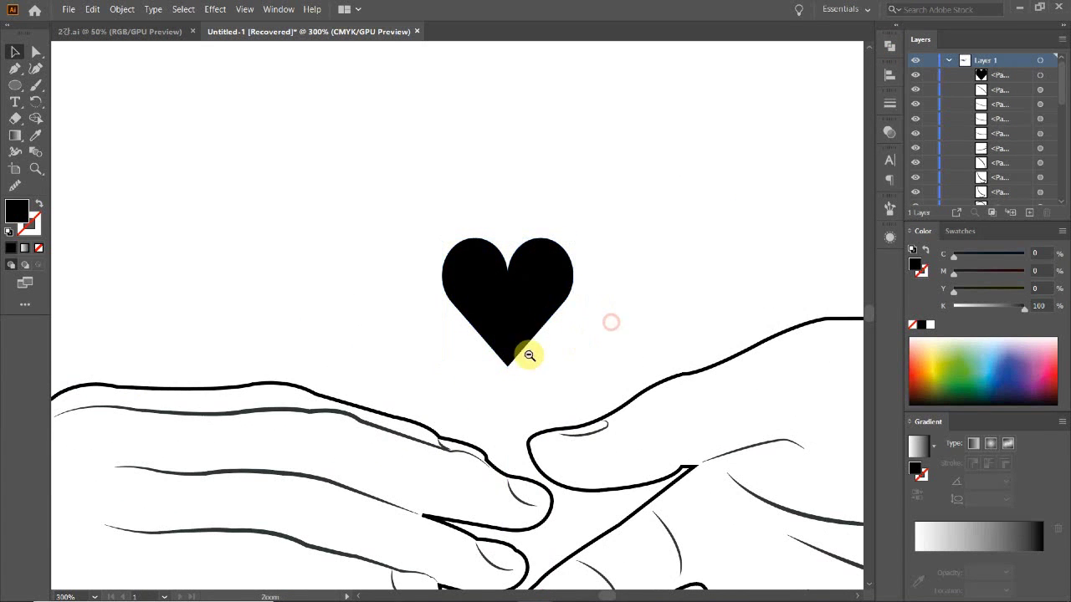
{"action": "left_click", "coordinate": [528, 355], "text": "alt"}
{"action": "left_click", "coordinate": [523, 356], "text": "alt"}
{"action": "left_click", "coordinate": [378, 336]}
{"action": "left_click", "coordinate": [478, 224]}
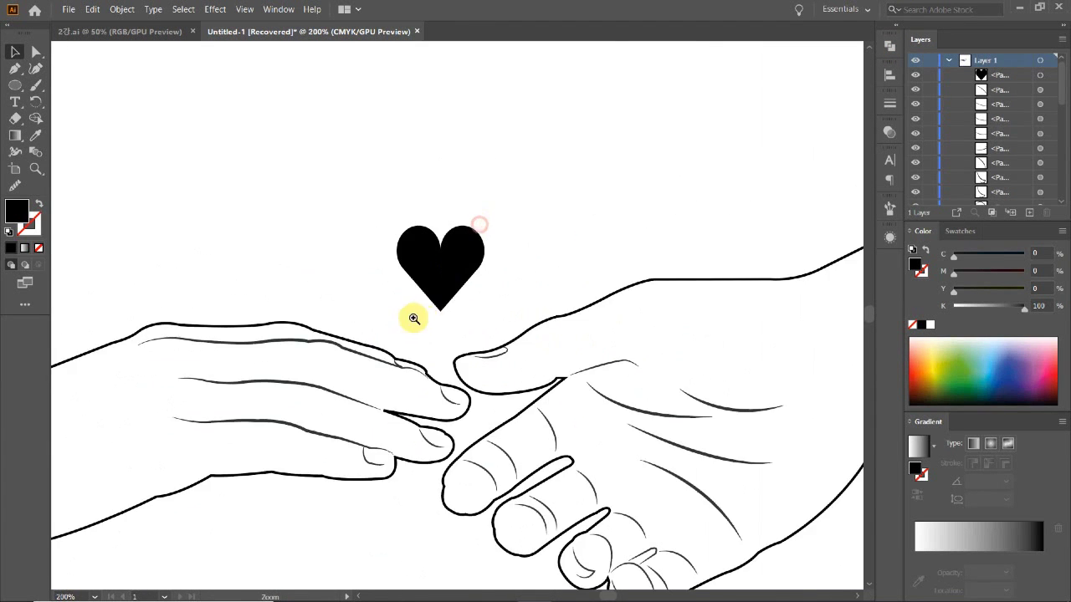
{"action": "left_click", "coordinate": [413, 318]}
{"action": "key", "text": "v"}
{"action": "left_click", "coordinate": [490, 280]}
{"action": "left_click", "coordinate": [468, 330]}
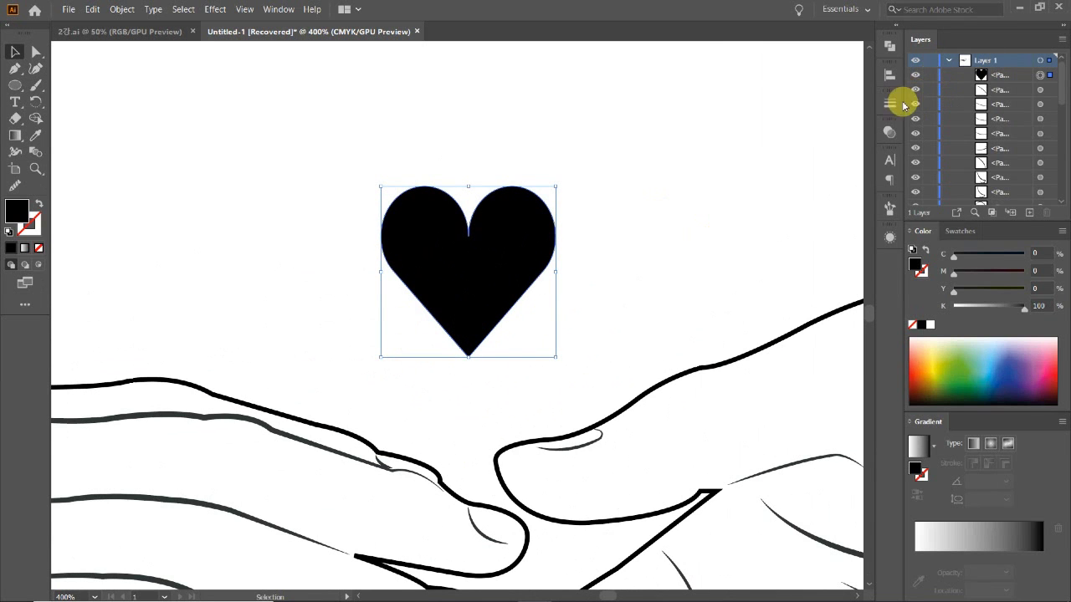
Lower the heart's opacity to 29% and lock it in Layers
{"action": "left_click", "coordinate": [889, 132]}
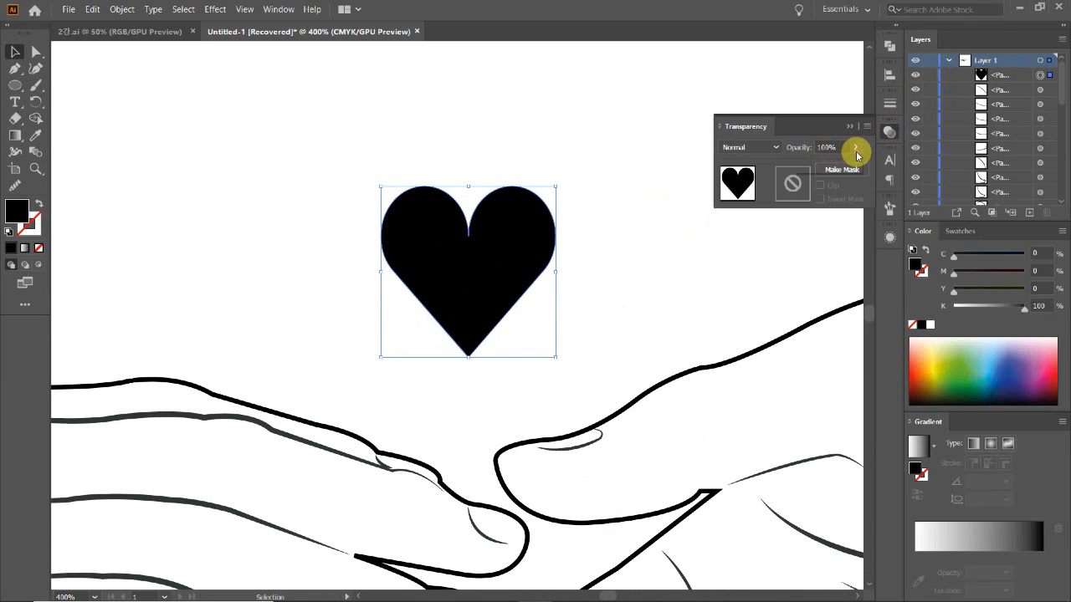
{"action": "left_click_drag", "start_coordinate": [857, 156], "coordinate": [820, 170]}
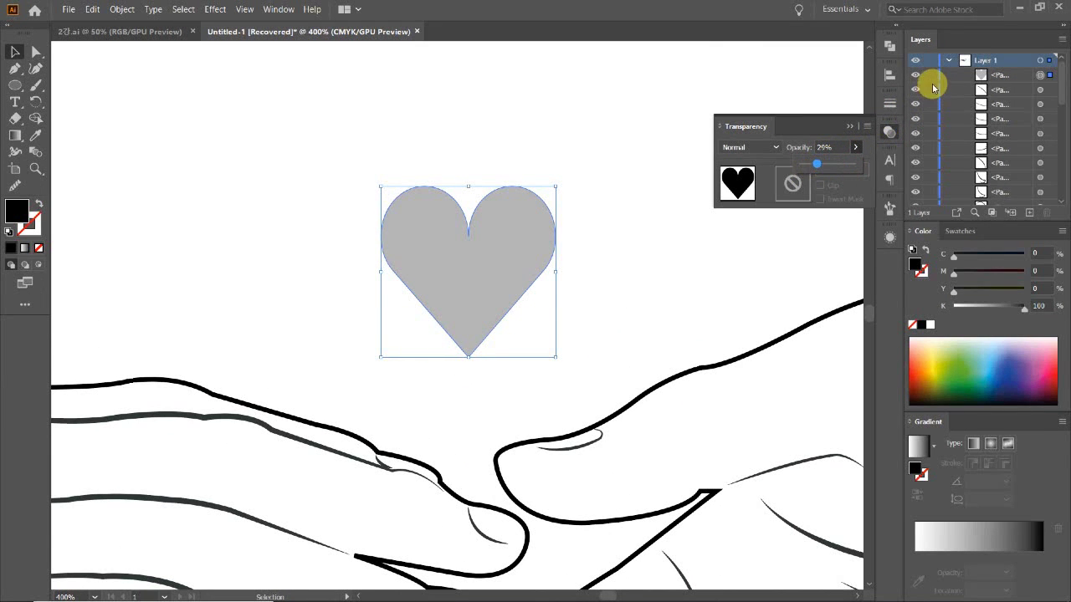
{"action": "left_click", "coordinate": [932, 76]}
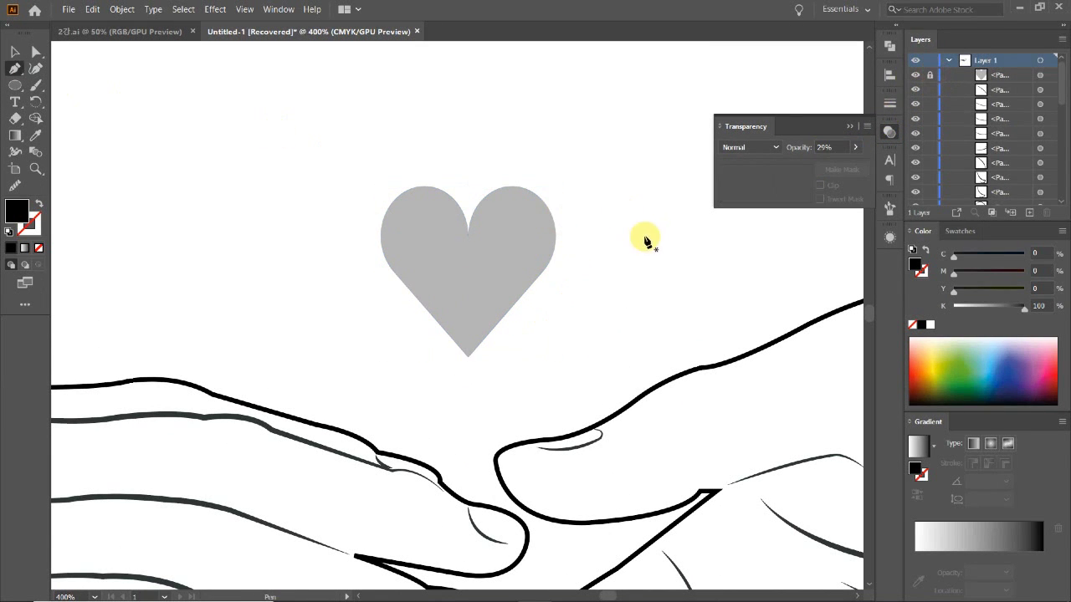
{"action": "scroll", "coordinate": [471, 335], "scroll_direction": "up", "scroll_amount": 1}
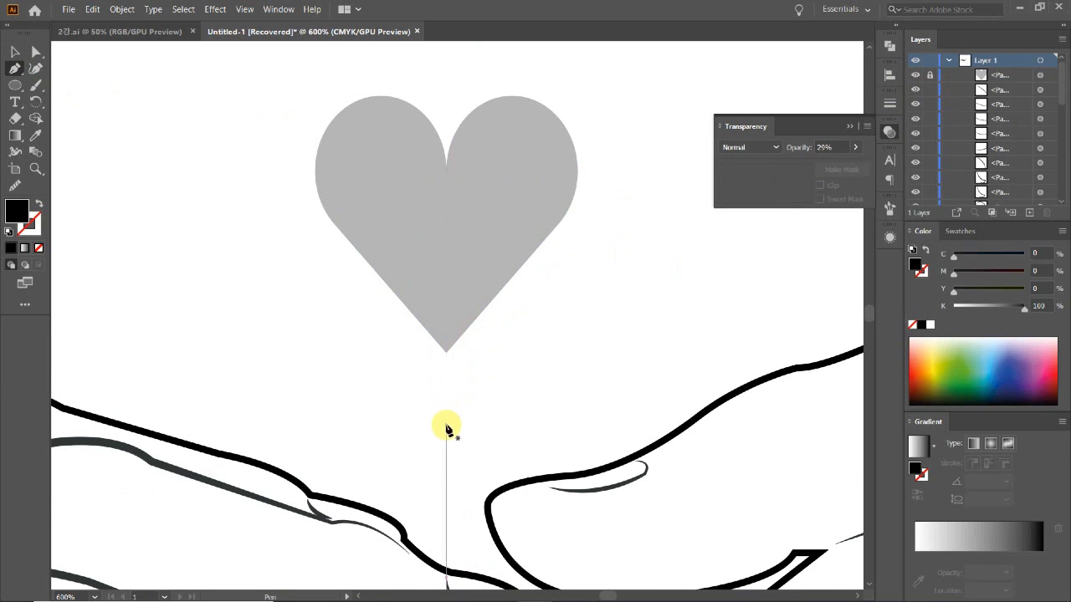
Zoom in on the outline heart in the 2강.ai reference, then return to the grey-heart document
{"action": "left_click", "coordinate": [174, 31]}
{"action": "left_click", "coordinate": [467, 233]}
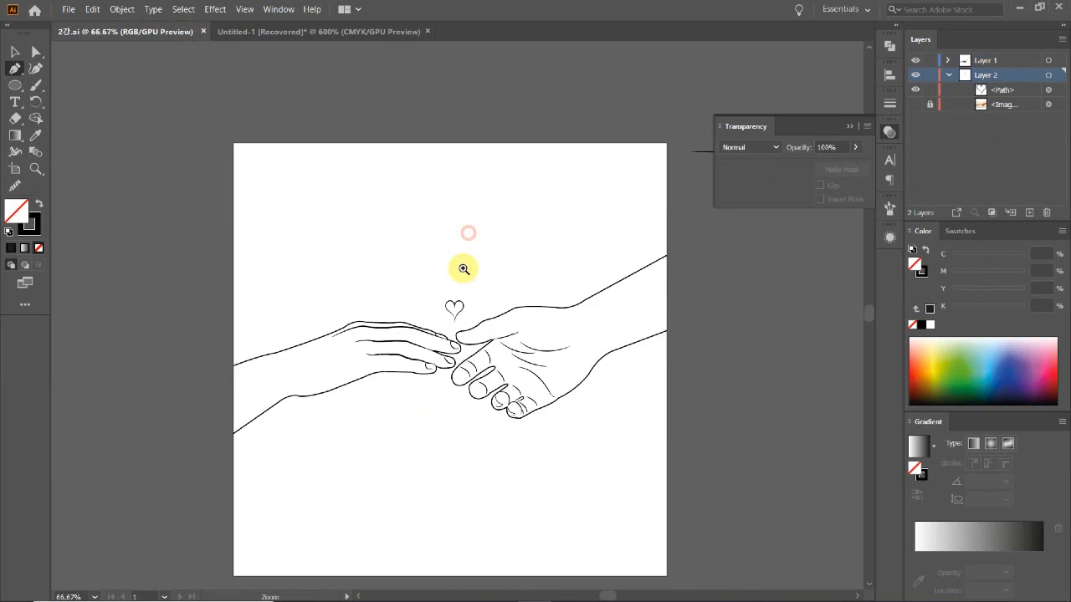
{"action": "left_click", "coordinate": [443, 305]}
{"action": "left_click", "coordinate": [507, 328]}
{"action": "left_click", "coordinate": [526, 323]}
{"action": "left_click", "coordinate": [428, 344]}
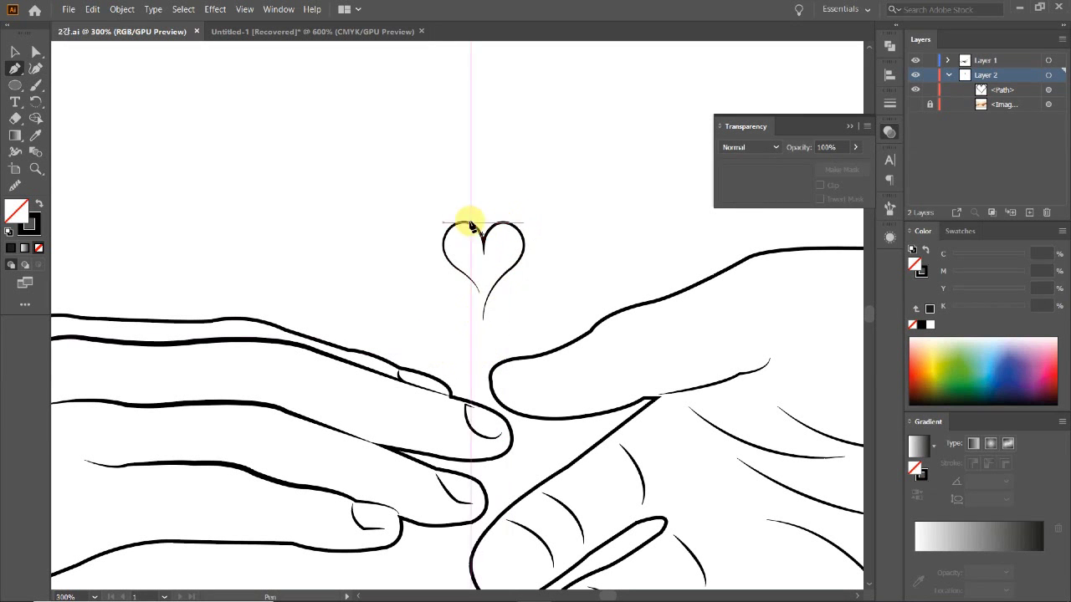
{"action": "left_click", "coordinate": [287, 34]}
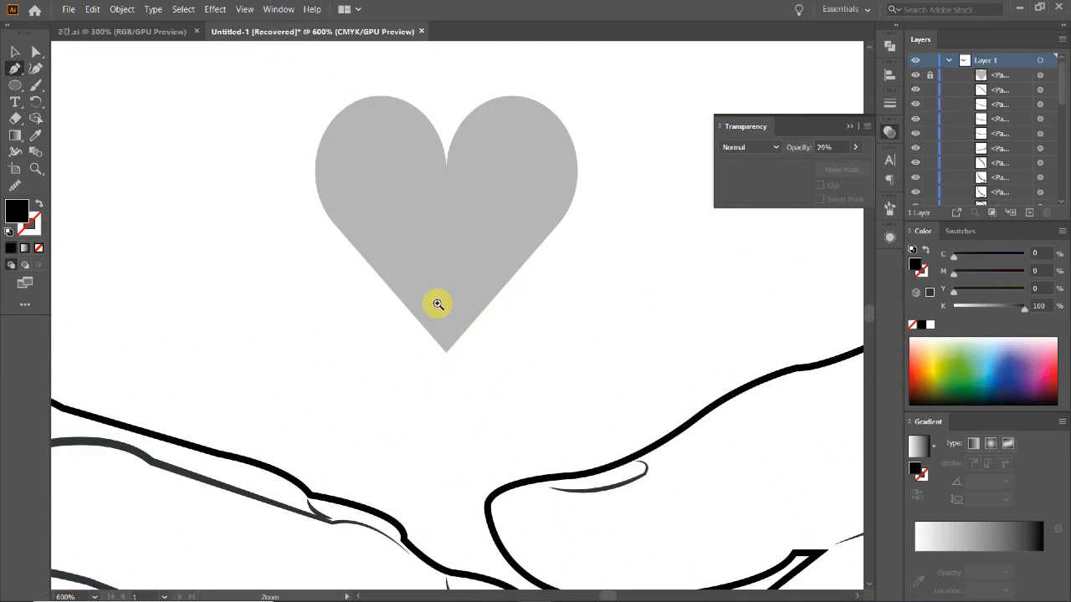
Pen-trace a black unfilled outline from below the tip up the right side and over the right lobe
{"action": "left_click", "coordinate": [438, 303]}
{"action": "left_click", "coordinate": [462, 459]}
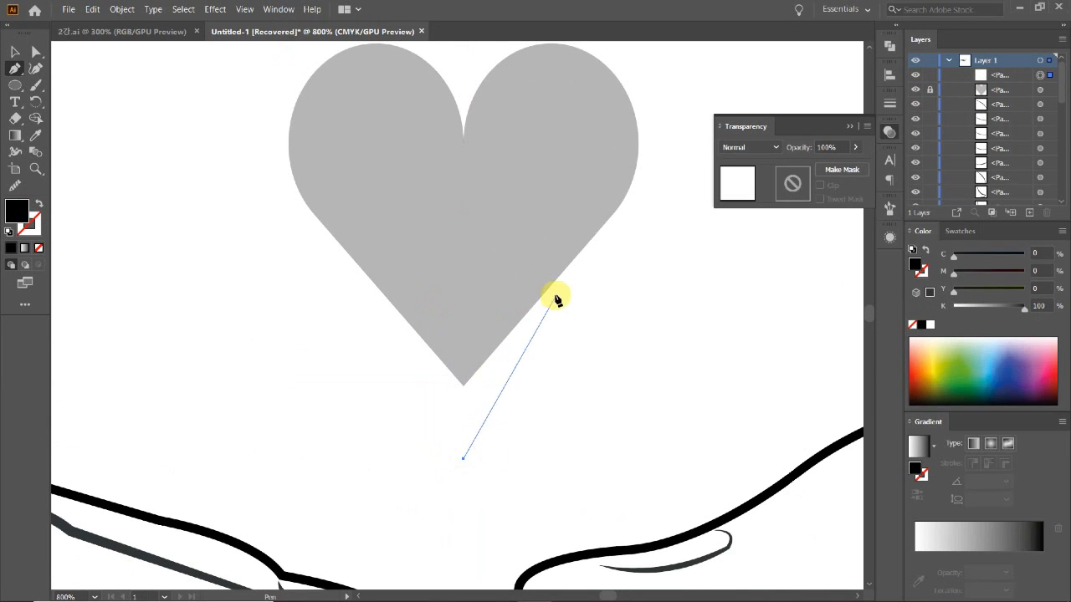
{"action": "left_click_drag", "start_coordinate": [553, 287], "coordinate": [647, 199]}
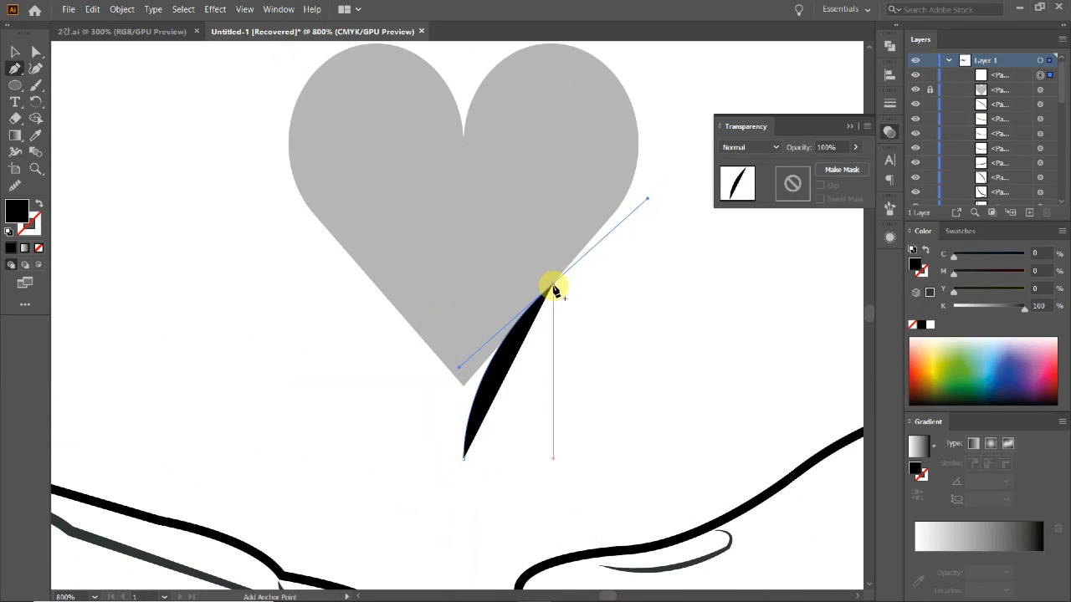
{"action": "left_click", "coordinate": [39, 204]}
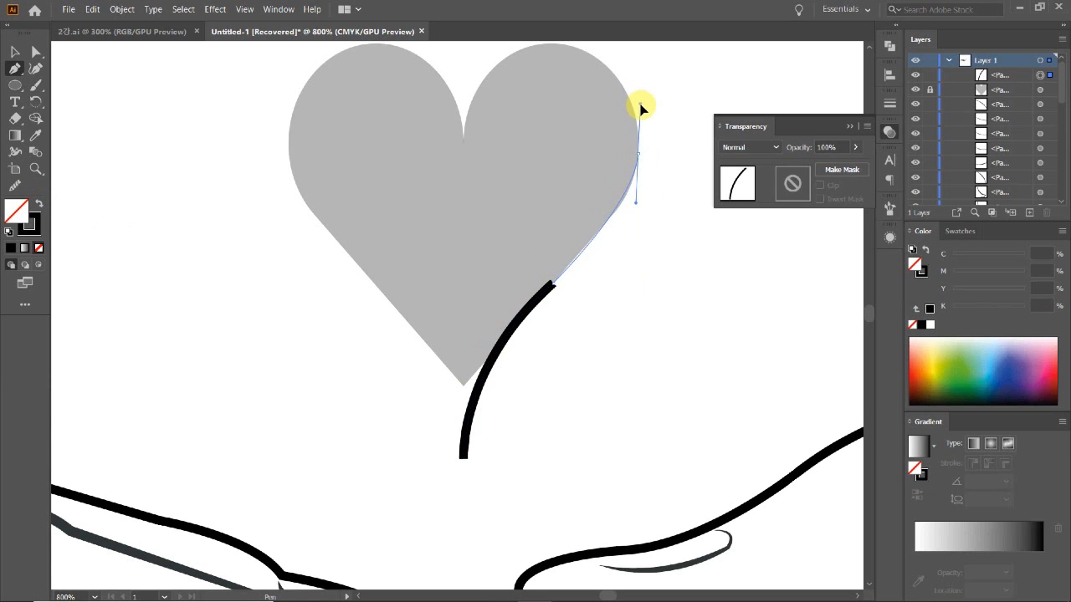
{"action": "left_click_drag", "start_coordinate": [641, 107], "coordinate": [638, 104]}
{"action": "left_click_drag", "start_coordinate": [538, 136], "coordinate": [538, 354]}
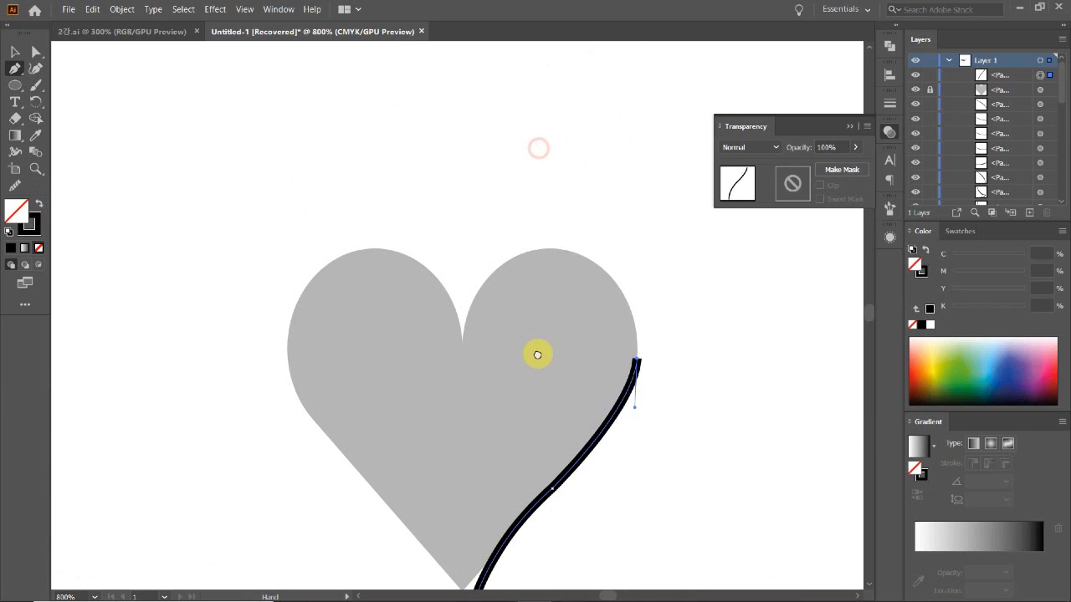
{"action": "left_click_drag", "start_coordinate": [556, 250], "coordinate": [542, 253]}
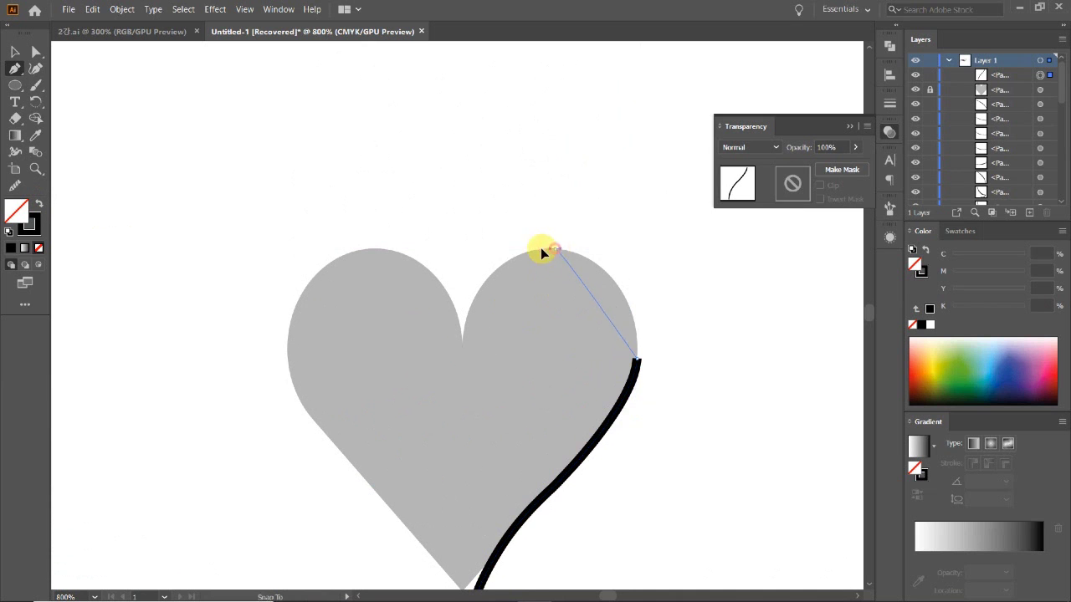
{"action": "left_click_drag", "start_coordinate": [466, 239], "coordinate": [462, 236]}
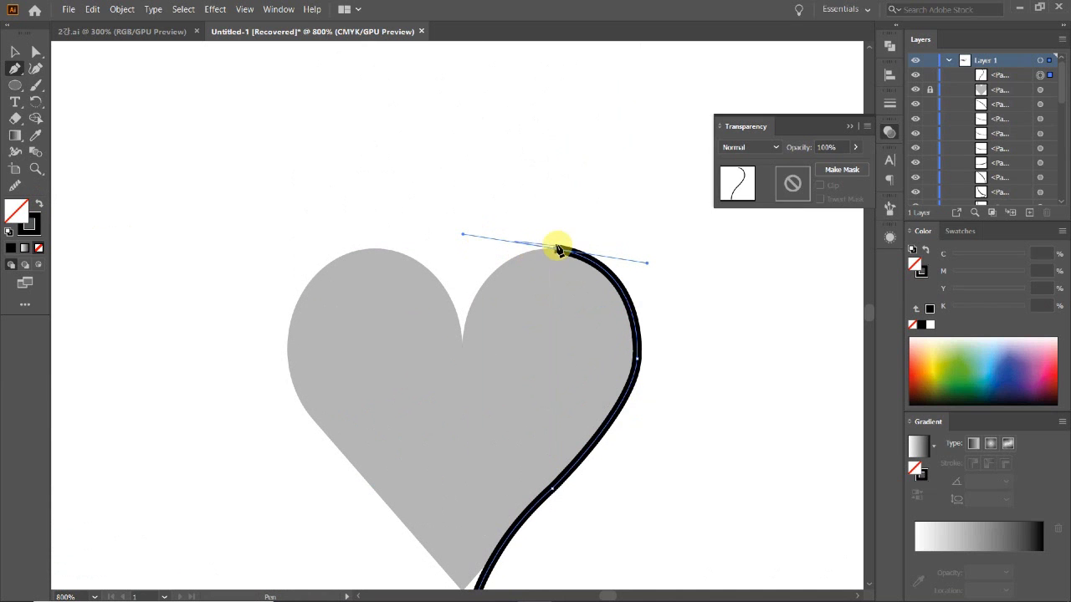
Redo the right lobe's top, curve into a sharp notch, and continue over the left lobe
{"action": "left_click_drag", "start_coordinate": [462, 339], "coordinate": [454, 424]}
{"action": "key", "text": "ctrl+z"}
{"action": "key", "text": "ctrl+z"}
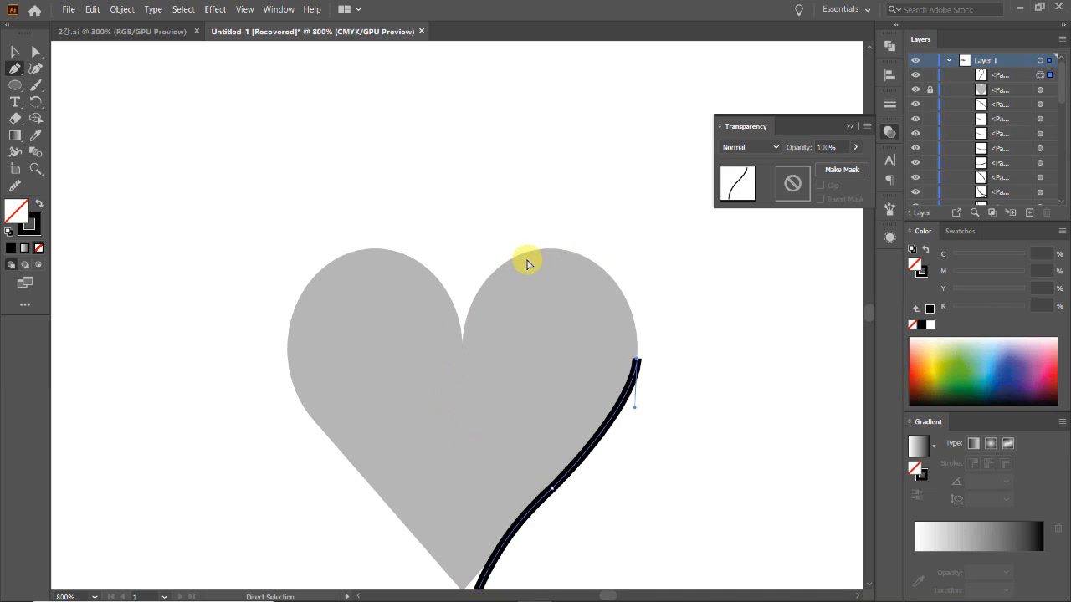
{"action": "left_click_drag", "start_coordinate": [539, 250], "coordinate": [436, 252]}
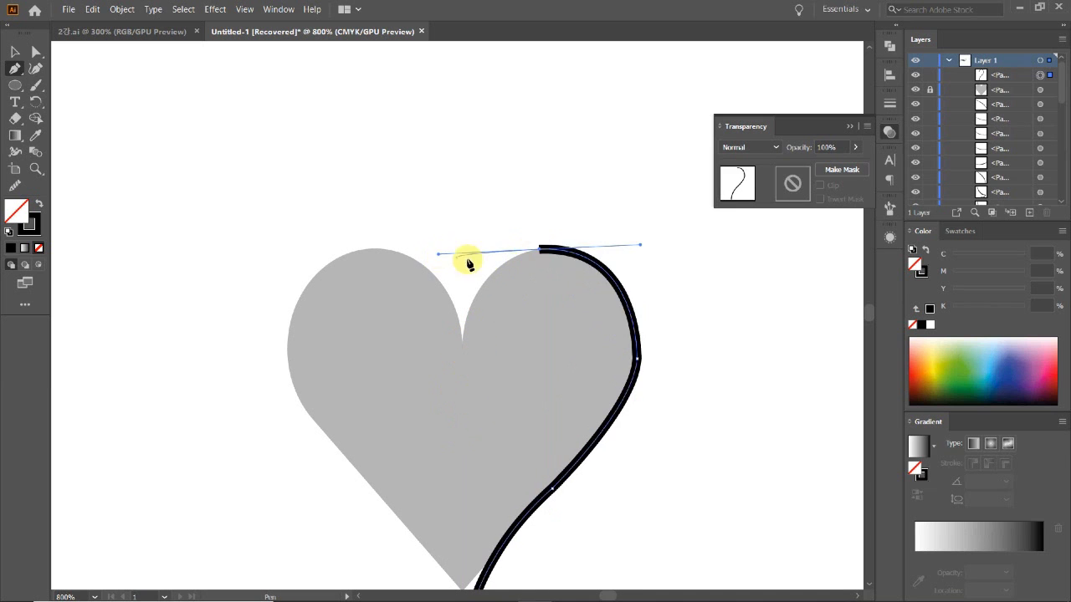
{"action": "left_click", "coordinate": [539, 249]}
{"action": "left_click_drag", "start_coordinate": [463, 343], "coordinate": [447, 431]}
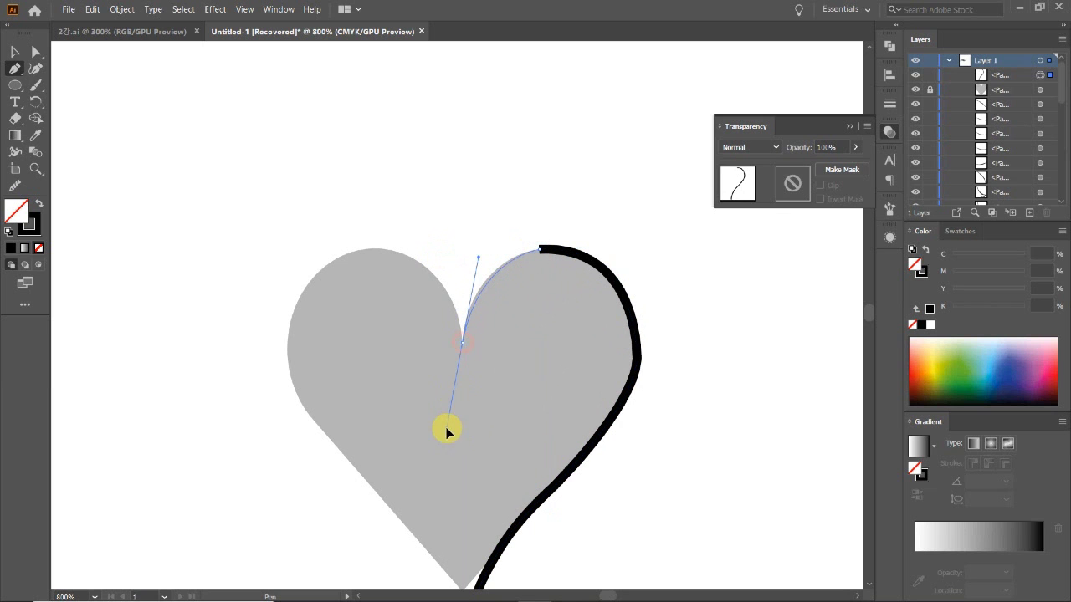
{"action": "left_click", "coordinate": [464, 345]}
{"action": "left_click_drag", "start_coordinate": [365, 250], "coordinate": [266, 245]}
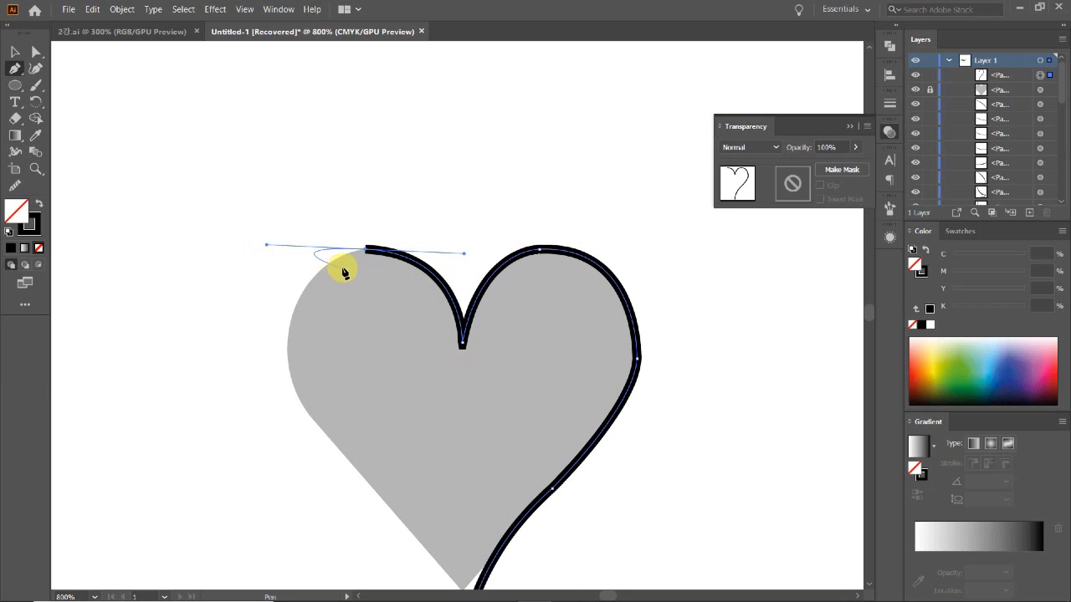
{"action": "left_click", "coordinate": [366, 250]}
Trace the outline down the heart's left side to the bottom, undoing and redrawing bad segments
{"action": "left_click_drag", "start_coordinate": [415, 351], "coordinate": [505, 208]}
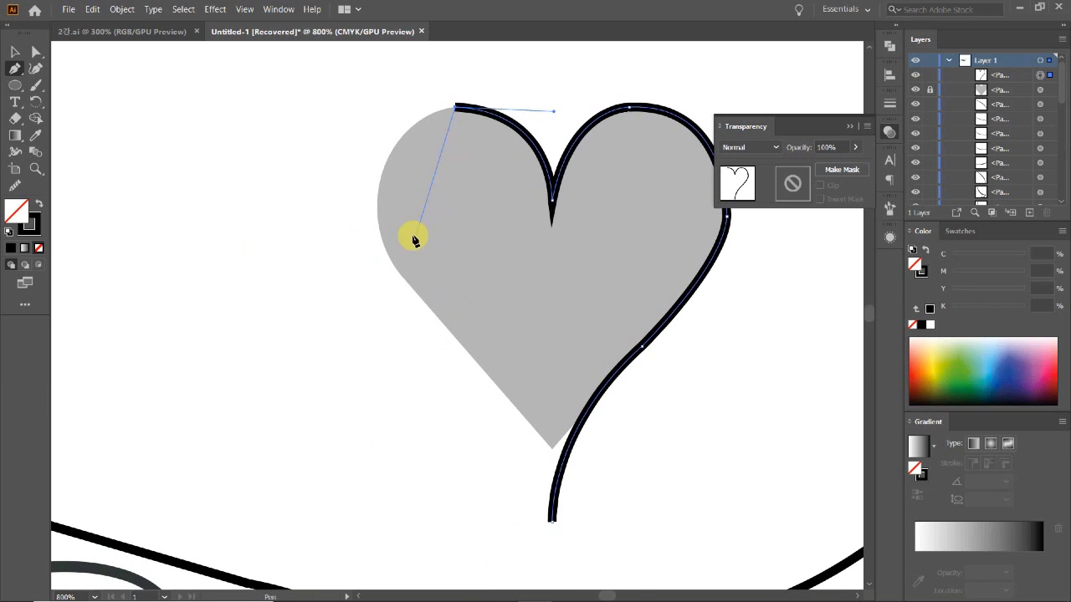
{"action": "left_click_drag", "start_coordinate": [383, 243], "coordinate": [409, 365]}
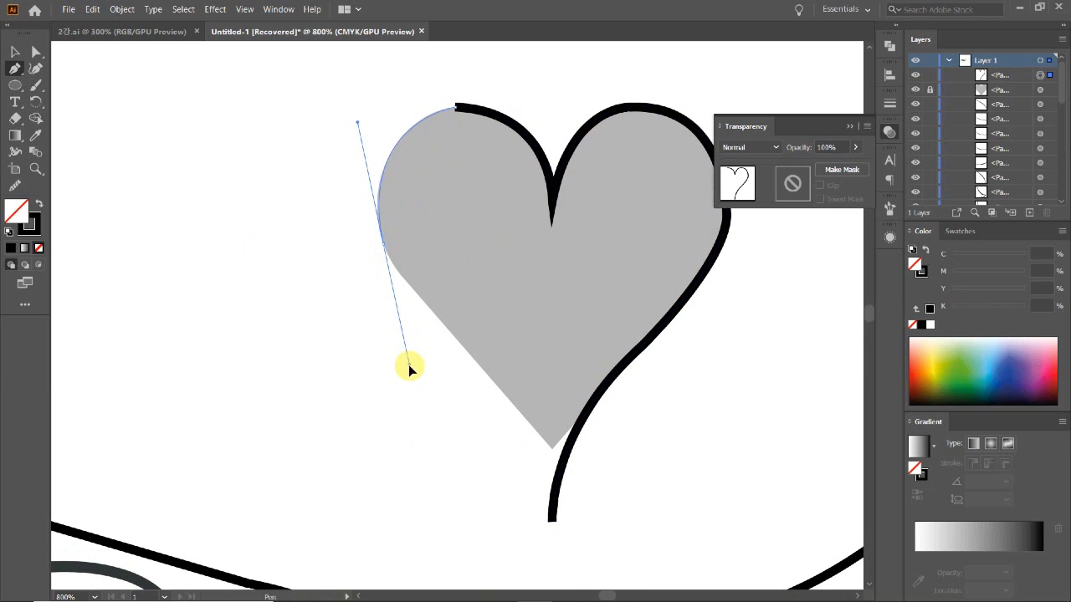
{"action": "left_click", "coordinate": [383, 244]}
{"action": "left_click_drag", "start_coordinate": [512, 402], "coordinate": [535, 466]}
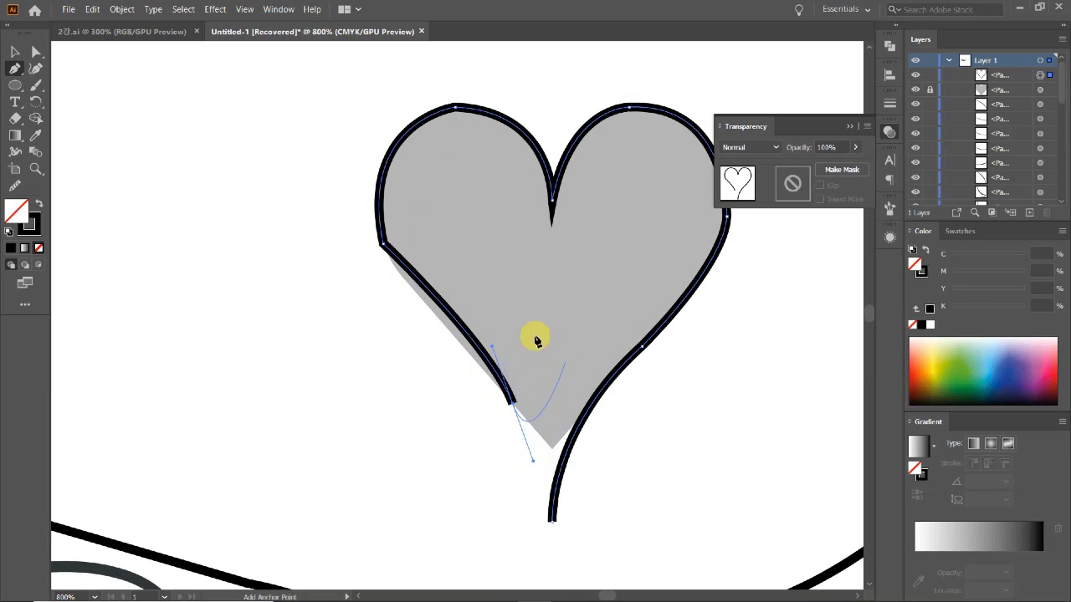
{"action": "key", "text": "ctrl+z"}
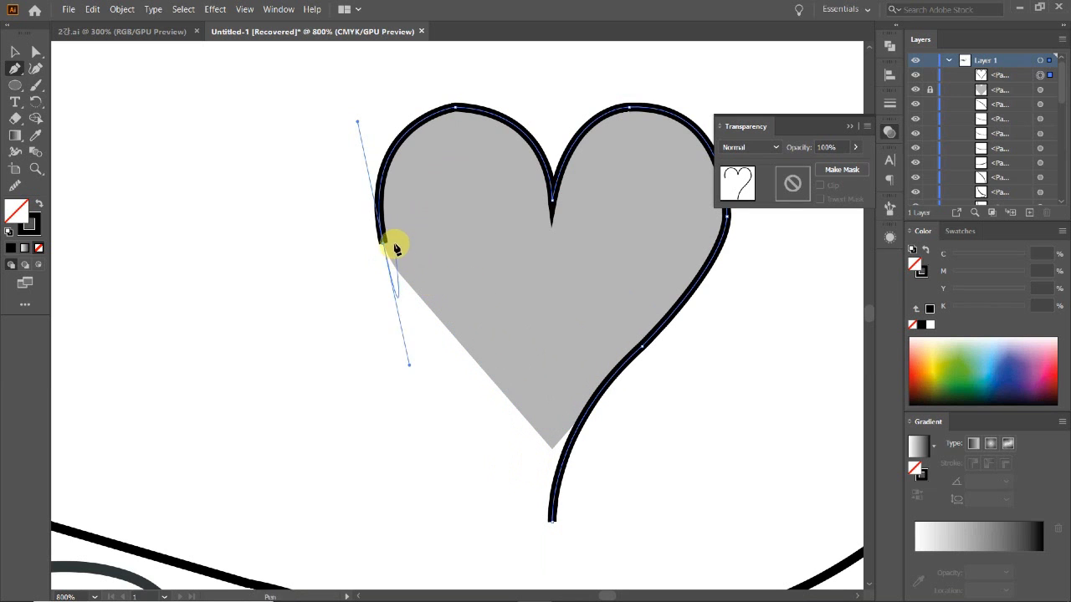
{"action": "key", "text": "ctrl+z"}
{"action": "left_click", "coordinate": [380, 231], "text": "ctrl"}
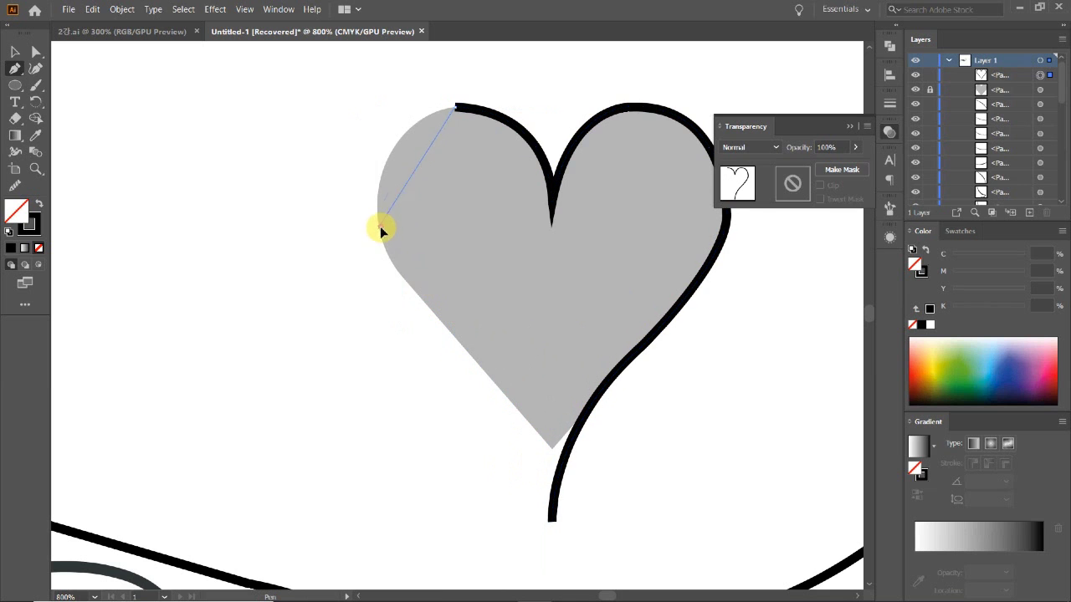
{"action": "left_click_drag", "start_coordinate": [408, 294], "coordinate": [391, 340]}
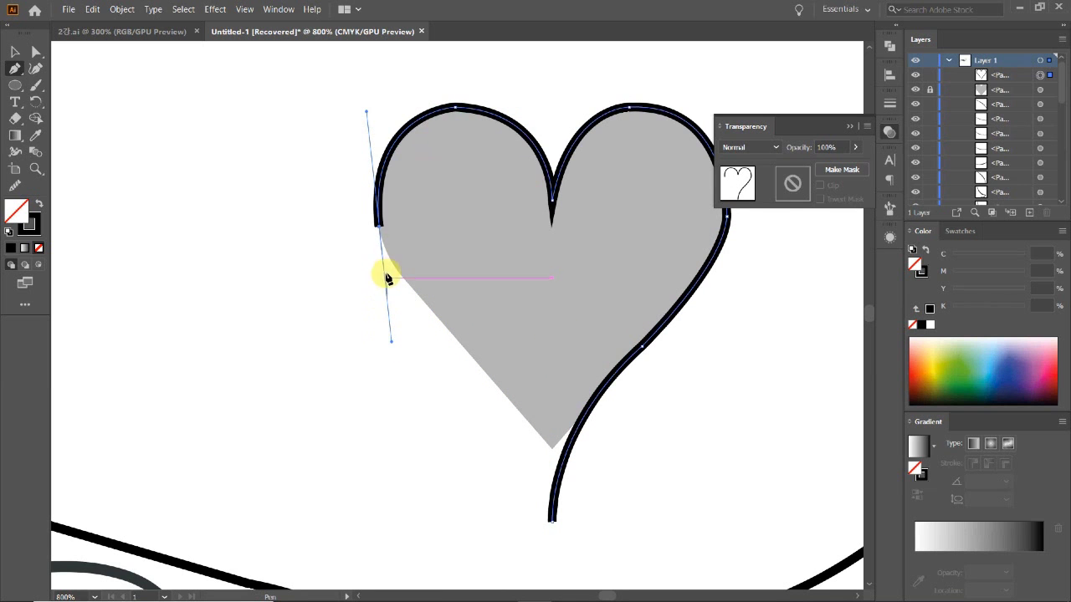
{"action": "left_click_drag", "start_coordinate": [446, 310], "coordinate": [495, 330]}
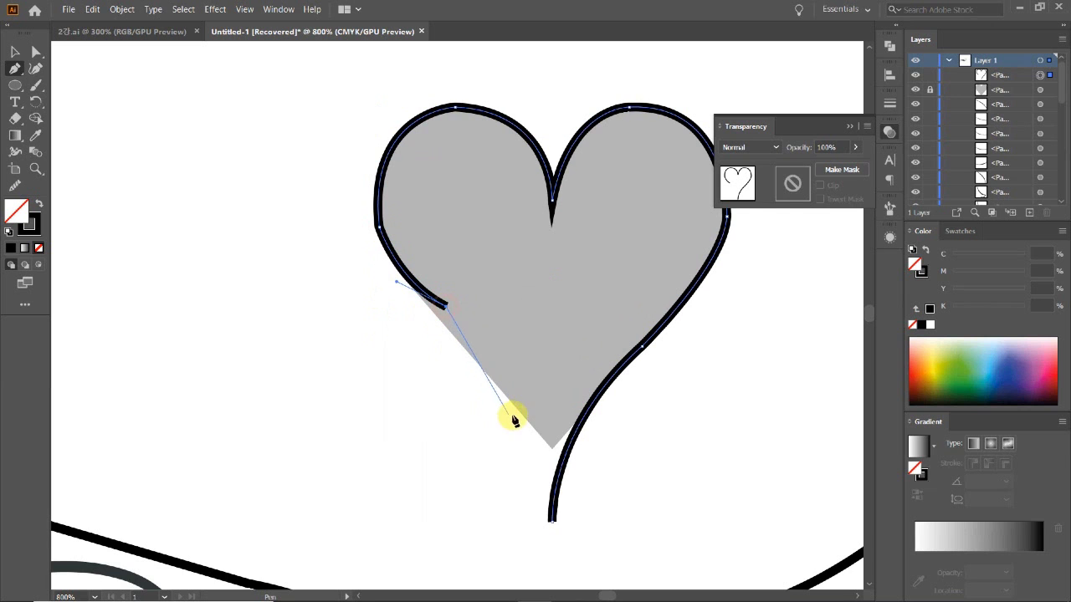
{"action": "left_click_drag", "start_coordinate": [526, 418], "coordinate": [522, 482]}
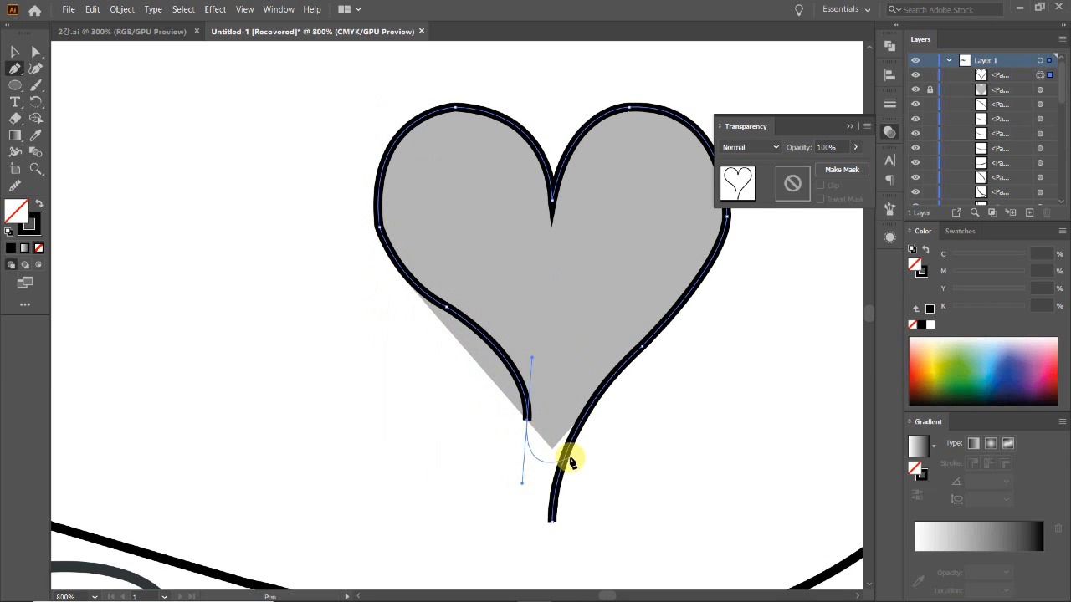
{"action": "left_click_drag", "start_coordinate": [526, 418], "coordinate": [516, 426]}
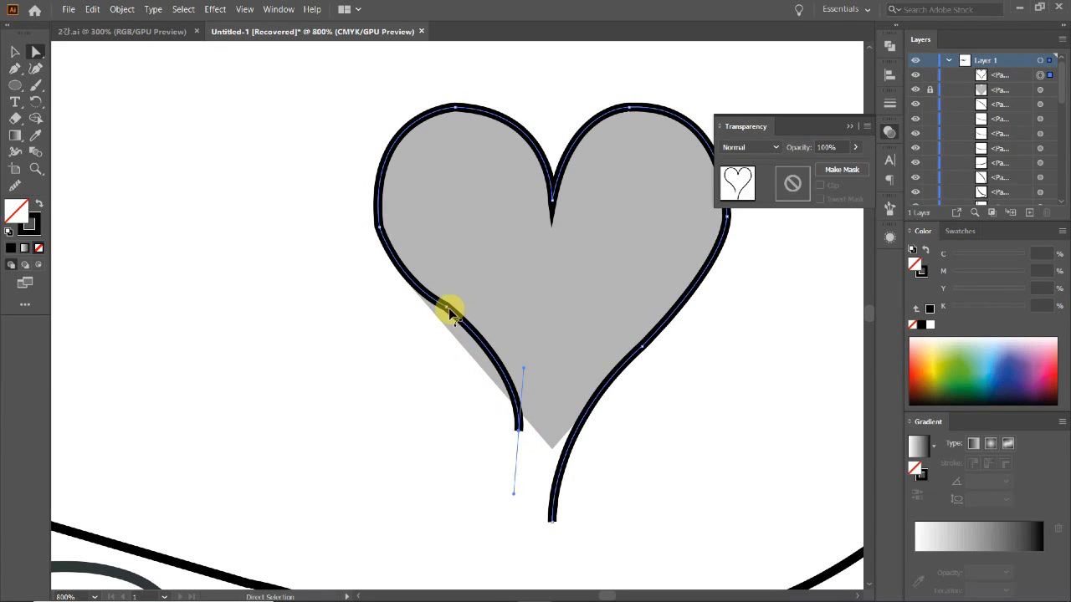
{"action": "left_click_drag", "start_coordinate": [447, 313], "coordinate": [441, 317]}
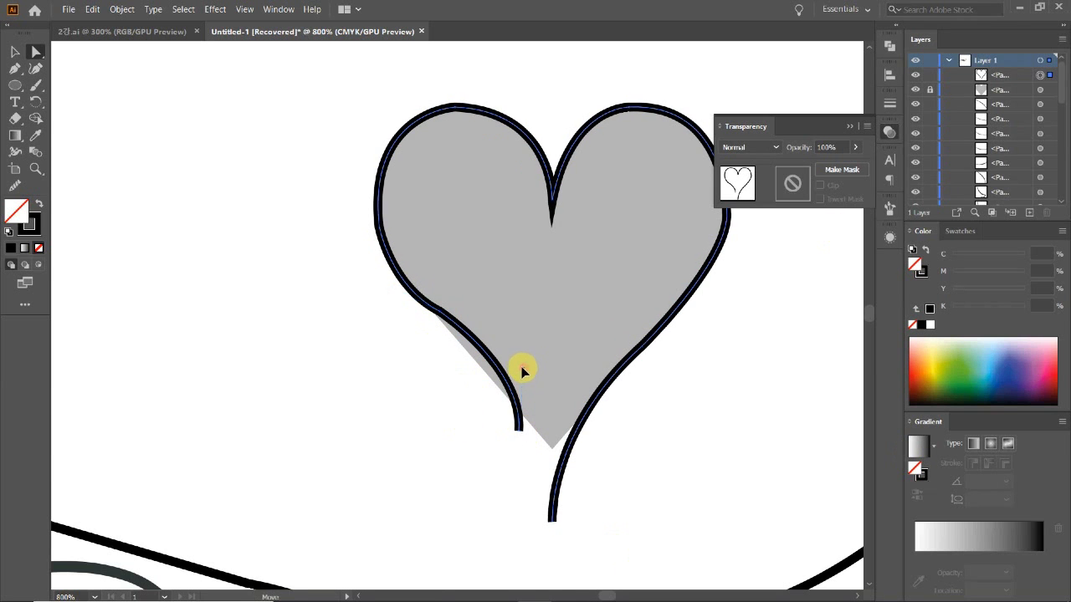
Select the finished heart outline and zoom out and back in to frame it
{"action": "left_click", "coordinate": [15, 52]}
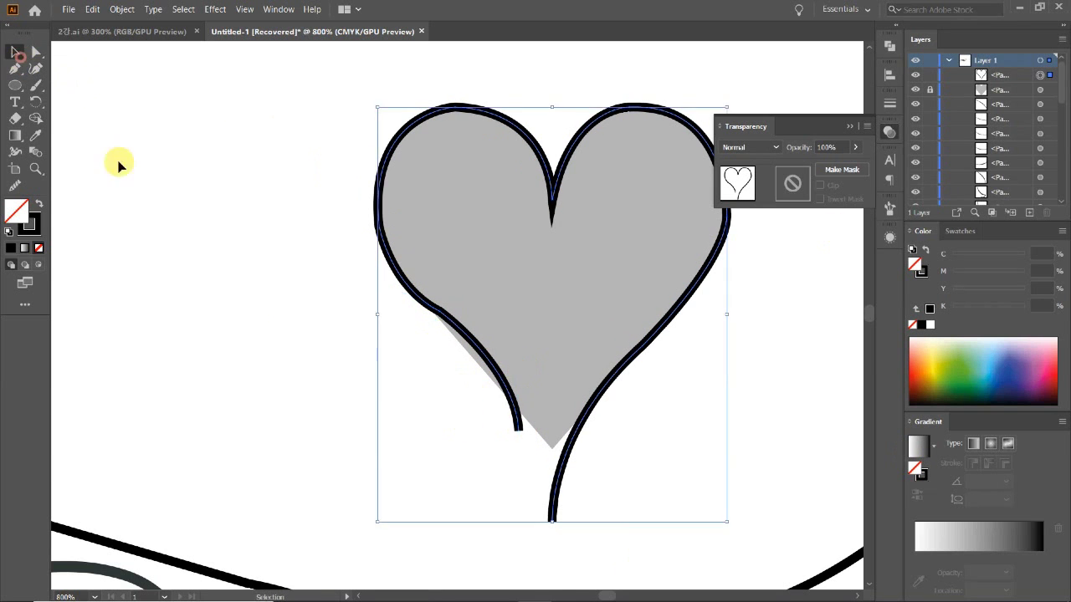
{"action": "left_click", "coordinate": [544, 354], "text": "alt"}
{"action": "left_click", "coordinate": [532, 349], "text": "alt"}
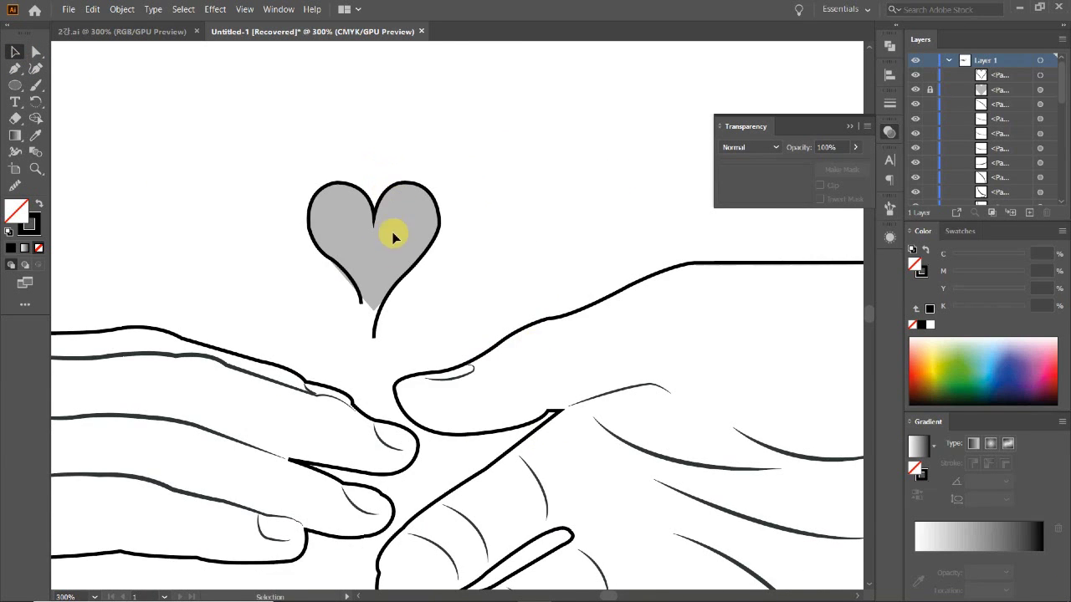
{"action": "left_click_drag", "start_coordinate": [402, 270], "coordinate": [502, 289]}
{"action": "left_click", "coordinate": [502, 289], "text": "ctrl"}
{"action": "left_click", "coordinate": [471, 293], "text": "ctrl"}
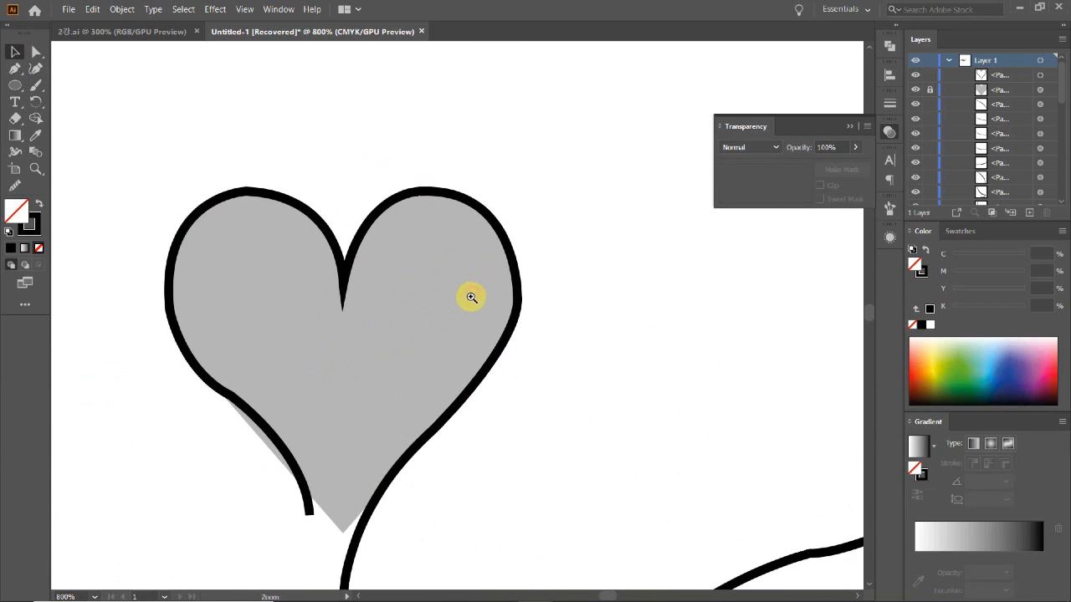
{"action": "left_click", "coordinate": [525, 294], "text": "ctrl"}
{"action": "left_click", "coordinate": [536, 263]}
{"action": "left_click", "coordinate": [639, 373], "text": "ctrl"}
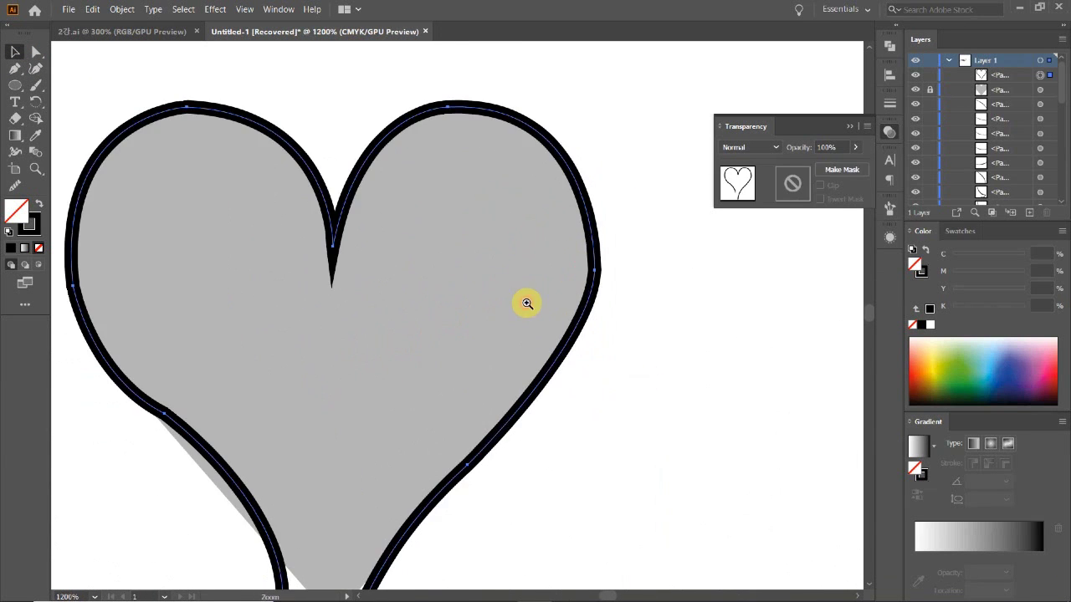
{"action": "left_click_drag", "start_coordinate": [545, 315], "coordinate": [577, 317]}
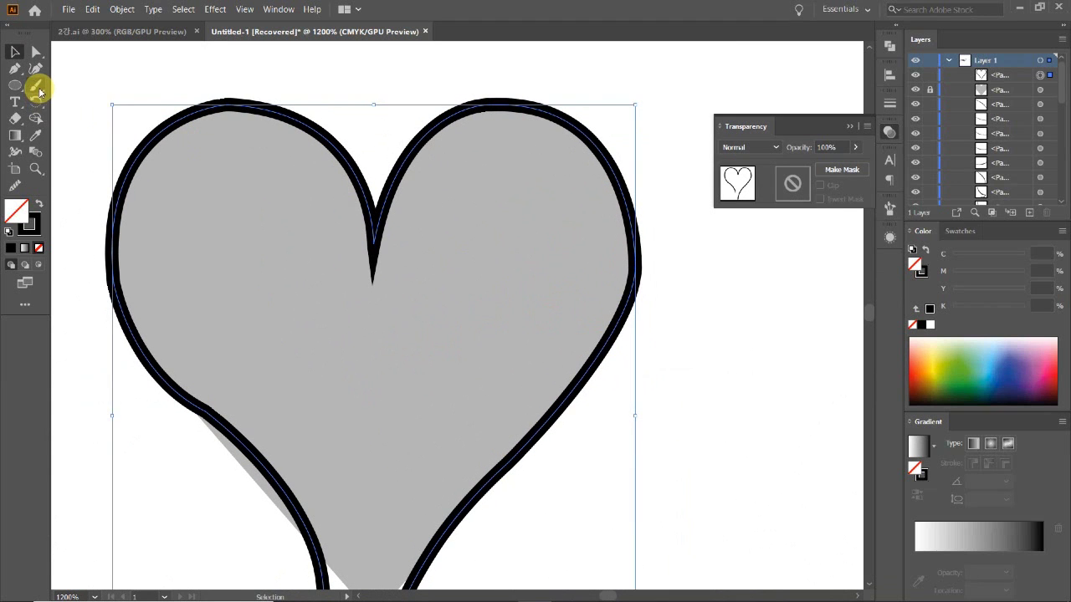
Browse the brush tool options and the full tools list
{"action": "left_click", "coordinate": [36, 84]}
{"action": "left_click", "coordinate": [29, 308]}
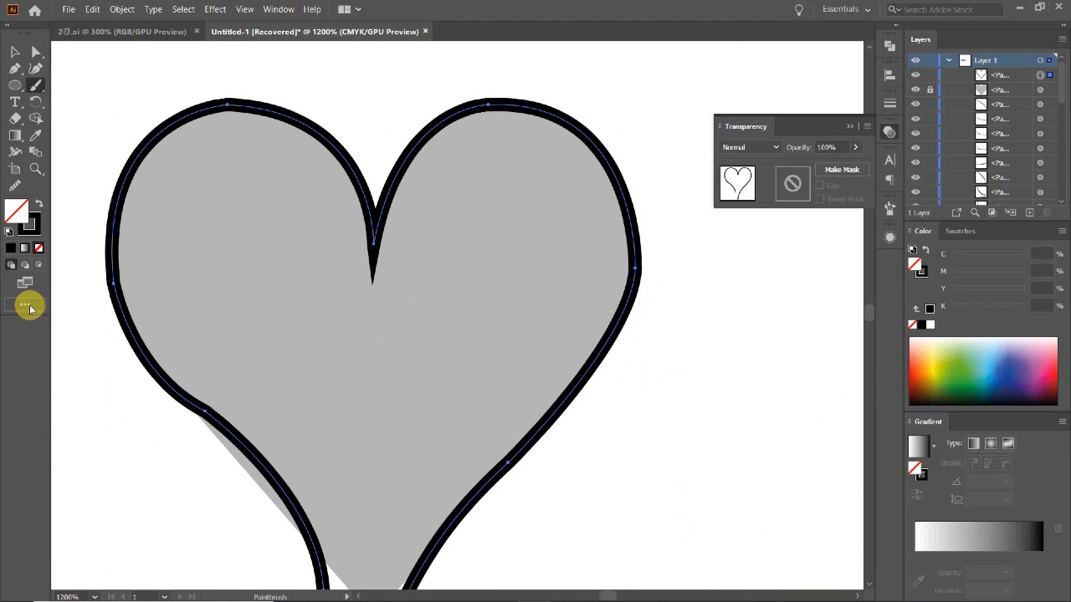
{"action": "left_click", "coordinate": [29, 308]}
{"action": "scroll", "coordinate": [100, 342], "scroll_direction": "down", "scroll_amount": 5}
{"action": "scroll", "coordinate": [99, 343], "scroll_direction": "down", "scroll_amount": 5}
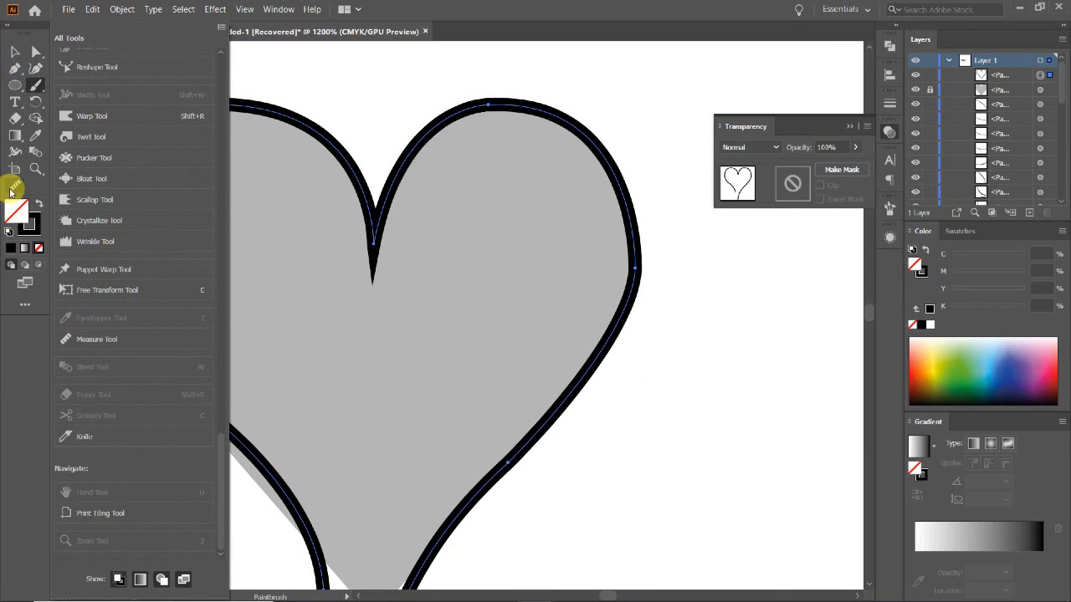
Set up the Smooth tool and smooth the outline's right edge and left-stroke kink
{"action": "left_click", "coordinate": [21, 311]}
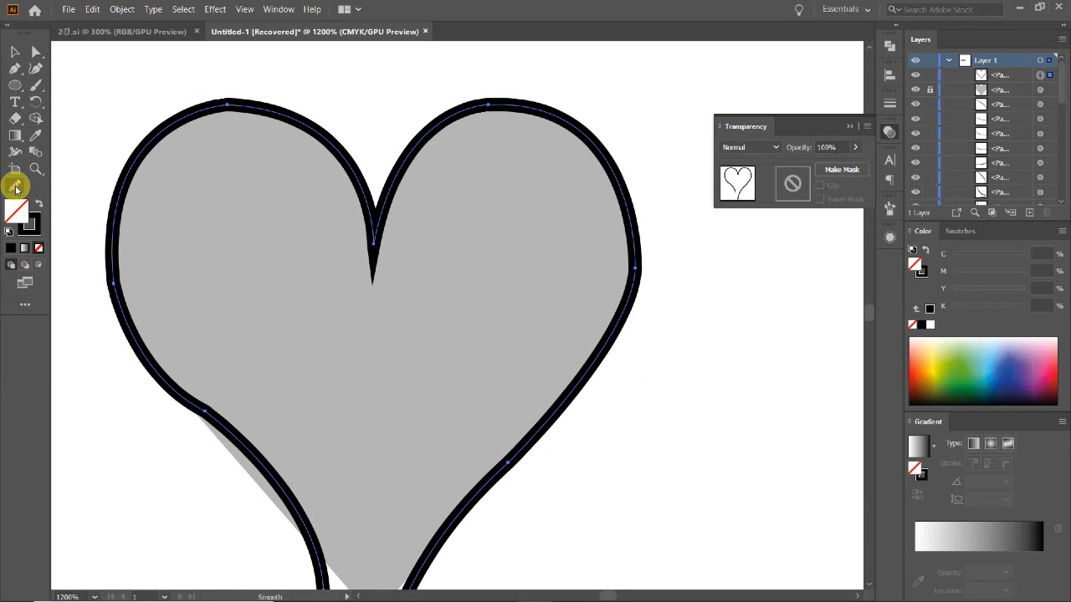
{"action": "double_click", "coordinate": [15, 187]}
{"action": "left_click", "coordinate": [592, 334]}
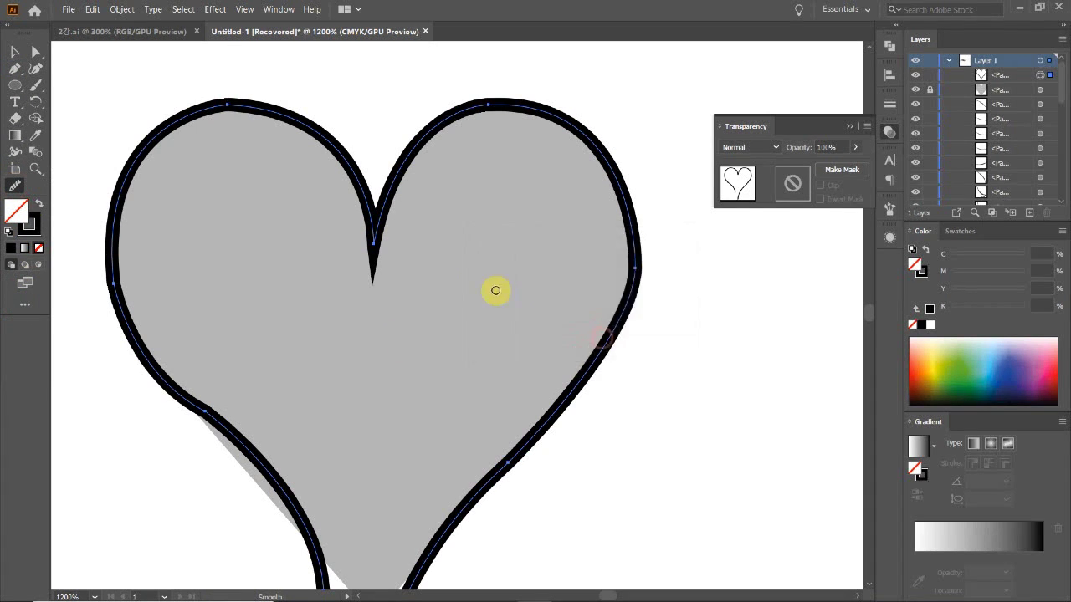
{"action": "left_click_drag", "start_coordinate": [619, 294], "coordinate": [634, 268]}
{"action": "left_click_drag", "start_coordinate": [527, 340], "coordinate": [629, 314]}
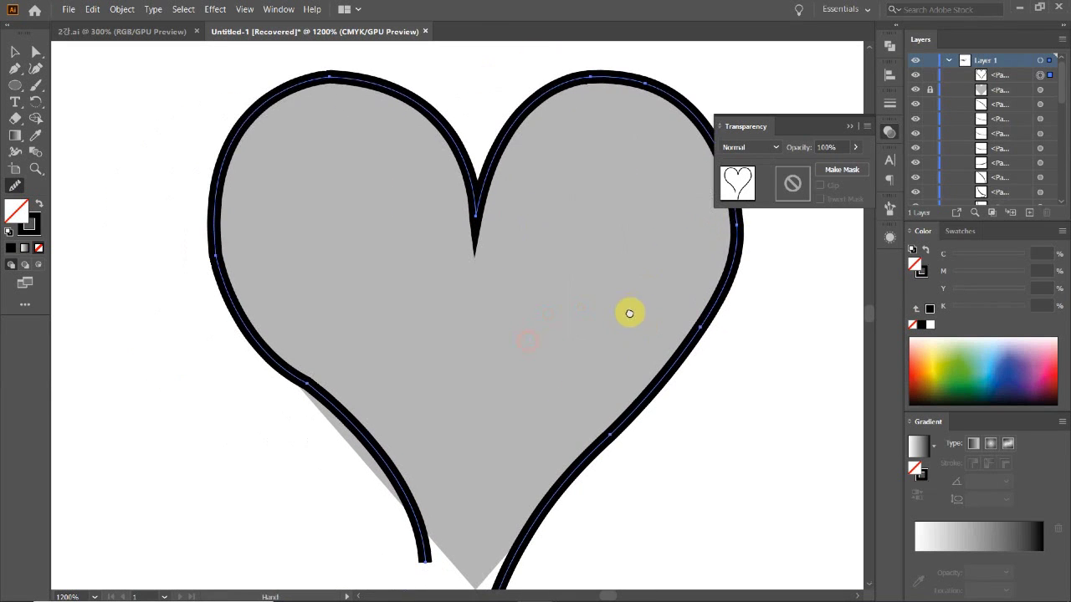
{"action": "left_click_drag", "start_coordinate": [306, 301], "coordinate": [365, 212]}
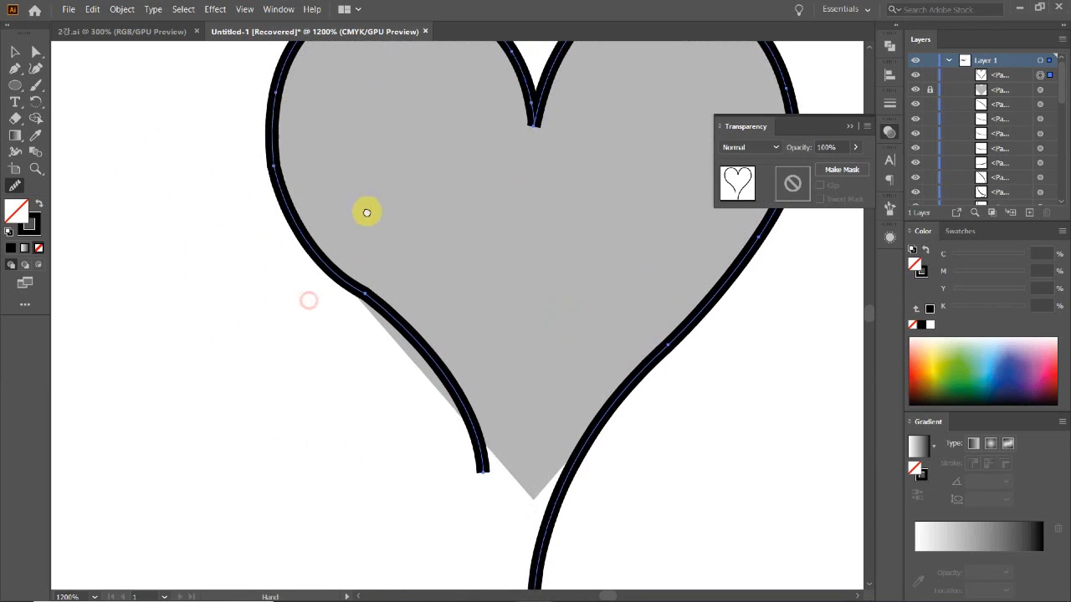
{"action": "mouse_move", "coordinate": [349, 265]}
{"action": "left_mouse_down"}
{"action": "mouse_move", "coordinate": [382, 323]}
{"action": "mouse_move", "coordinate": [348, 291]}
{"action": "mouse_move", "coordinate": [407, 328]}
{"action": "left_mouse_up"}
Smooth the lower right curve and left side, then sharpen the top notch into a point
{"action": "scroll", "coordinate": [590, 363], "scroll_direction": "down", "scroll_amount": 2}
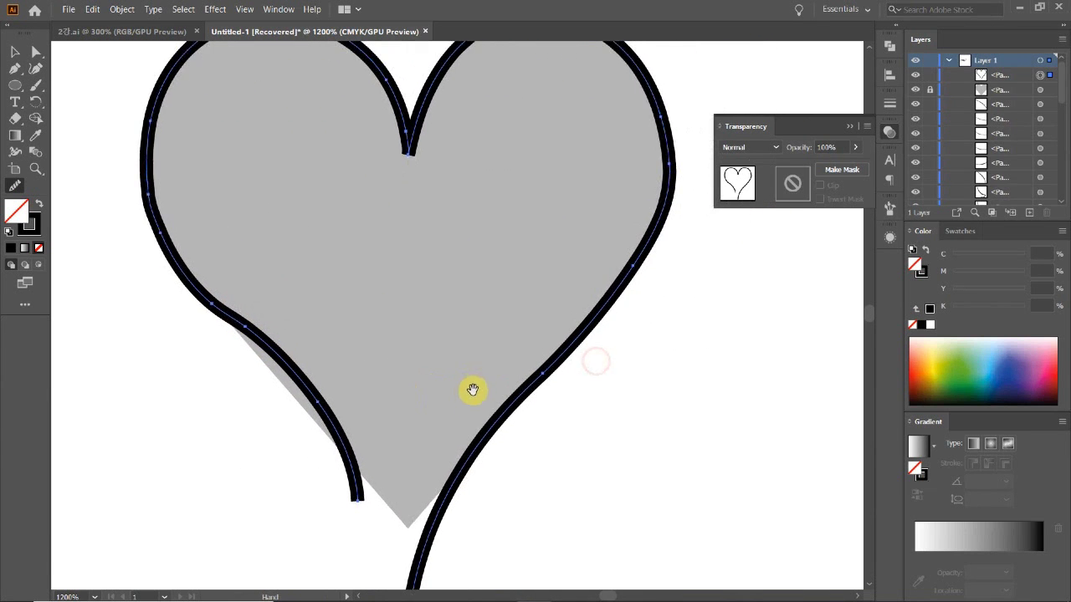
{"action": "scroll", "coordinate": [471, 390], "scroll_direction": "up", "scroll_amount": 2}
{"action": "scroll", "coordinate": [544, 350], "scroll_direction": "up", "scroll_amount": 1}
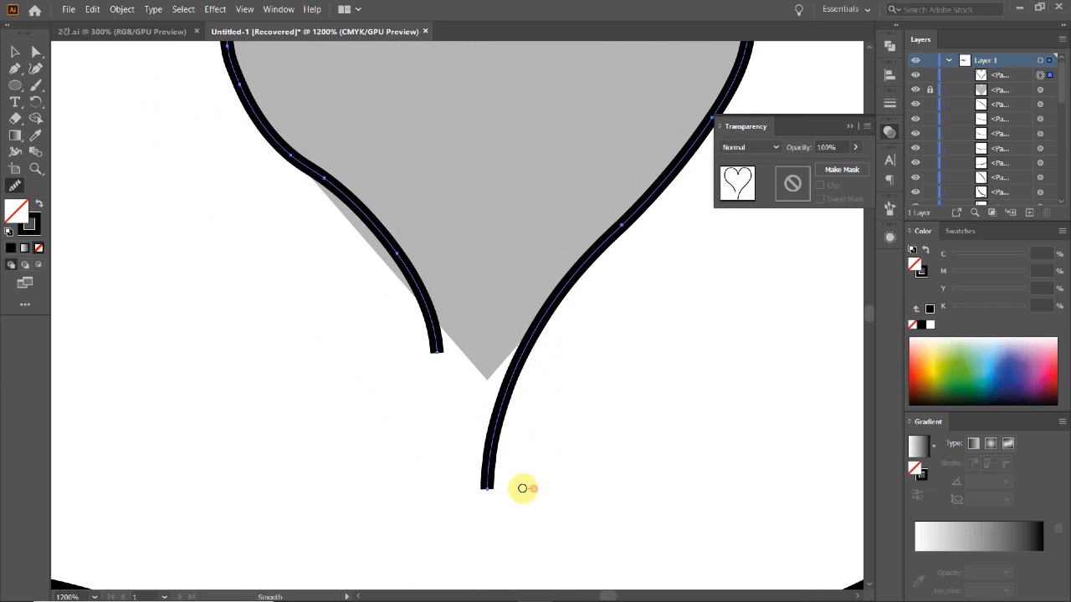
{"action": "left_click_drag", "start_coordinate": [487, 540], "coordinate": [519, 360]}
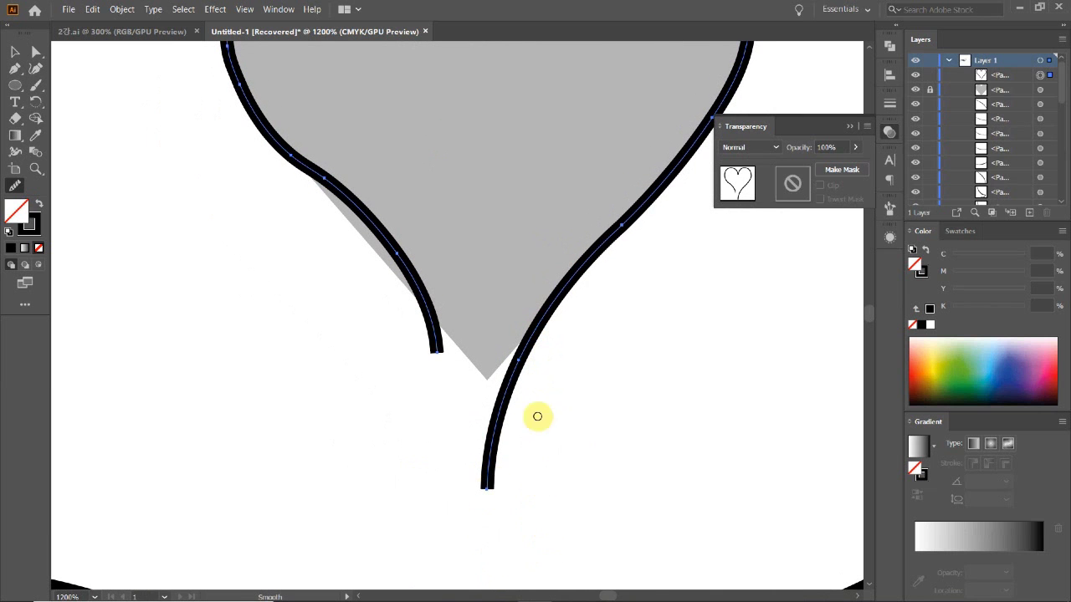
{"action": "left_click_drag", "start_coordinate": [537, 416], "coordinate": [545, 470]}
{"action": "left_click_drag", "start_coordinate": [443, 255], "coordinate": [433, 344]}
{"action": "left_click_drag", "start_coordinate": [440, 306], "coordinate": [427, 408]}
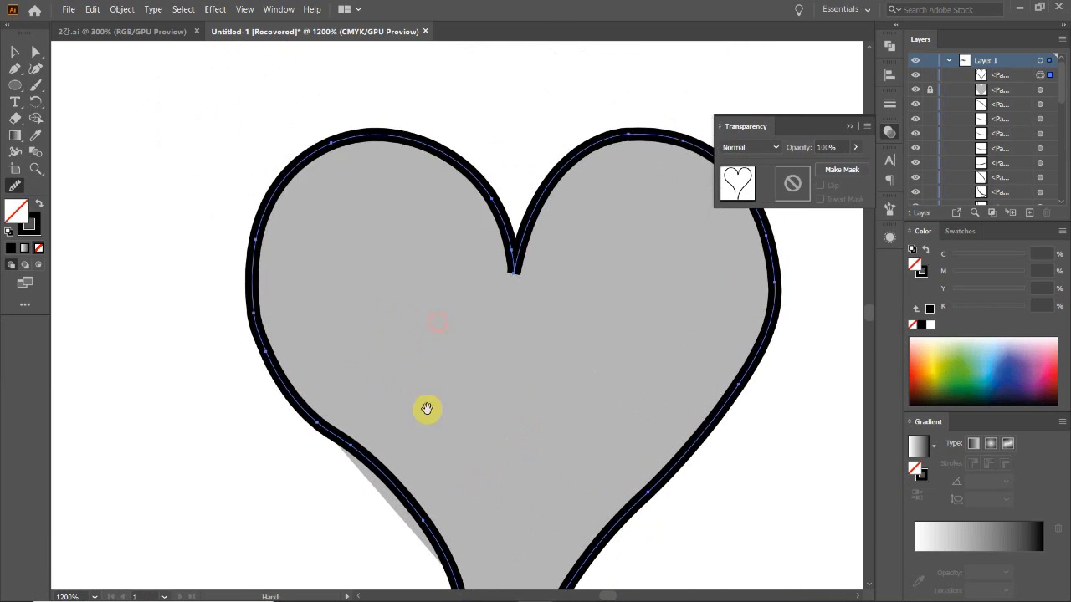
{"action": "mouse_move", "coordinate": [243, 287]}
{"action": "left_mouse_down"}
{"action": "mouse_move", "coordinate": [259, 359]}
{"action": "mouse_move", "coordinate": [274, 373]}
{"action": "left_mouse_up"}
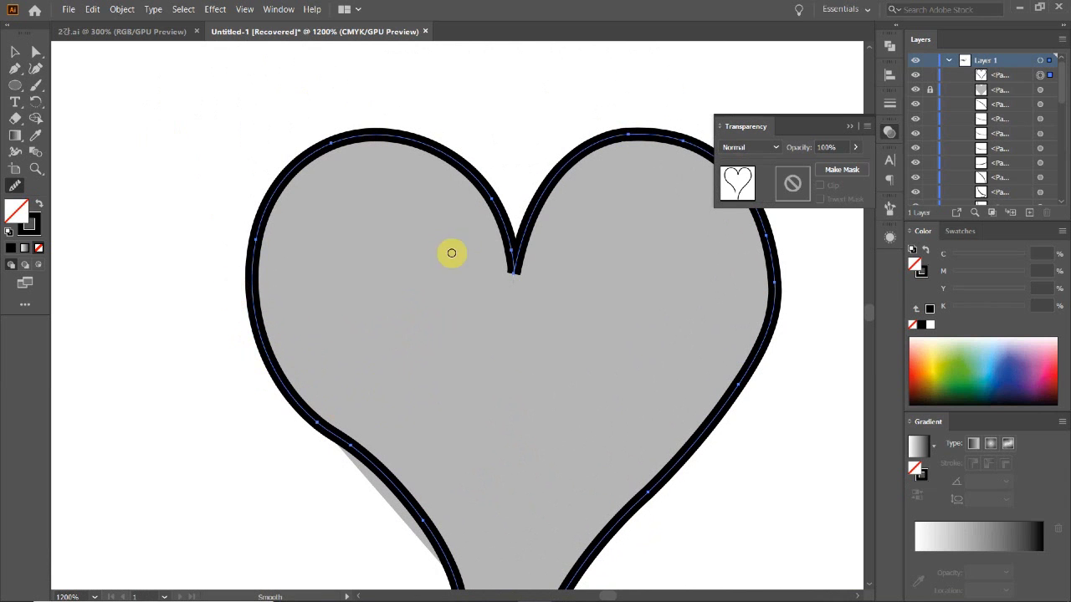
{"action": "left_click_drag", "start_coordinate": [431, 332], "coordinate": [373, 282]}
{"action": "left_click_drag", "start_coordinate": [572, 342], "coordinate": [517, 370]}
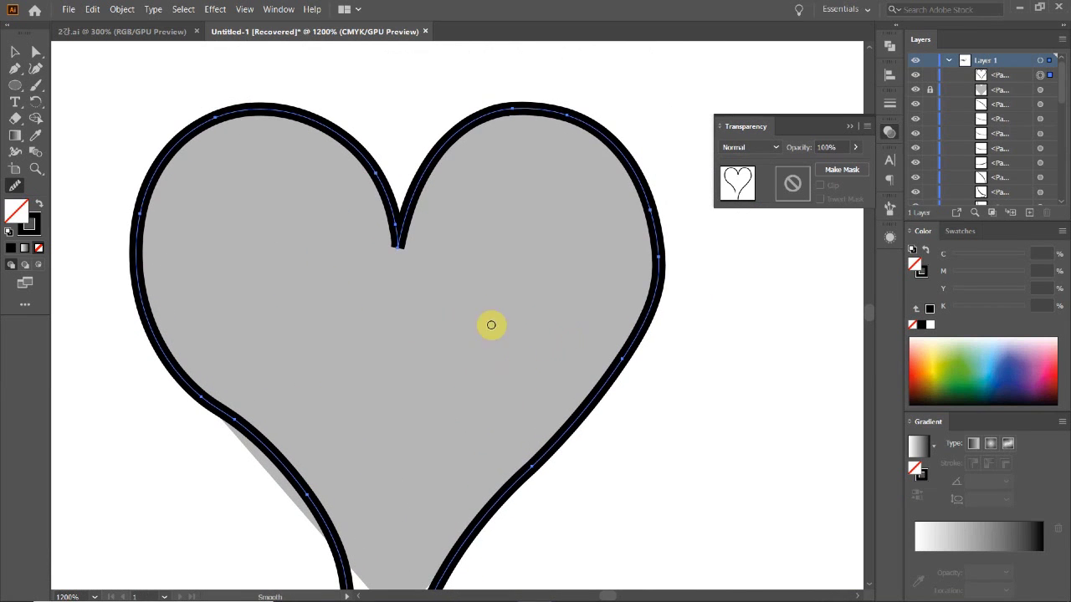
{"action": "left_click_drag", "start_coordinate": [399, 243], "coordinate": [398, 276]}
Apply the tapered brush from the Brushes panel to the heart outline
{"action": "left_click", "coordinate": [33, 49]}
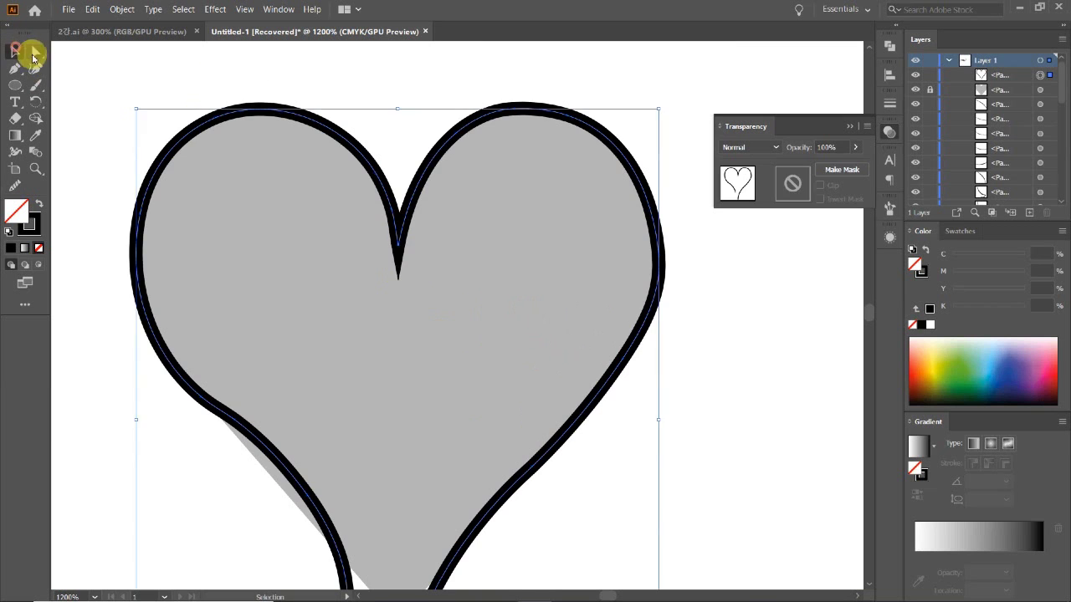
{"action": "scroll", "coordinate": [411, 323], "scroll_direction": "down", "scroll_amount": 3}
{"action": "left_click", "coordinate": [533, 358]}
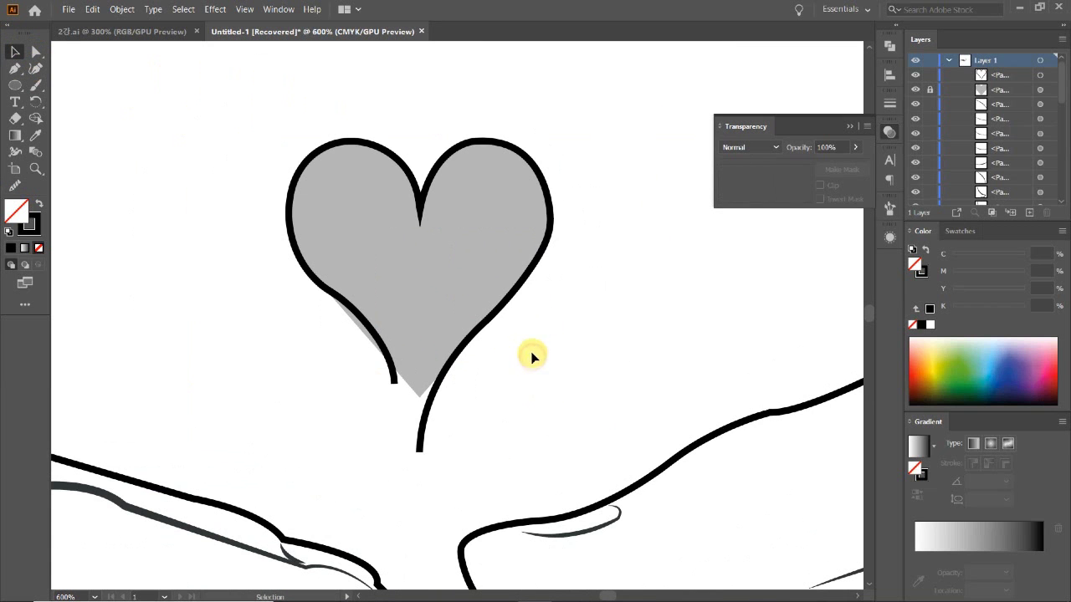
{"action": "left_click", "coordinate": [515, 272]}
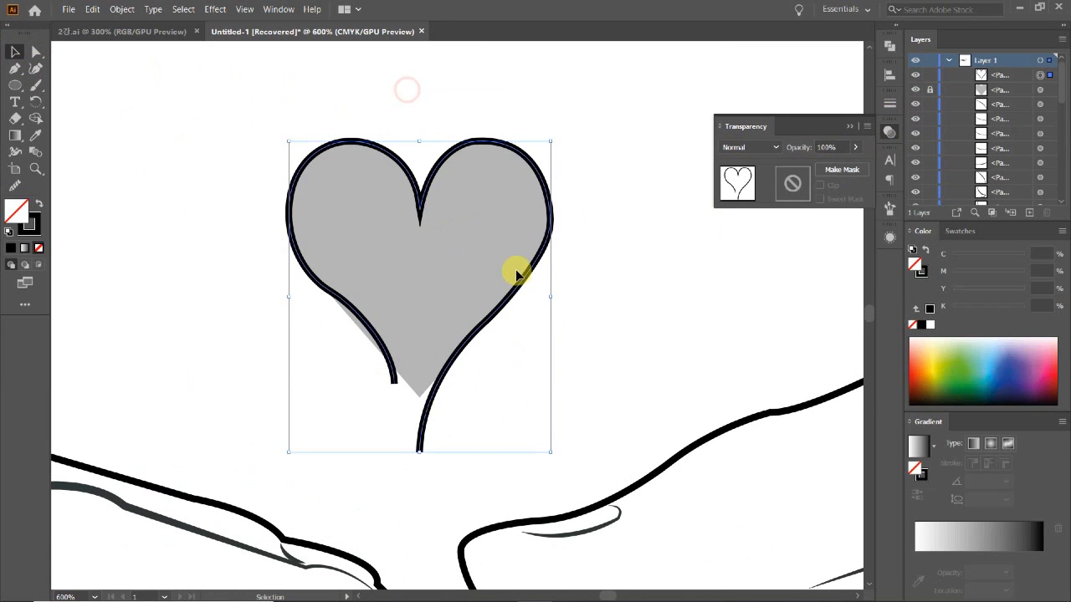
{"action": "left_click", "coordinate": [890, 178]}
{"action": "left_click", "coordinate": [767, 319]}
Set the outline's stroke weight to 0.5 pt and hide the grey heart in Layers
{"action": "left_click", "coordinate": [888, 103]}
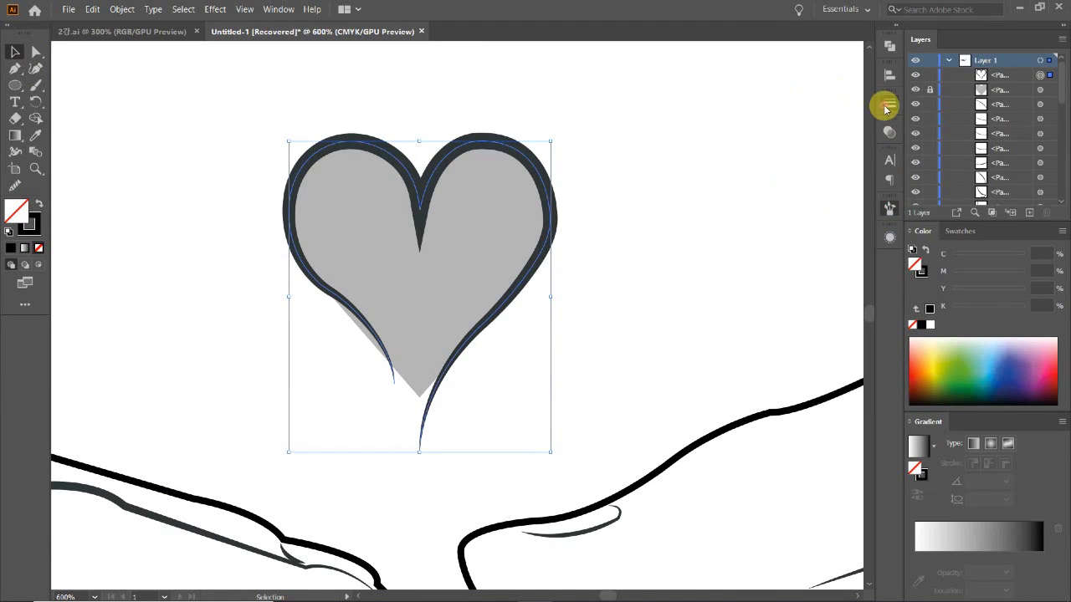
{"action": "left_click", "coordinate": [767, 123]}
{"action": "left_click", "coordinate": [767, 123]}
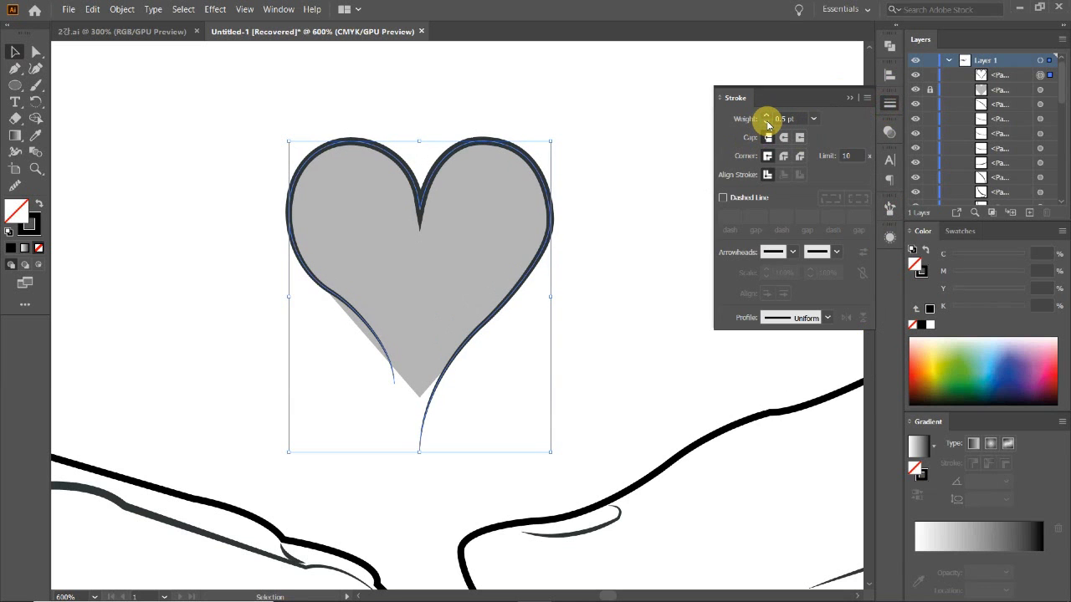
{"action": "left_click", "coordinate": [661, 207]}
{"action": "key", "text": "ctrl+minus"}
{"action": "key", "text": "ctrl+minus"}
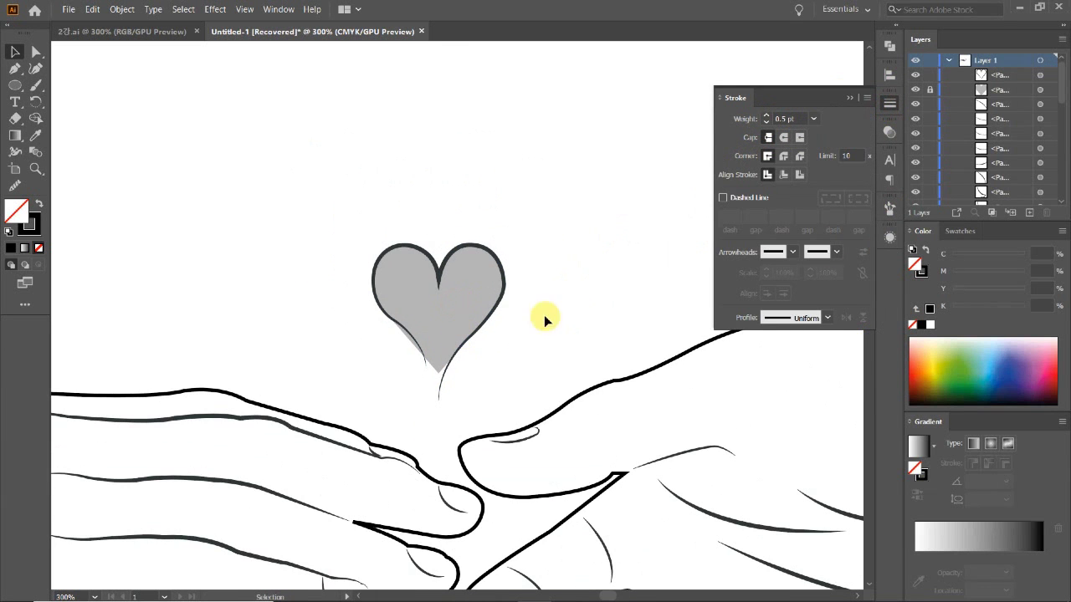
{"action": "left_click", "coordinate": [917, 90]}
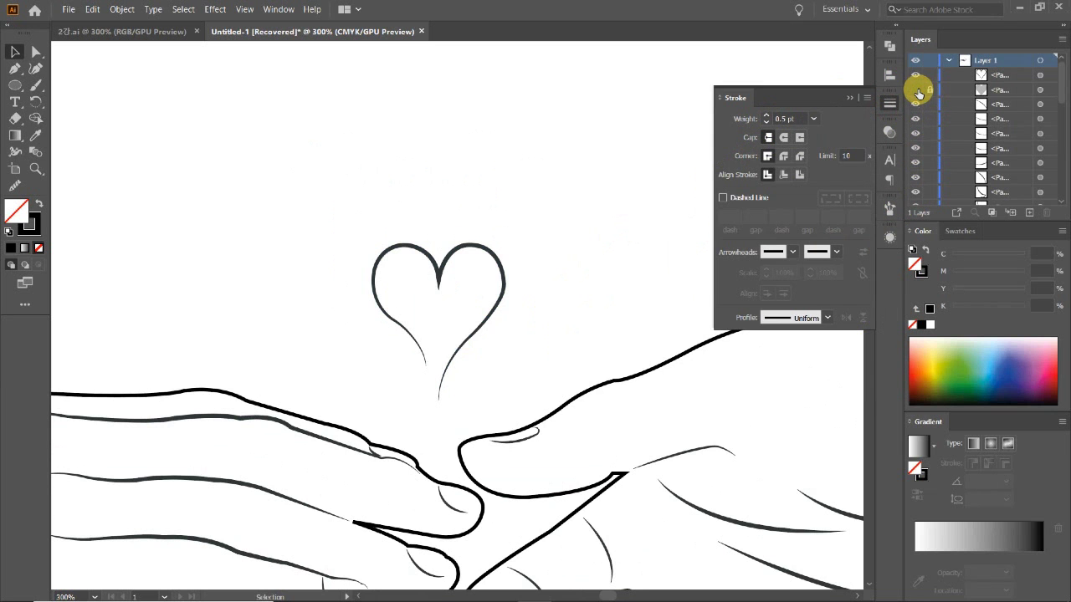
Shrink the heart outline slightly narrower and shorter, then nudge it down-right above the fingertips
{"action": "key", "text": "ctrl+minus"}
{"action": "key", "text": "ctrl+minus"}
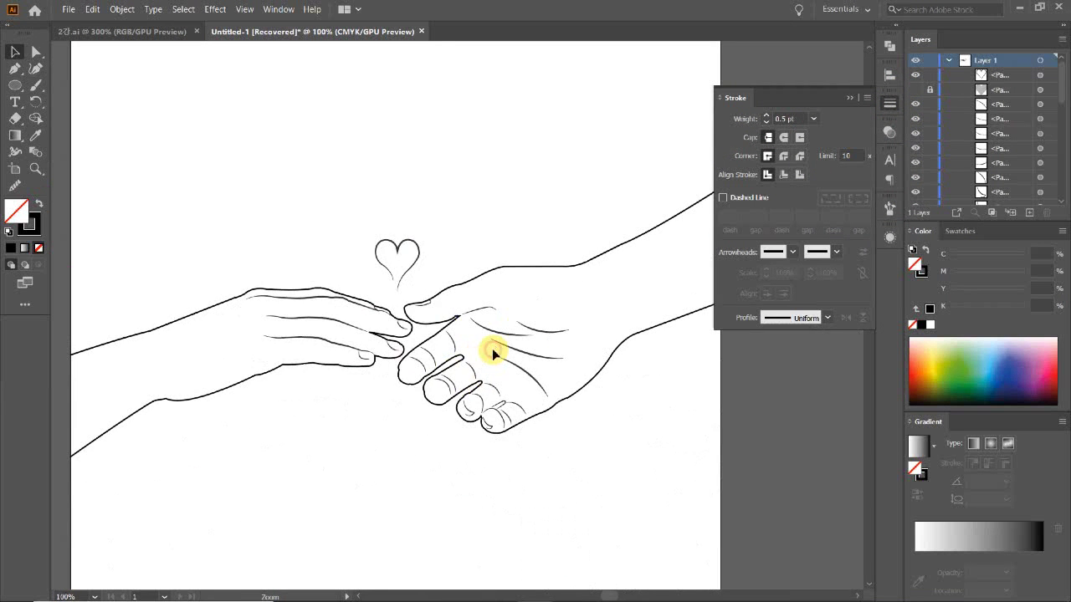
{"action": "left_click", "coordinate": [452, 255]}
{"action": "key", "text": "v"}
{"action": "mouse_move", "coordinate": [421, 219]}
{"action": "left_mouse_down"}
{"action": "mouse_move", "coordinate": [496, 350]}
{"action": "mouse_move", "coordinate": [481, 338]}
{"action": "left_mouse_up"}
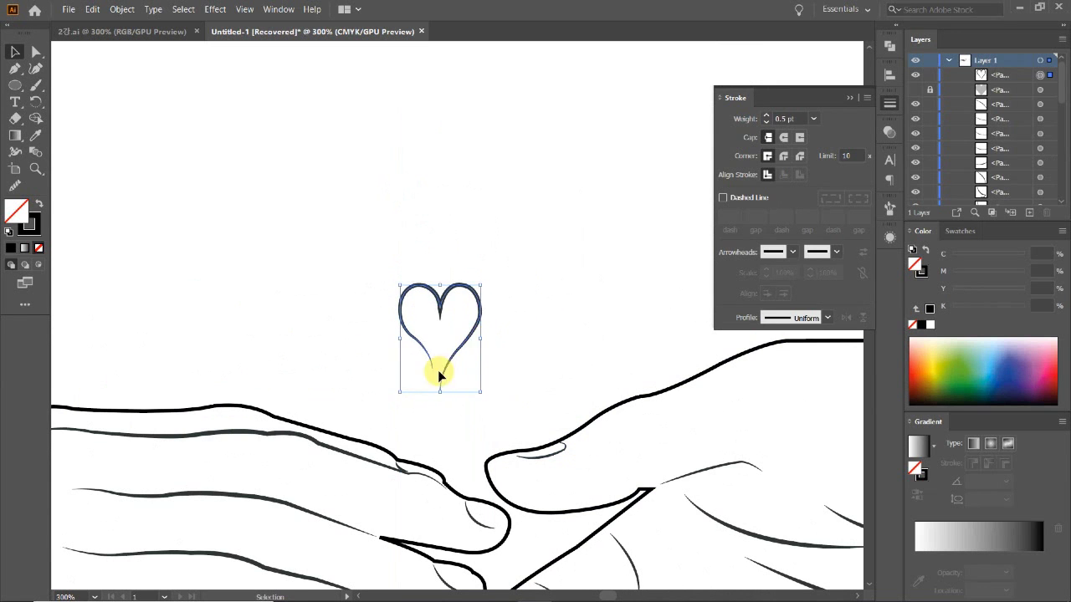
{"action": "left_click_drag", "start_coordinate": [440, 391], "coordinate": [442, 380]}
{"action": "left_click", "coordinate": [509, 370]}
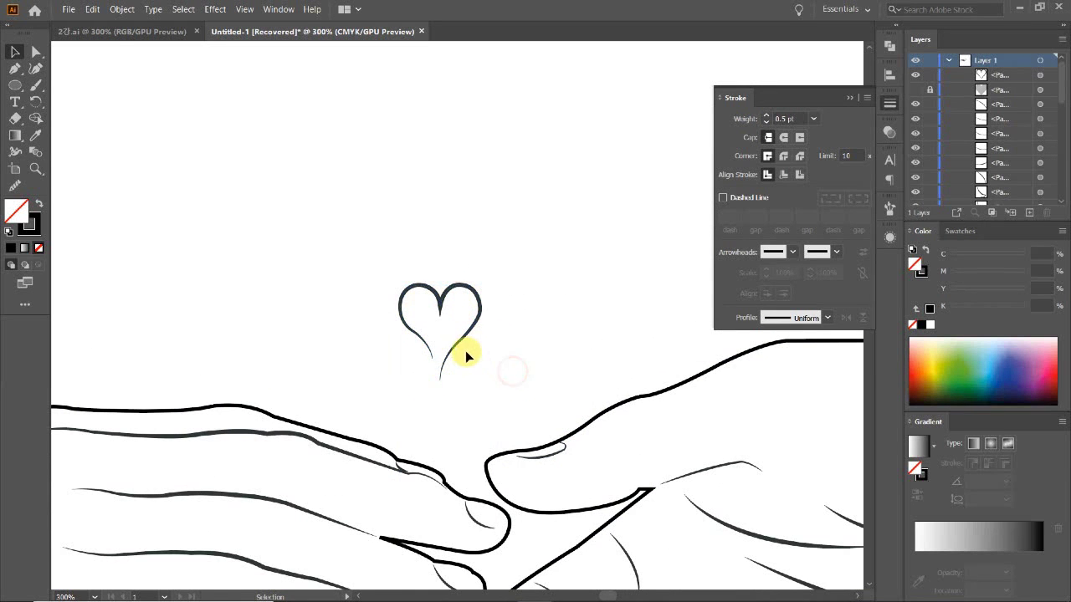
{"action": "key", "text": "ctrl+1"}
{"action": "mouse_move", "coordinate": [449, 275]}
{"action": "left_mouse_down"}
{"action": "mouse_move", "coordinate": [455, 283]}
{"action": "mouse_move", "coordinate": [452, 273]}
{"action": "left_mouse_up"}
Zoom out to view the whole artboard, then bring up the 2강.ai document
{"action": "key", "text": "ctrl+minus"}
{"action": "key", "text": "ctrl+minus"}
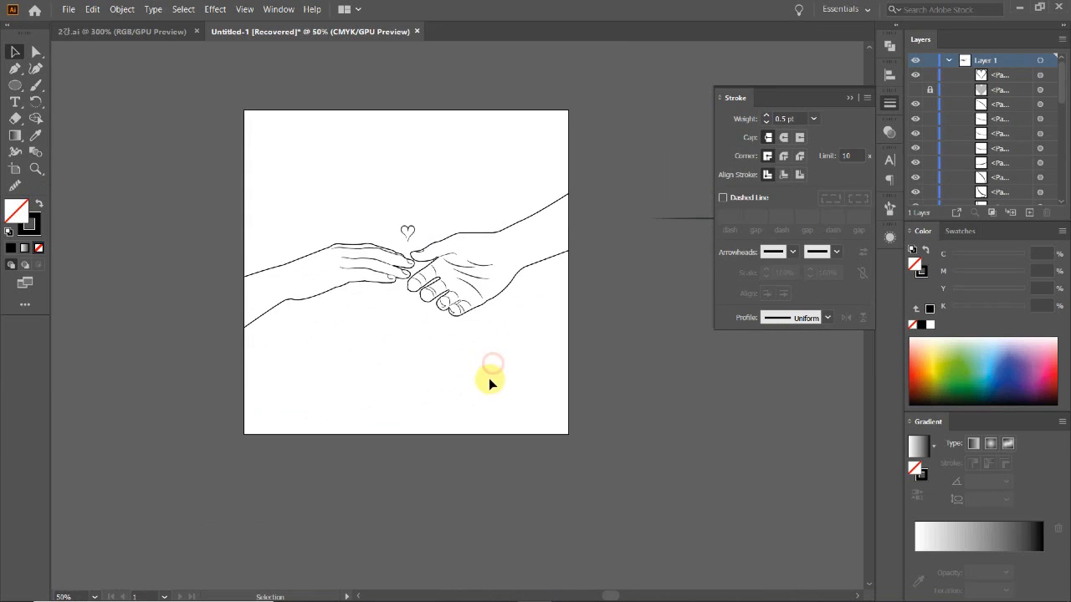
{"action": "left_click", "coordinate": [422, 334]}
{"action": "left_click", "coordinate": [889, 103]}
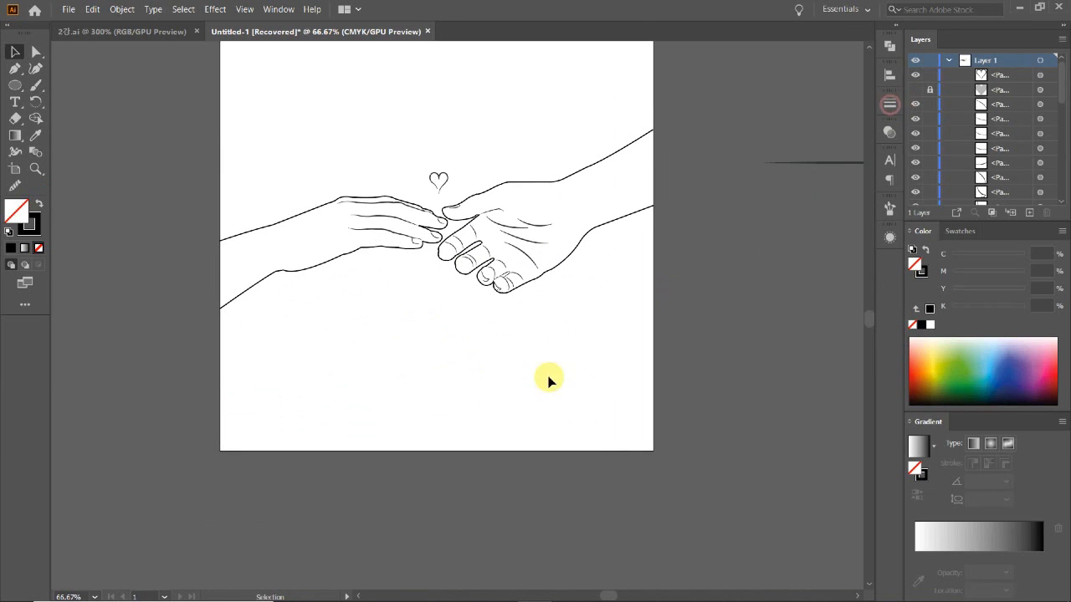
{"action": "left_click_drag", "start_coordinate": [465, 386], "coordinate": [483, 463]}
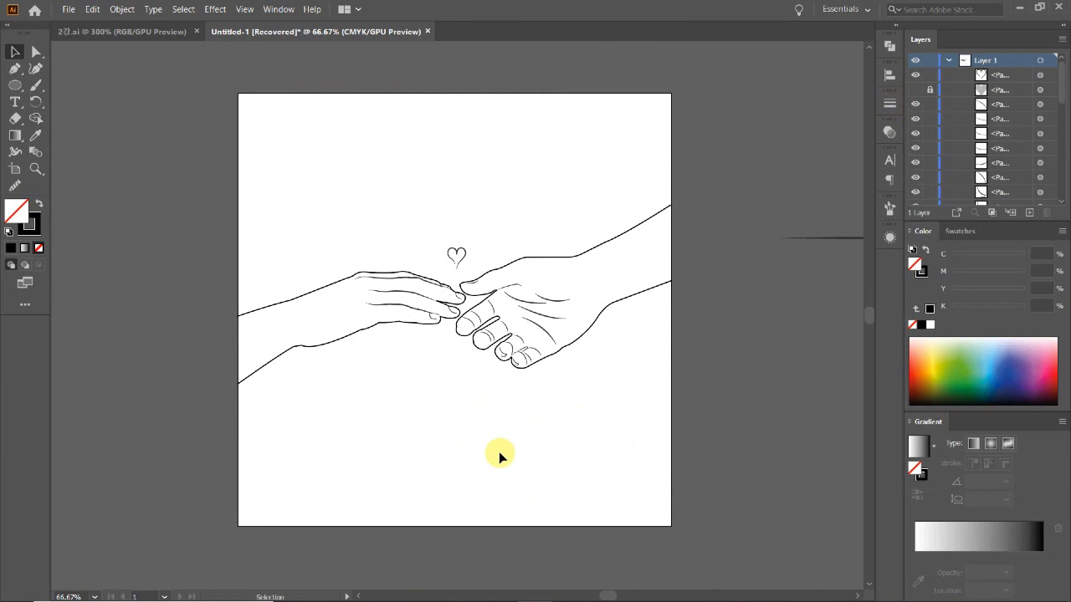
{"action": "left_click", "coordinate": [121, 31]}
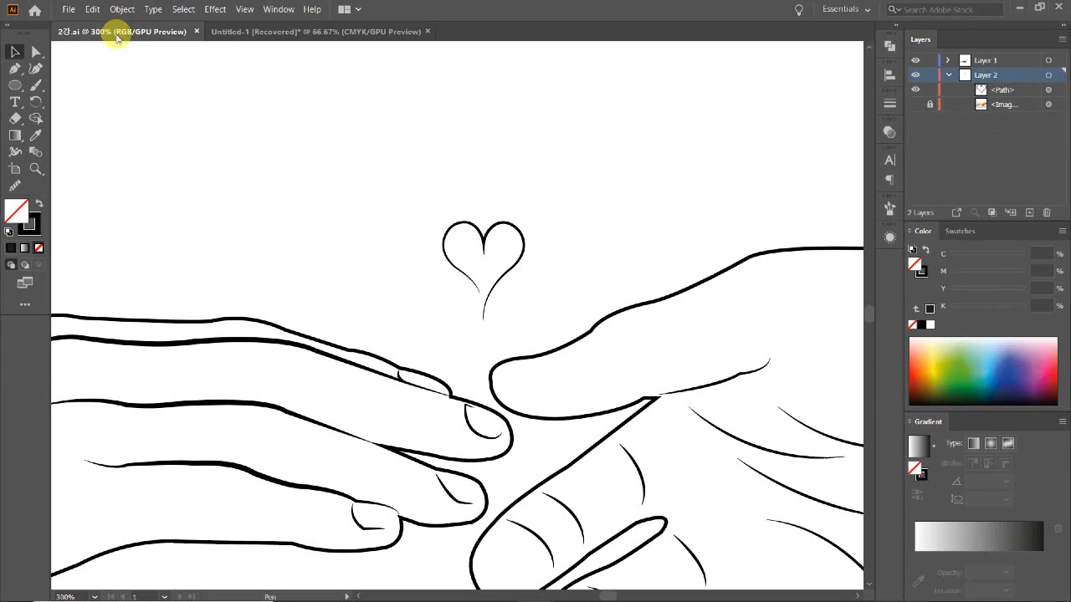
Fit the 2강.ai reference artboard in view, then raise the spare line beside the Untitled-1 artboard
{"action": "left_click", "coordinate": [395, 307], "text": "alt"}
{"action": "left_click", "coordinate": [395, 307], "text": "alt"}
{"action": "left_click", "coordinate": [394, 307], "text": "alt"}
{"action": "left_click", "coordinate": [490, 354], "text": "alt"}
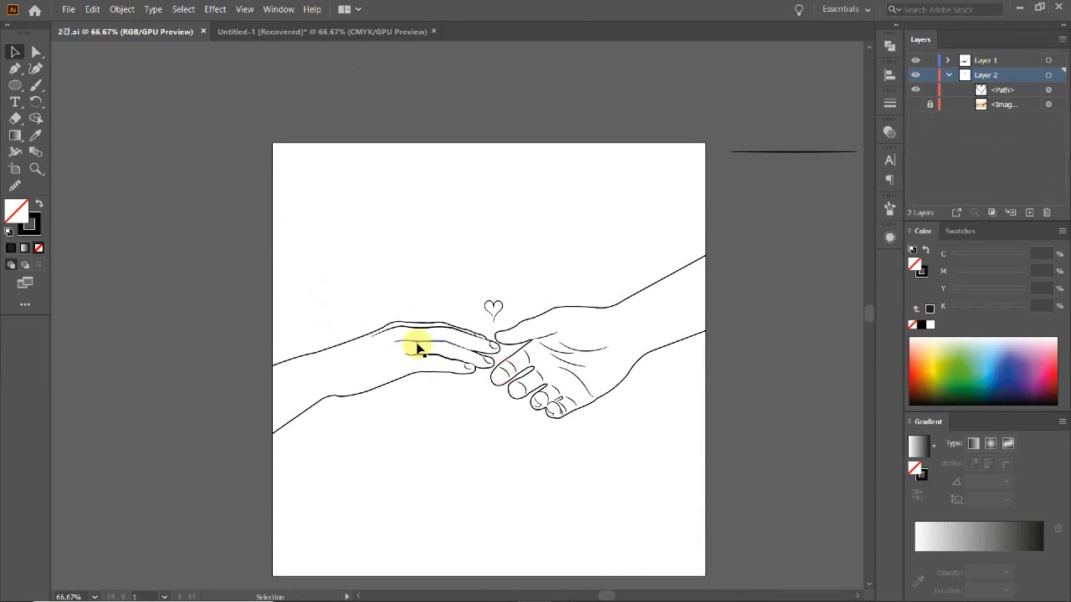
{"action": "left_click", "coordinate": [272, 32]}
{"action": "mouse_move", "coordinate": [717, 173]}
{"action": "left_mouse_down"}
{"action": "mouse_move", "coordinate": [796, 260]}
{"action": "mouse_move", "coordinate": [815, 249]}
{"action": "mouse_move", "coordinate": [714, 118]}
{"action": "left_mouse_up"}
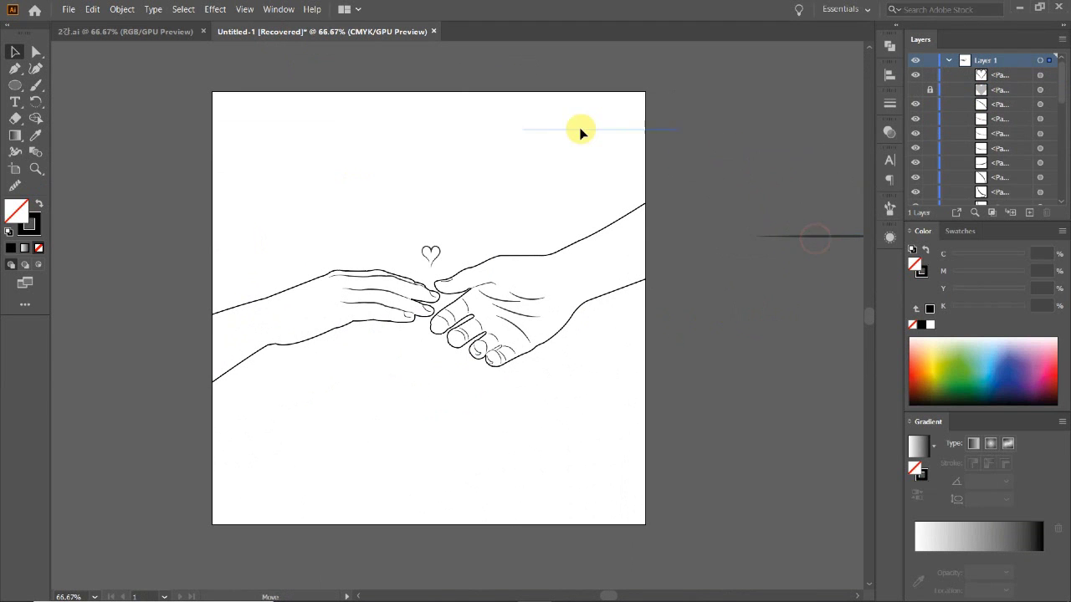
{"action": "left_click", "coordinate": [709, 192]}
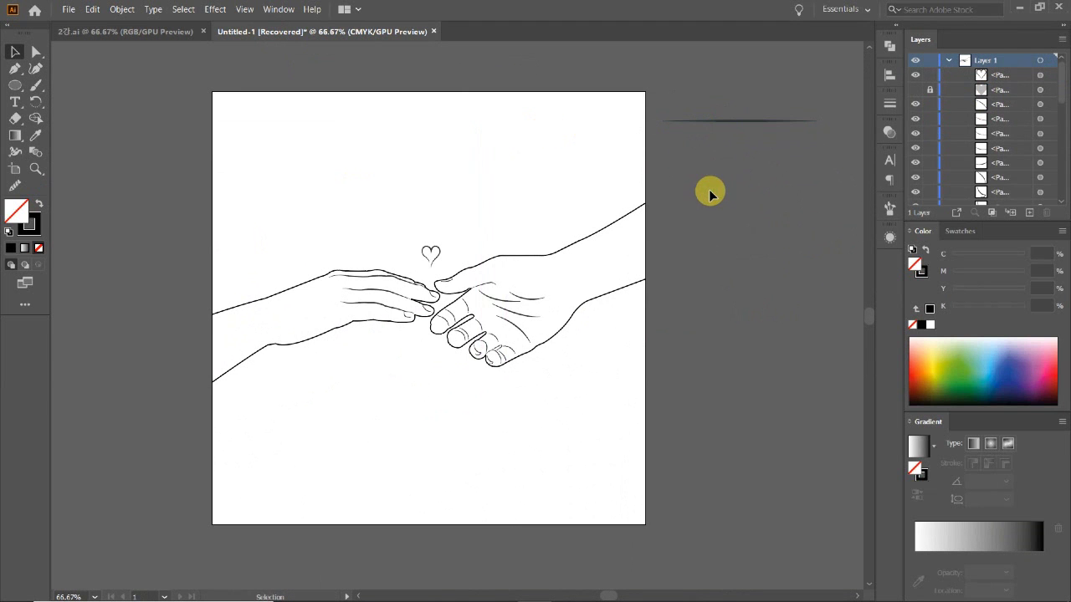
Apply the tapered brush stroke to the spare line and deselect it
{"action": "left_click_drag", "start_coordinate": [687, 72], "coordinate": [753, 159]}
{"action": "left_click", "coordinate": [892, 209]}
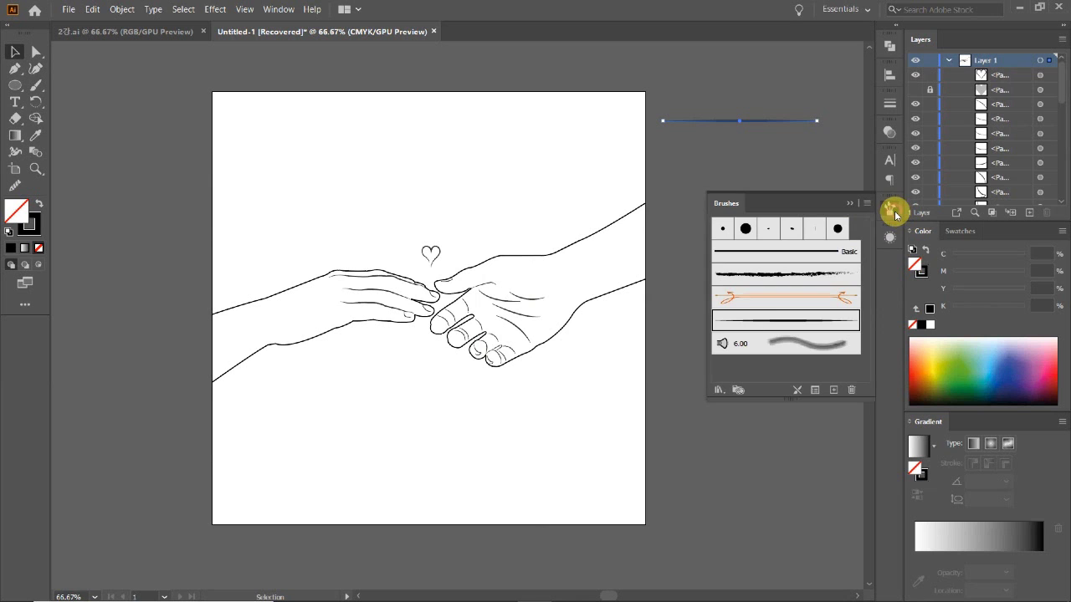
{"action": "left_click", "coordinate": [825, 323]}
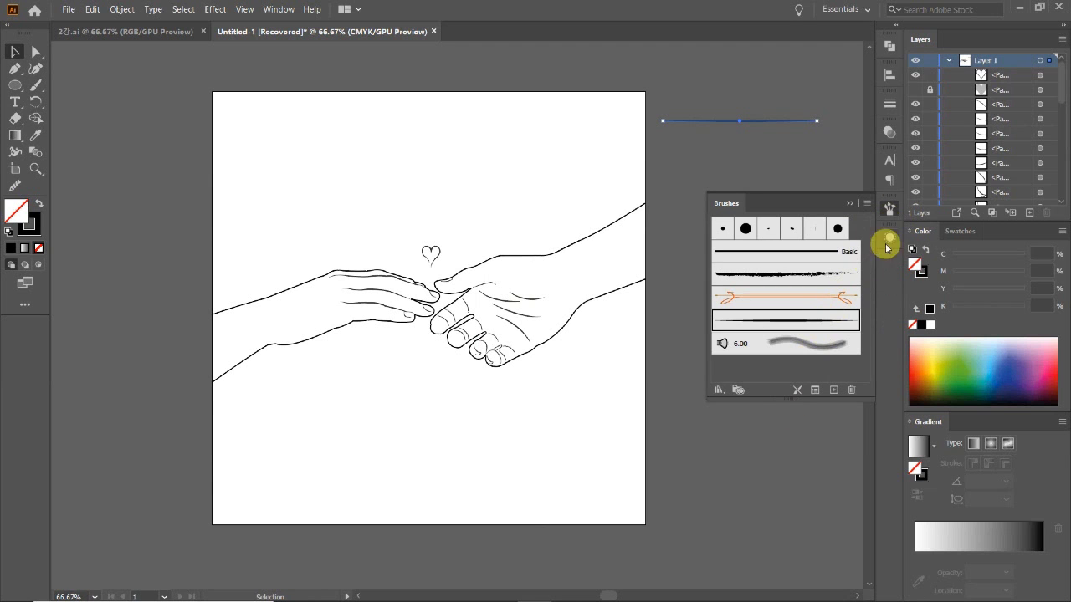
{"action": "left_click", "coordinate": [892, 209]}
{"action": "left_click", "coordinate": [755, 308]}
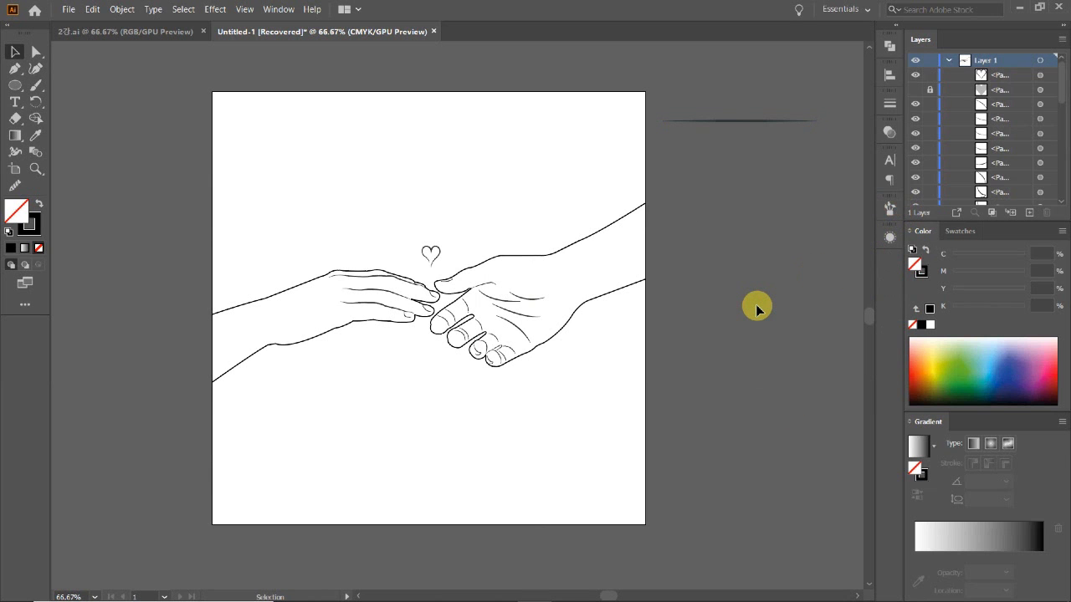